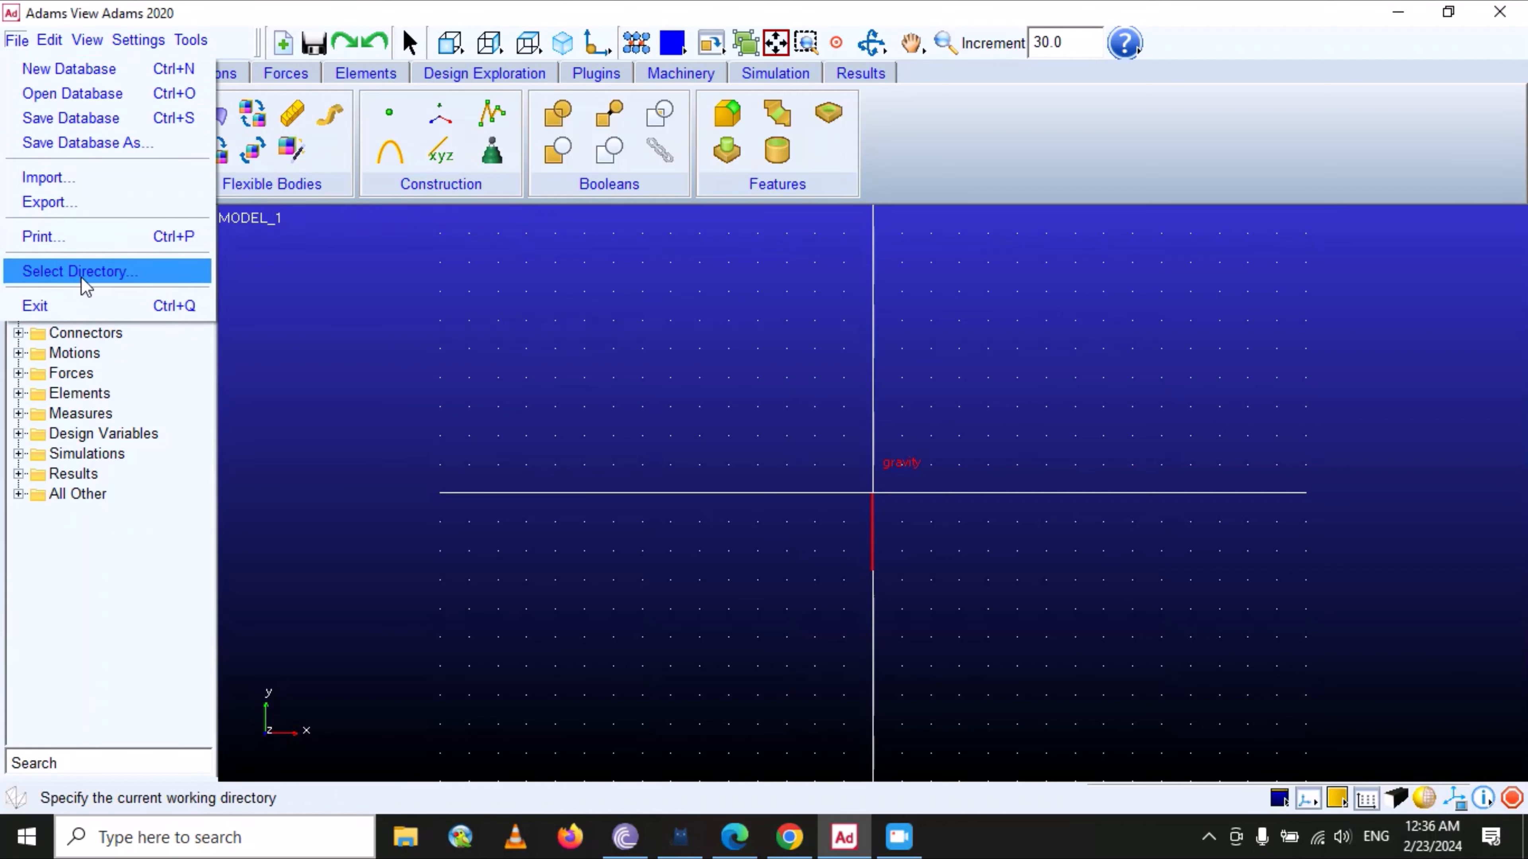
- Set the working directory to New folder inside the SWL_PDF folder
left_click(342, 319)
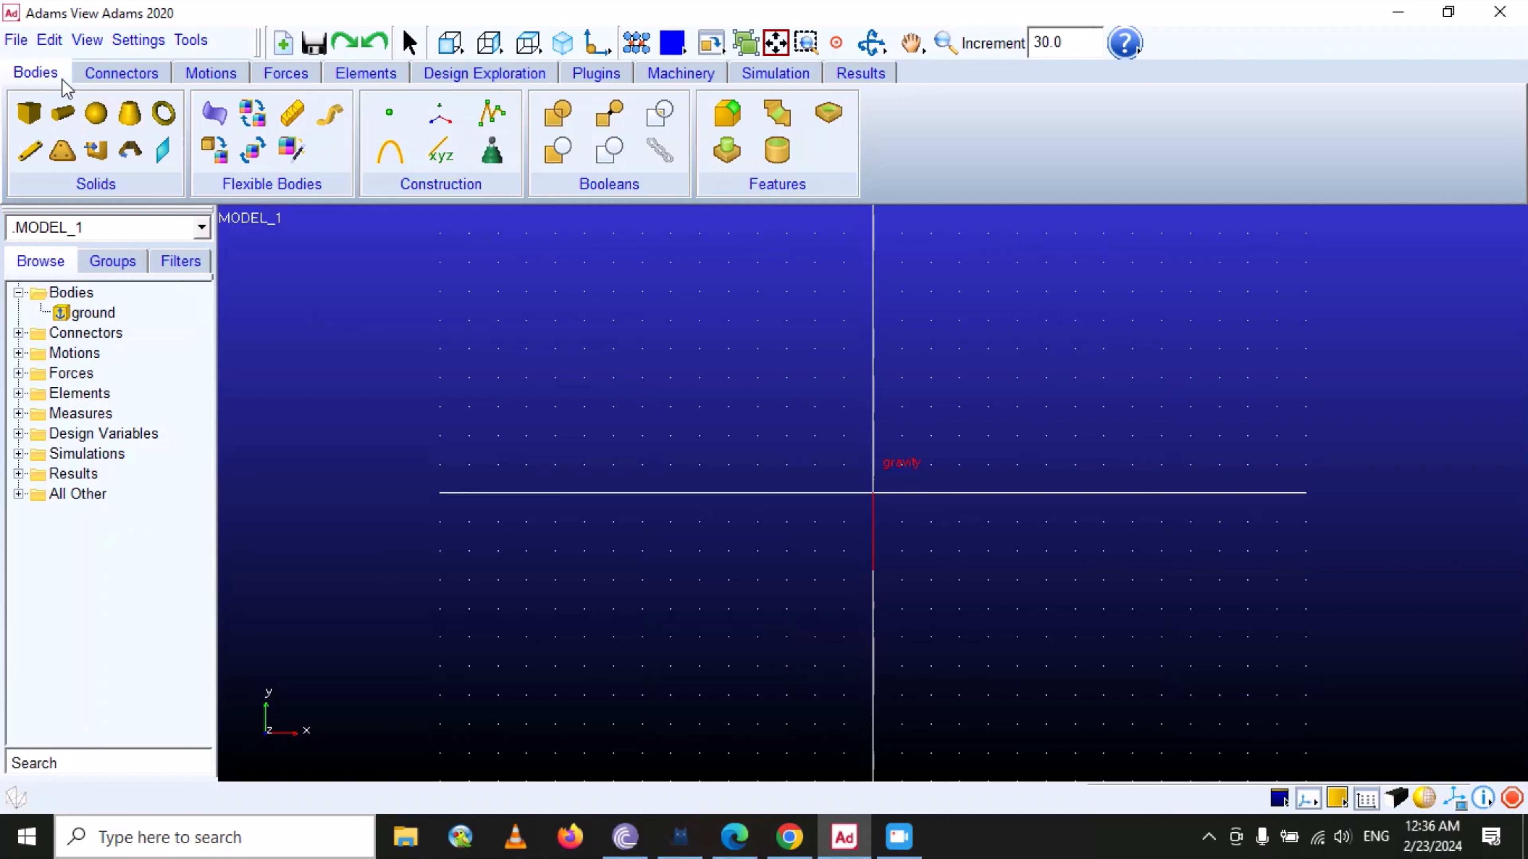
left_click(16, 40)
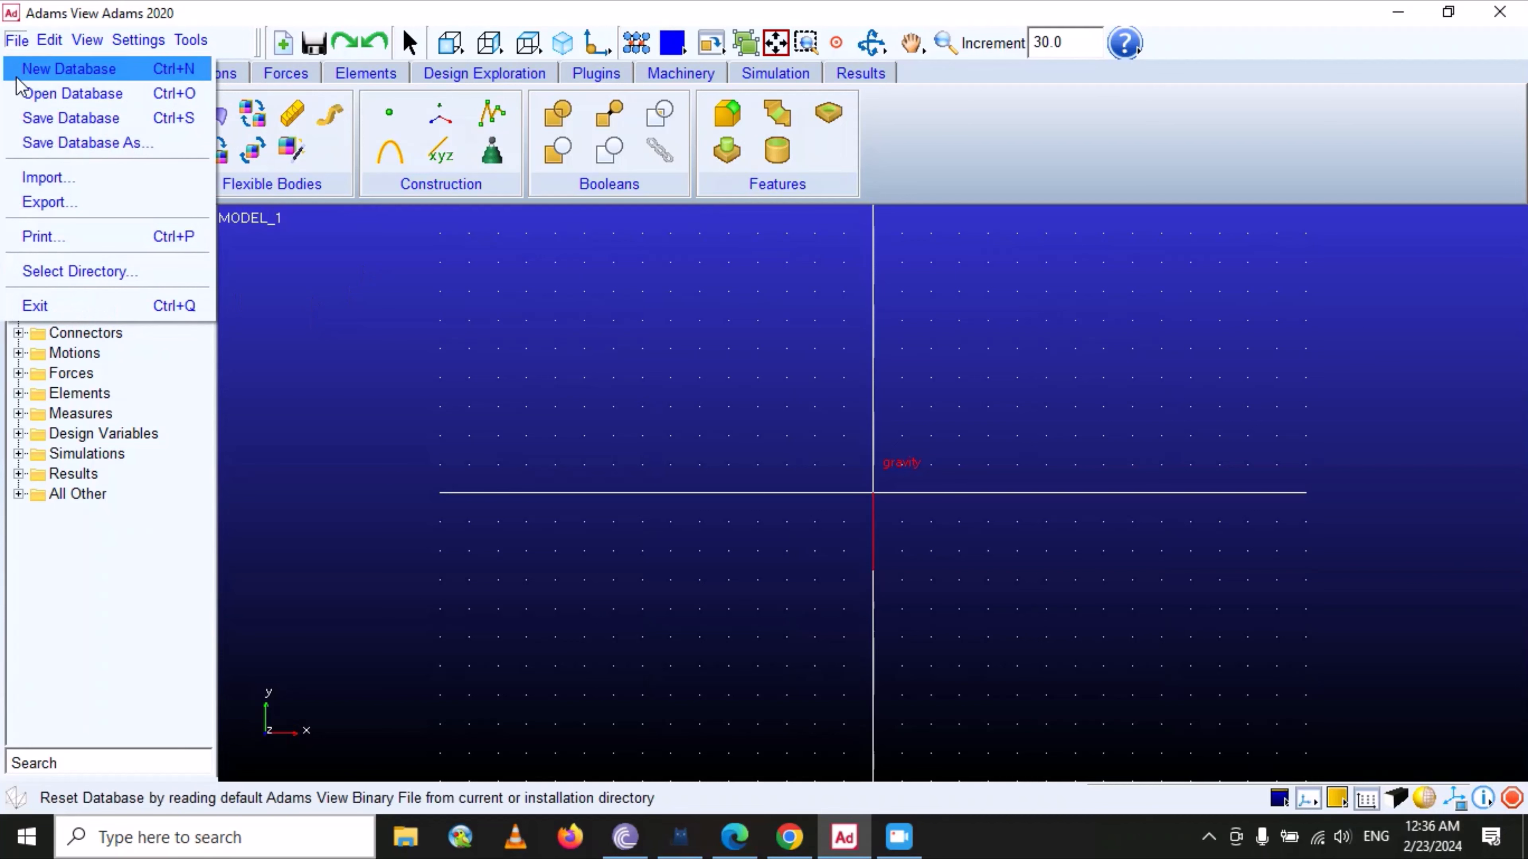
left_click(71, 273)
scroll(162, 240, "down", 1)
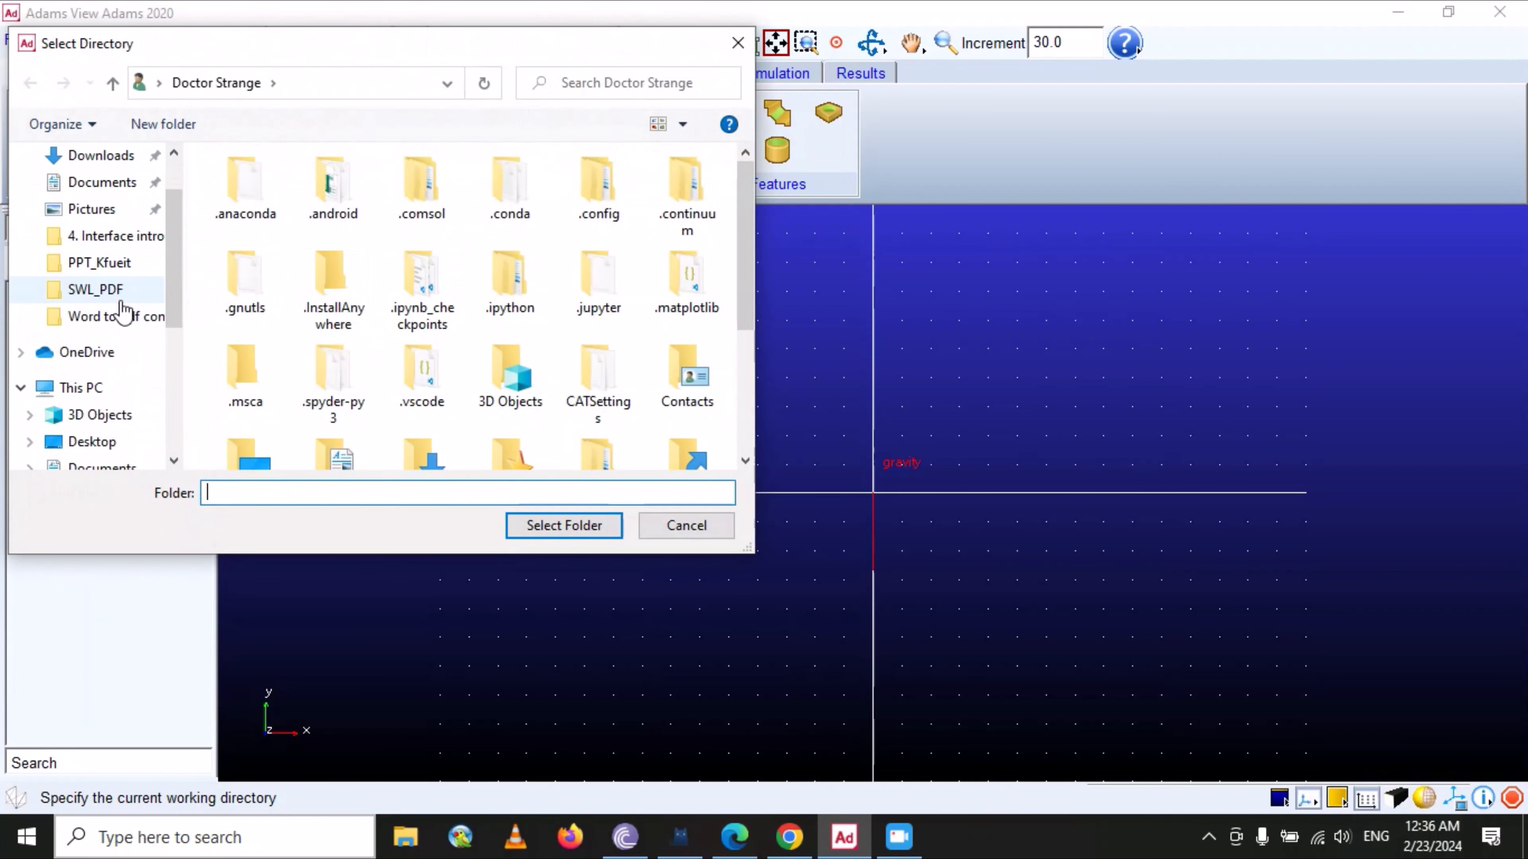
left_click(97, 289)
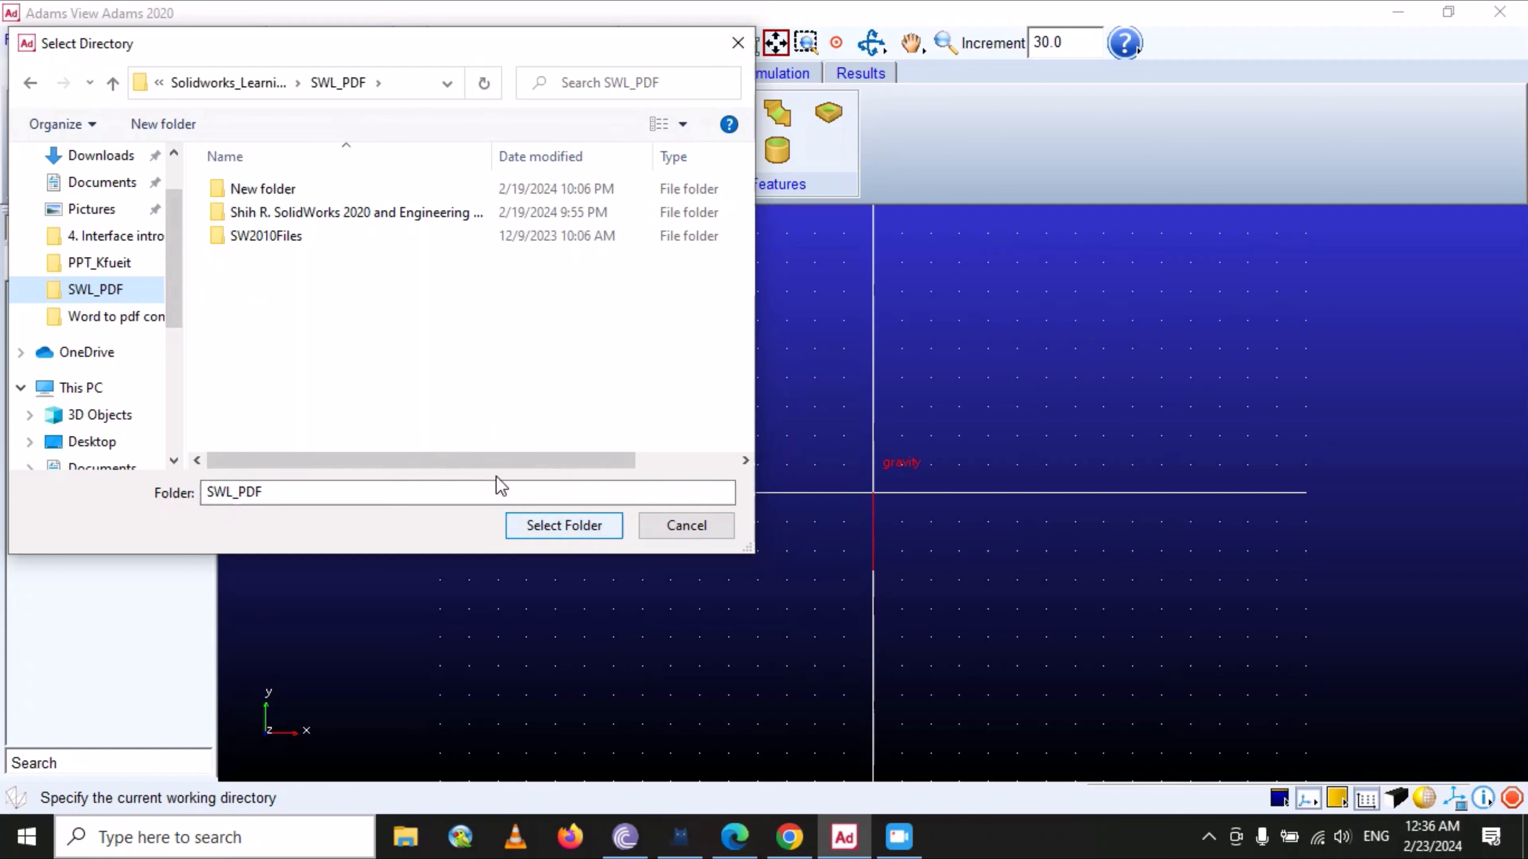
left_click(295, 190)
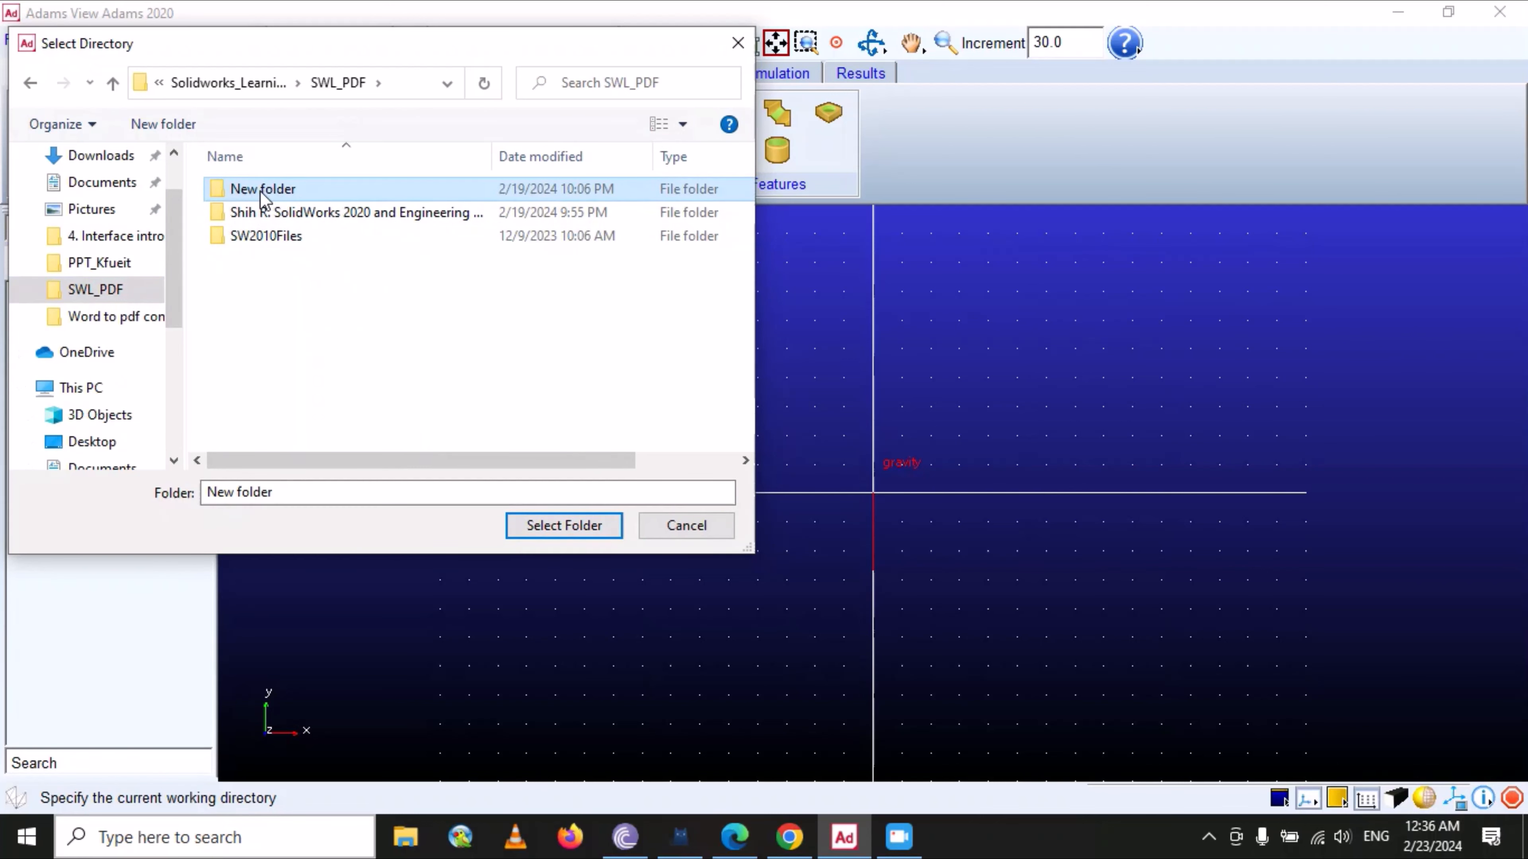
left_click(536, 528)
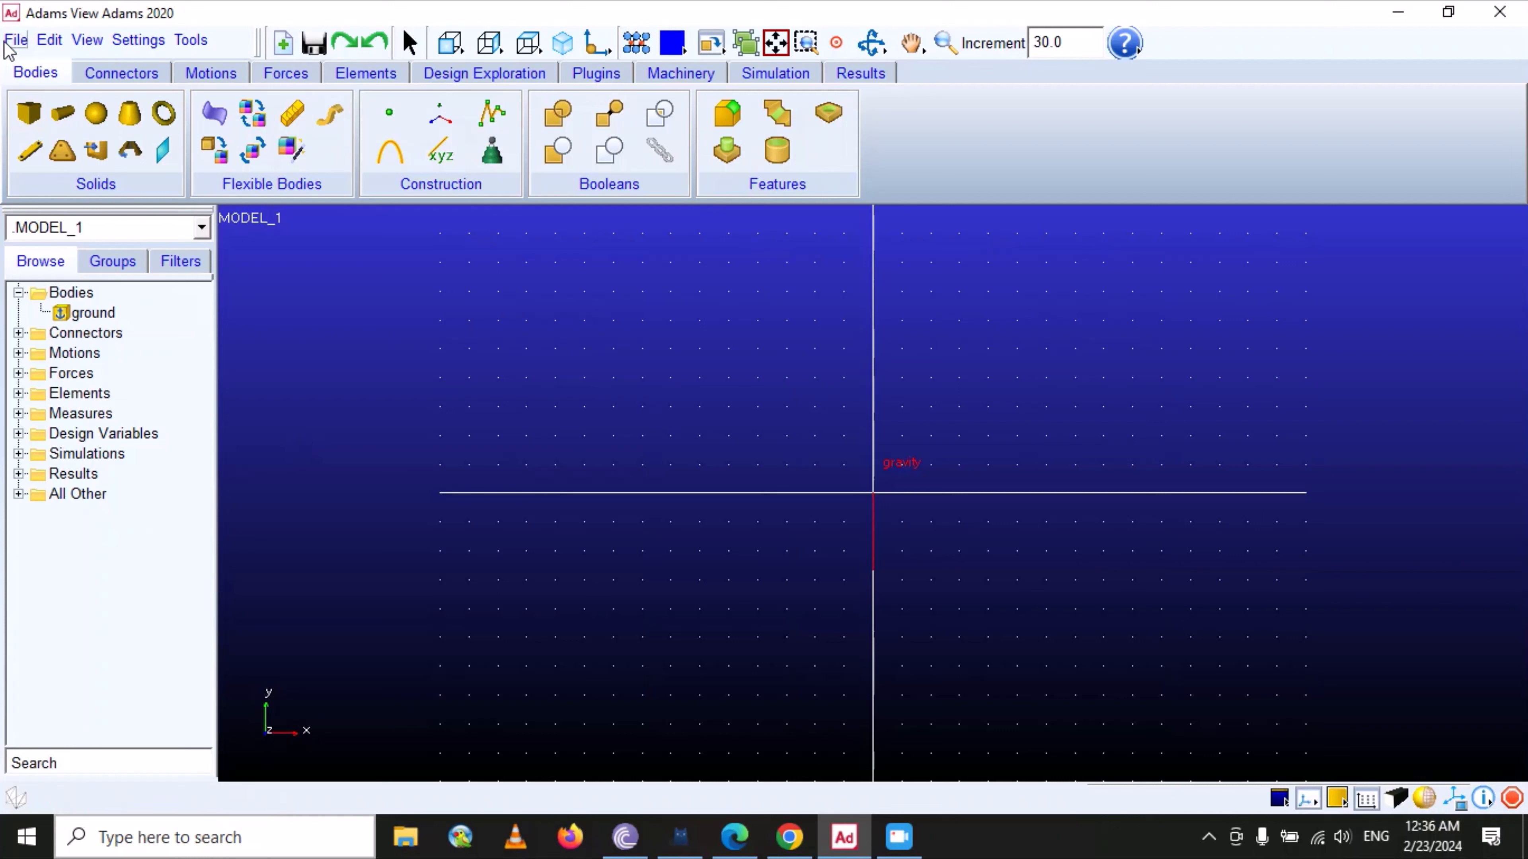
left_click(16, 40)
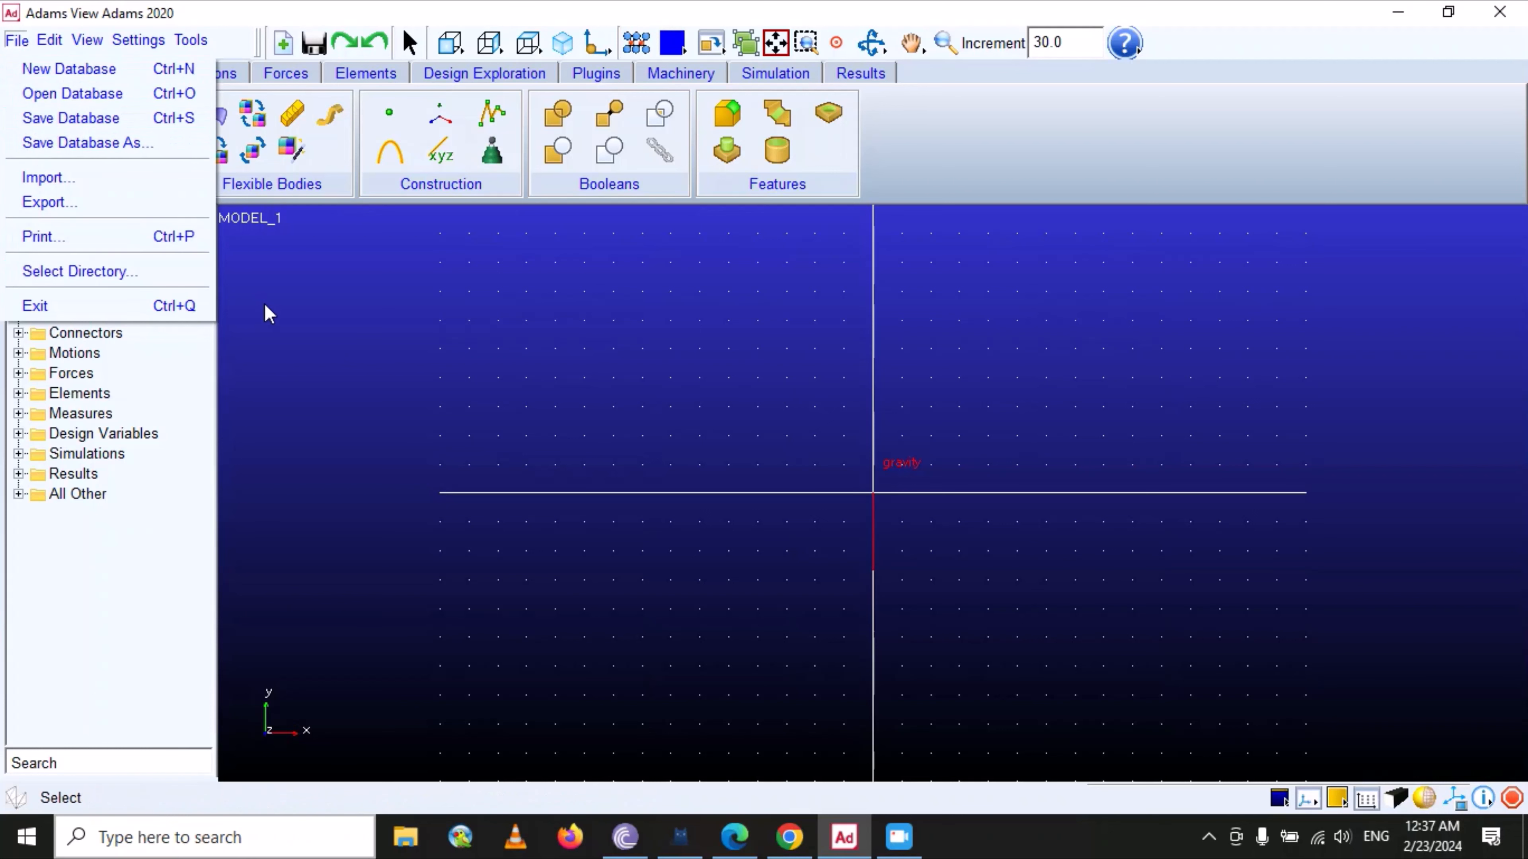
left_click(374, 366)
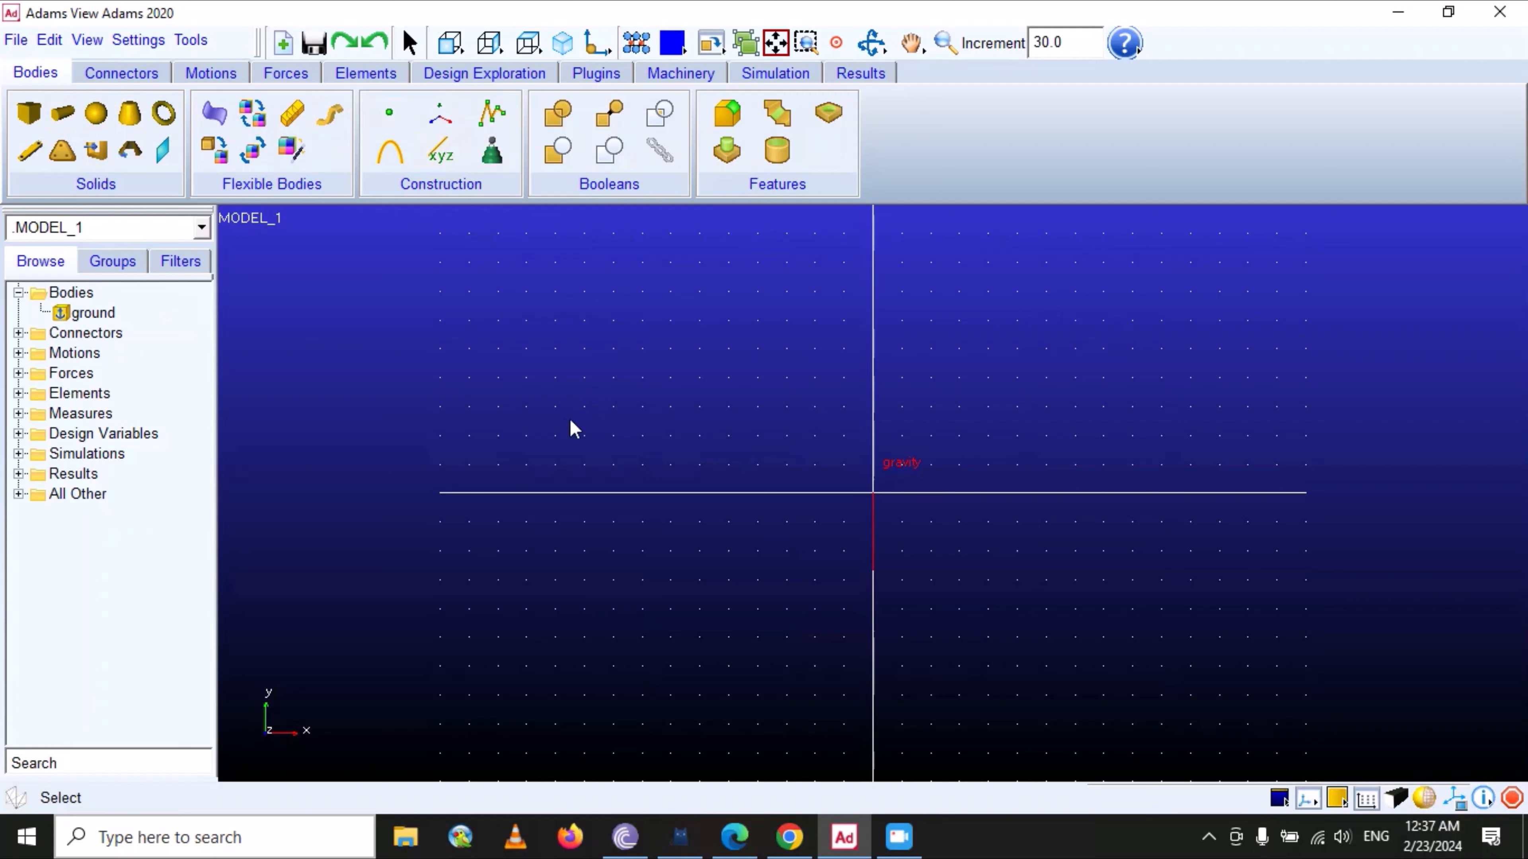
- Create a sphere with a fixed 10.0cm radius as a new part centred on the origin and display it shaded
left_click(96, 113)
left_click(21, 311)
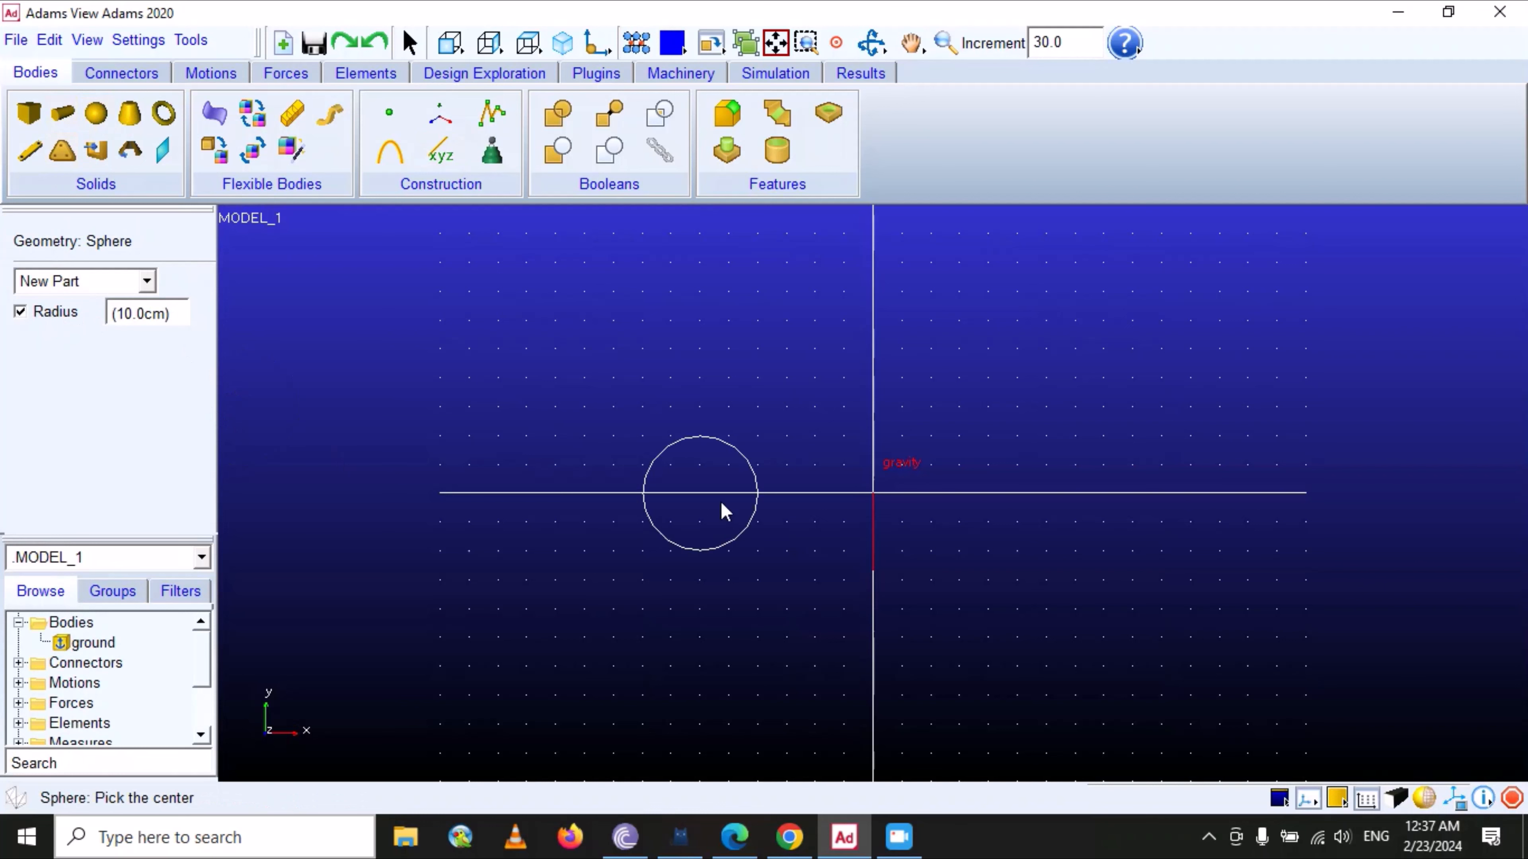
left_click(873, 492)
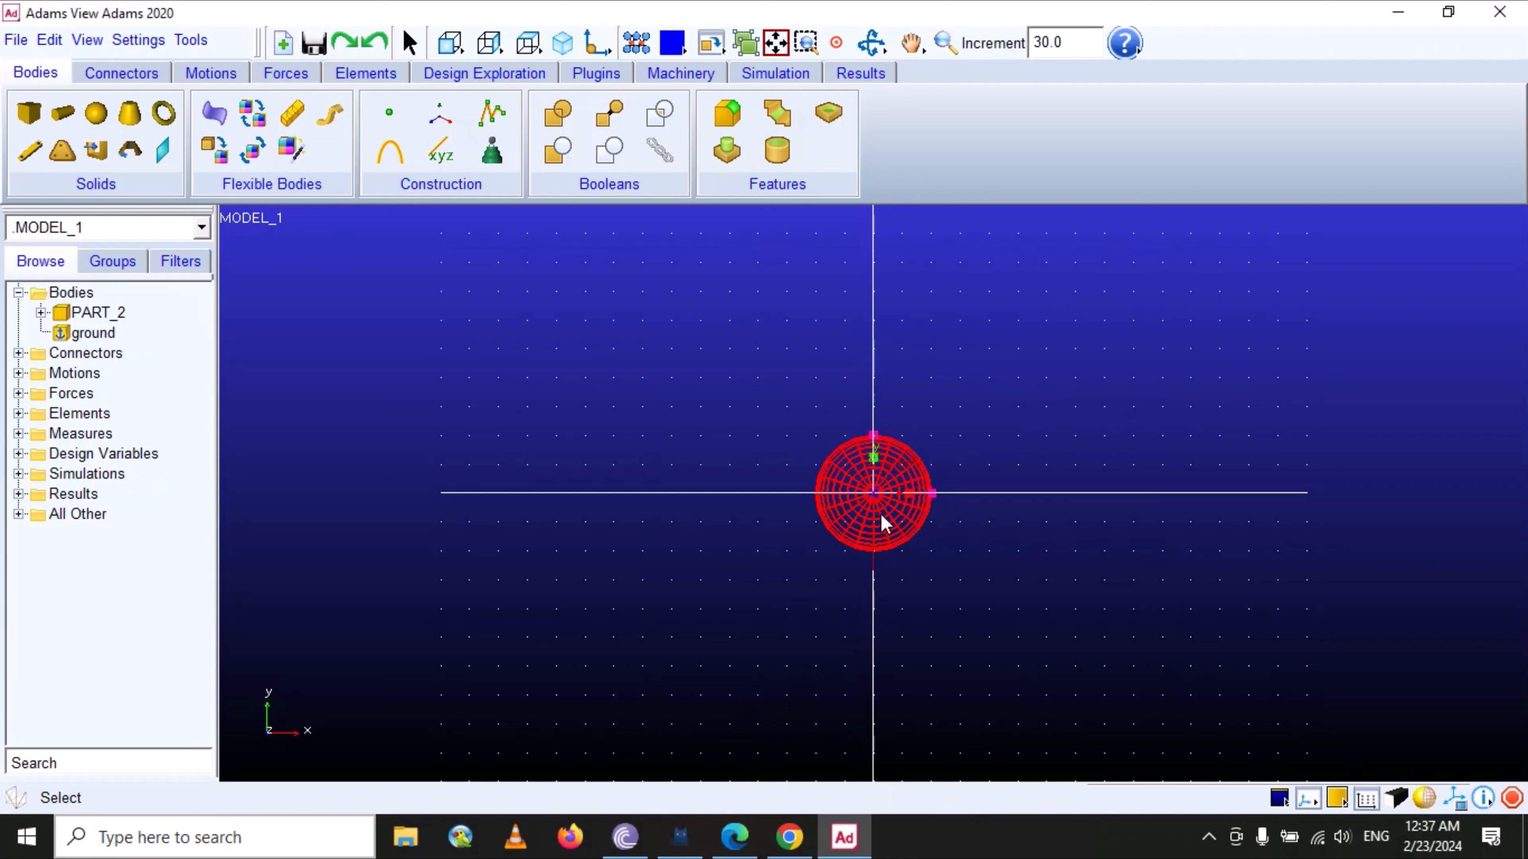
left_click(1425, 800)
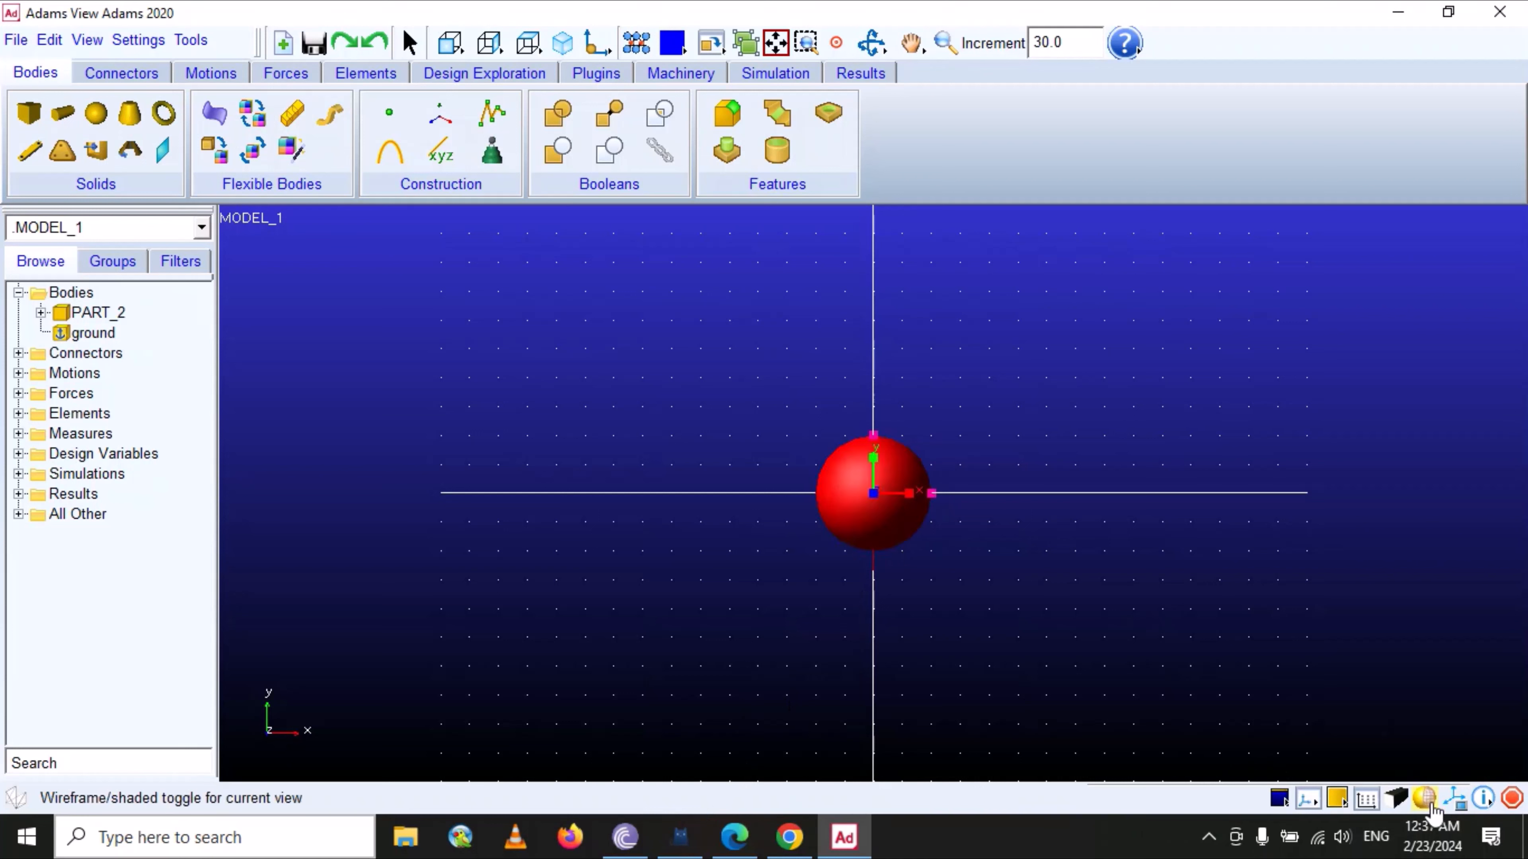
left_click(1427, 801)
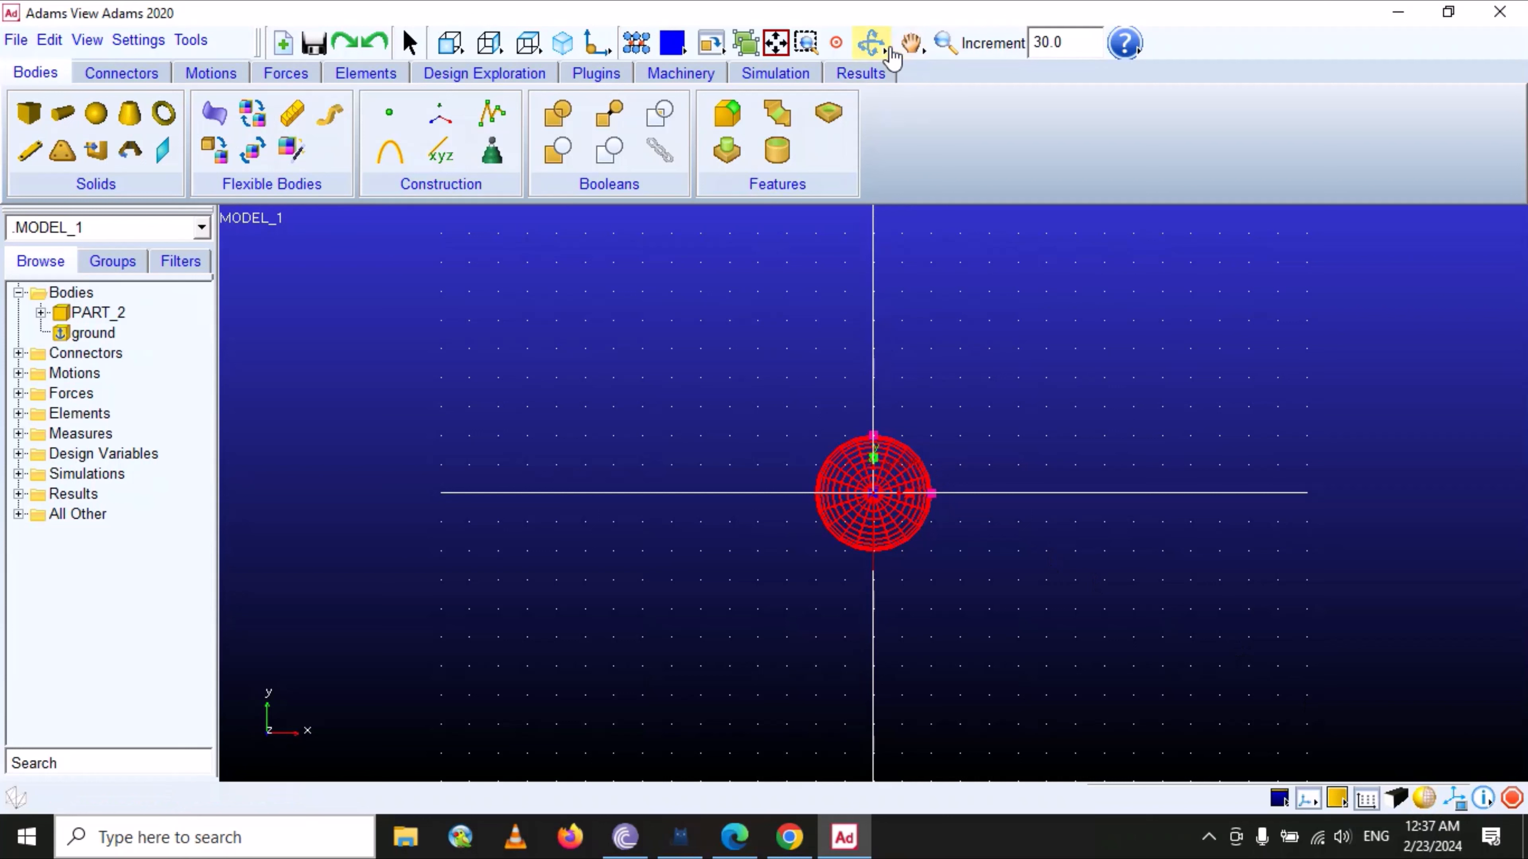
left_click(1426, 800)
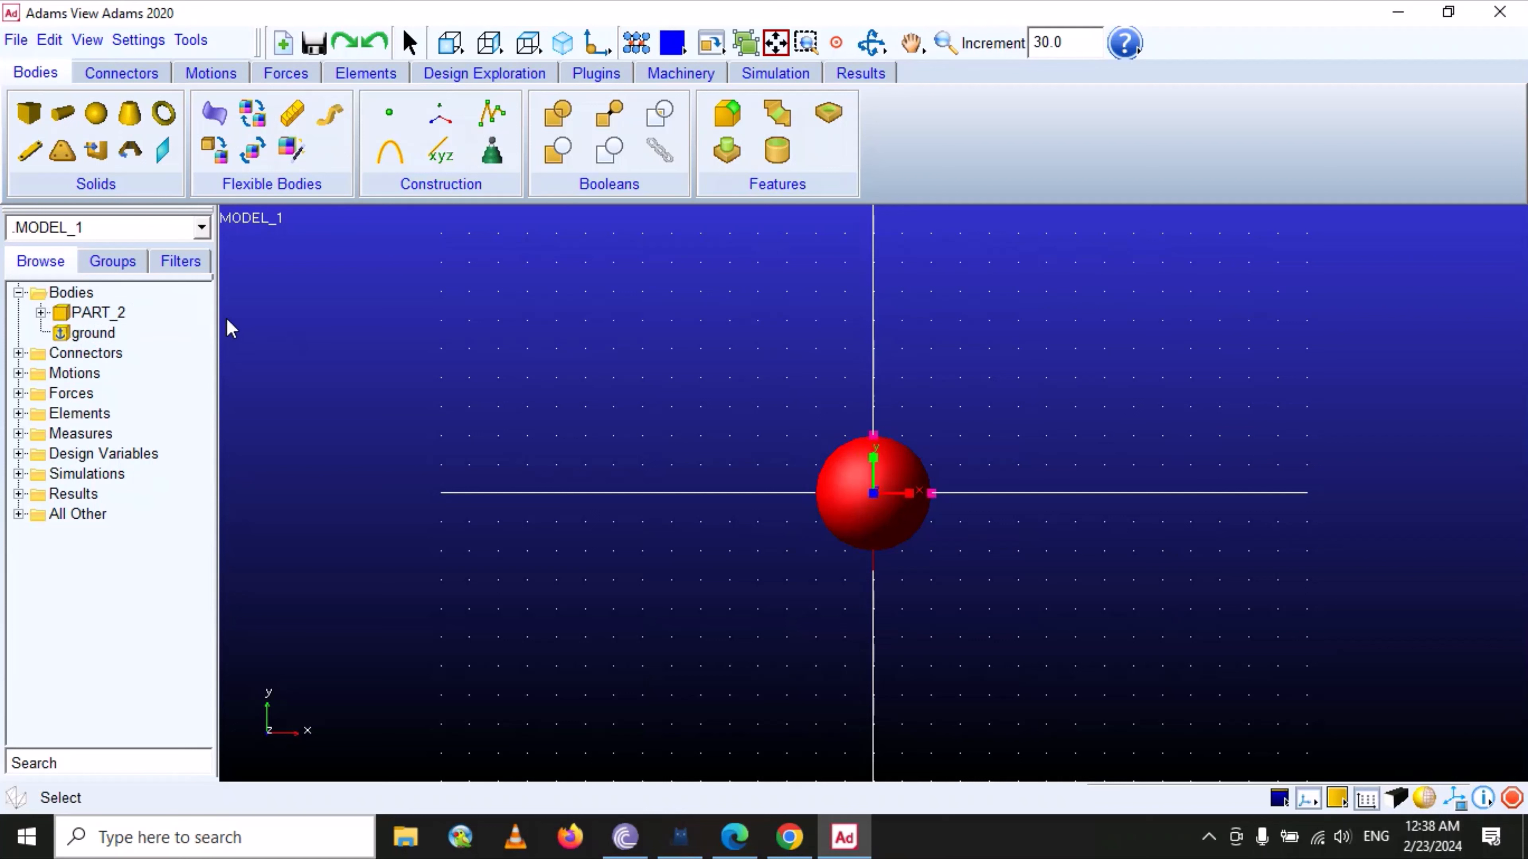
right_click(96, 315)
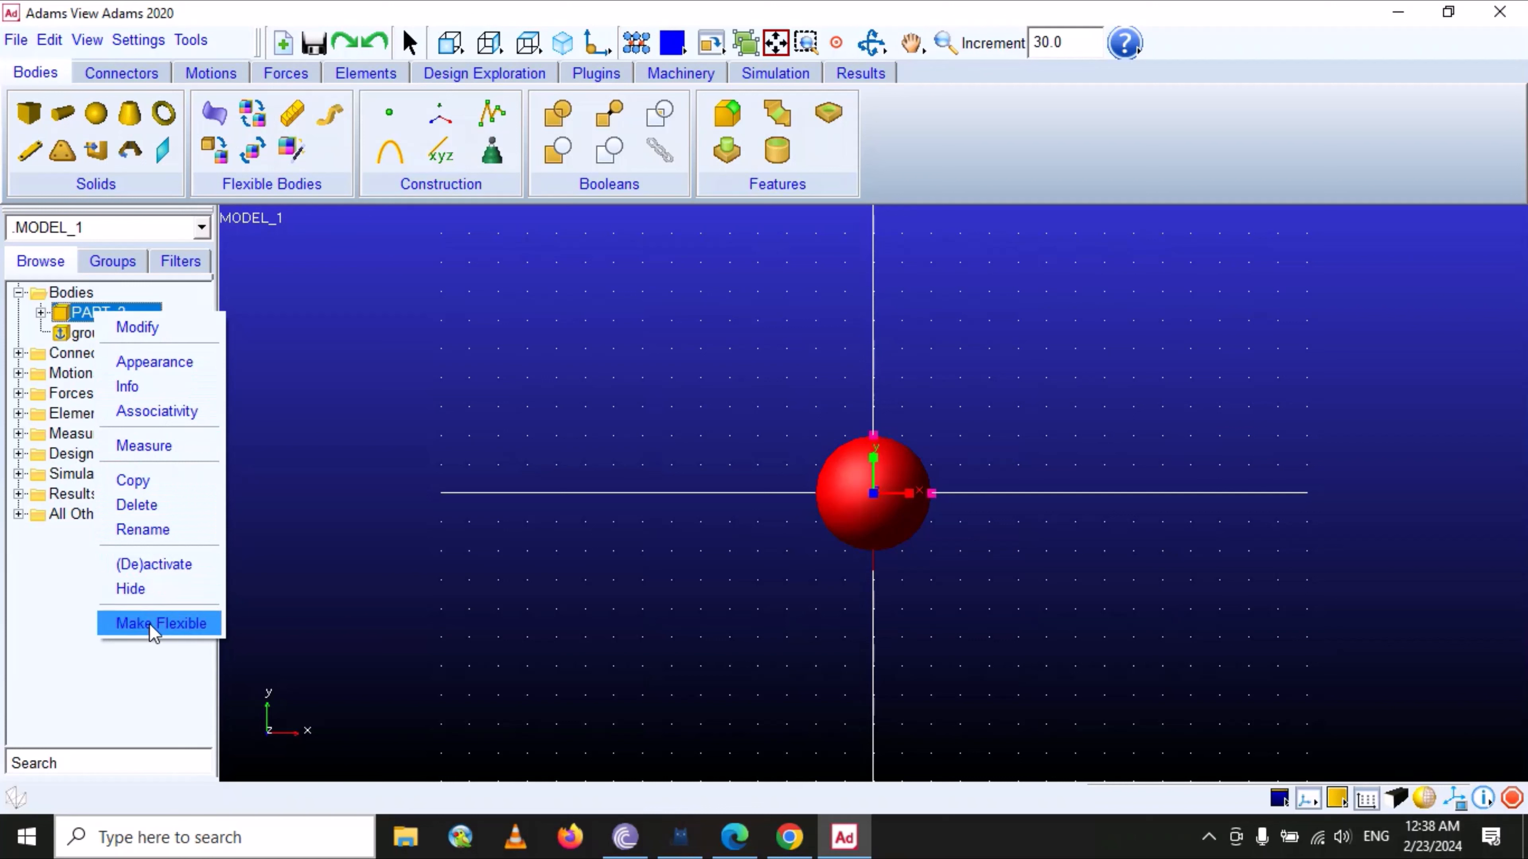
left_click(315, 331)
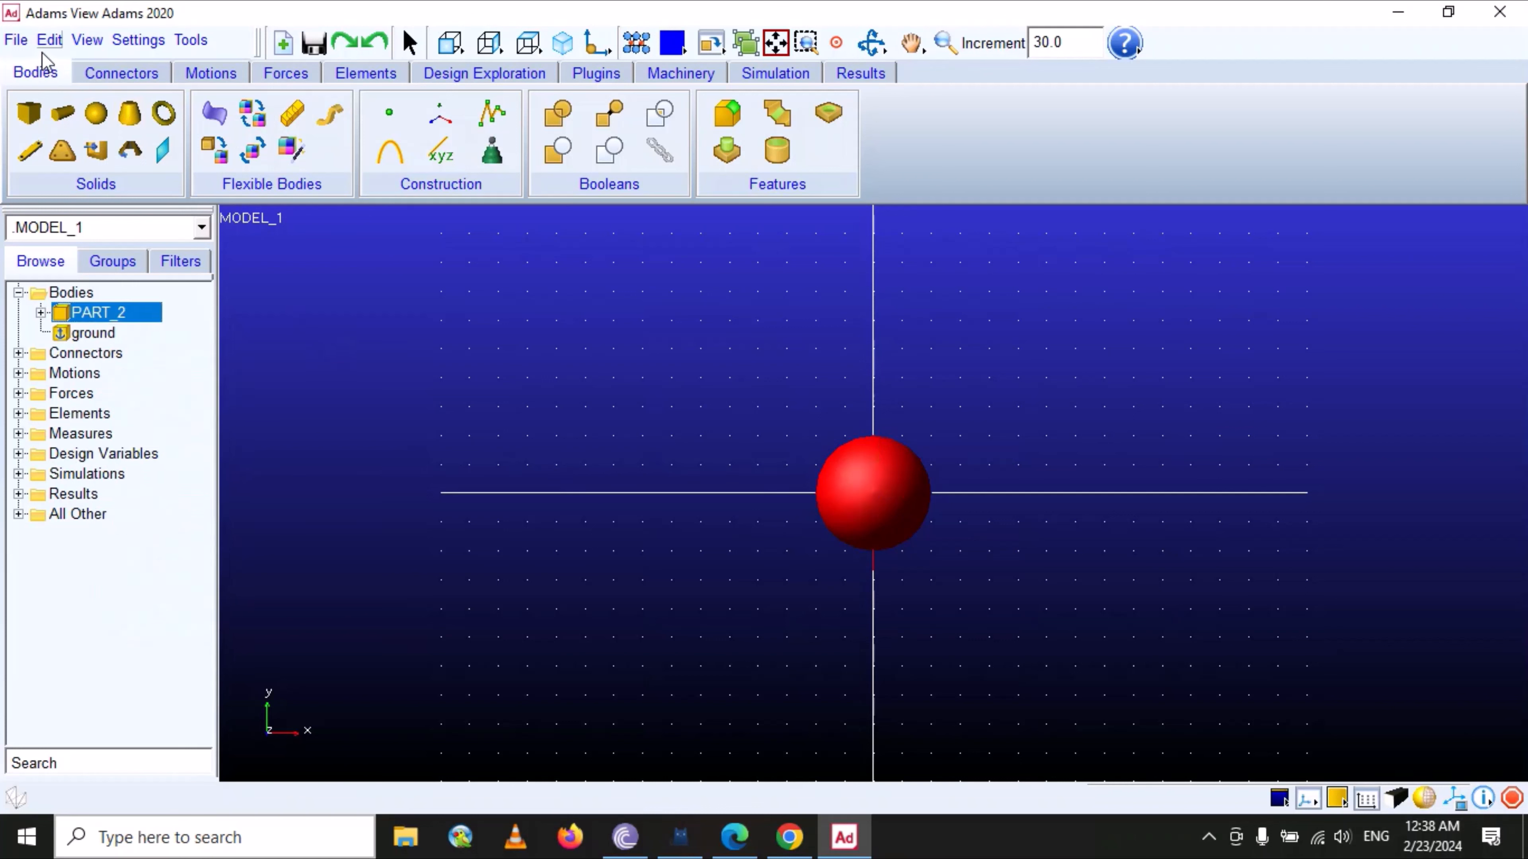
left_click(49, 40)
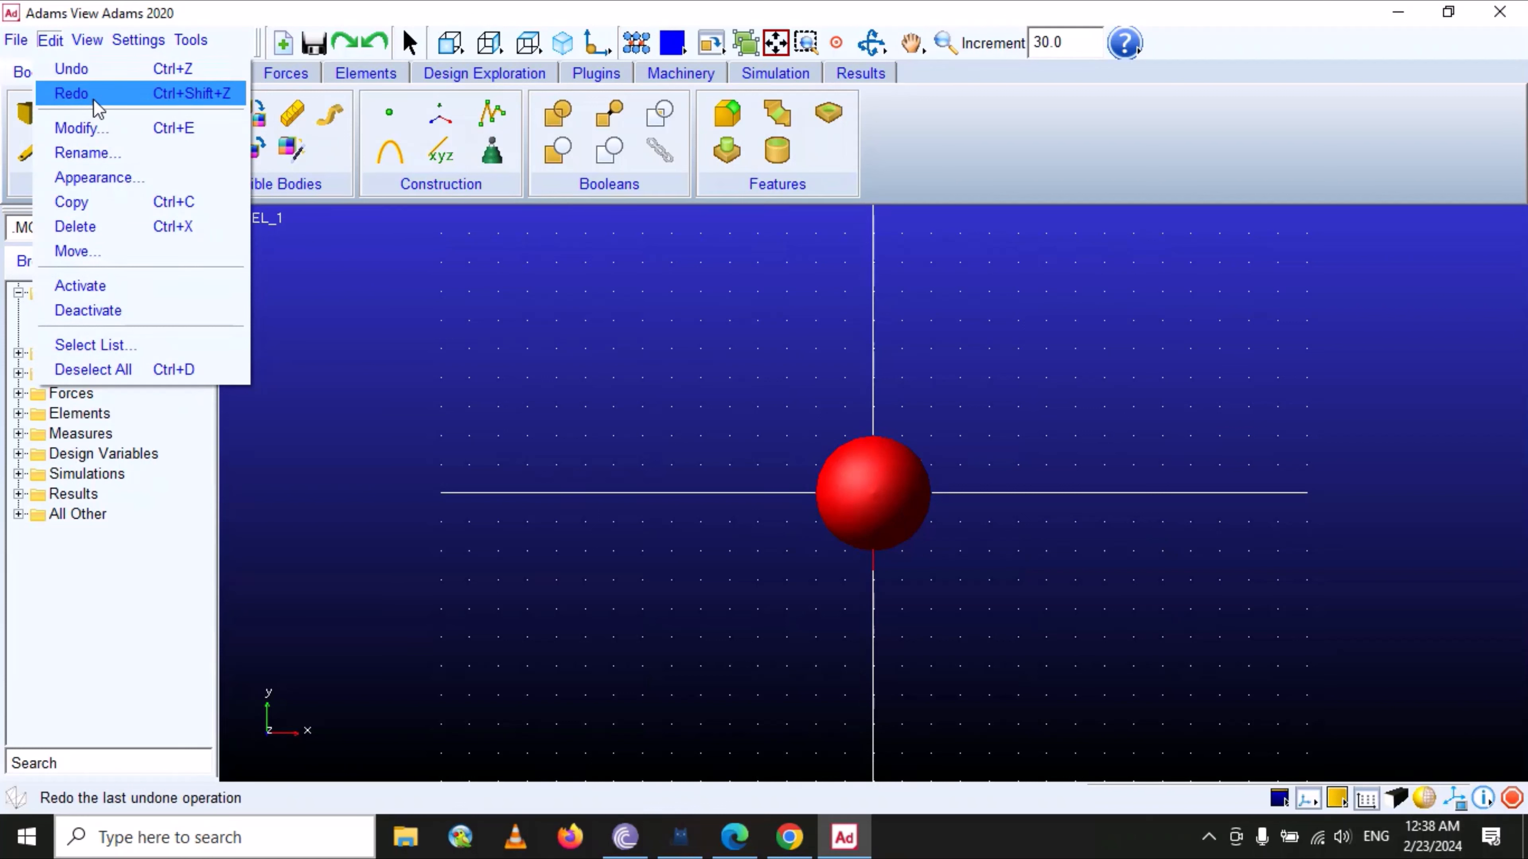
left_click(419, 325)
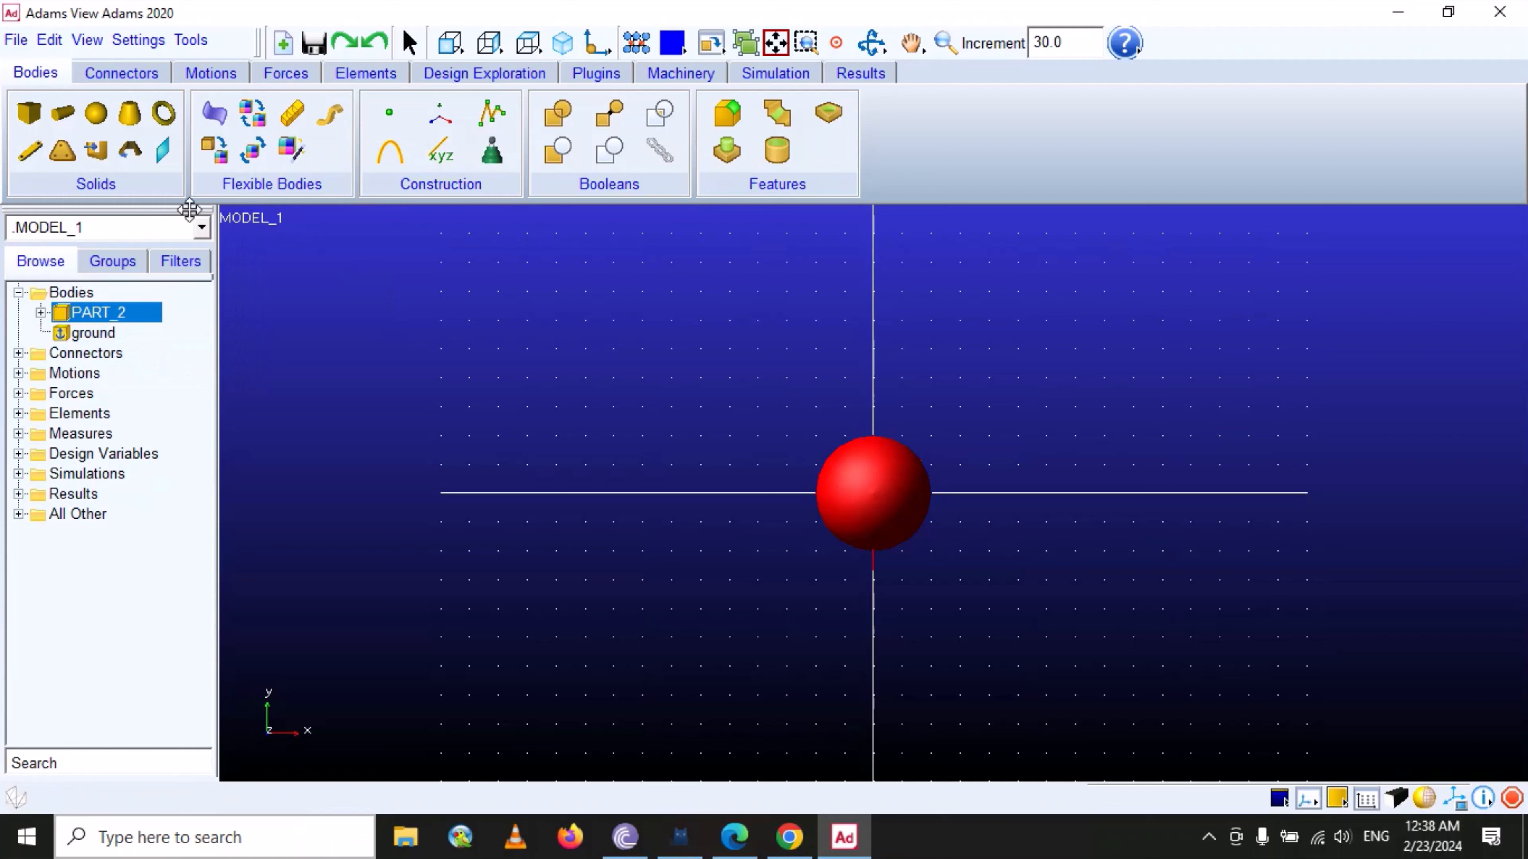
- Start Modify to browse the database and examine the ground, part, gravity, analysis flags and material entries under MODEL_1
left_click(49, 40)
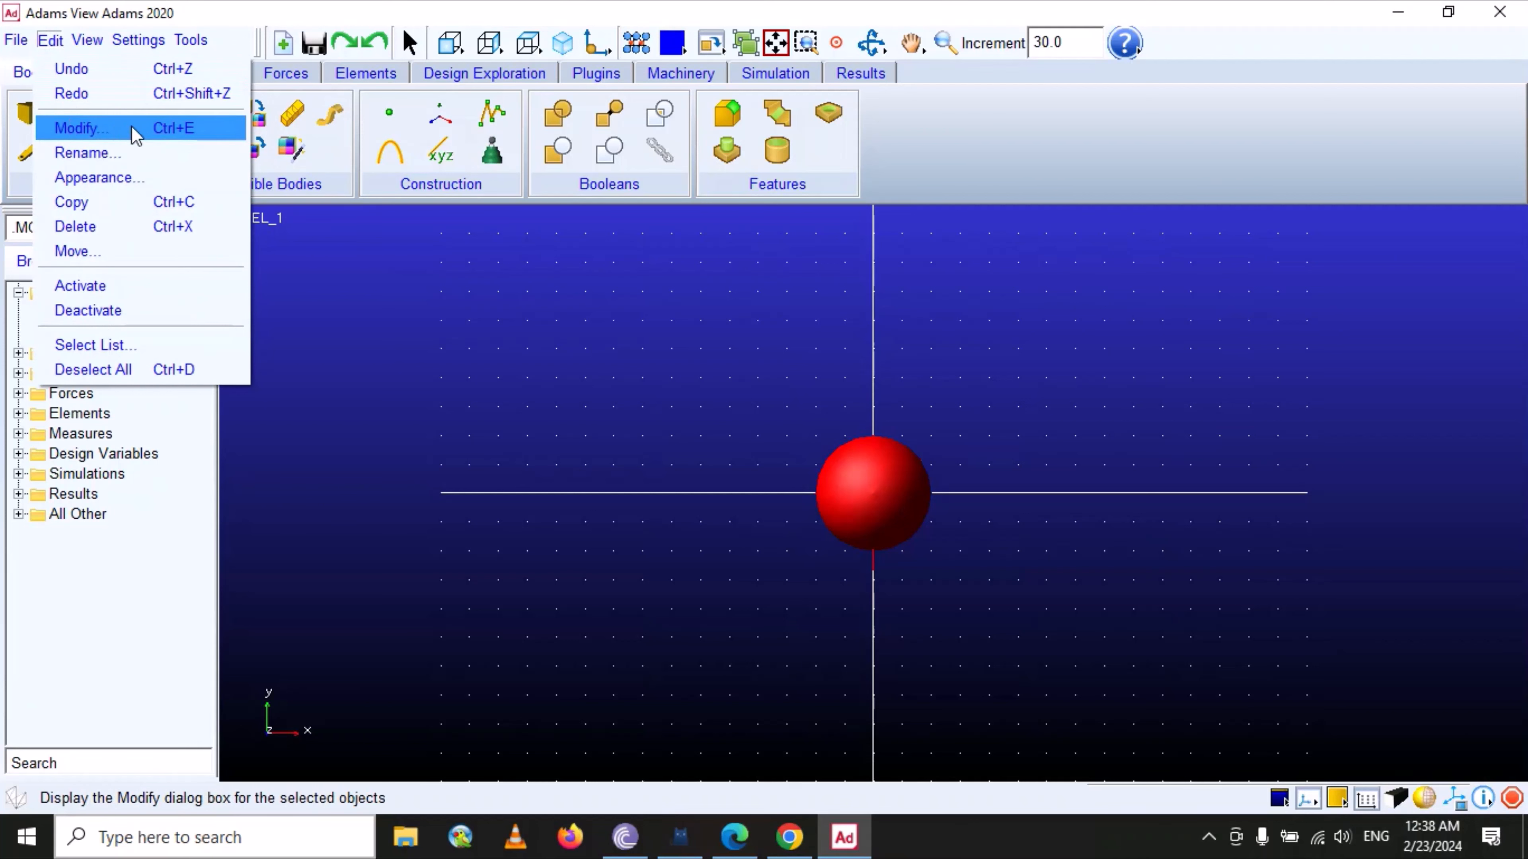
left_click(106, 137)
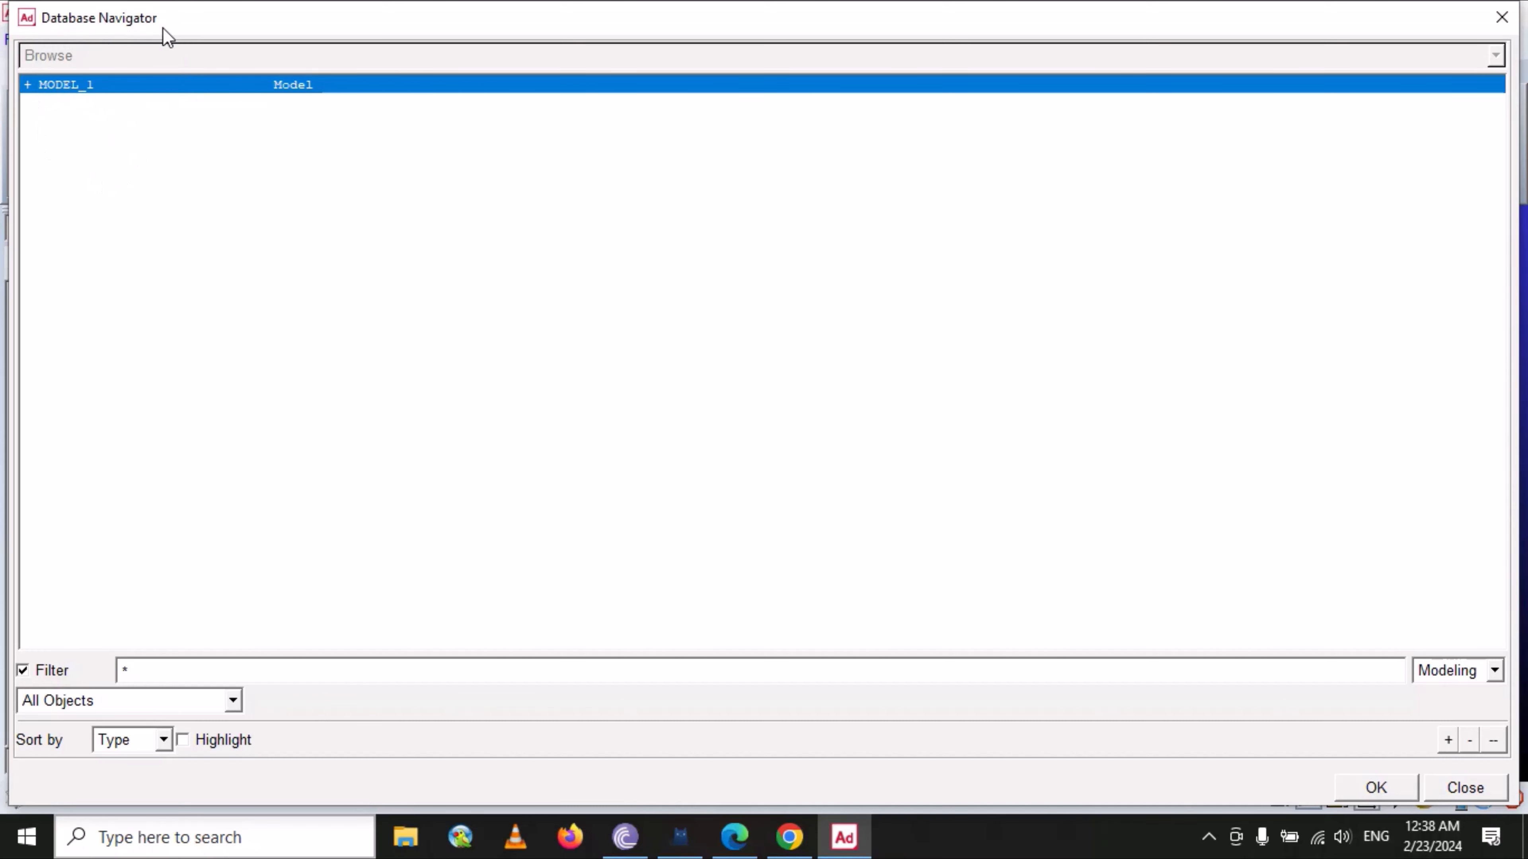
left_click(28, 84)
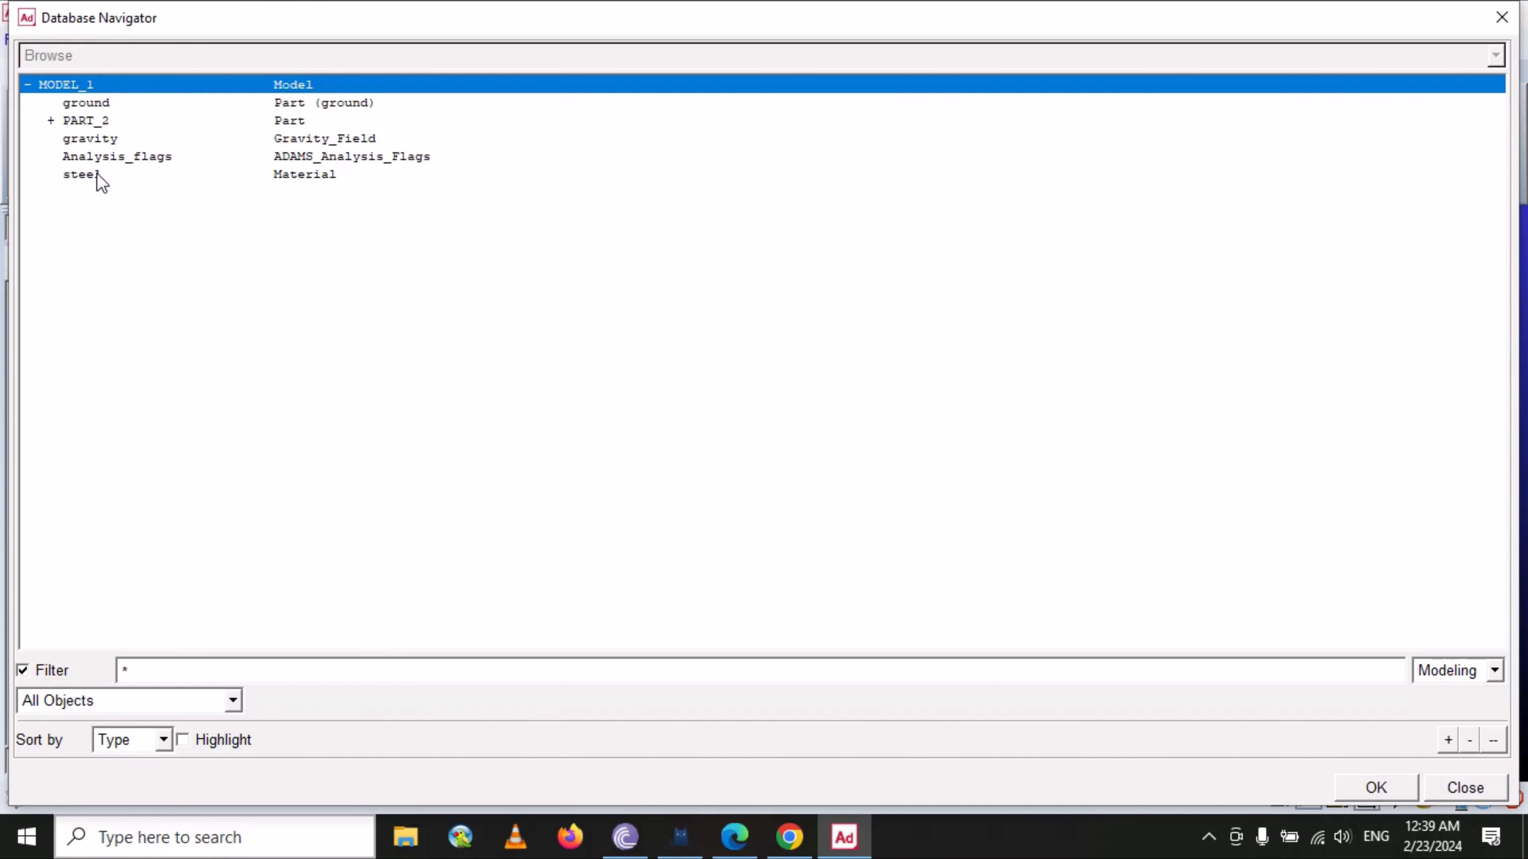
left_click(98, 105)
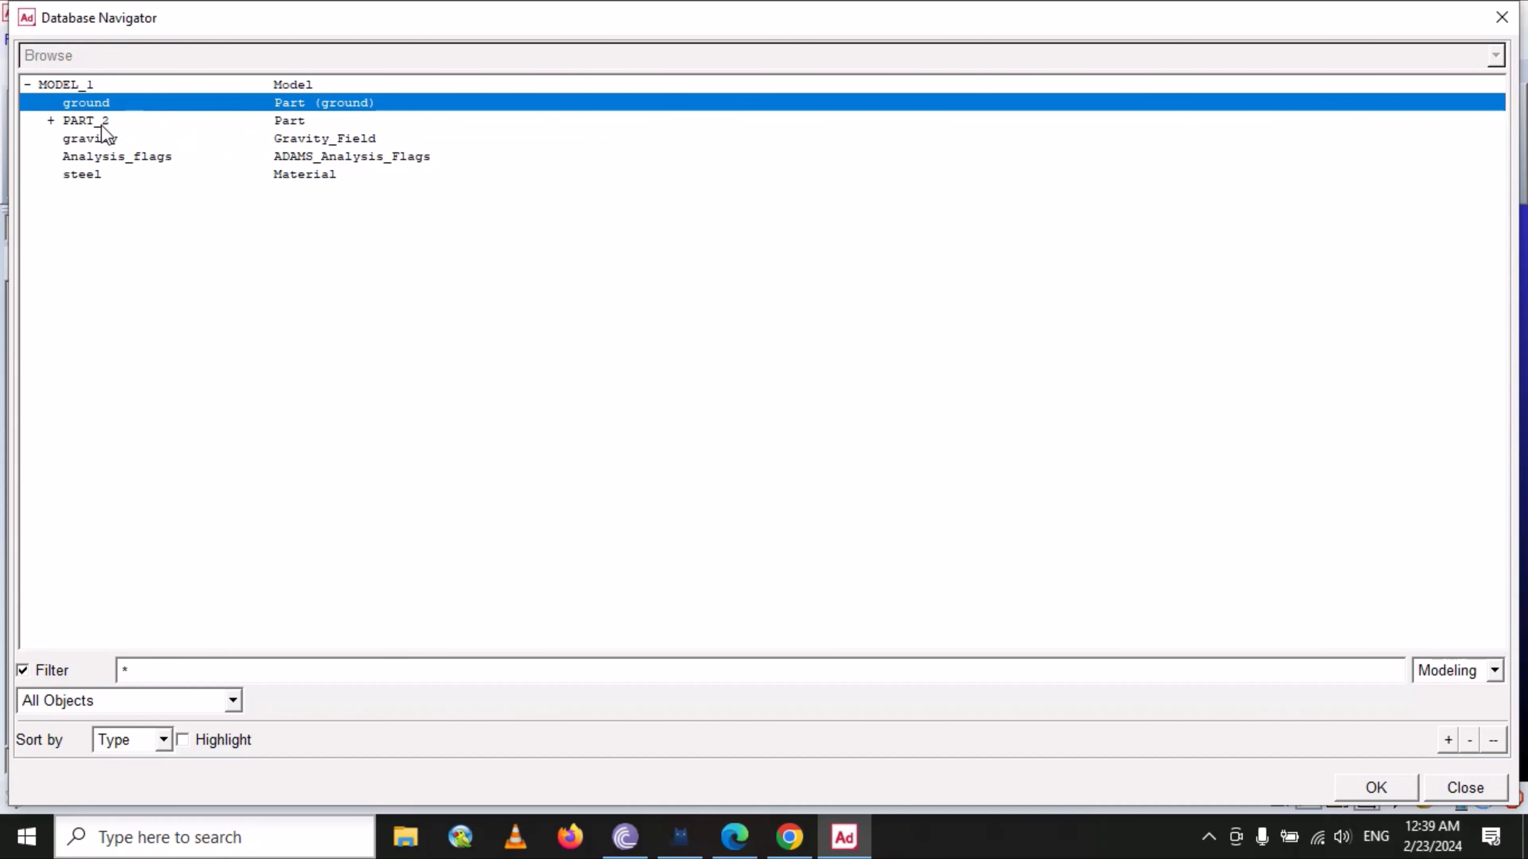
left_click(90, 121)
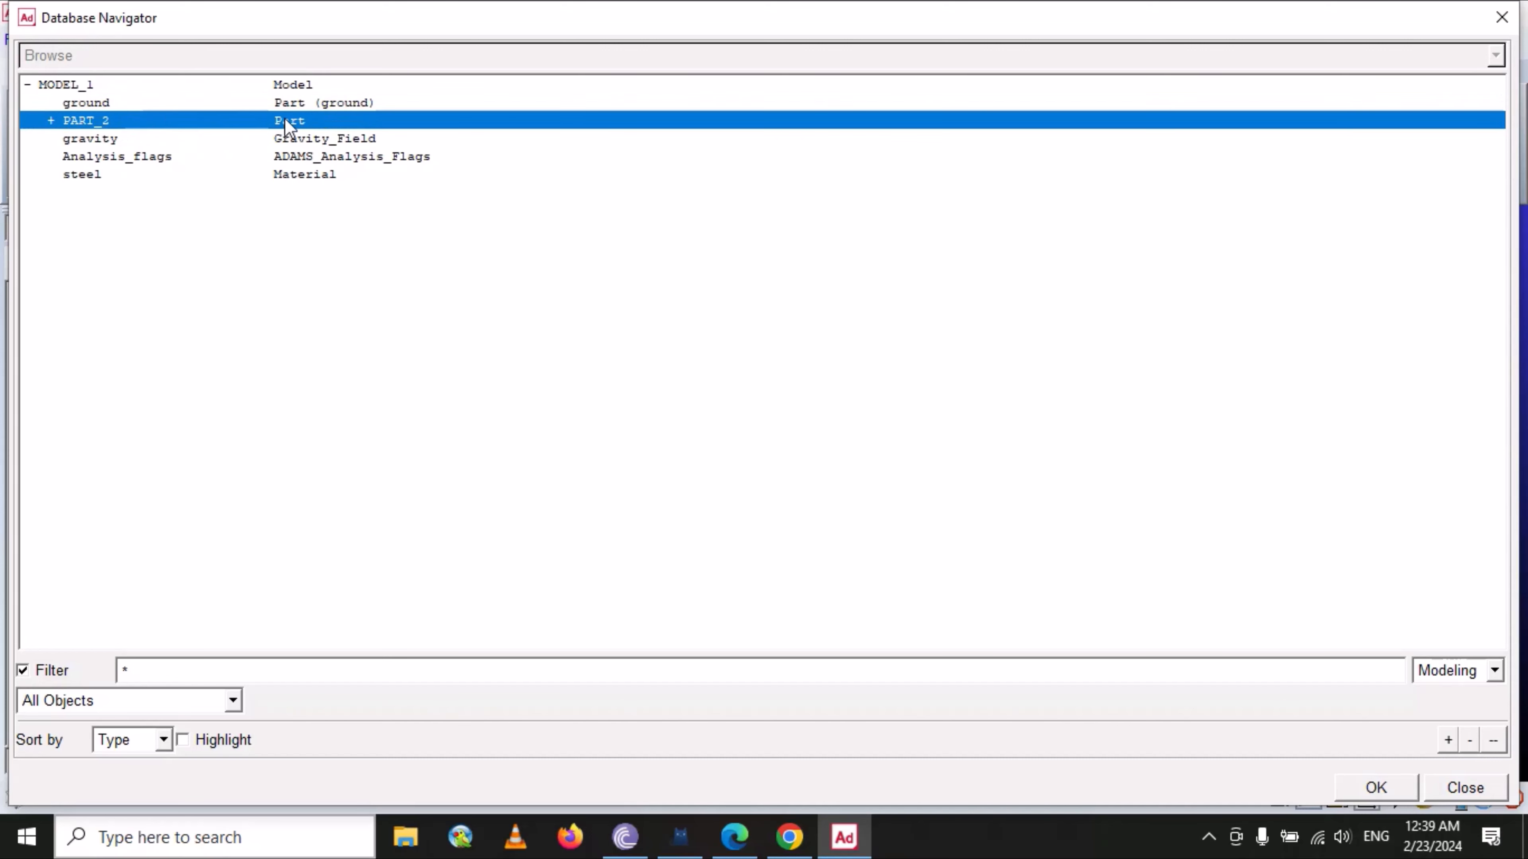
left_click(120, 140)
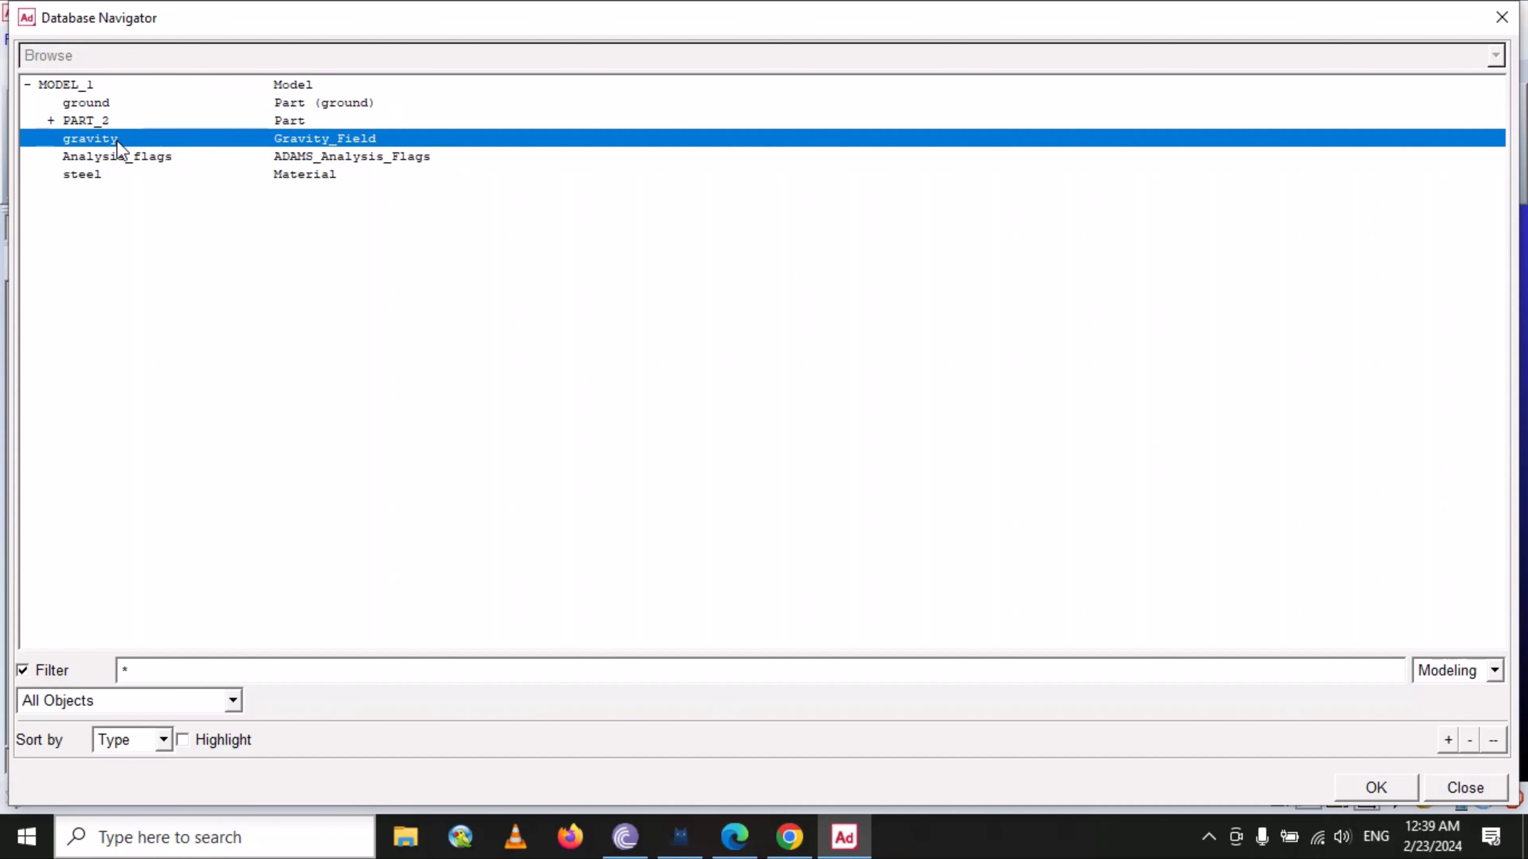
left_click(157, 157)
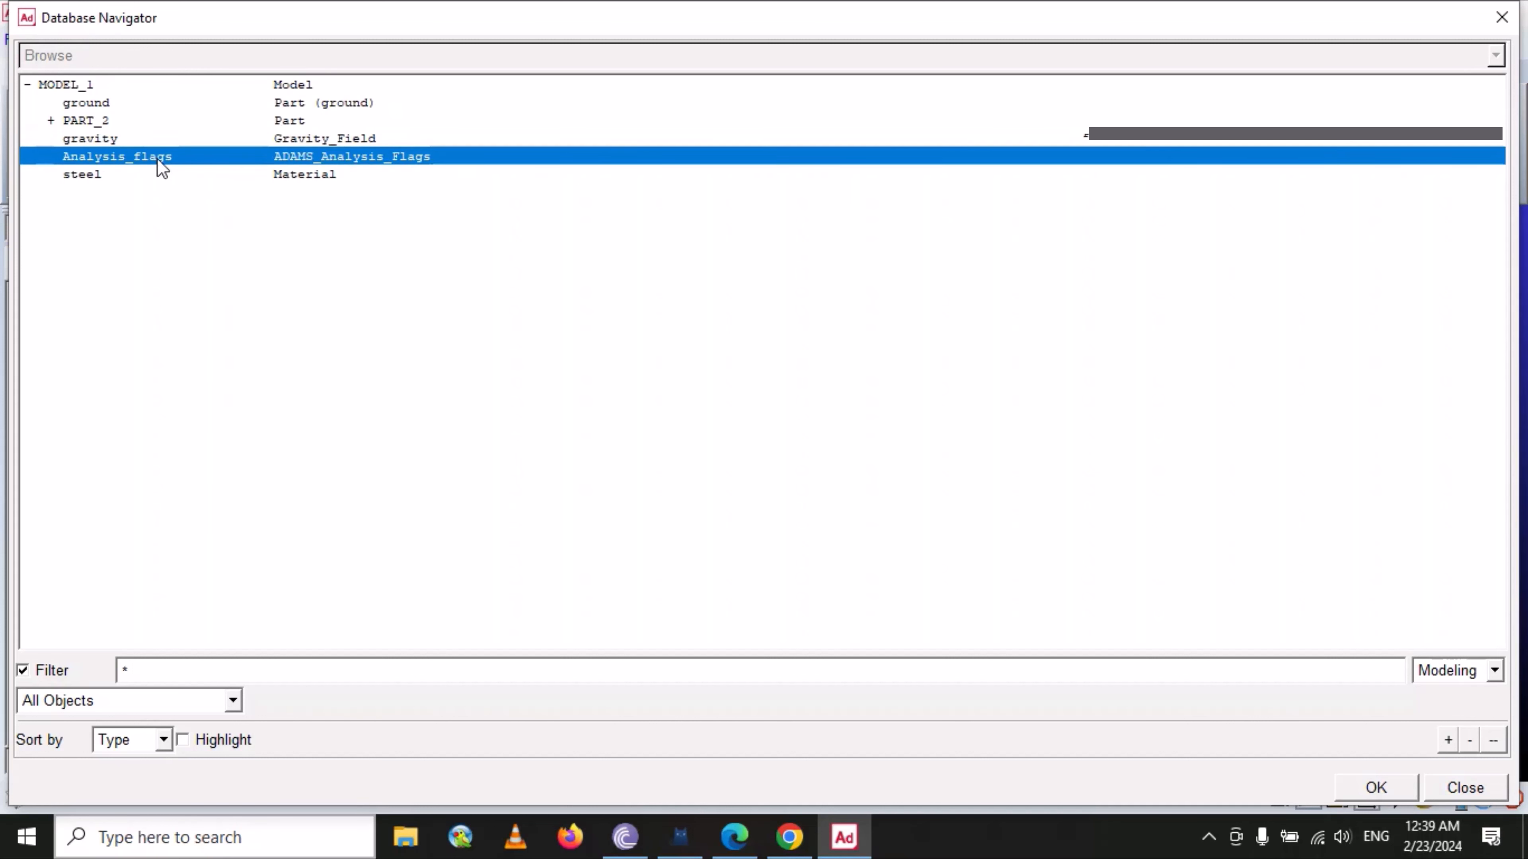
left_click(107, 179)
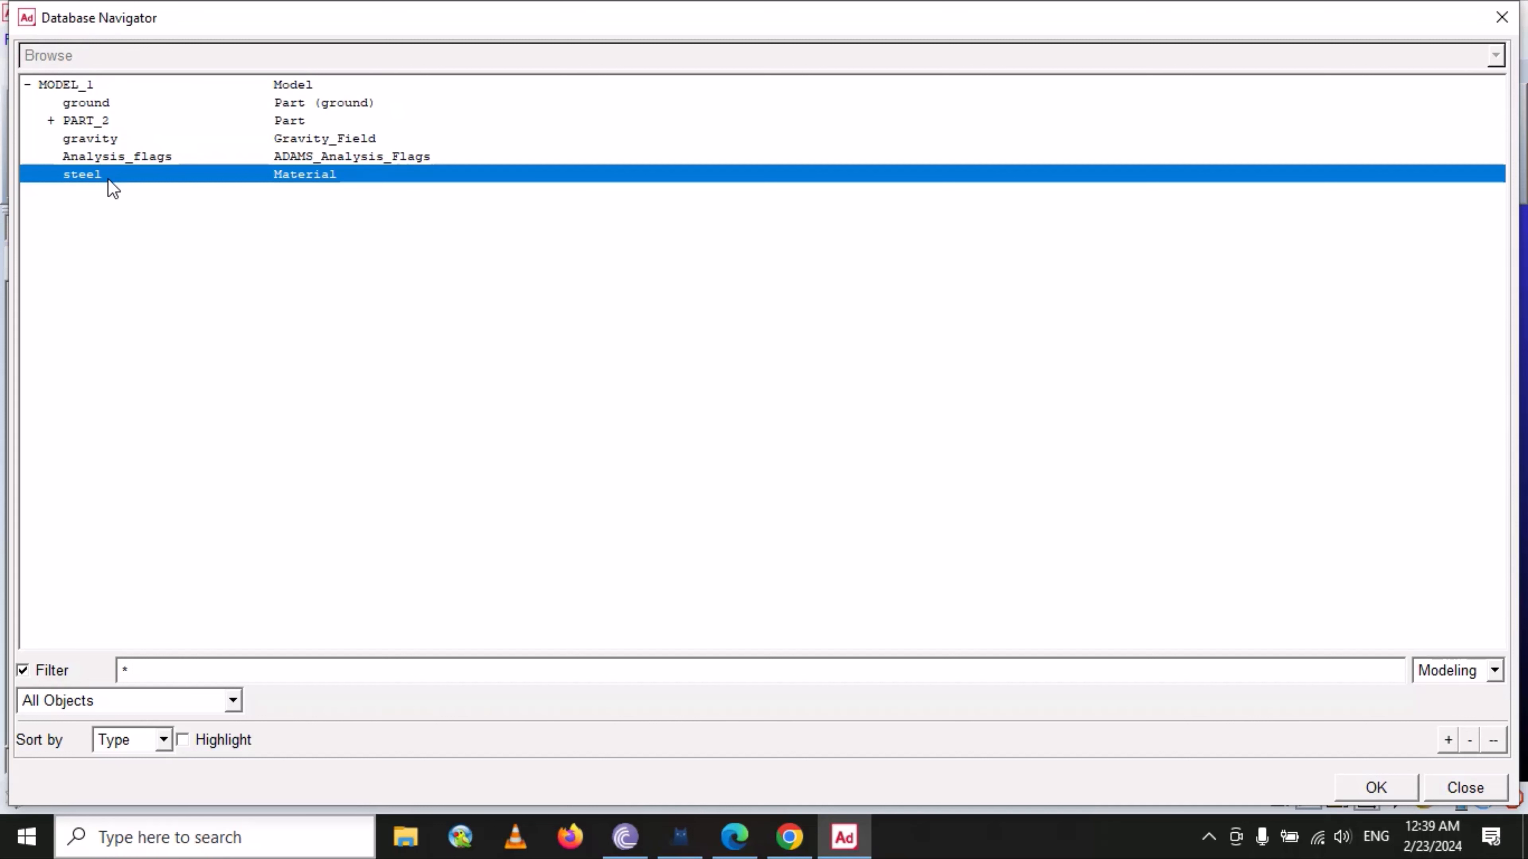
- Expand PART_2 in the database and examine its ellipsoid and two markers, then collapse it again
left_click(52, 121)
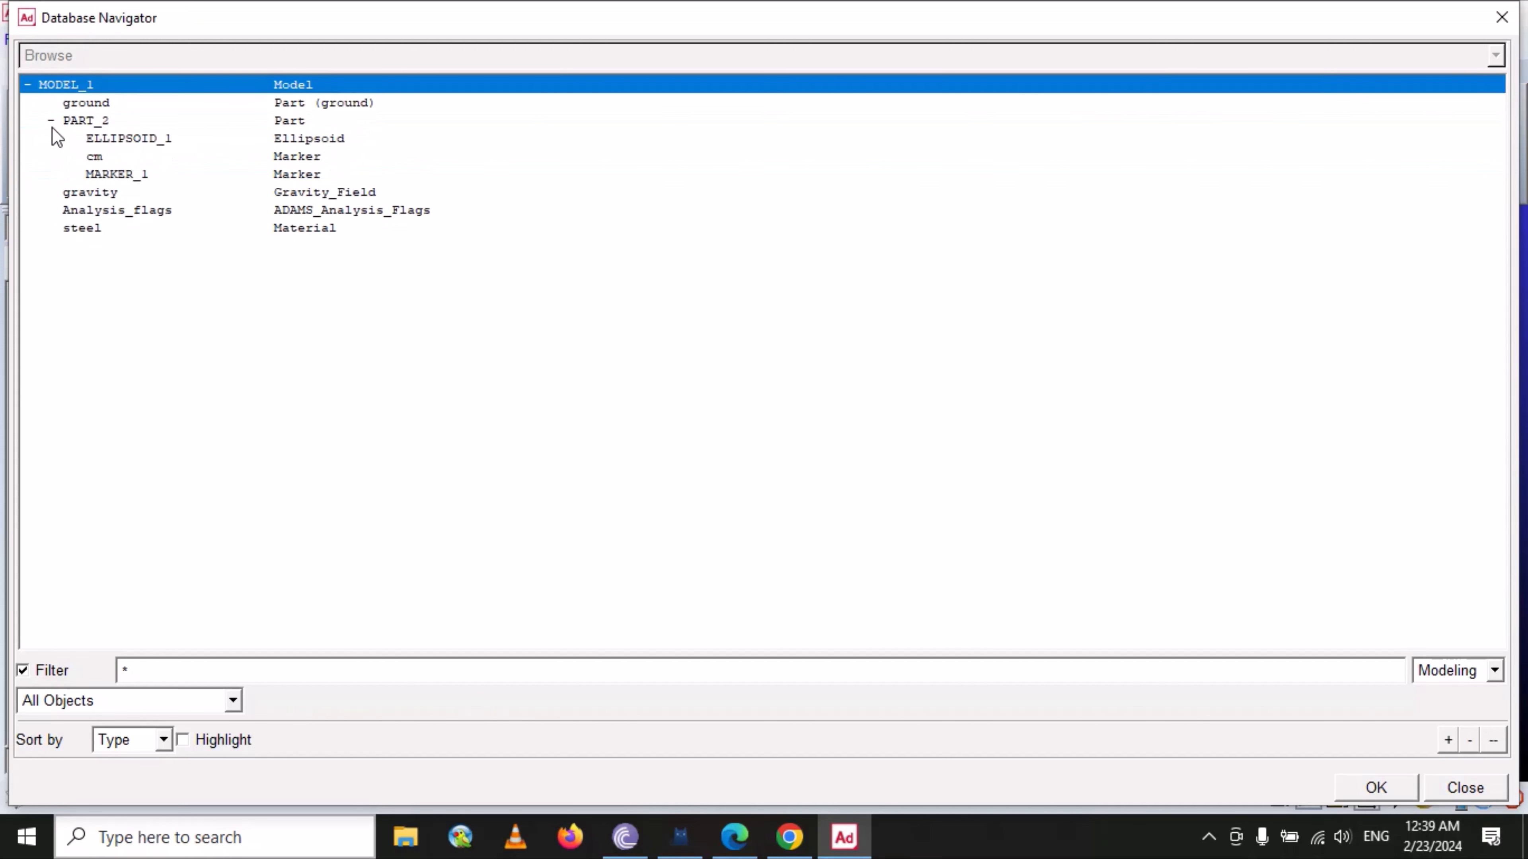
left_click(117, 144)
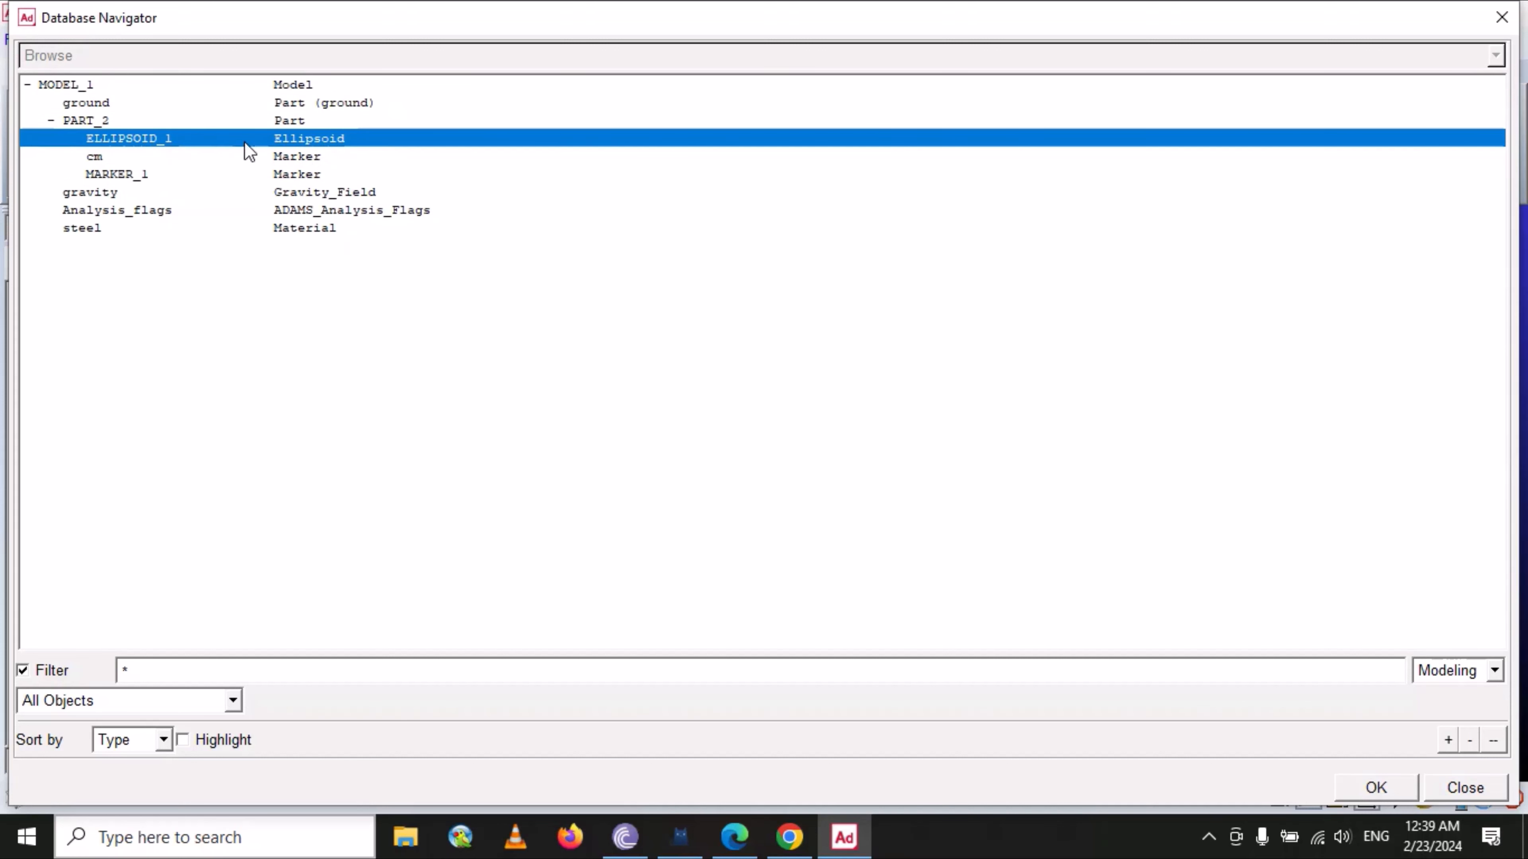
left_click(98, 159)
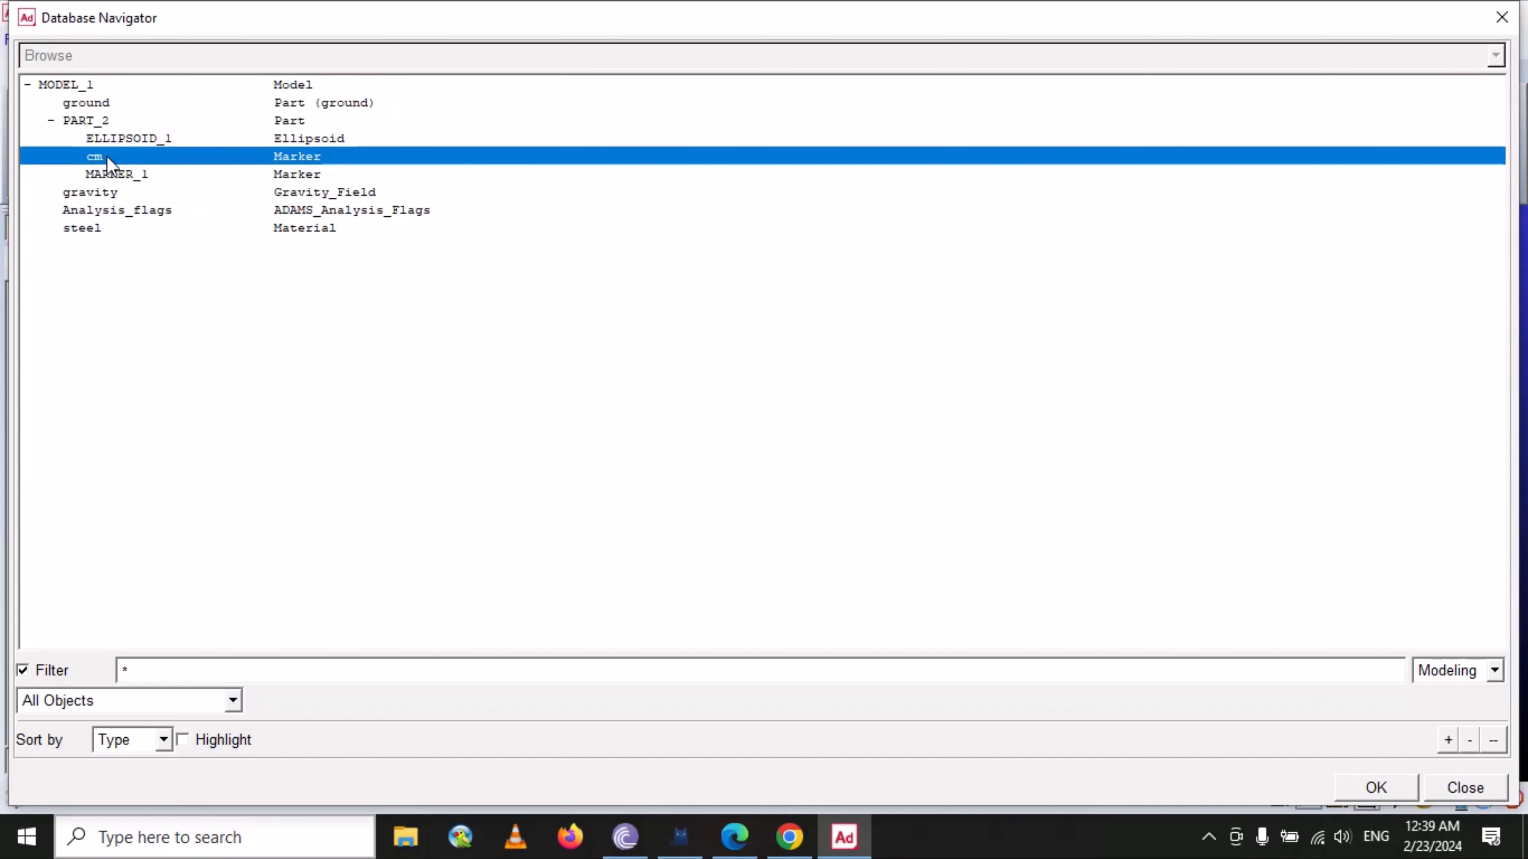
left_click(103, 176)
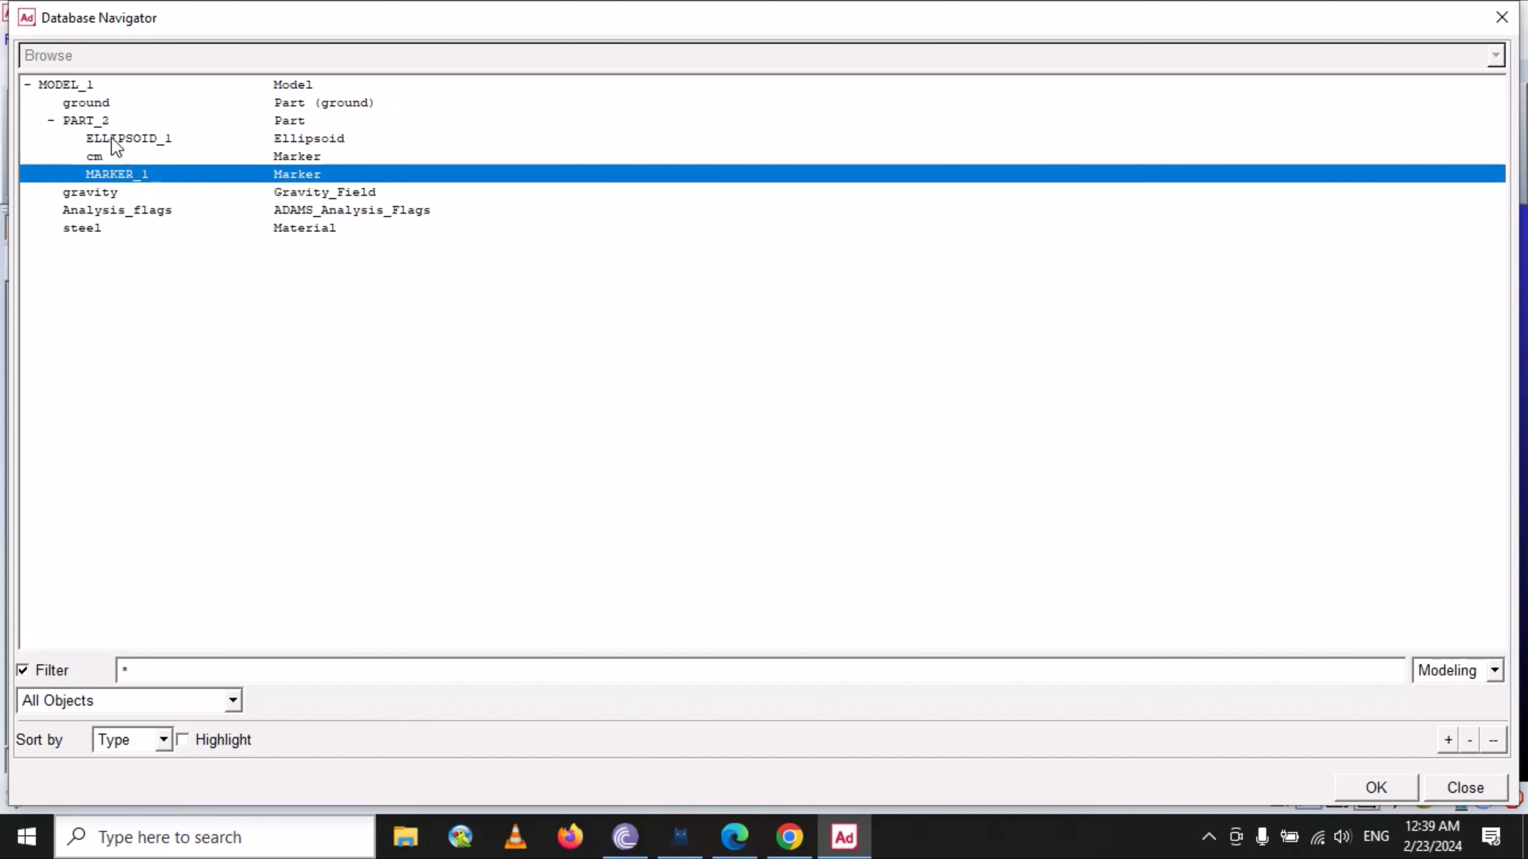
key("Left")
key("Left")
key("Left")
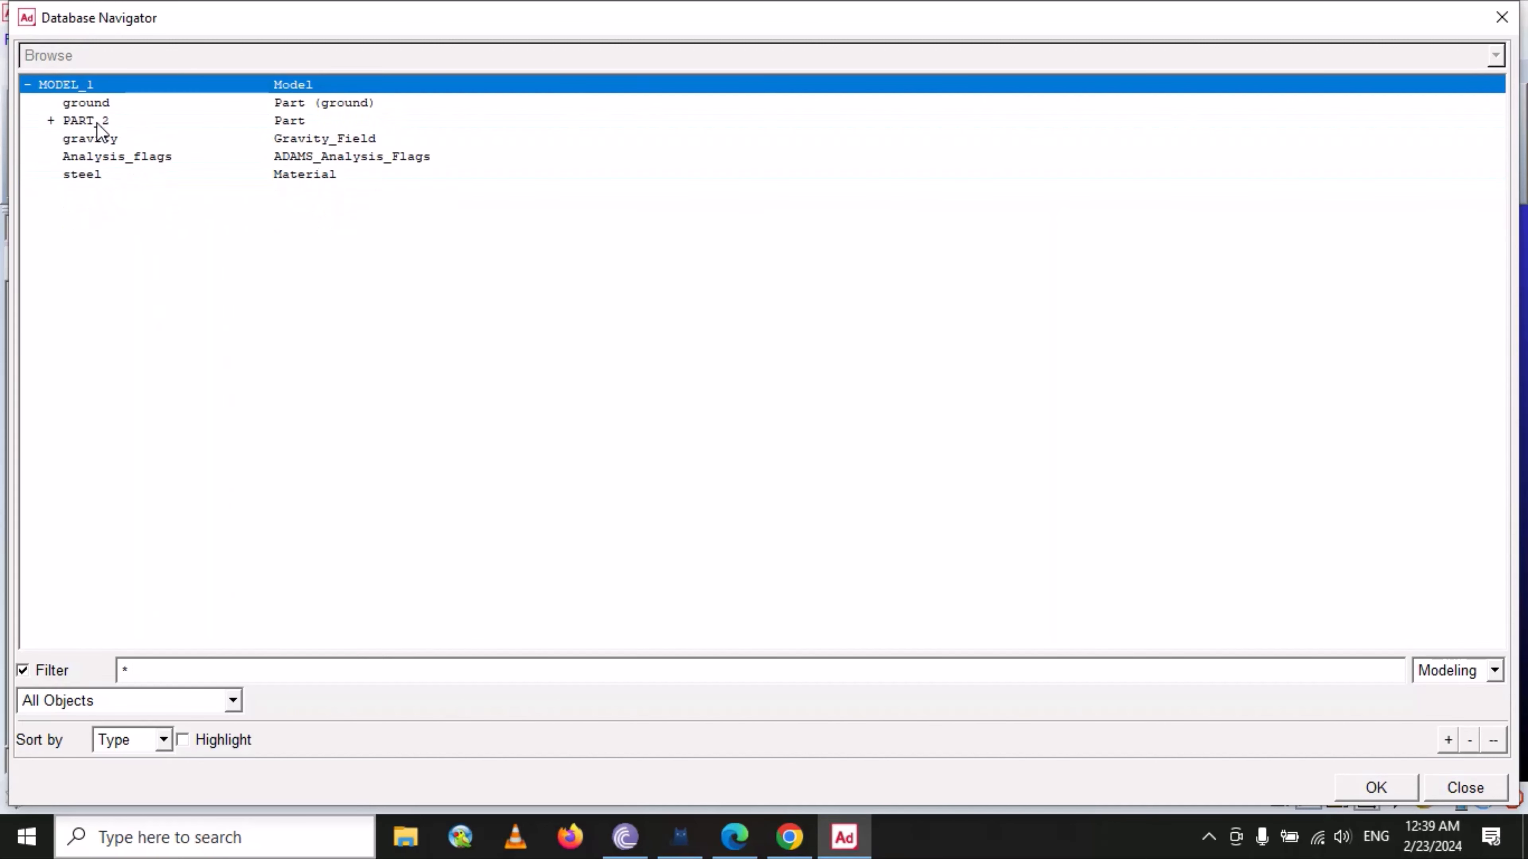
- Open the ellipsoid geometry of PART_2 for modification and highlight the part portion of its full name
left_click(49, 123)
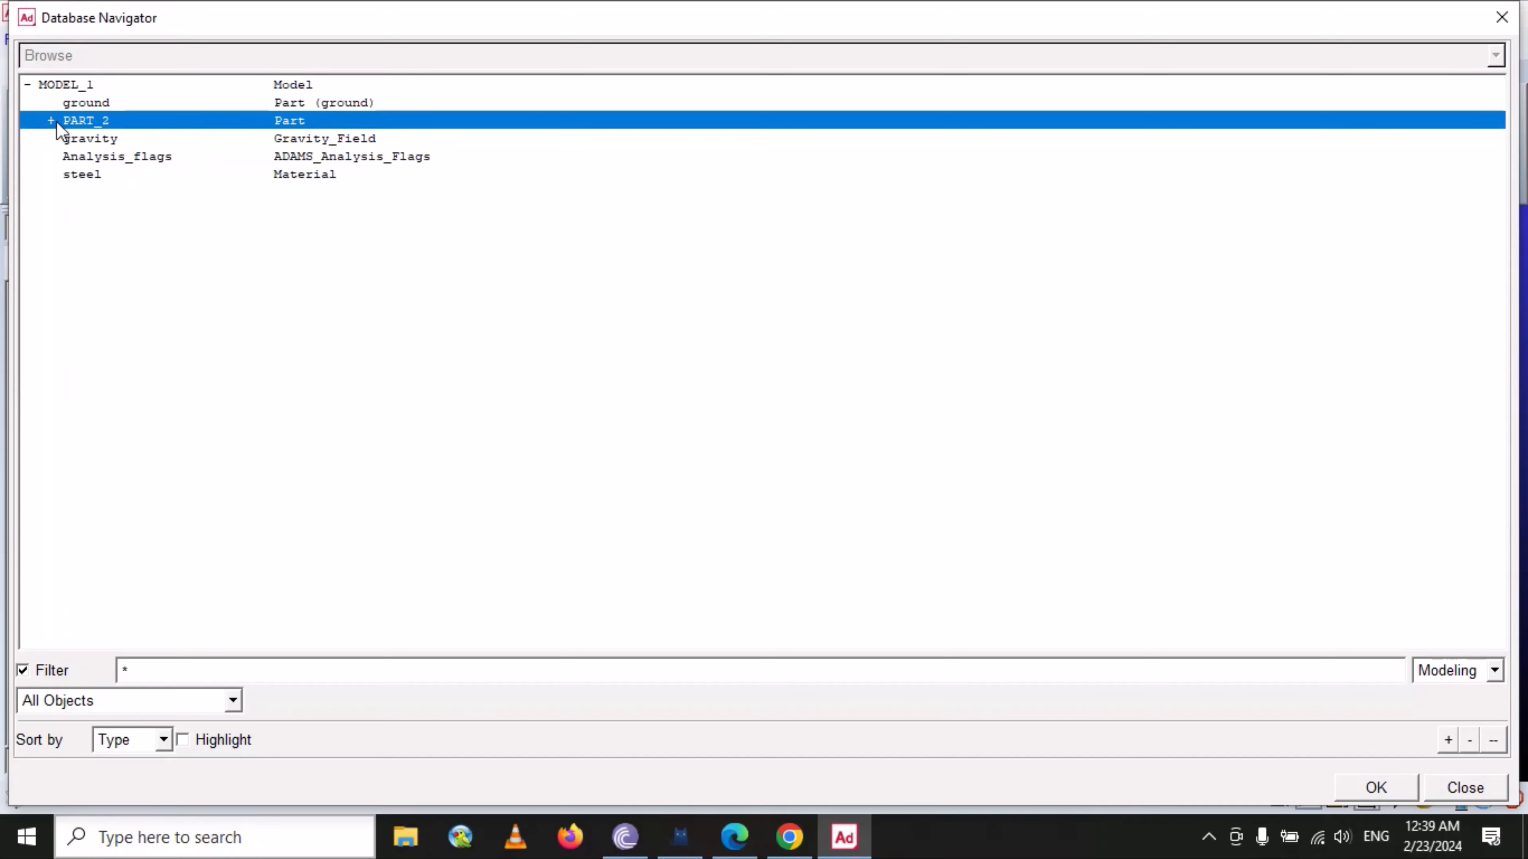
left_click(55, 120)
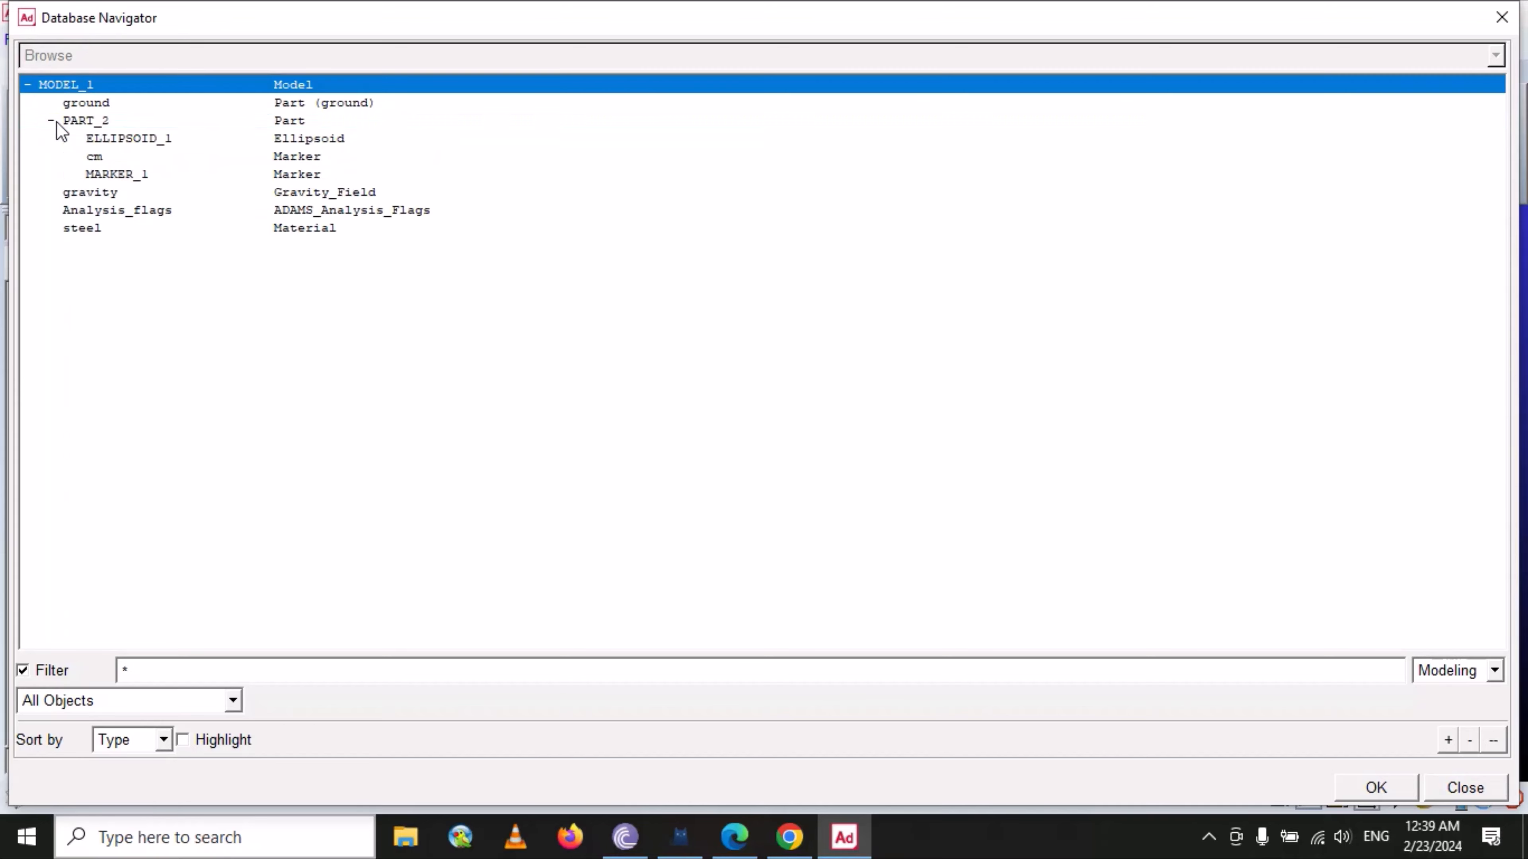
double_click(144, 139)
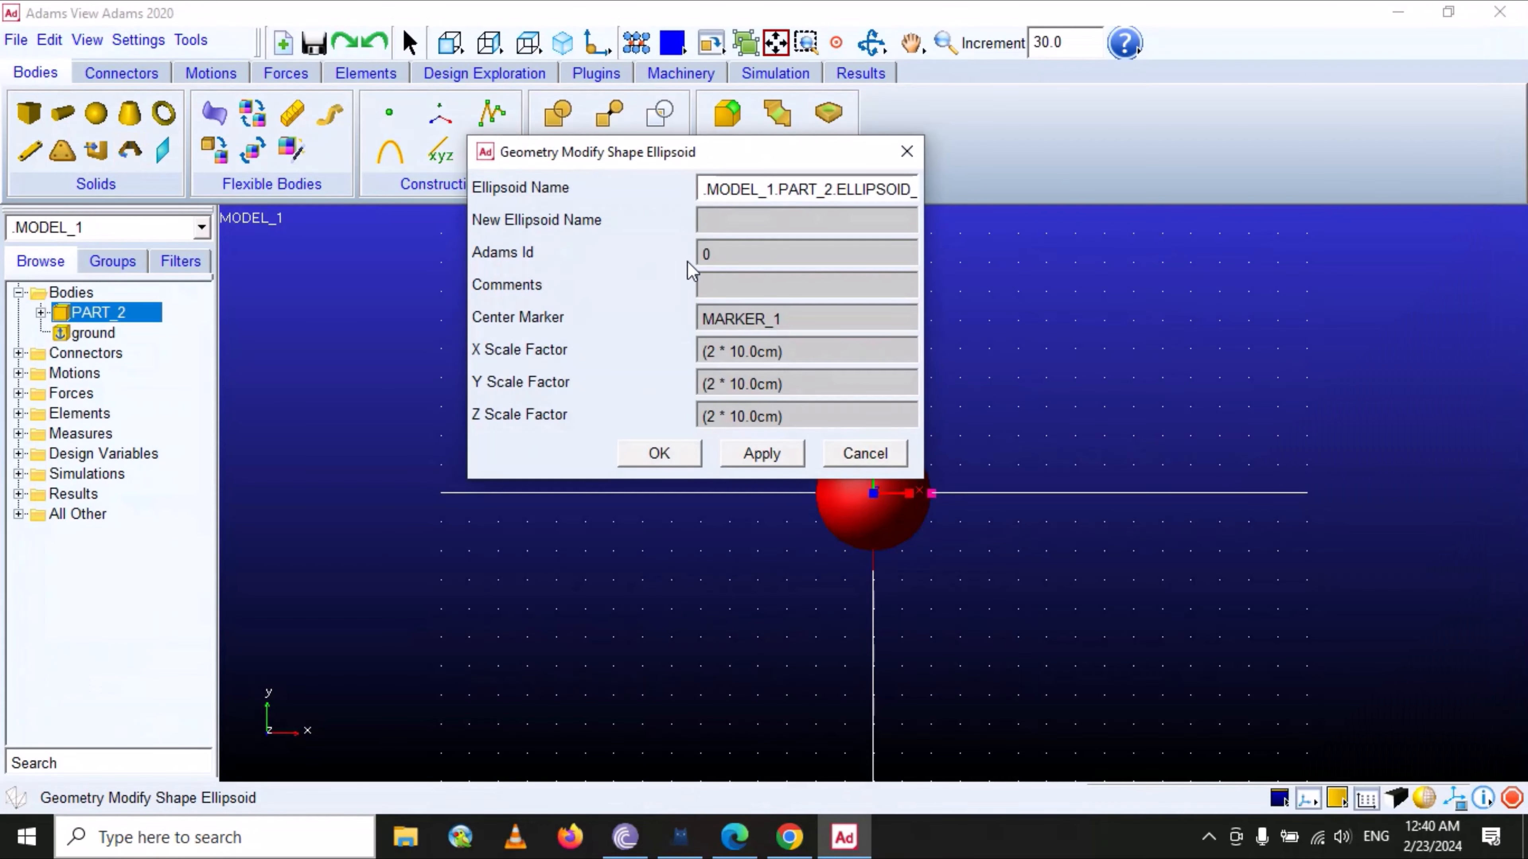
left_click_drag(642, 159, 564, 219)
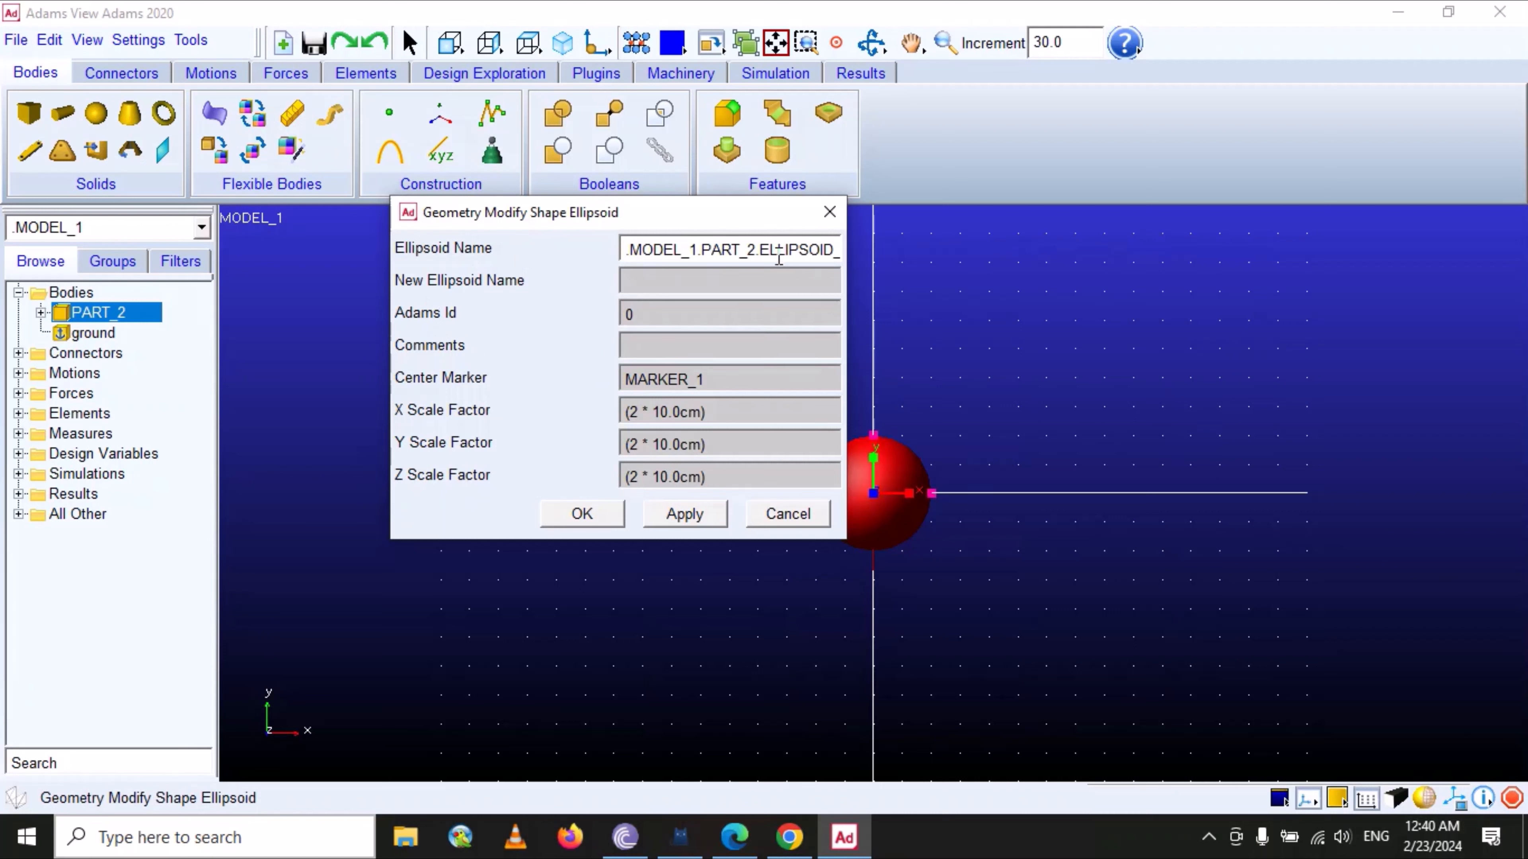
left_click_drag(706, 251, 751, 251)
left_click_drag(757, 249, 718, 253)
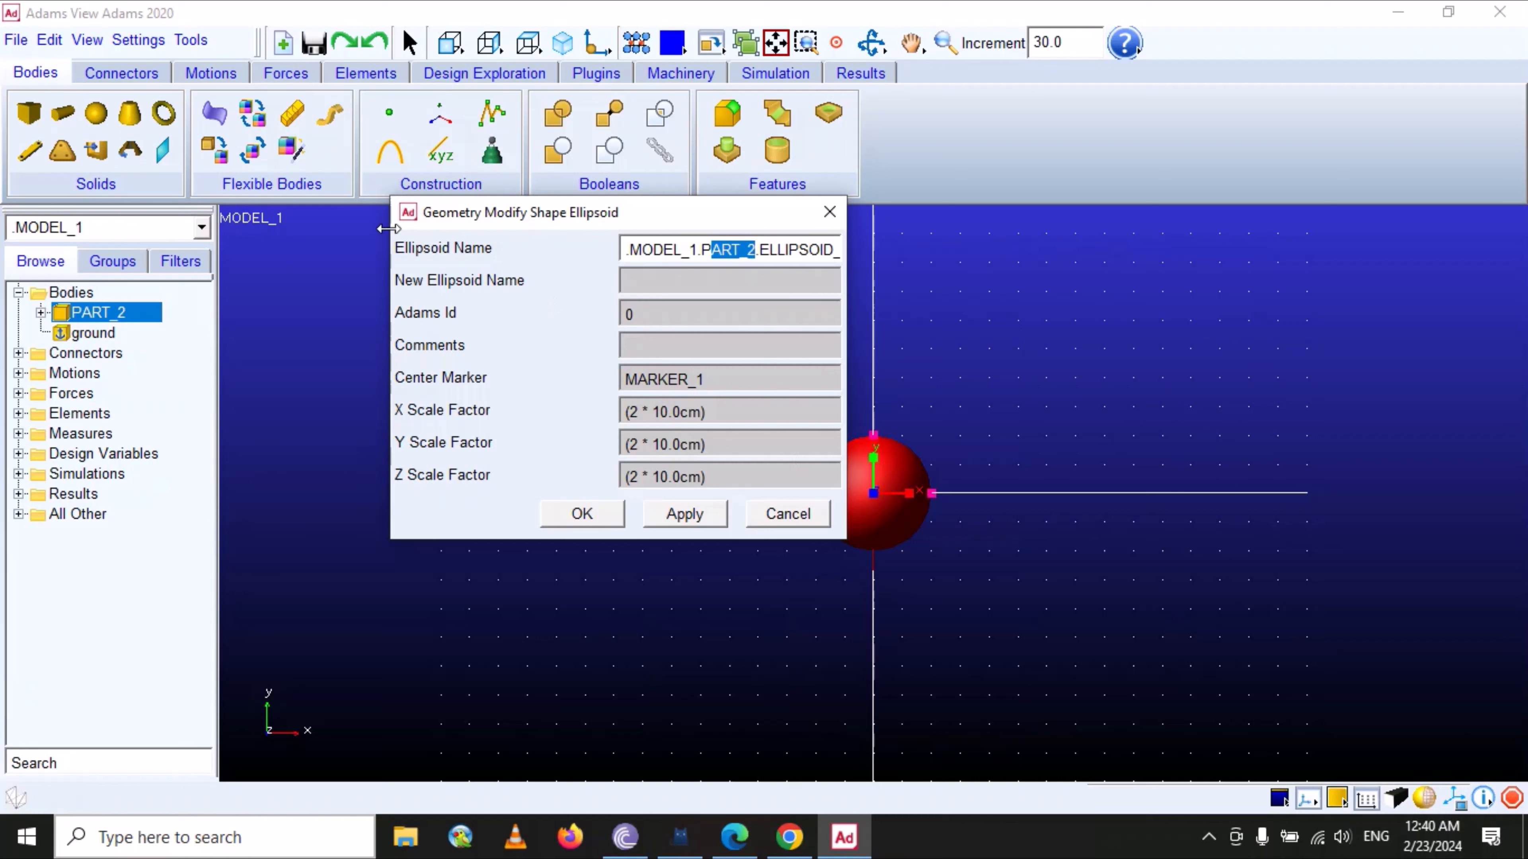
- Cancel the ellipsoid modification and look over the available edit commands
left_click(783, 514)
left_click(49, 41)
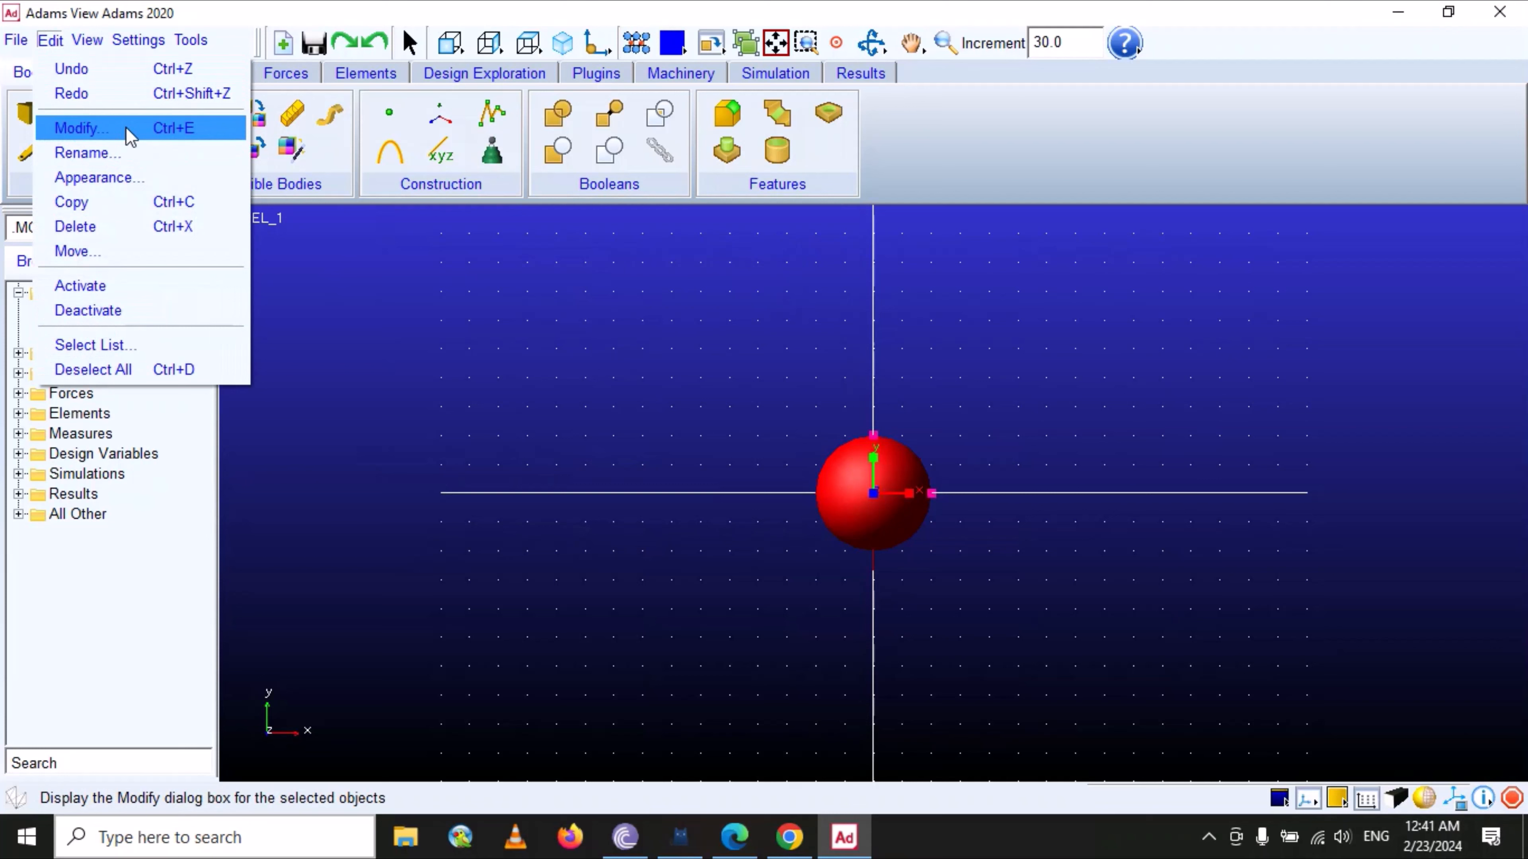
left_click(448, 331)
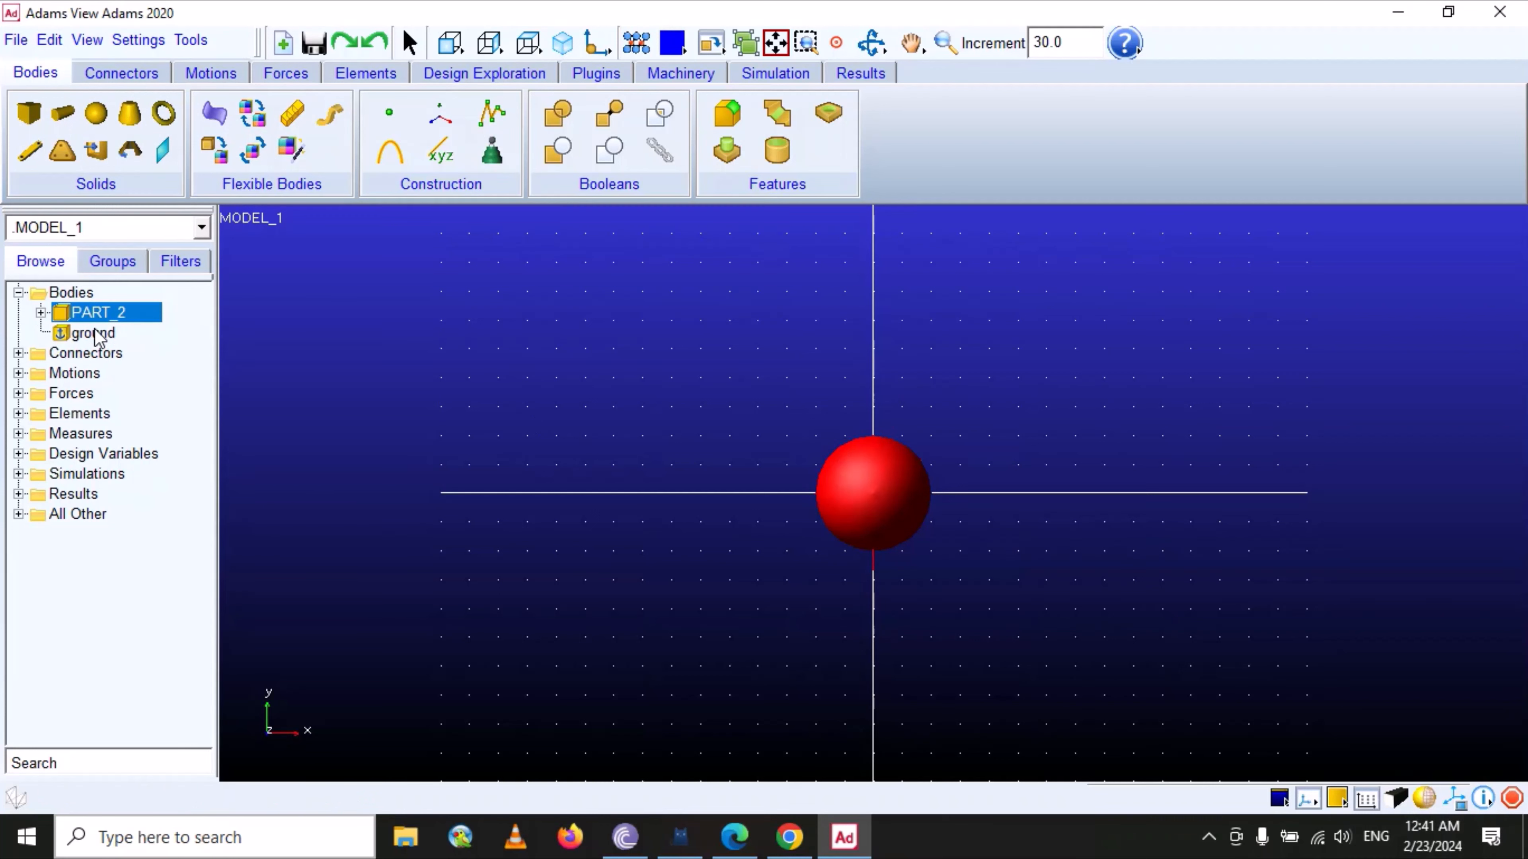
- Start Rename without a chosen object and expand MODEL_1 in the database to view its entries
left_click(53, 41)
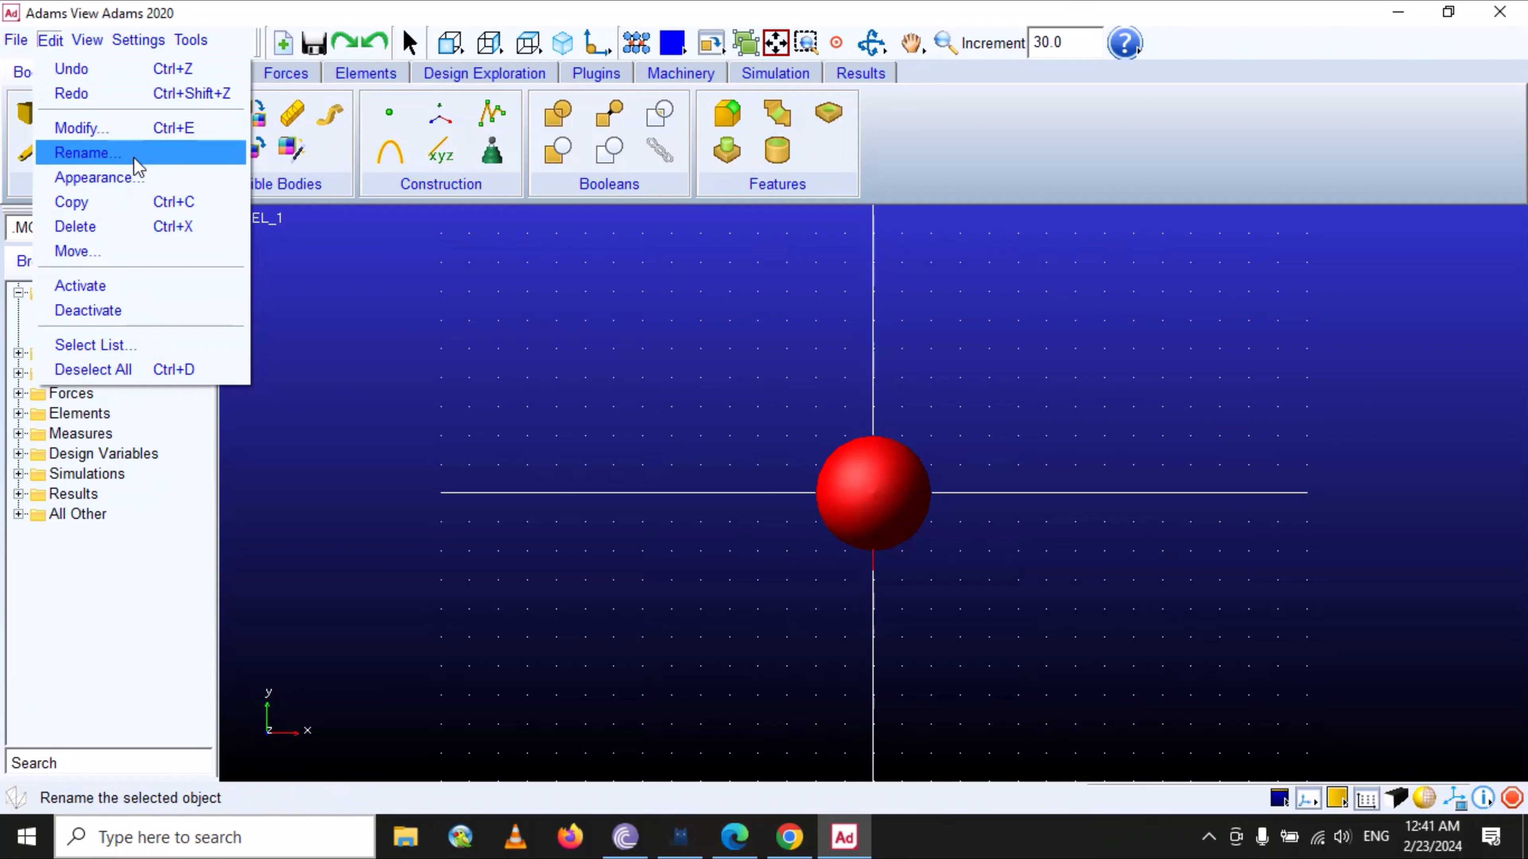
left_click(86, 154)
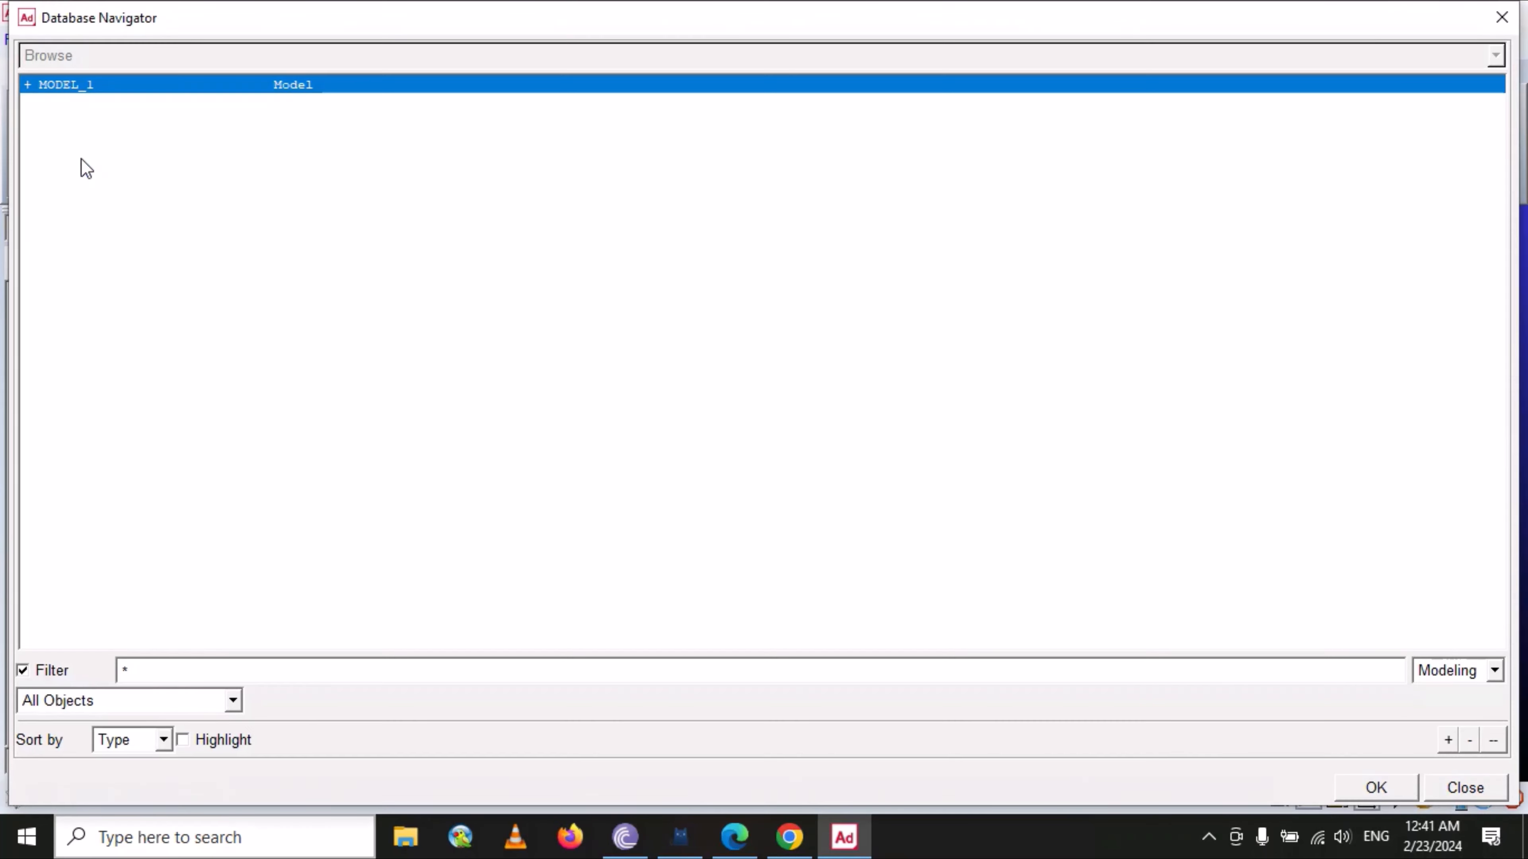
left_click(31, 85)
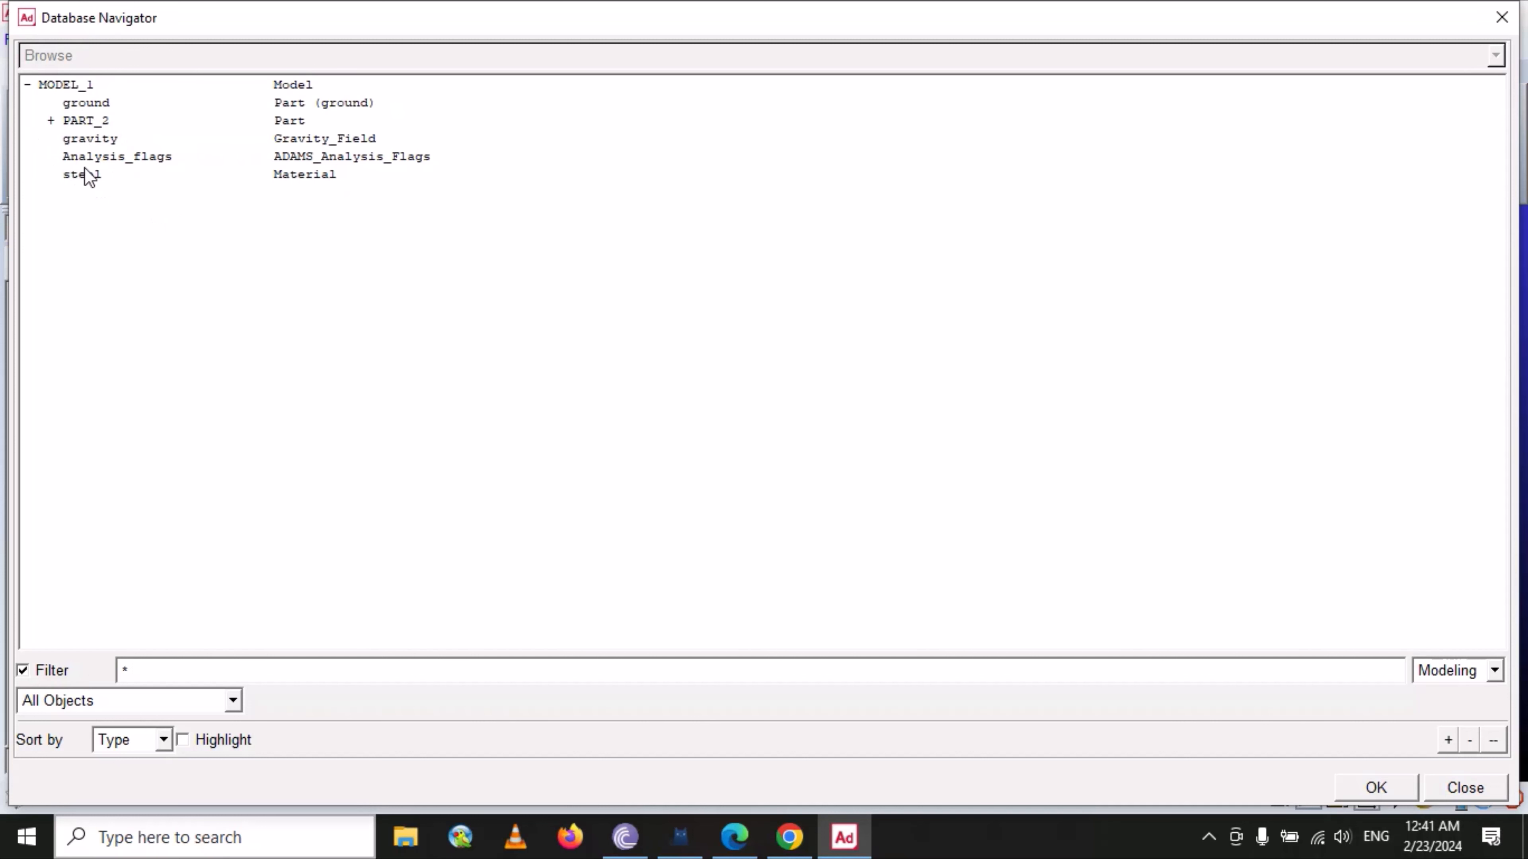
- Filter the database listing by Bodies and by Forces to examine which entries of MODEL_1 belong to each category
left_click(1495, 671)
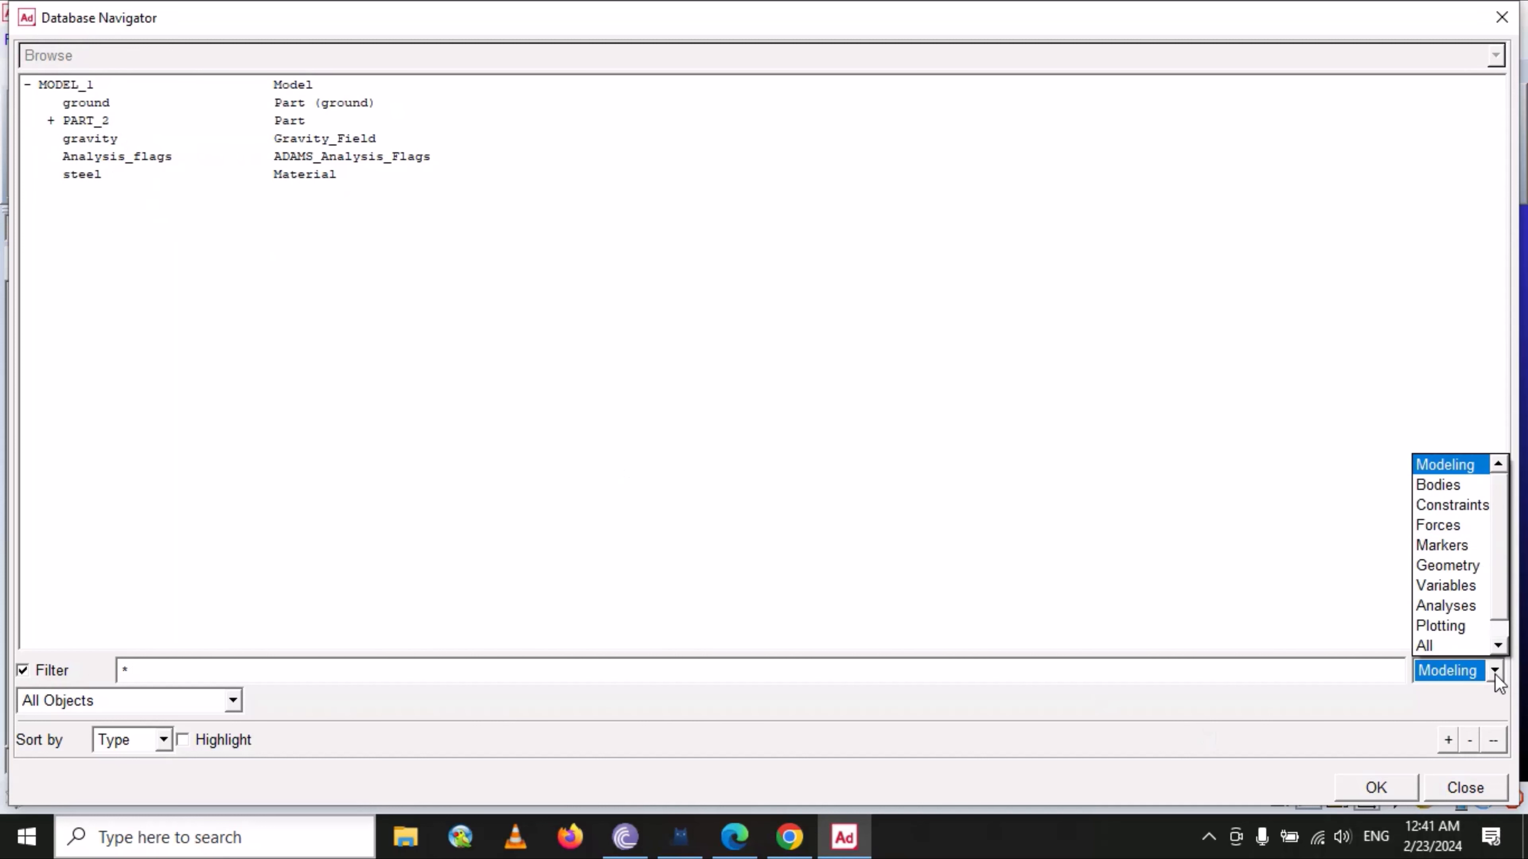
left_click(1435, 486)
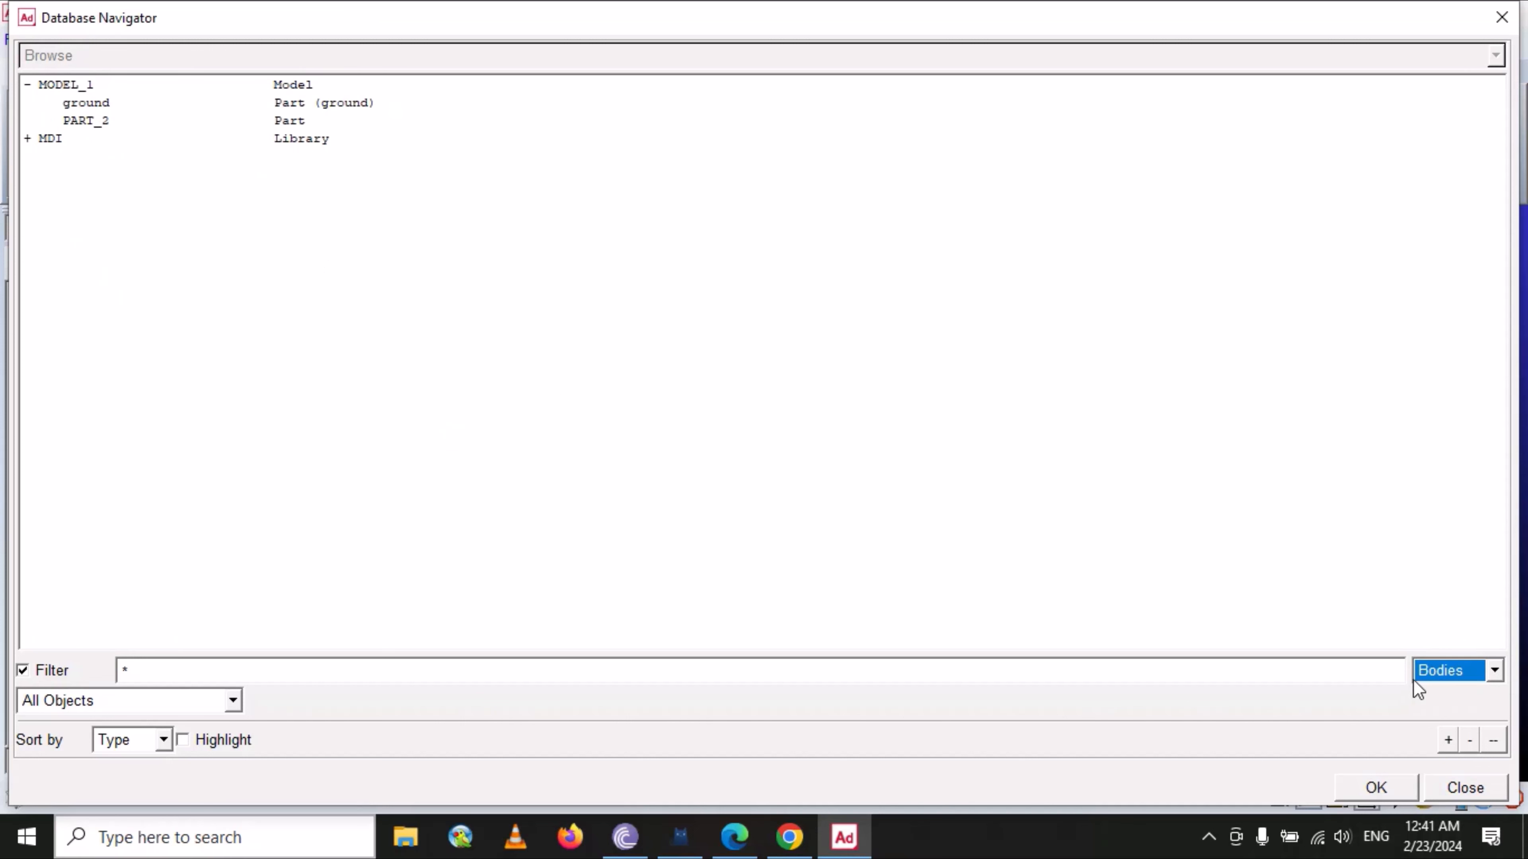
left_click(1495, 670)
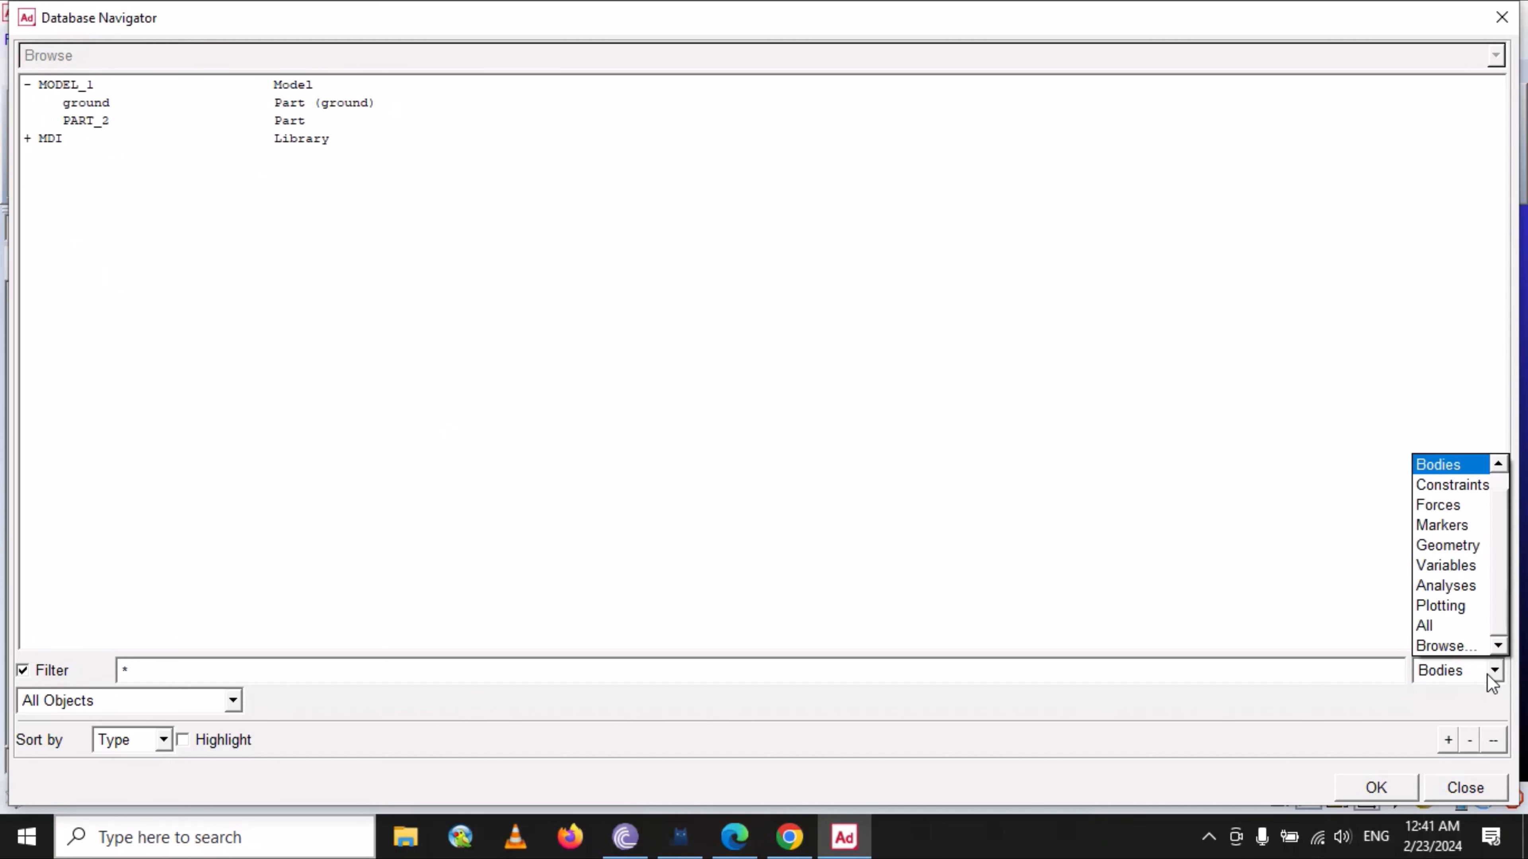
left_click(1438, 510)
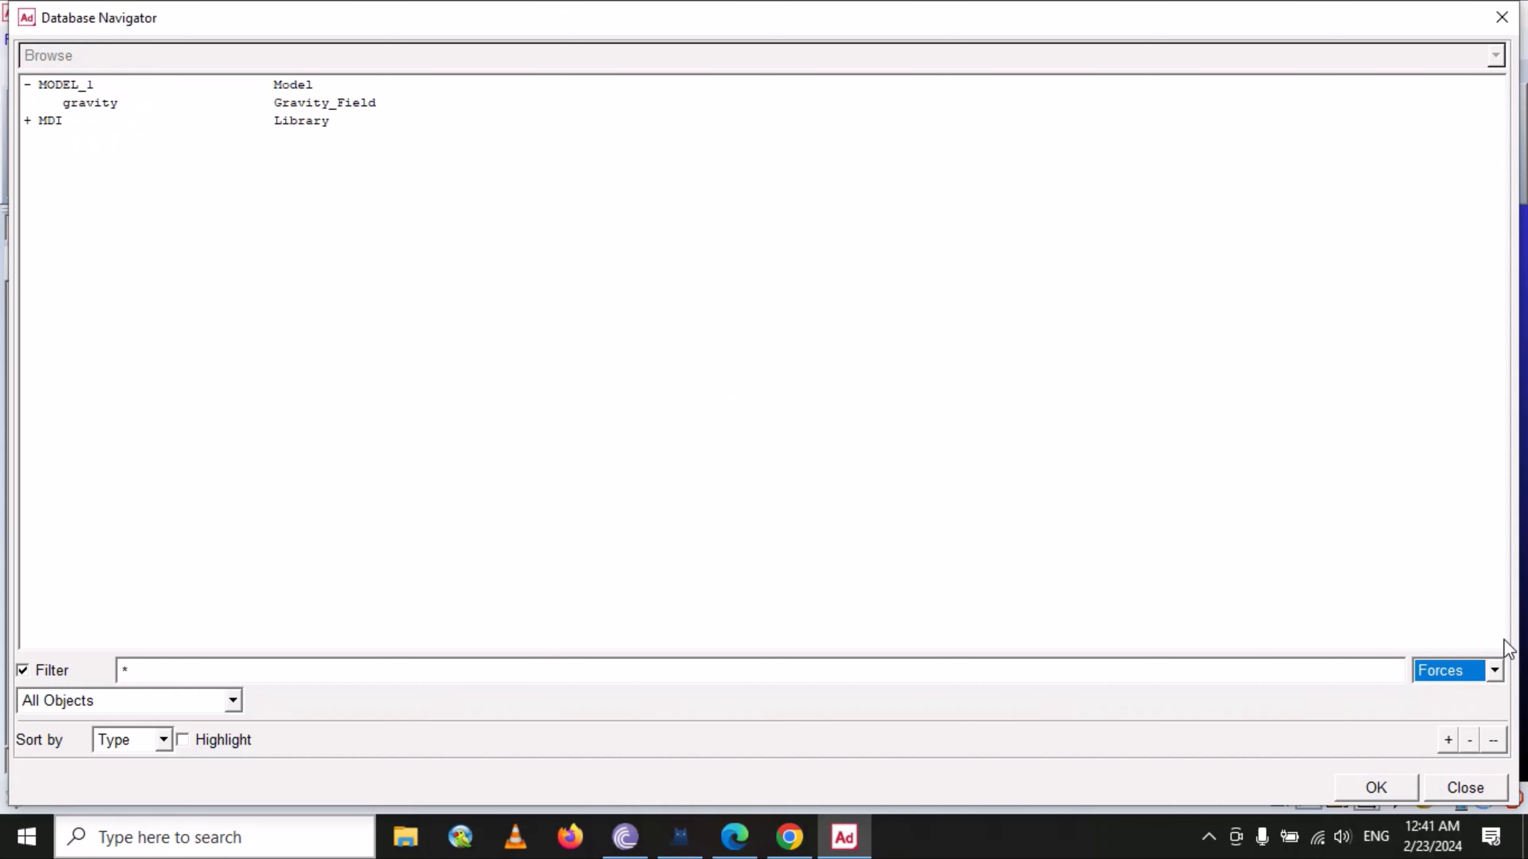
left_click(1494, 671)
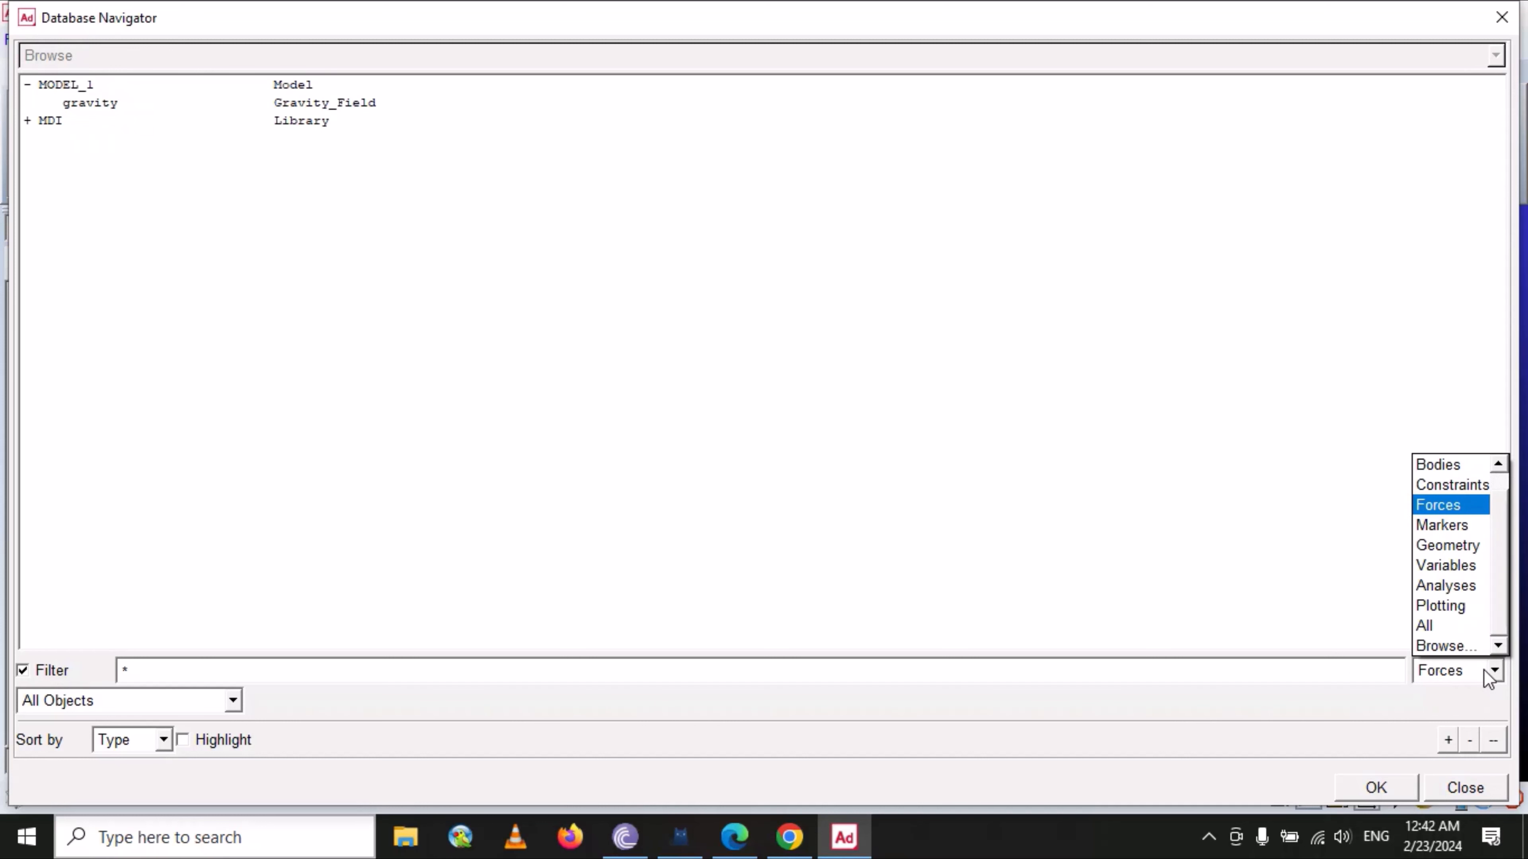
left_click(1449, 506)
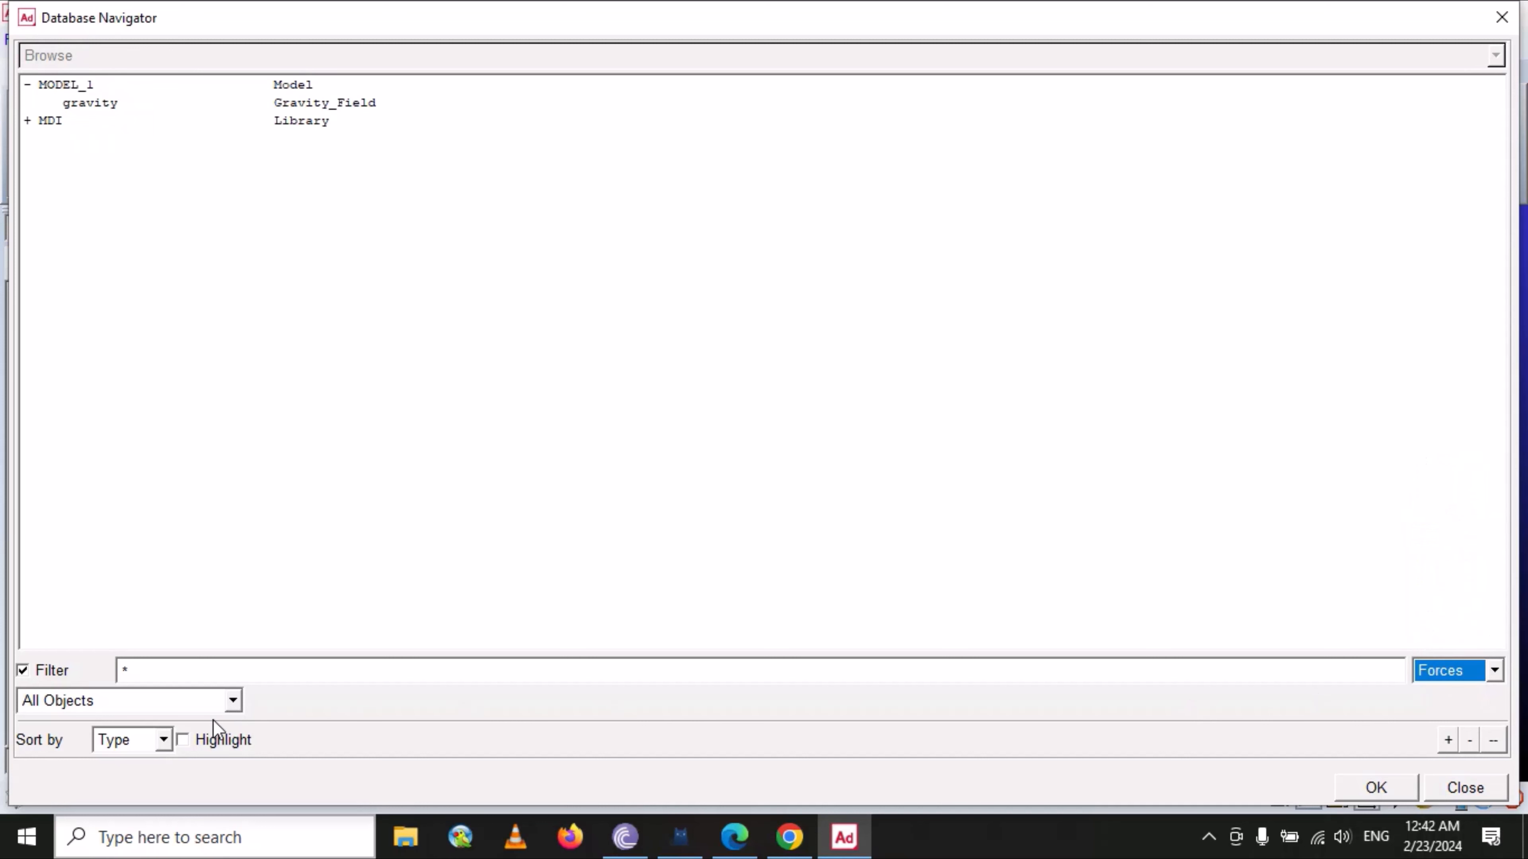
- Check the active and inactive object filter options and leave the database without renaming anything
left_click(235, 703)
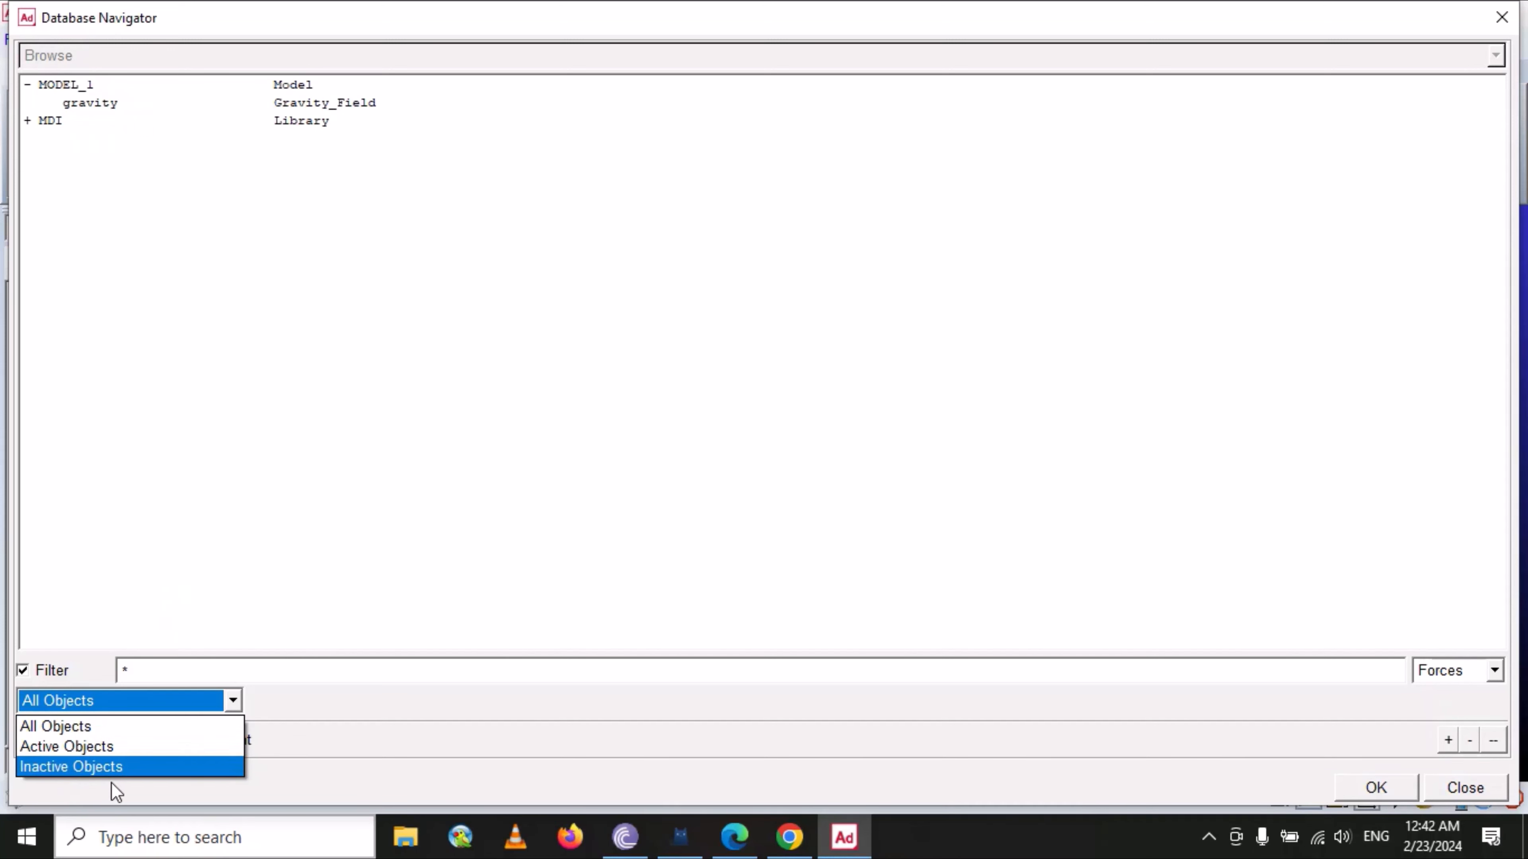
left_click(326, 376)
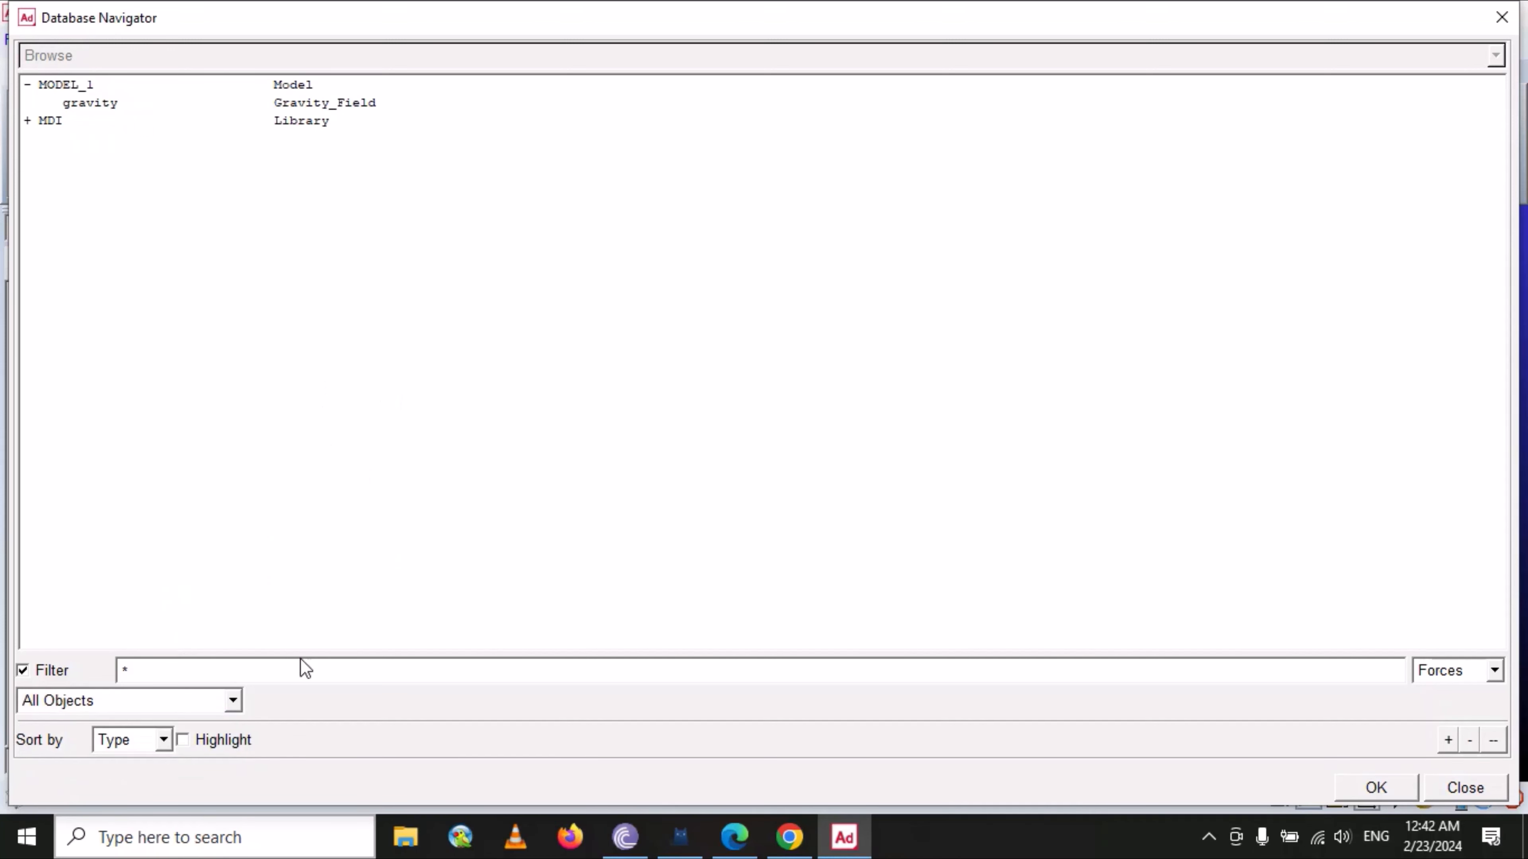
left_click(1489, 30)
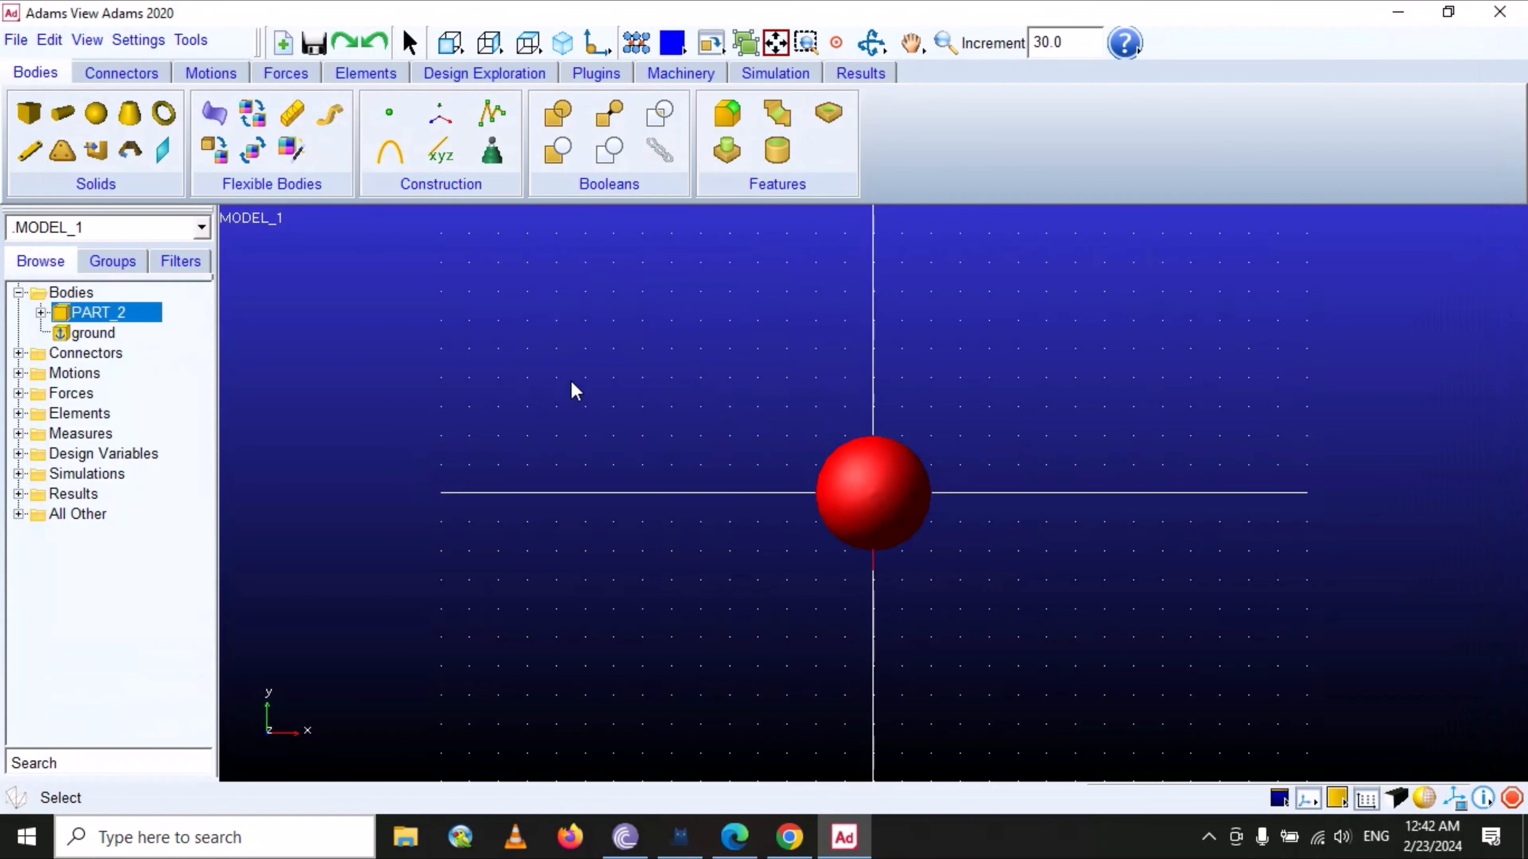
left_click(50, 39)
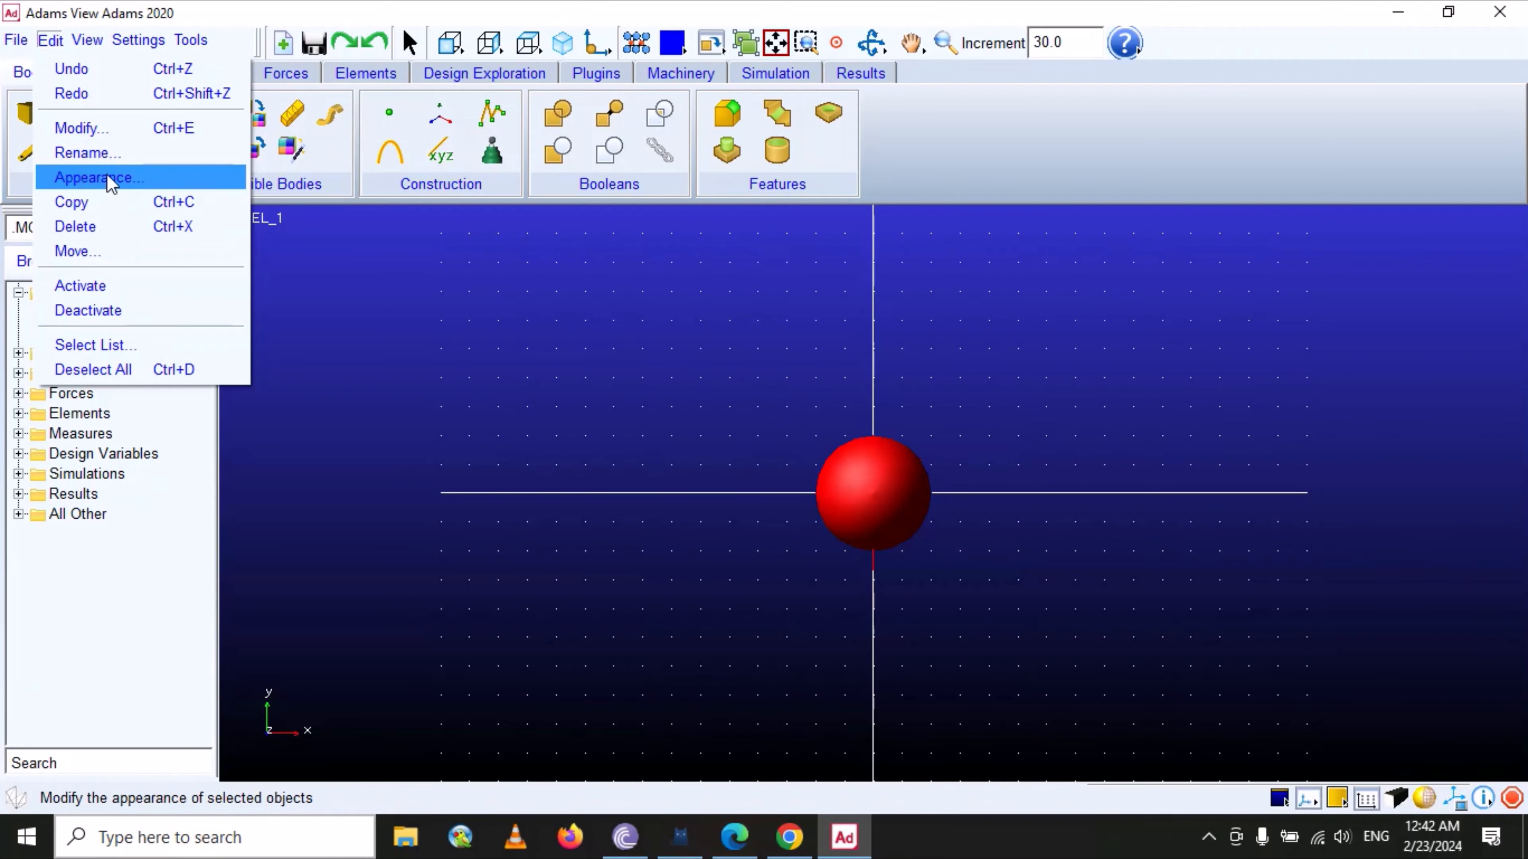
left_click(480, 339)
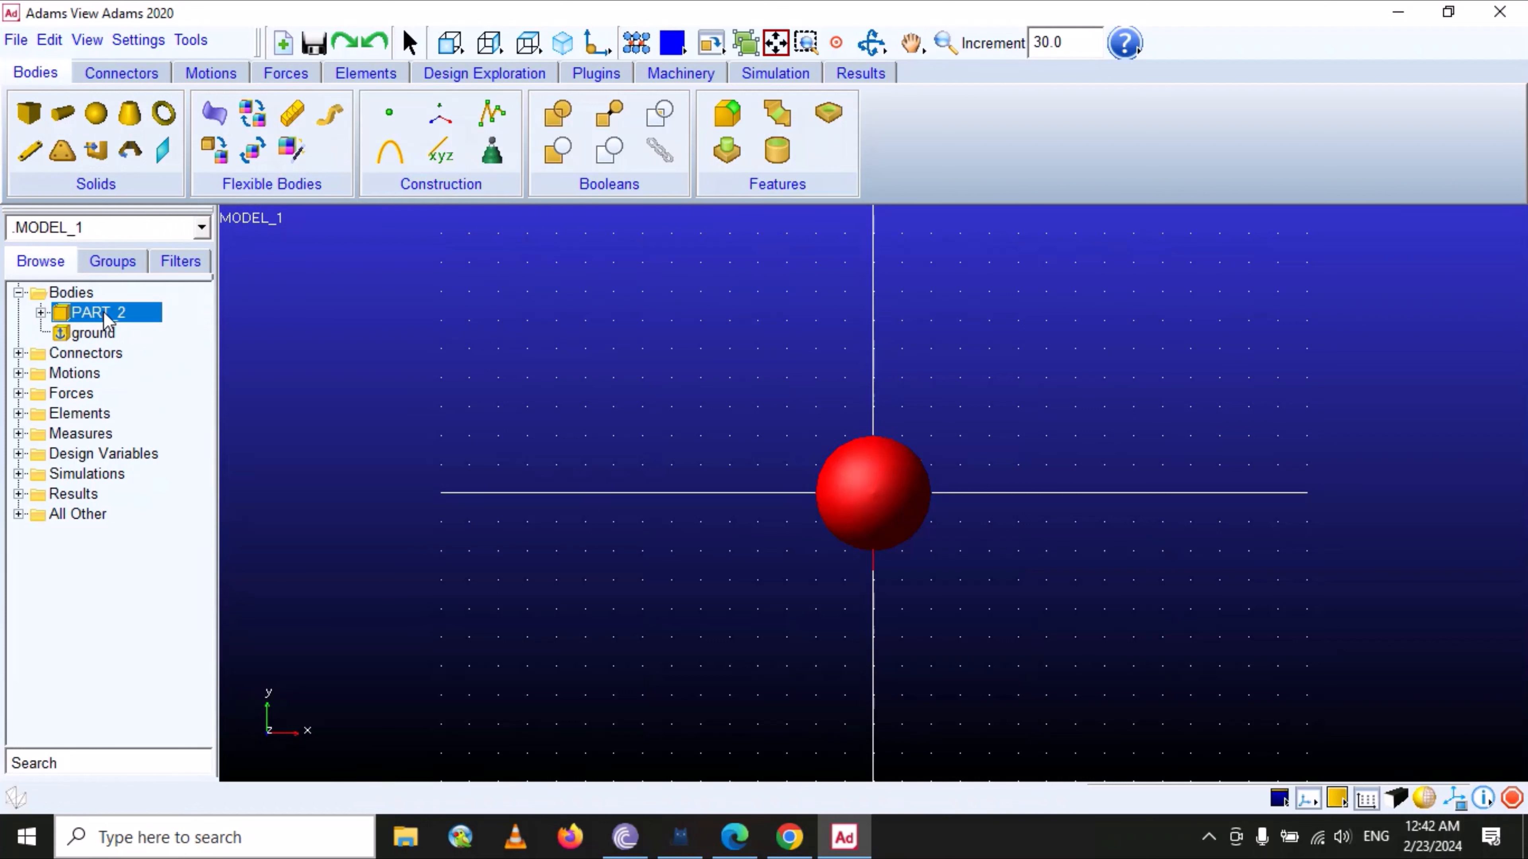
- Rename PART_2 of MODEL_1 as Sphere
right_click(93, 315)
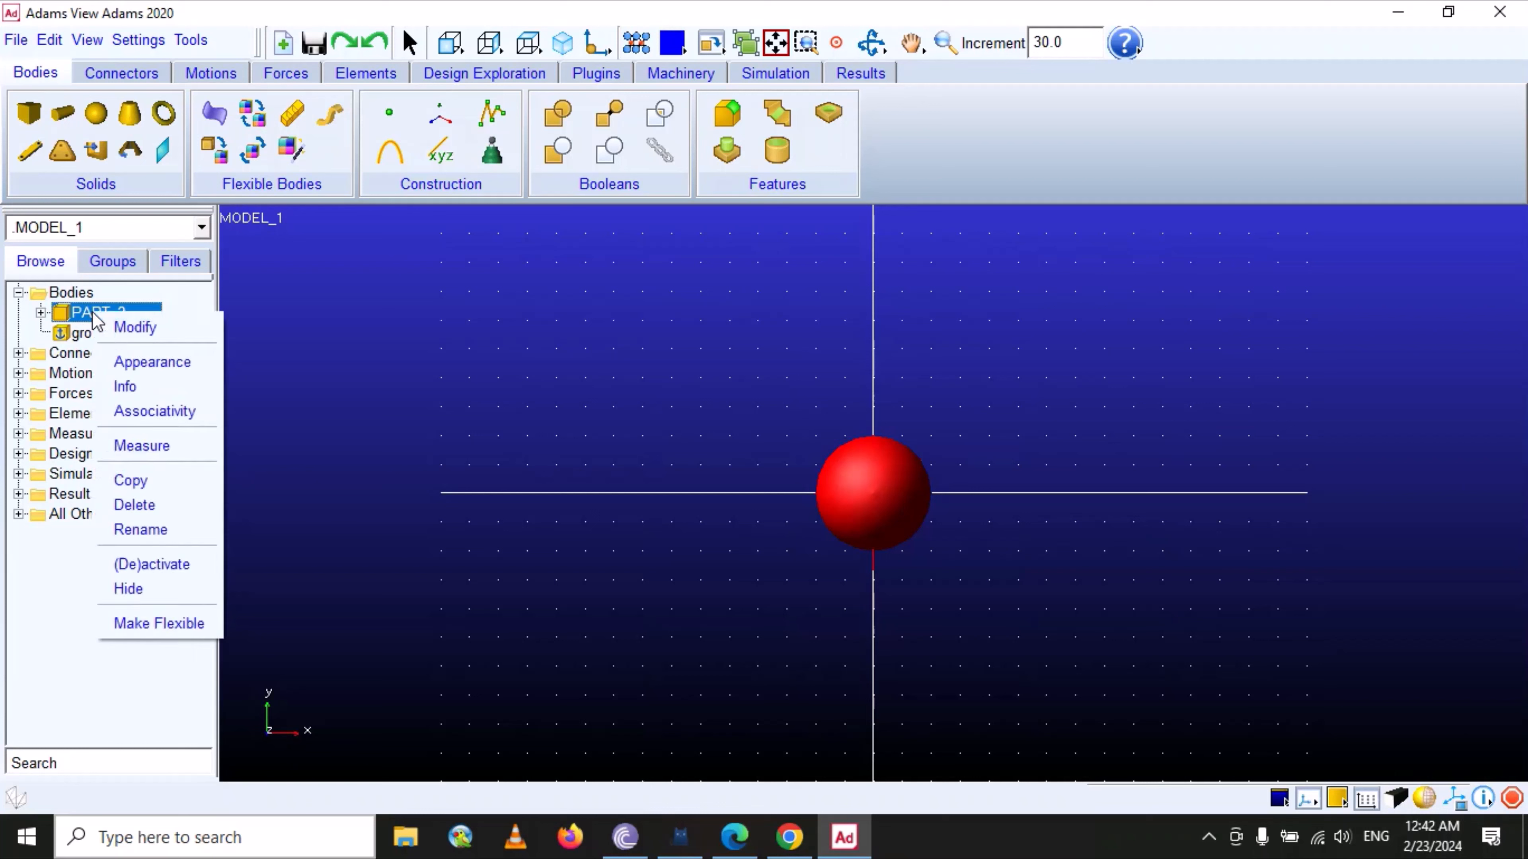
left_click(161, 542)
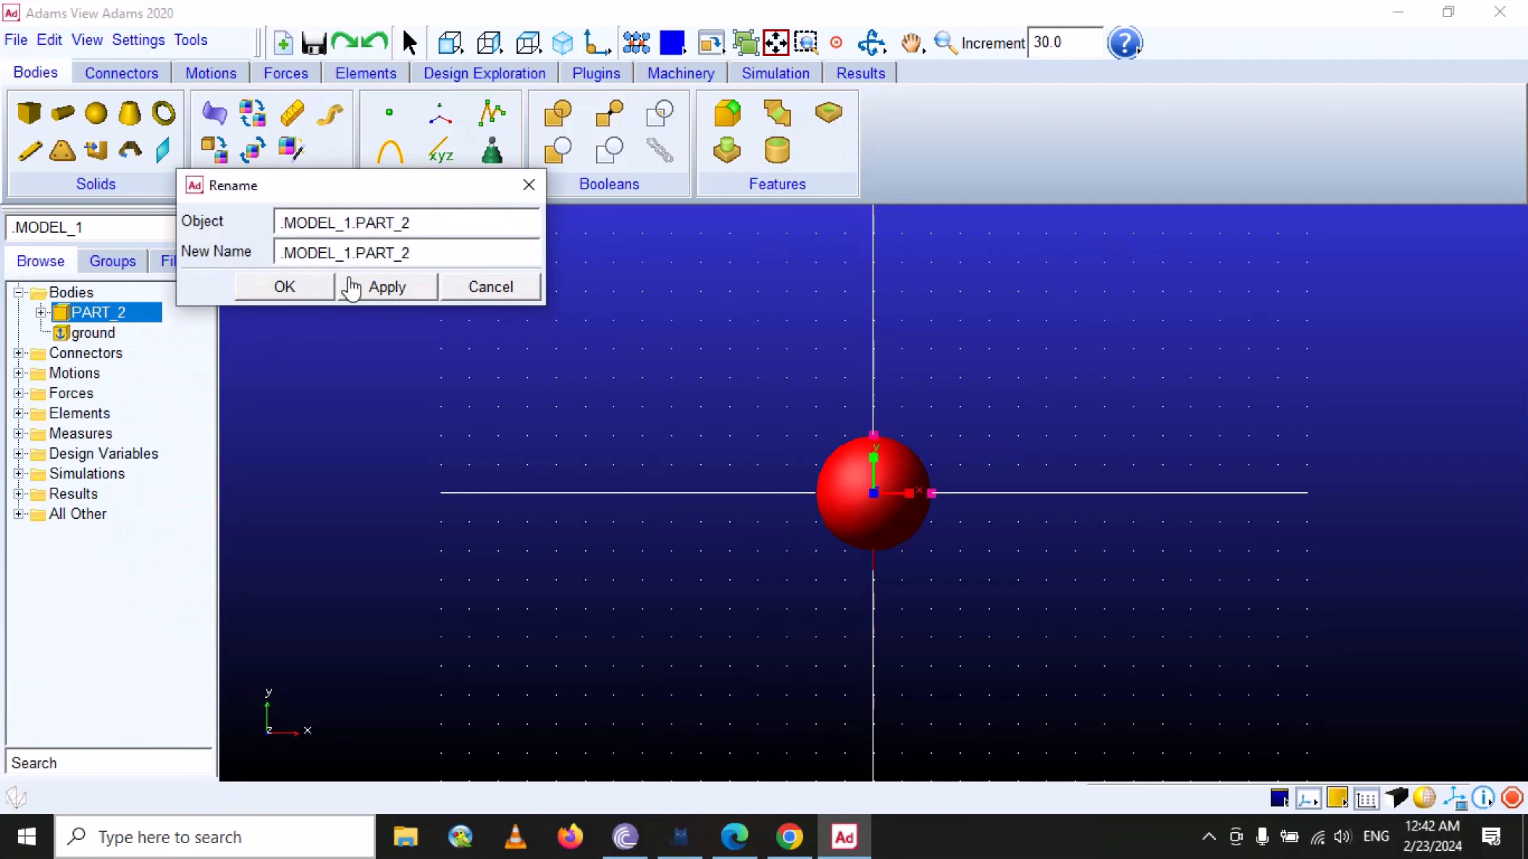
left_click_drag(428, 223, 362, 218)
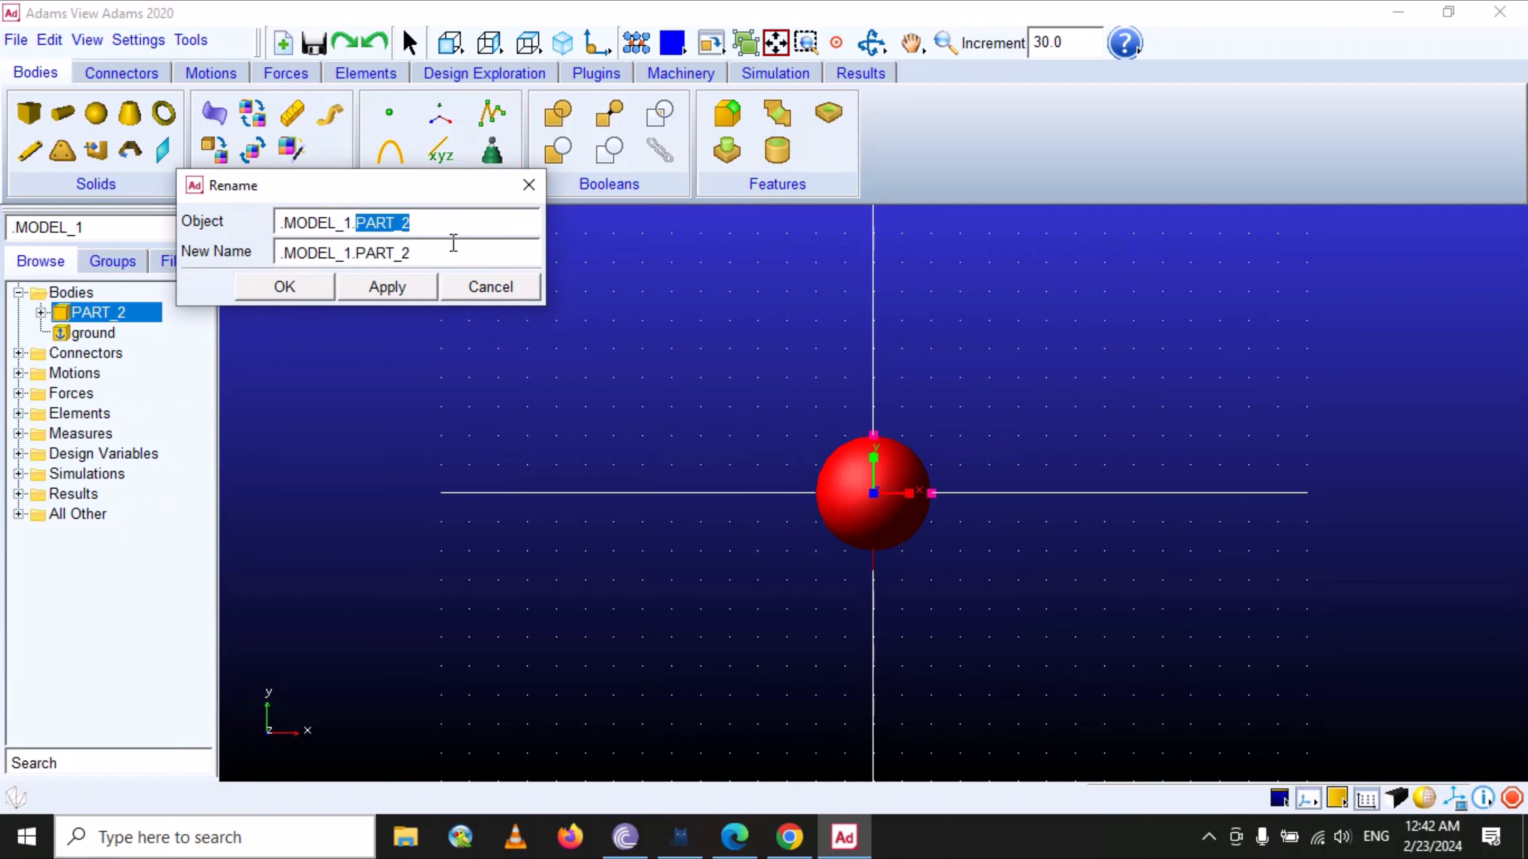
left_click(414, 230)
left_click_drag(429, 257, 363, 253)
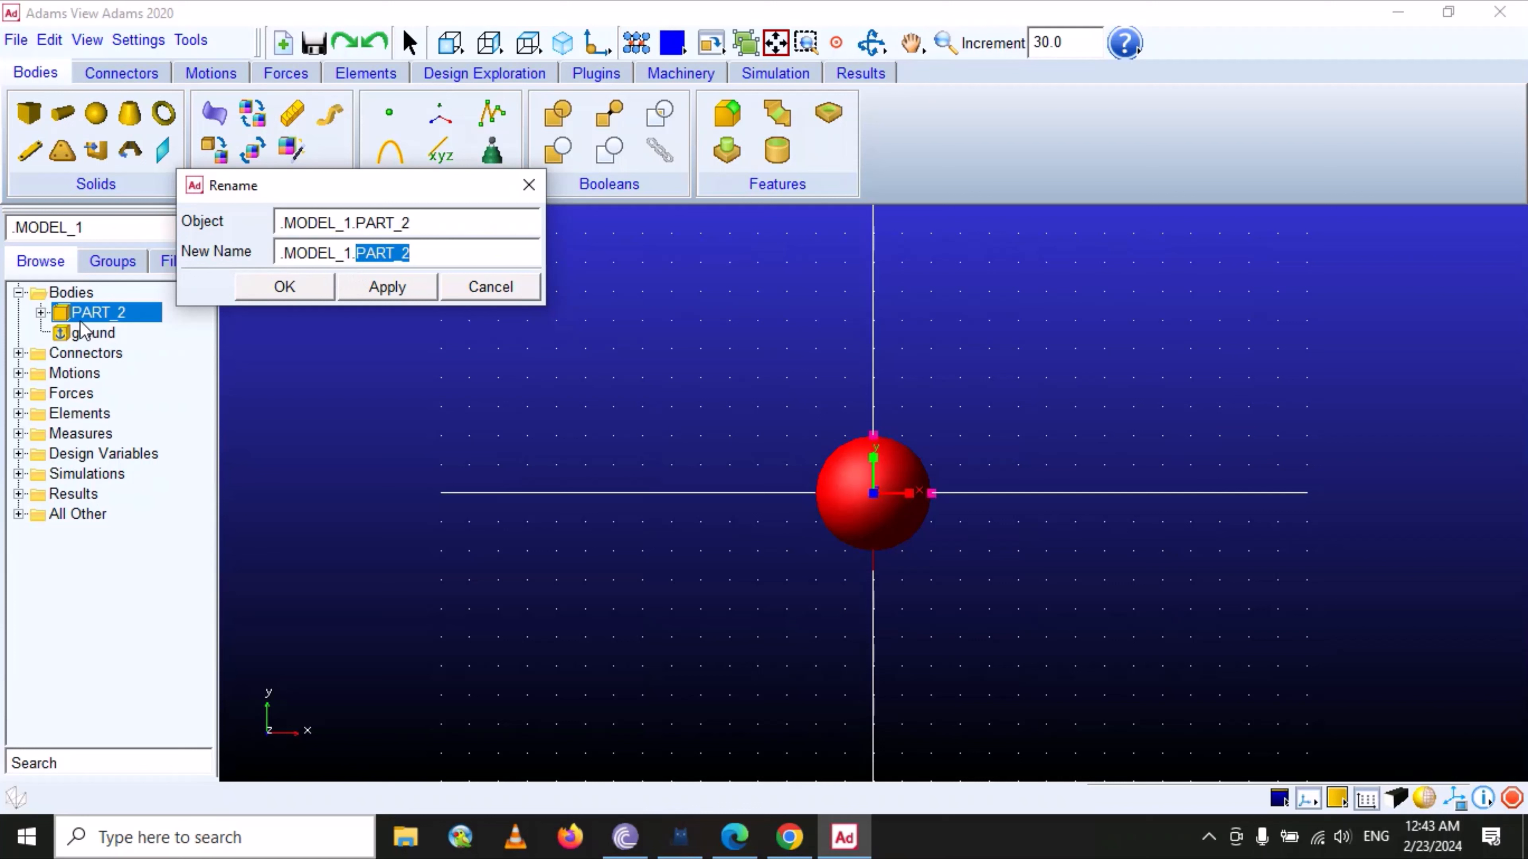
left_click(419, 254)
left_click_drag(419, 254, 358, 254)
type("sphere")
left_click(425, 291)
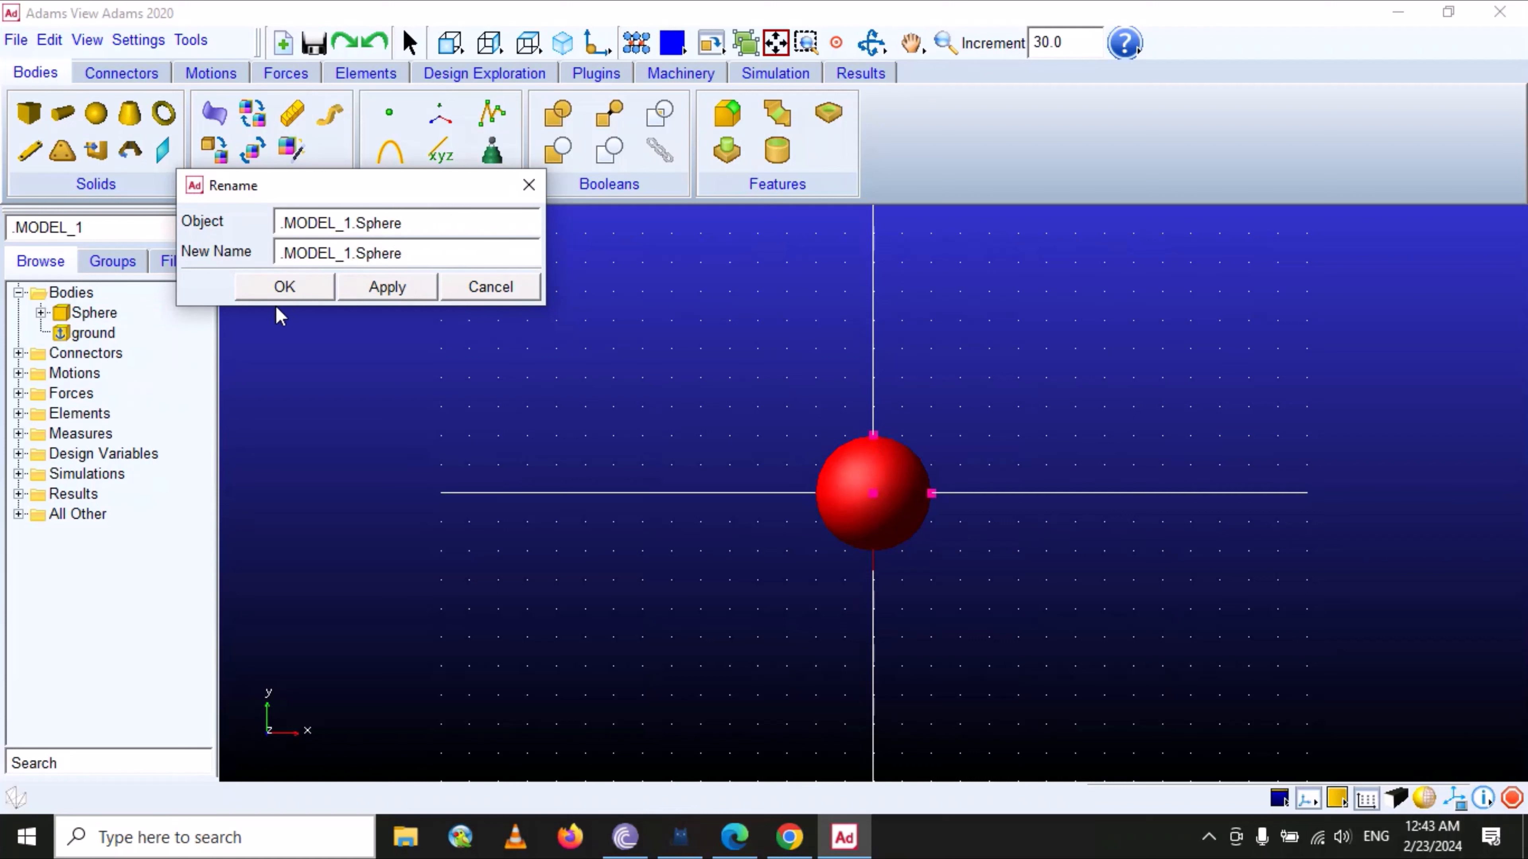
left_click(273, 292)
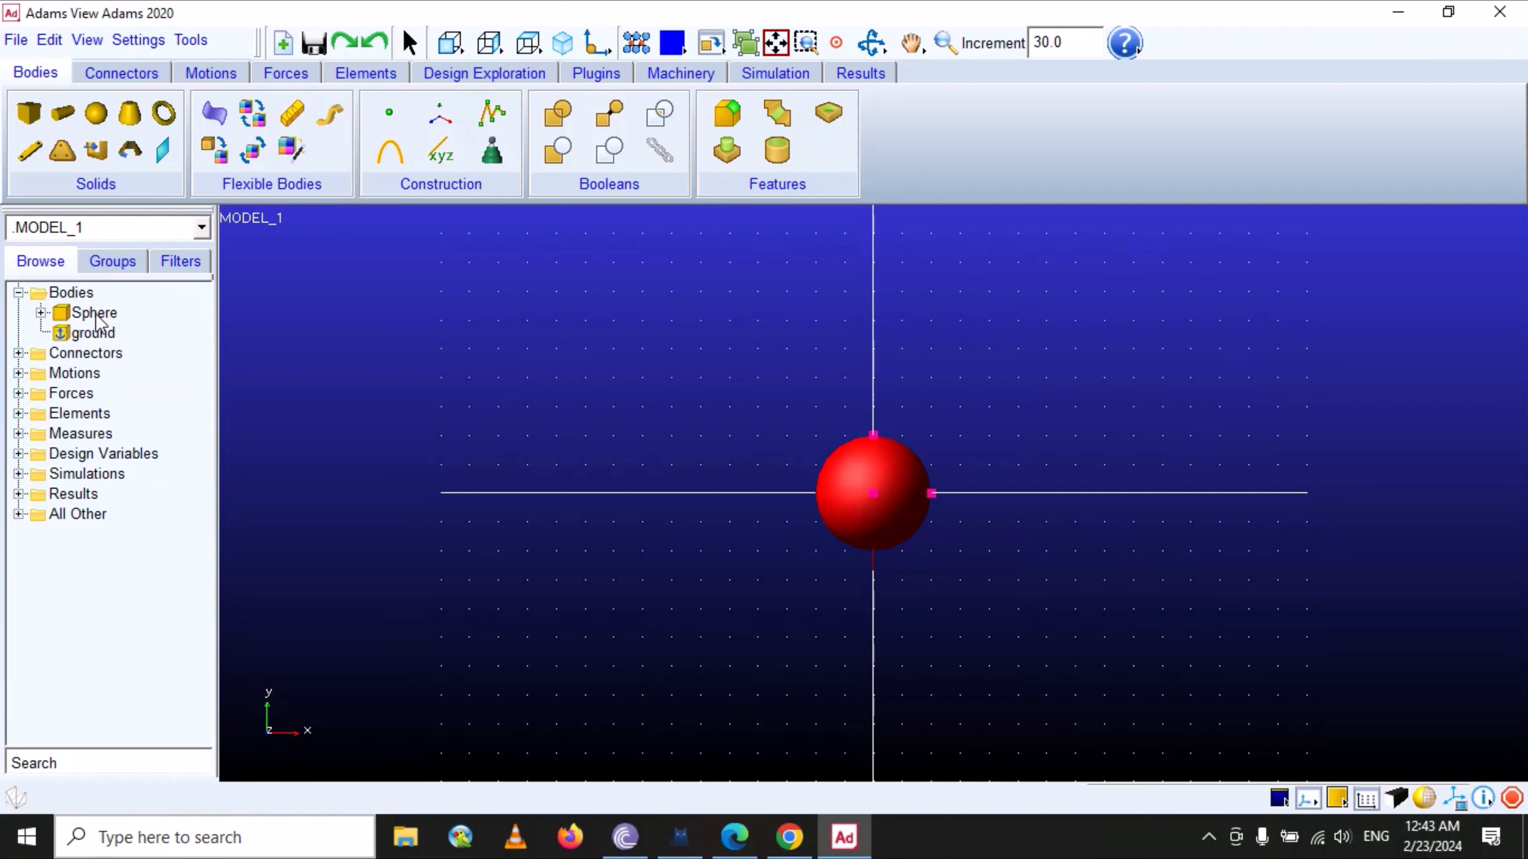
- Create a box as a new part above the sphere, with length, height and depth each fixed at 20.0cm
left_click(24, 120)
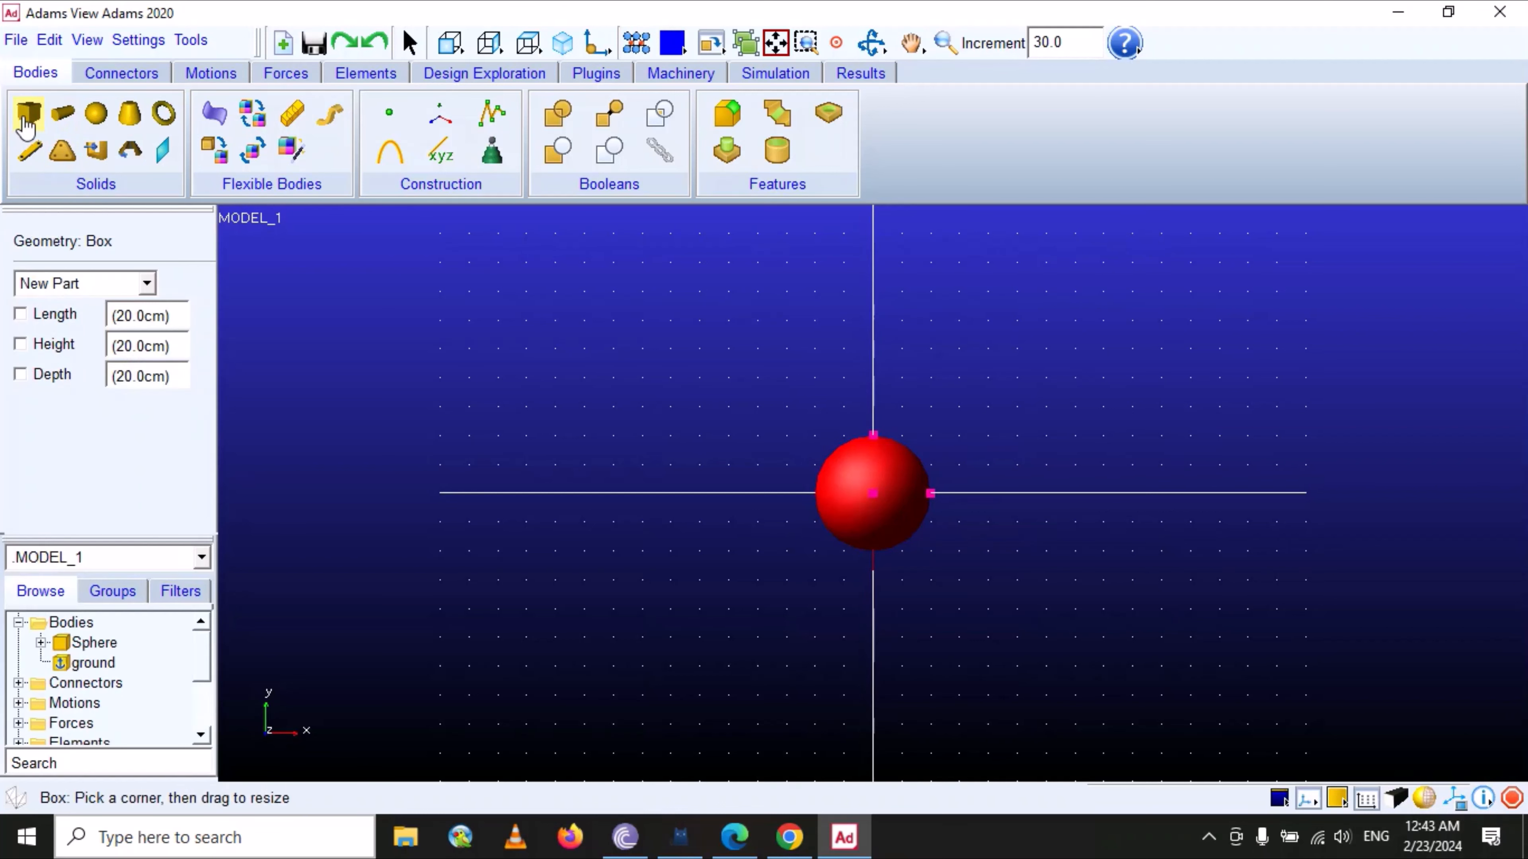
left_click(19, 314)
left_click(20, 344)
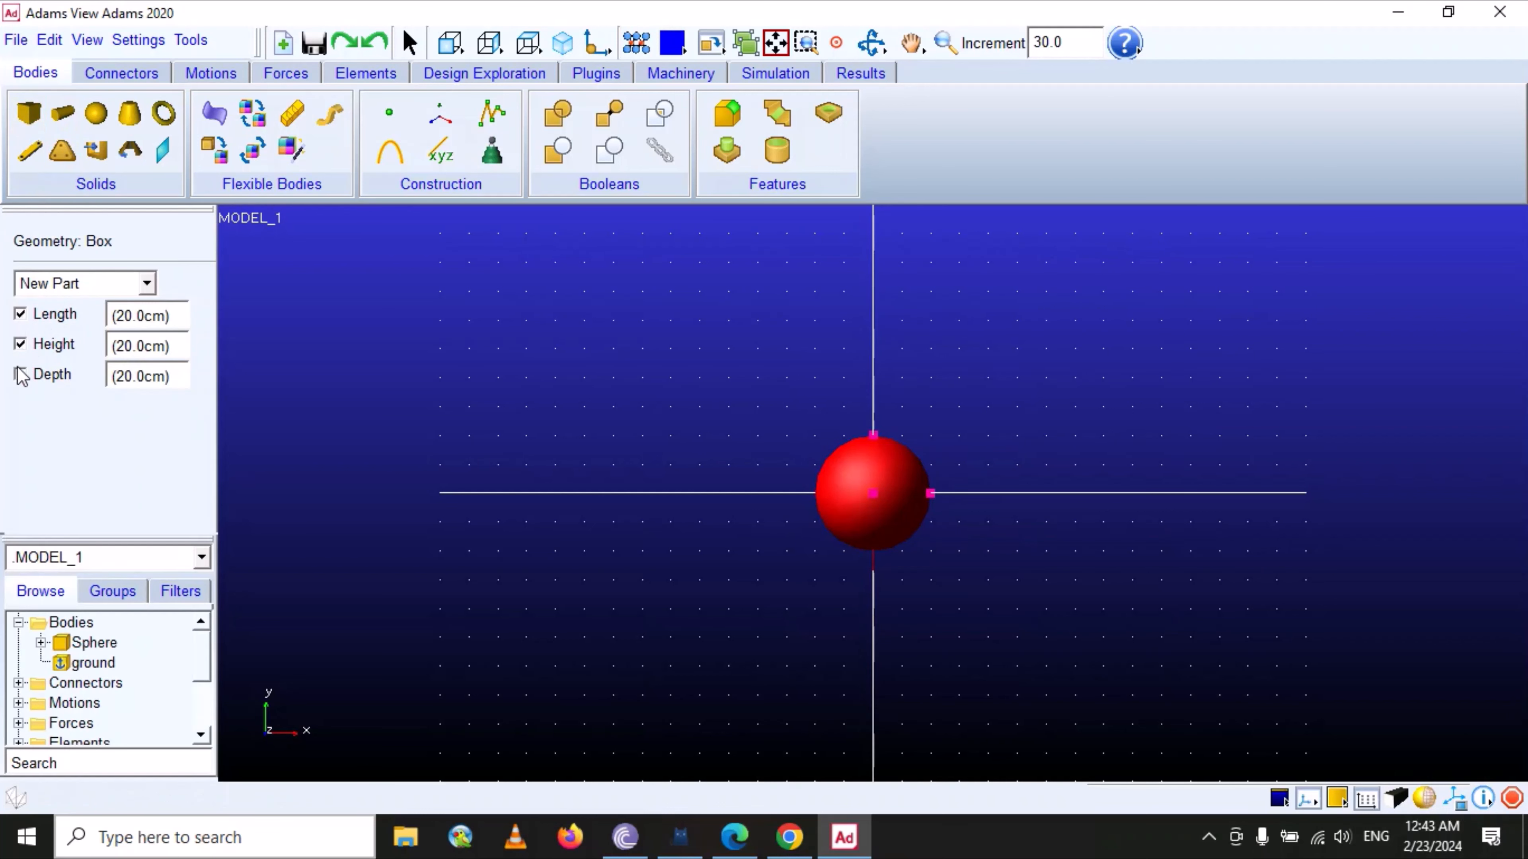
left_click(20, 374)
left_click(809, 380)
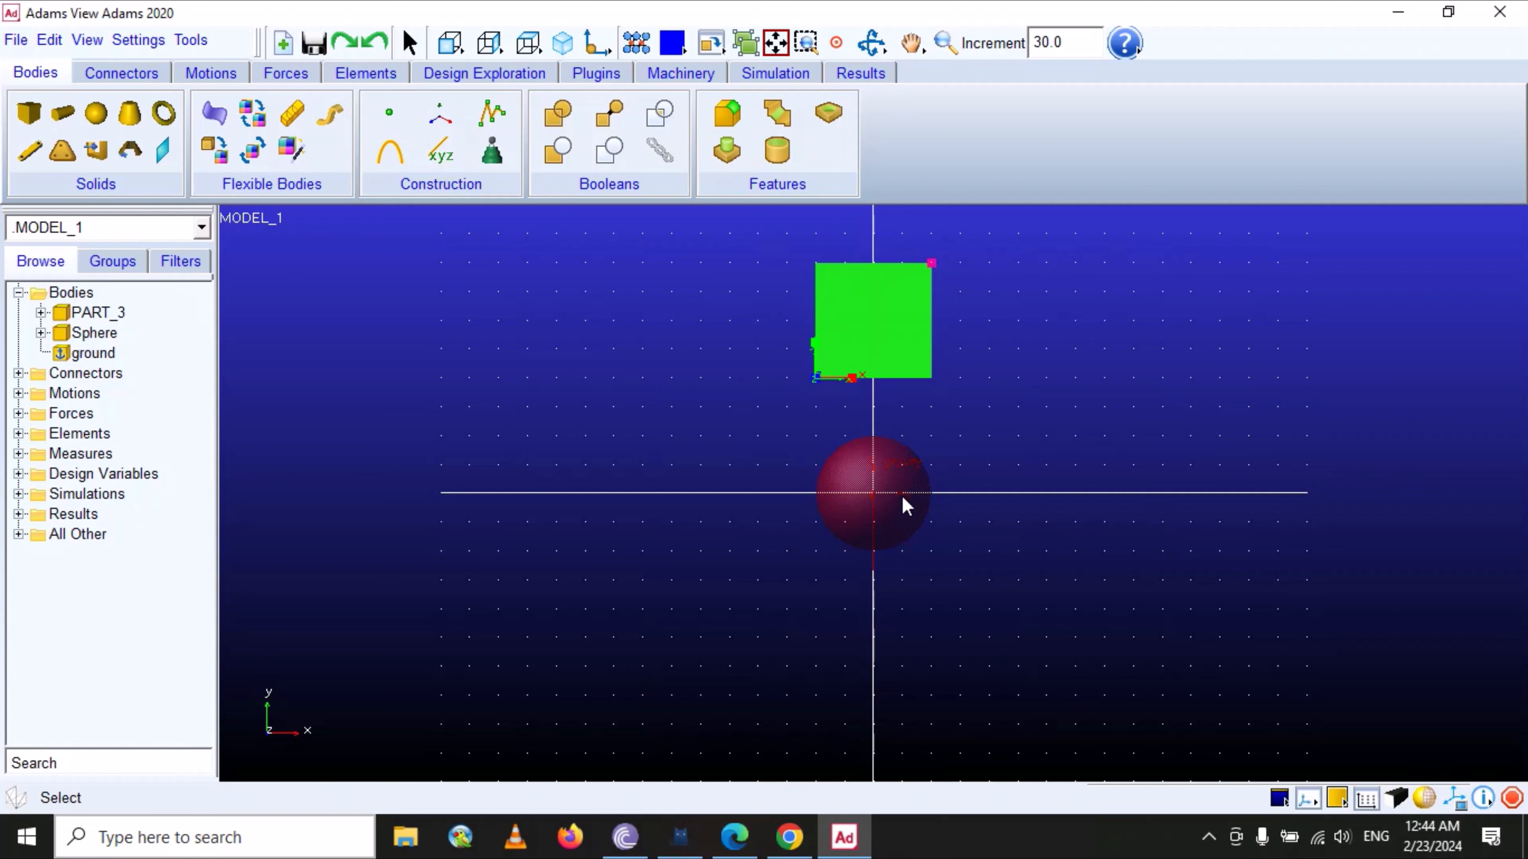
- Rename the new box part PART_3 as Box
left_click(113, 331)
left_click(112, 313)
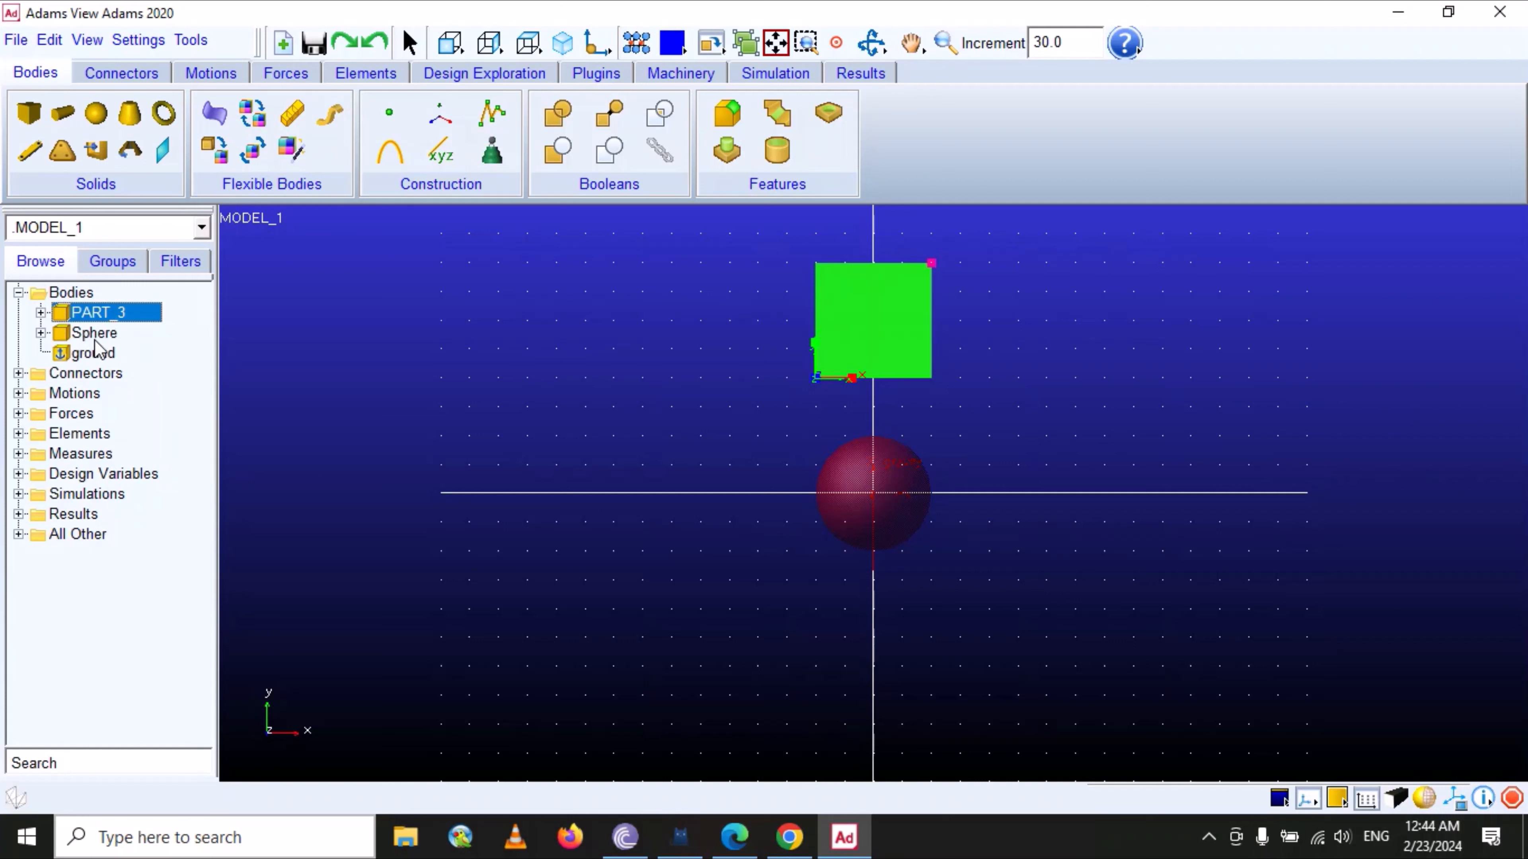
right_click(105, 312)
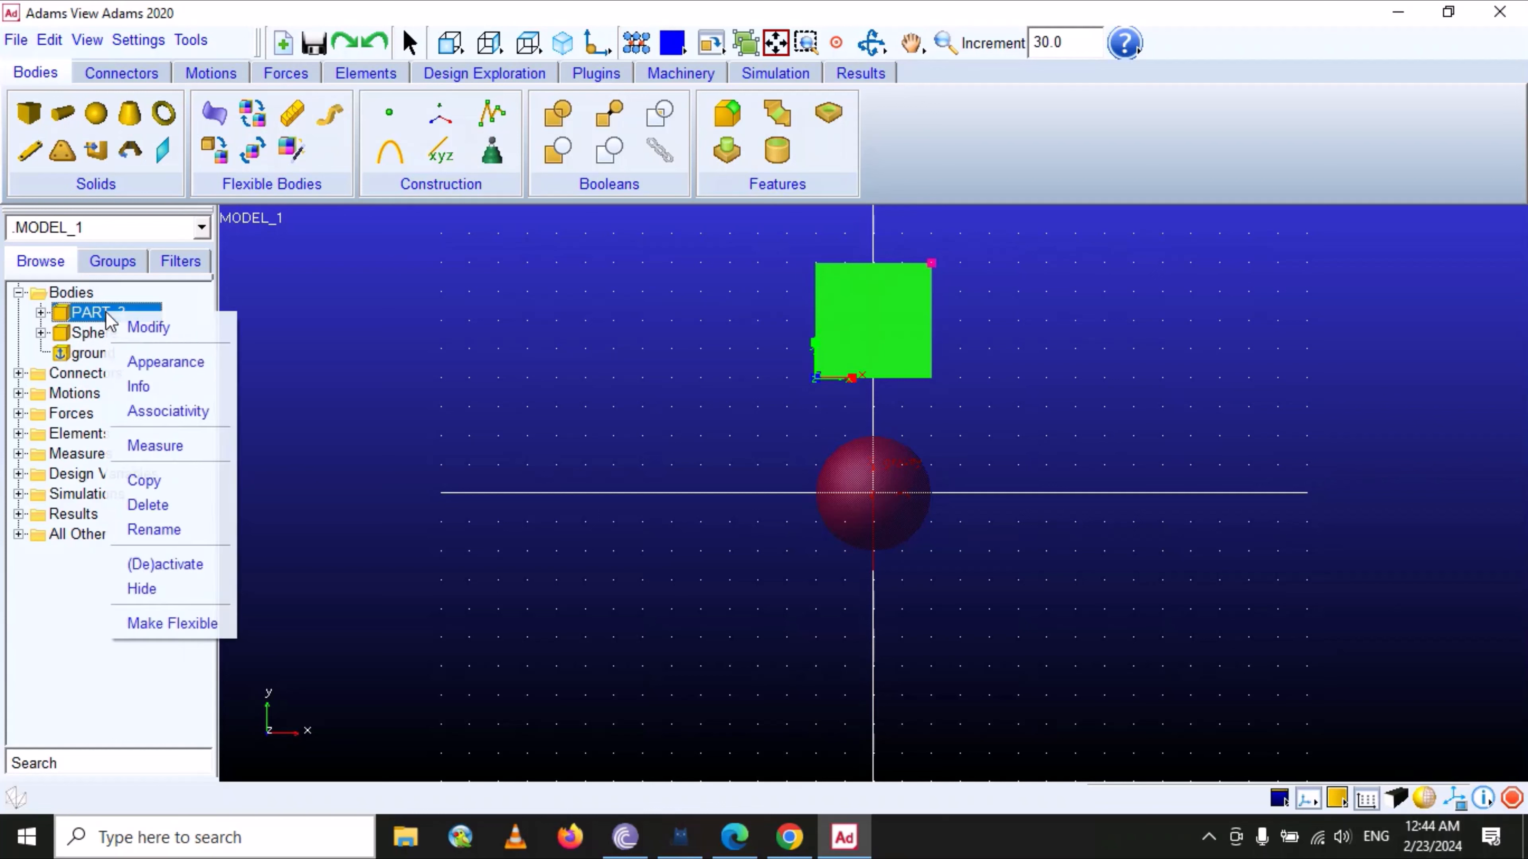
left_click(169, 536)
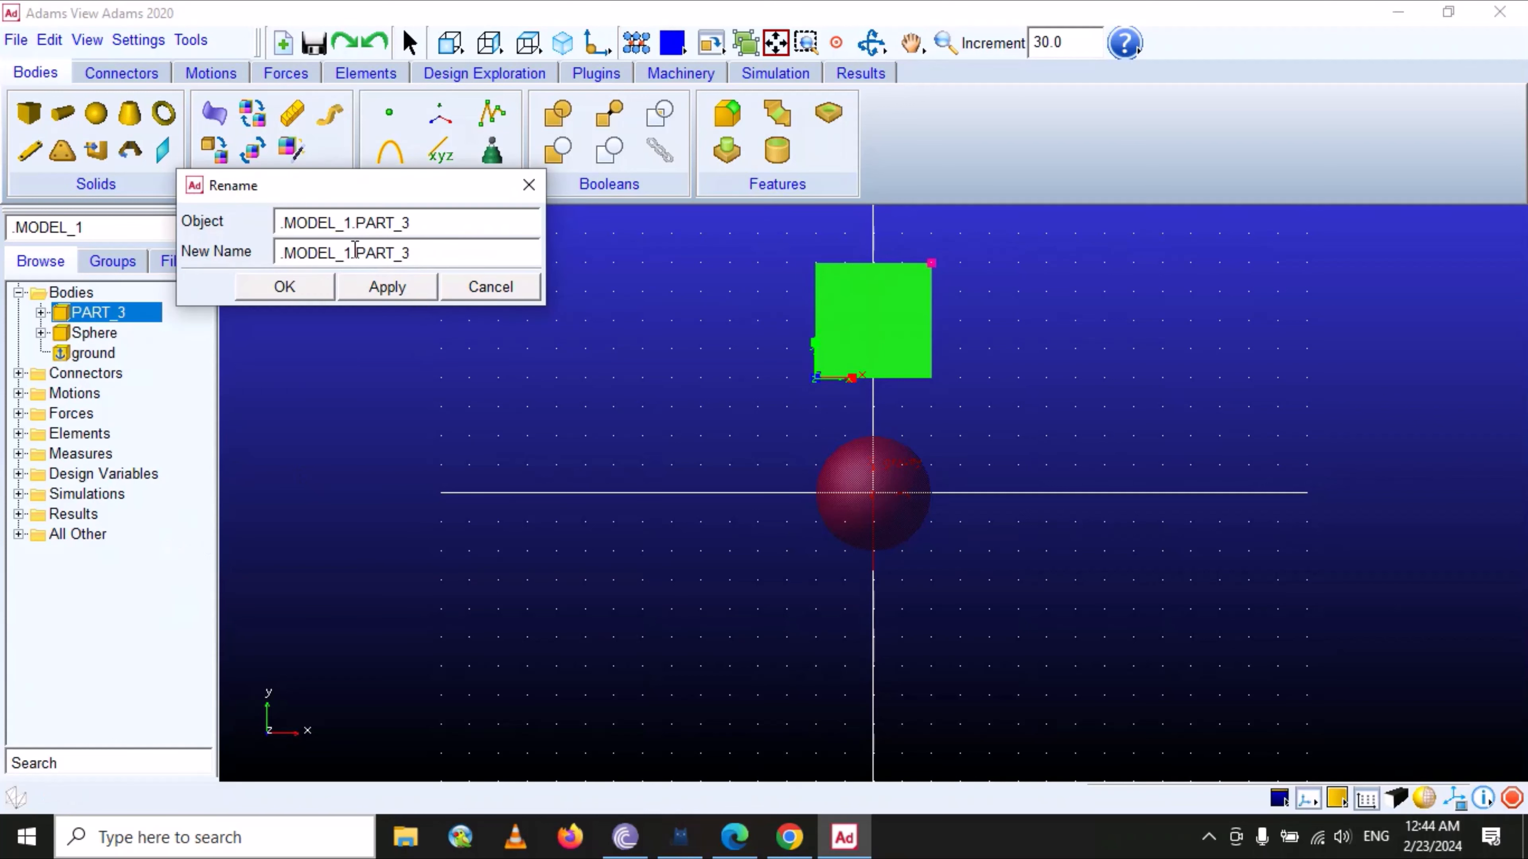
left_click_drag(355, 252, 414, 253)
type("Box")
left_click(381, 295)
left_click(287, 288)
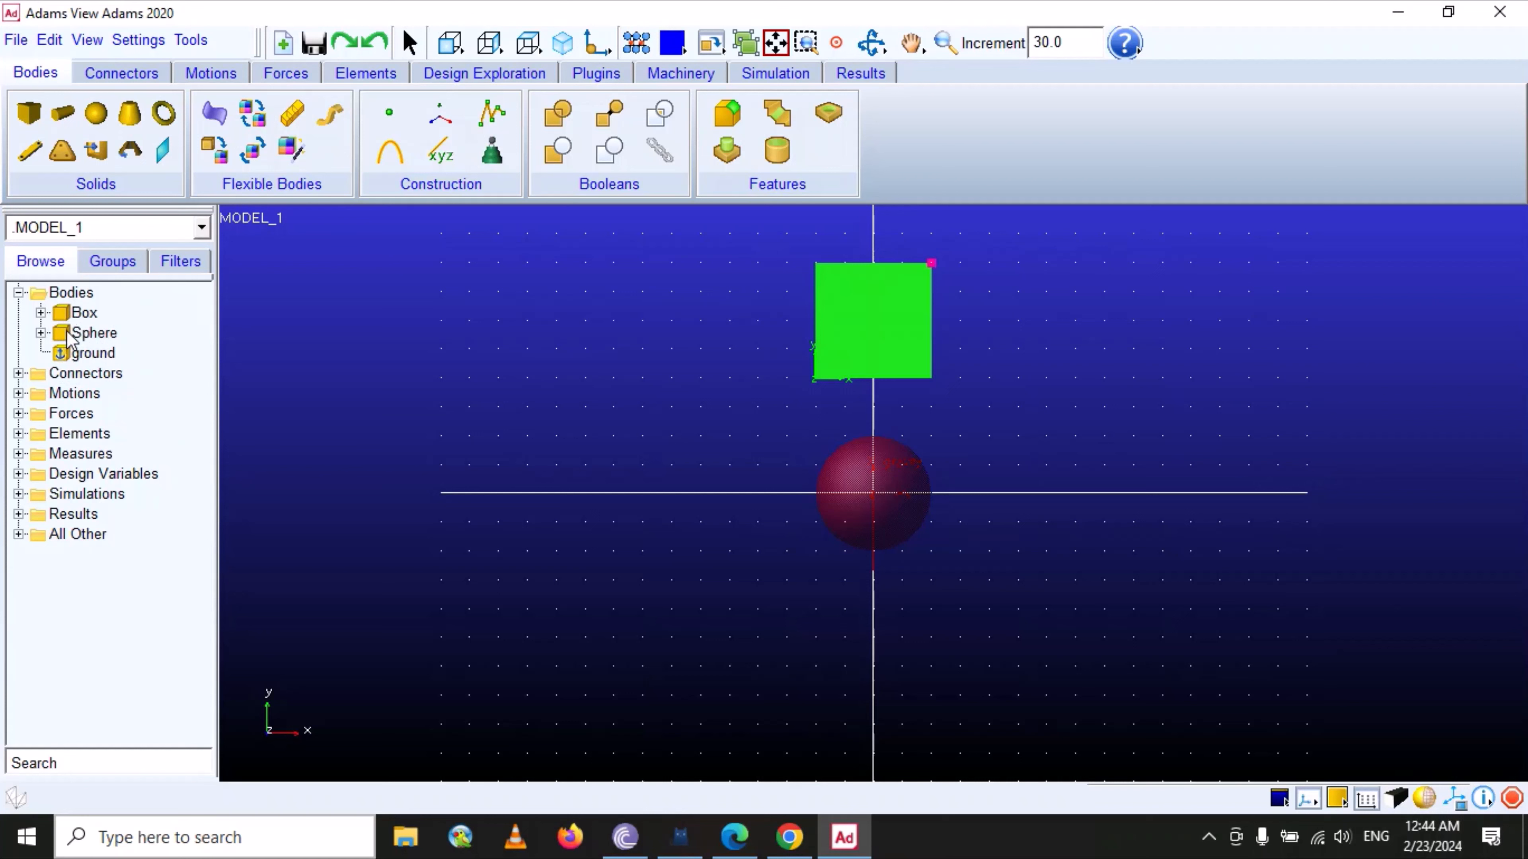
- Open the Sphere body for modification and examine its material type, density, Young's modulus and Poisson's ratio
left_click(91, 333)
right_click(93, 335)
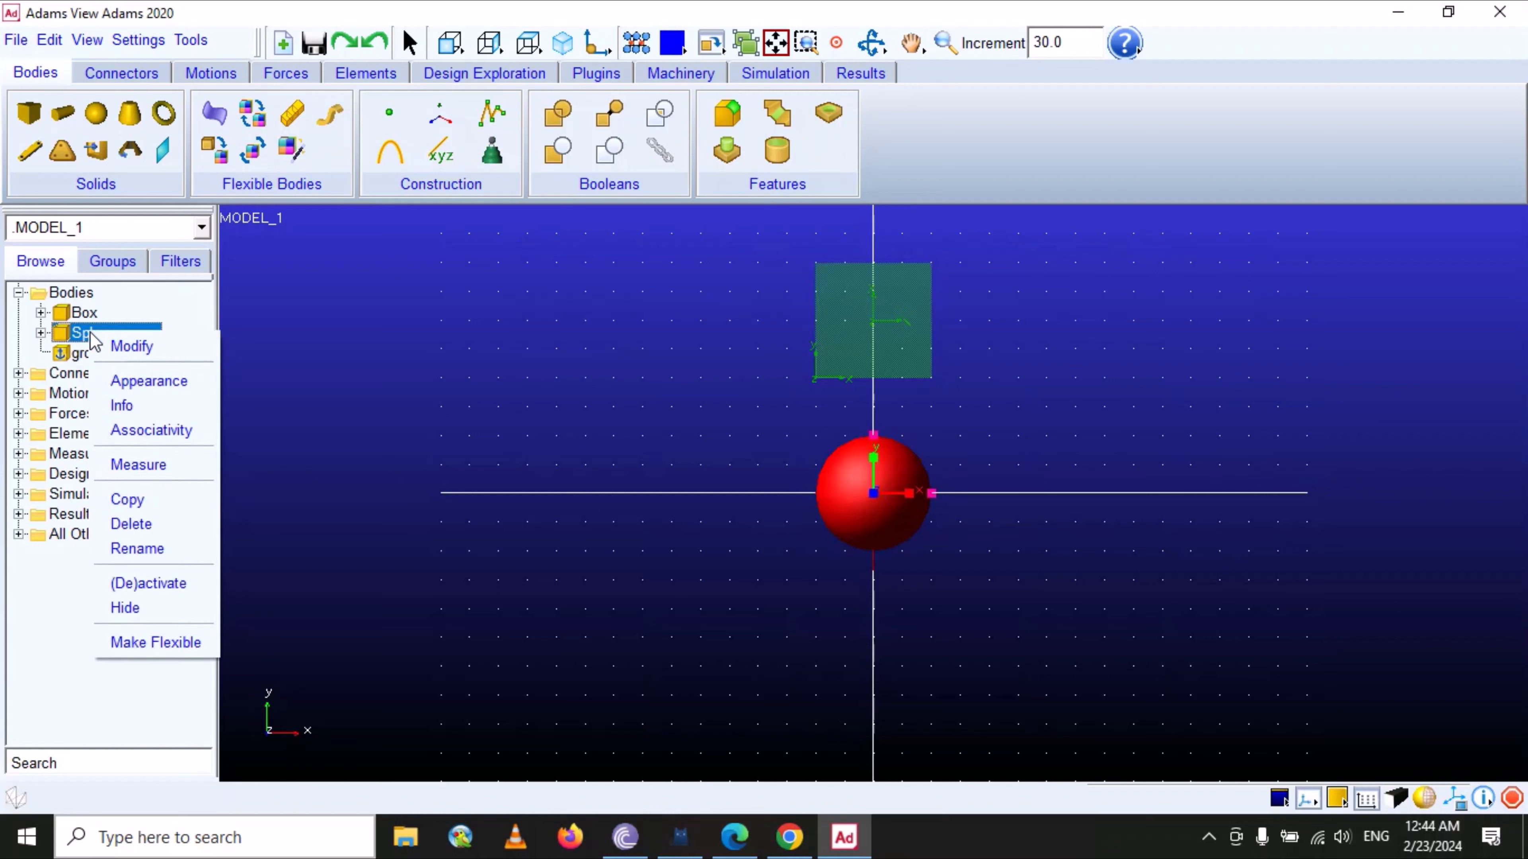
left_click(134, 349)
left_click_drag(498, 193, 484, 173)
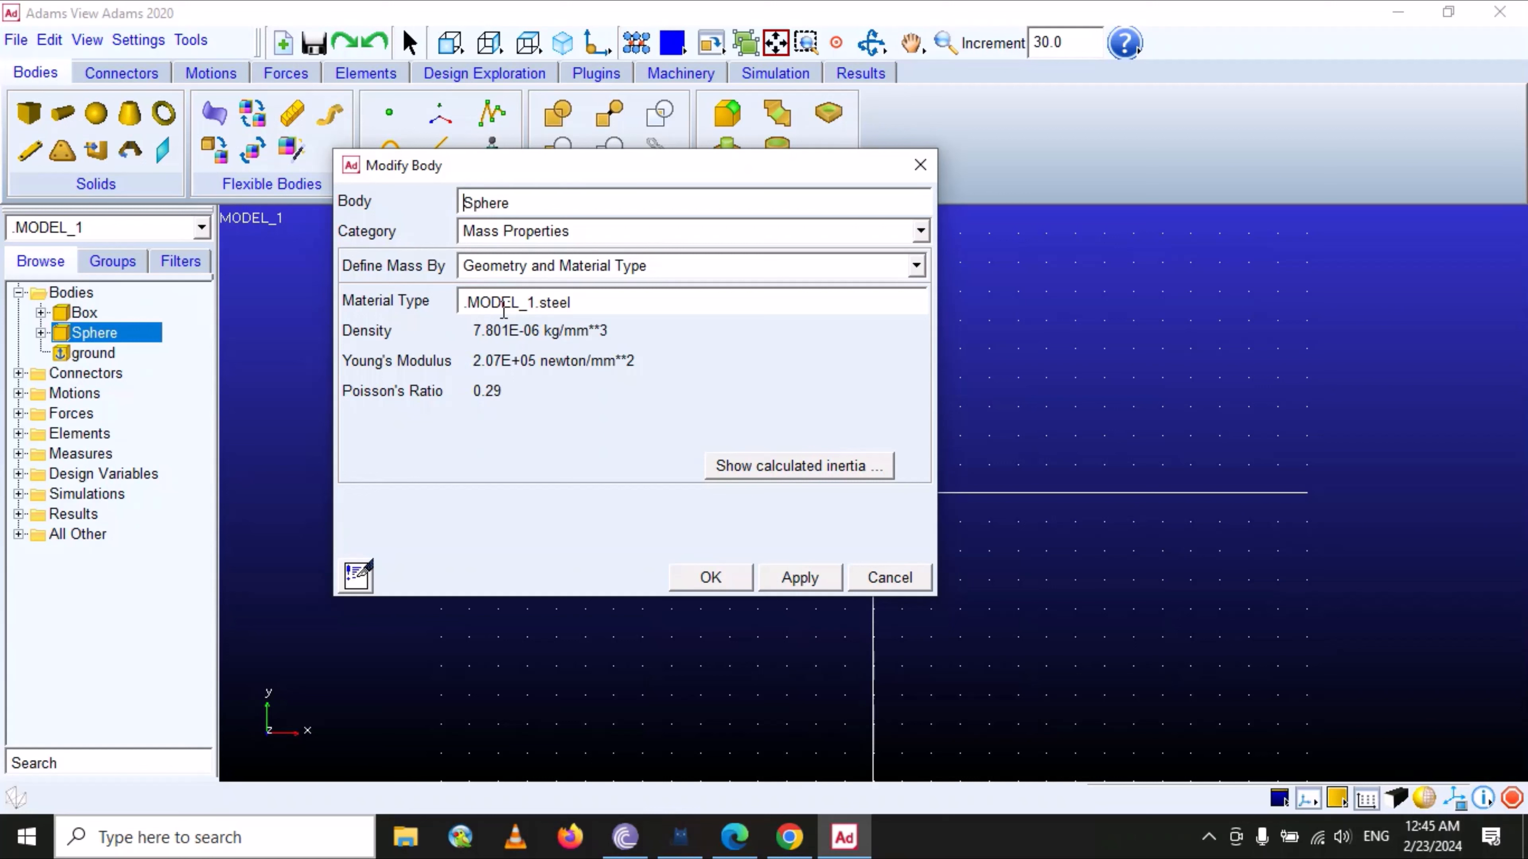
left_click_drag(475, 171, 445, 254)
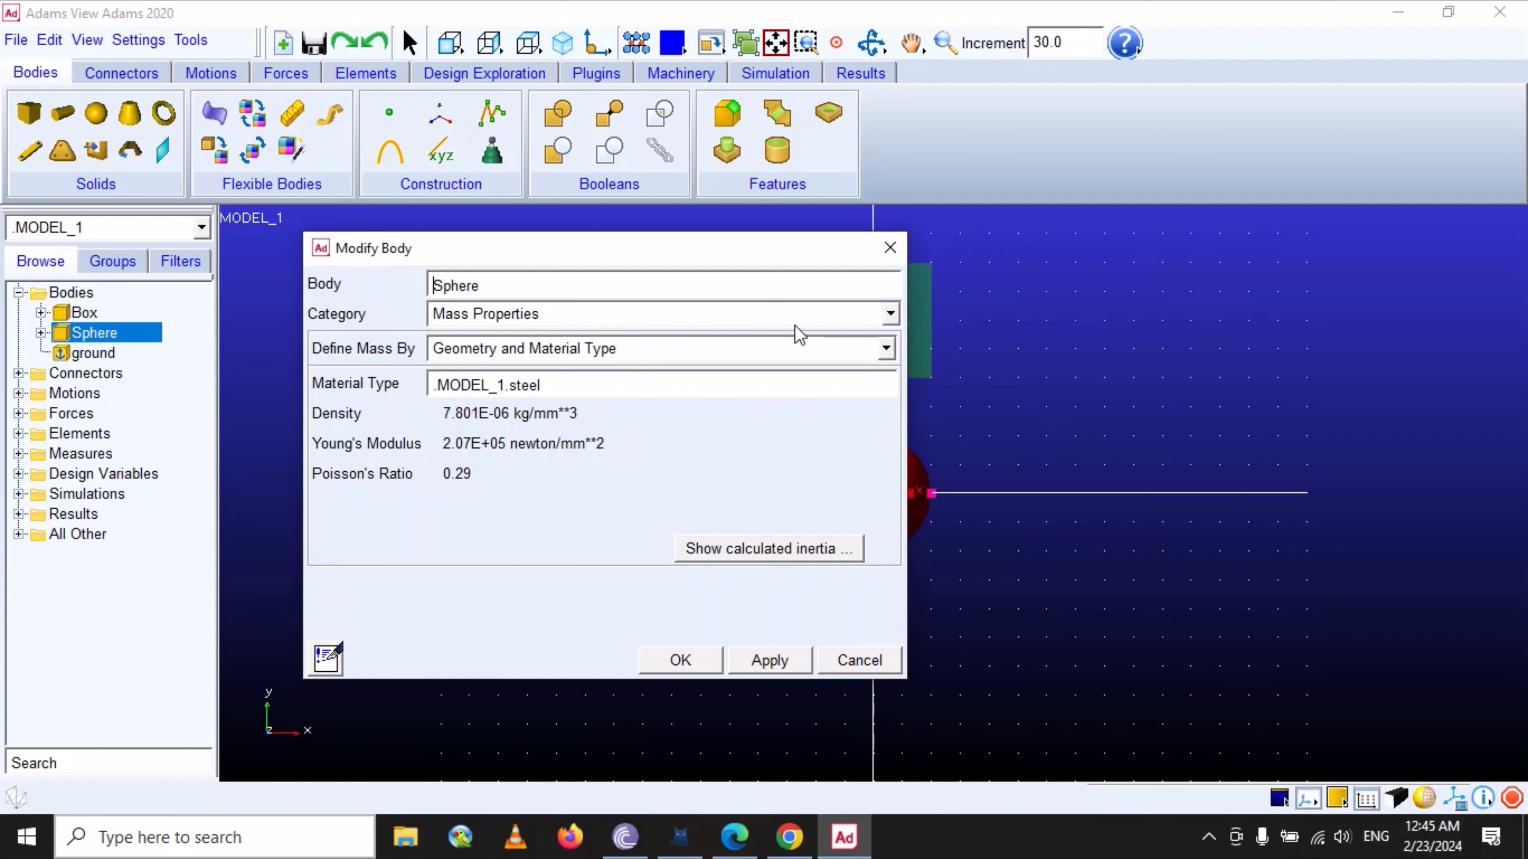
- Keep the Sphere in the Mass Properties category and define its mass by User Input with a mass of 50
left_click(893, 314)
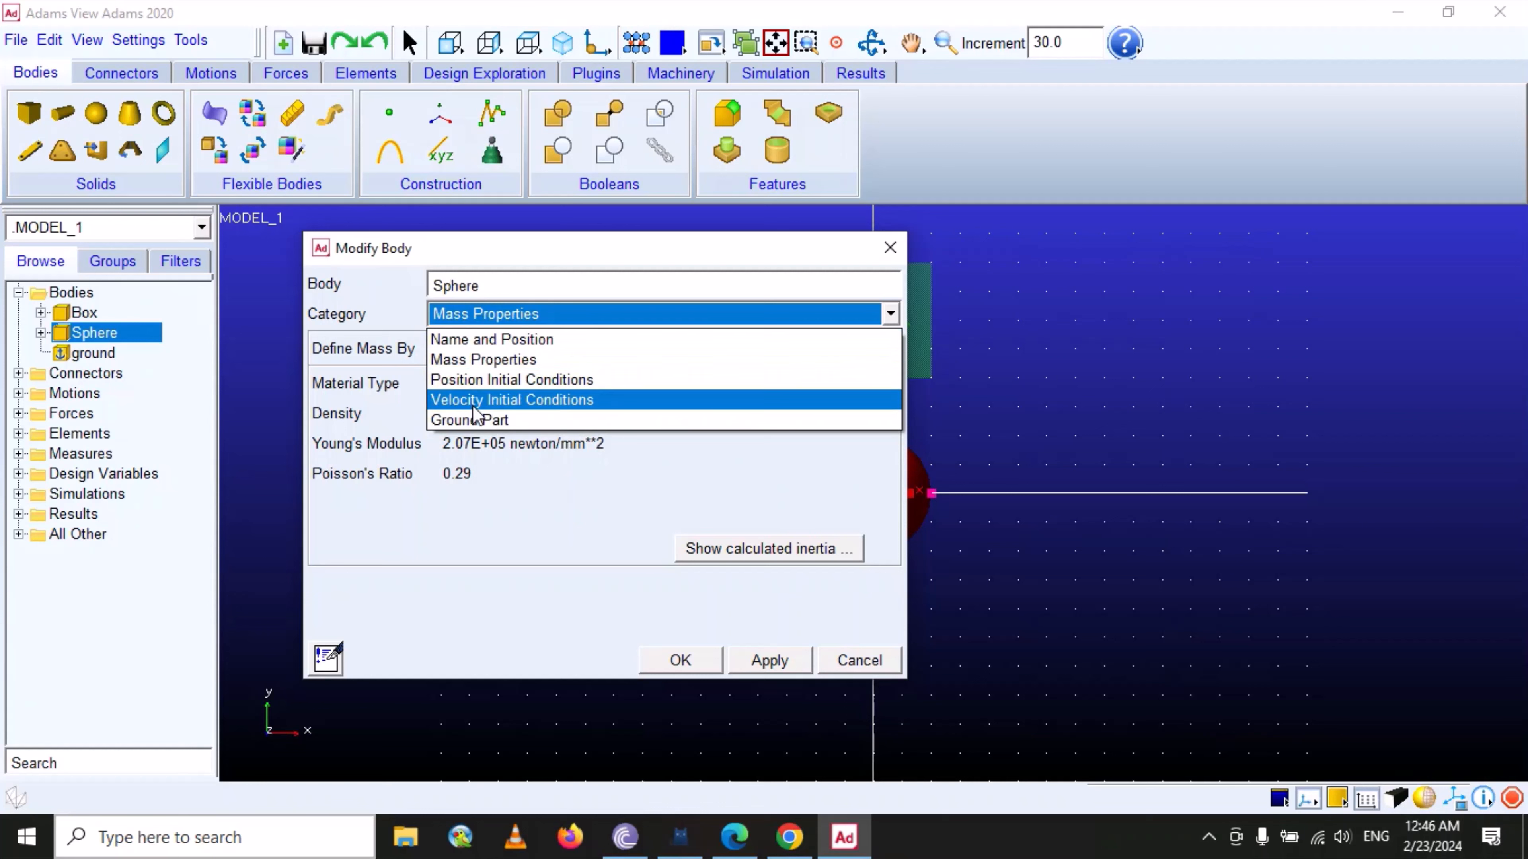
left_click(495, 362)
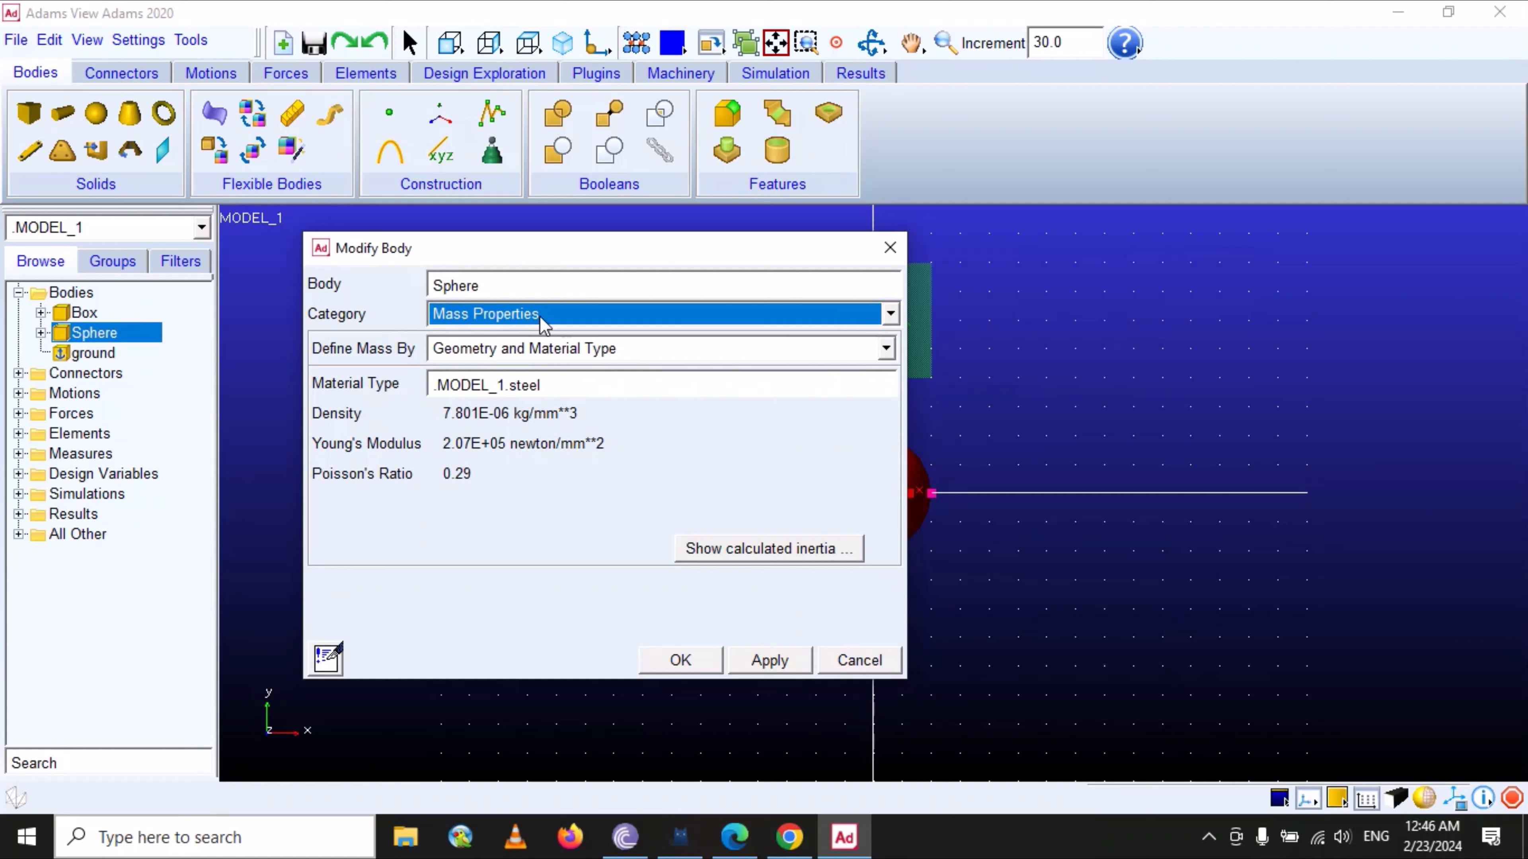
left_click(503, 354)
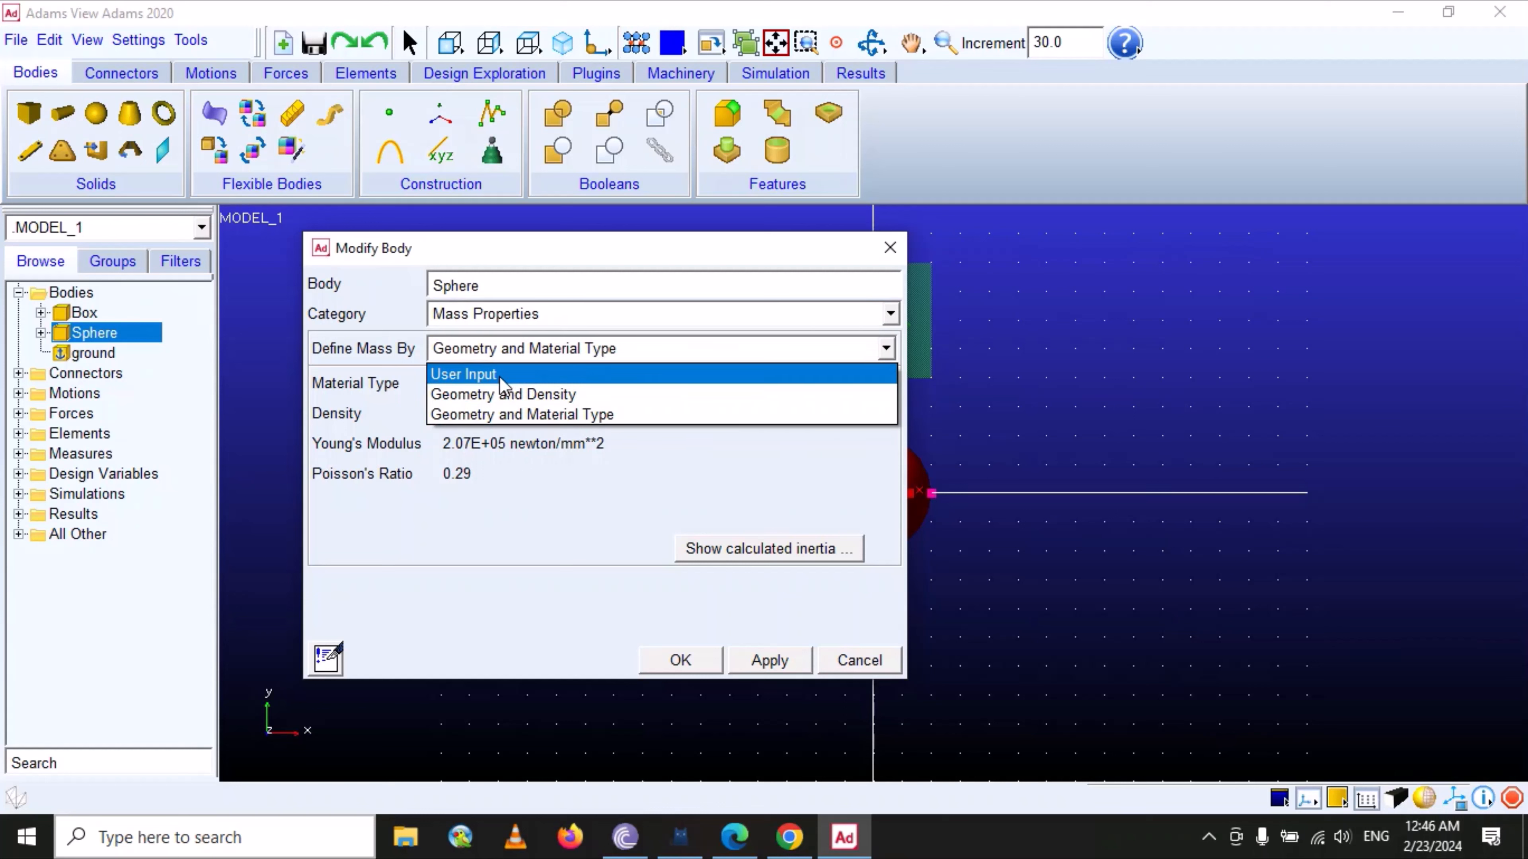
left_click(479, 375)
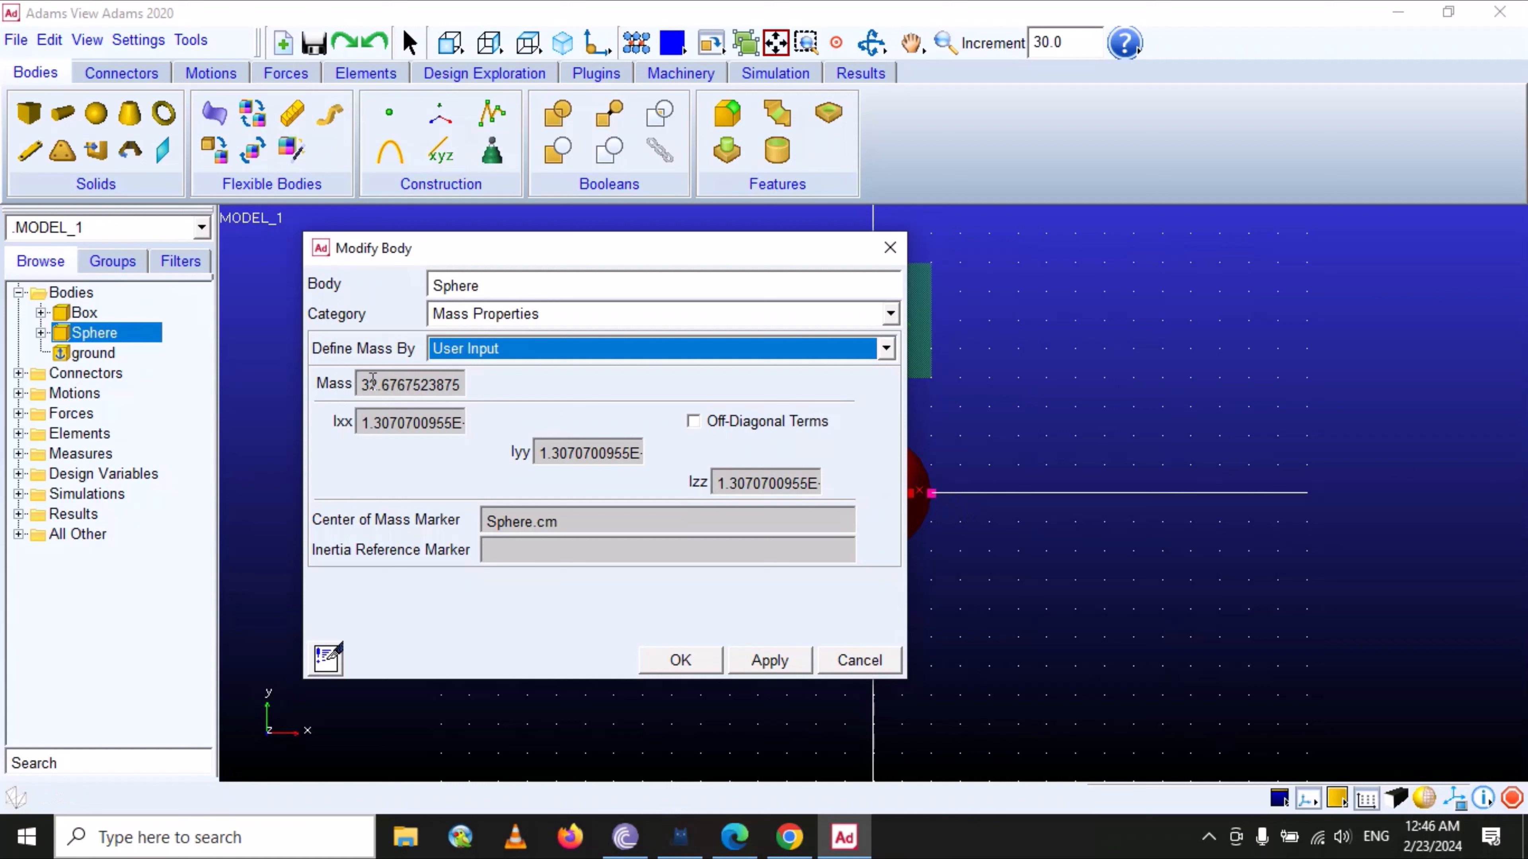
left_click_drag(364, 384, 467, 388)
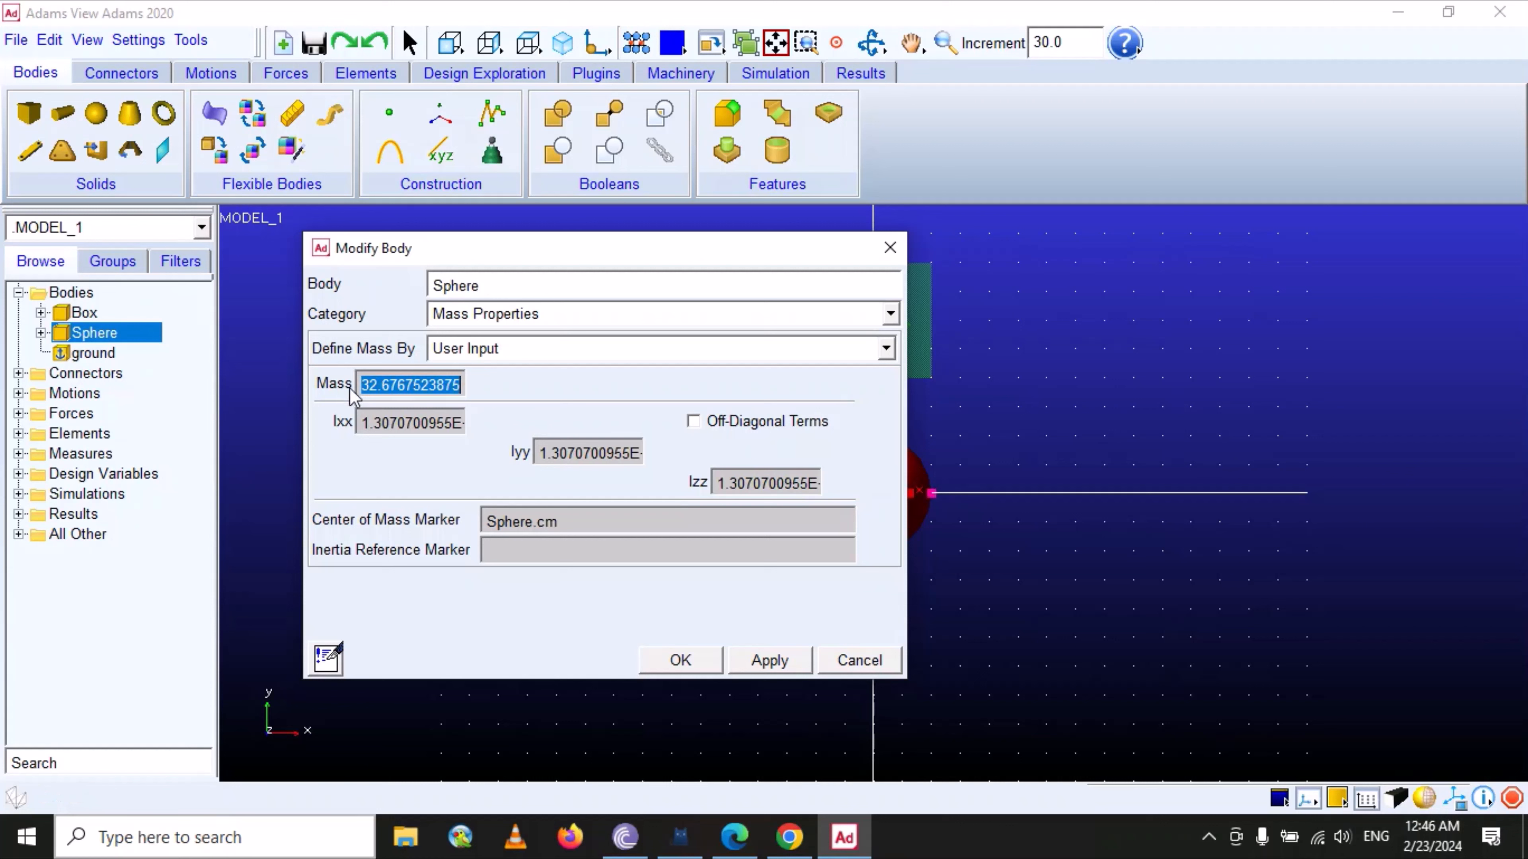
type("50")
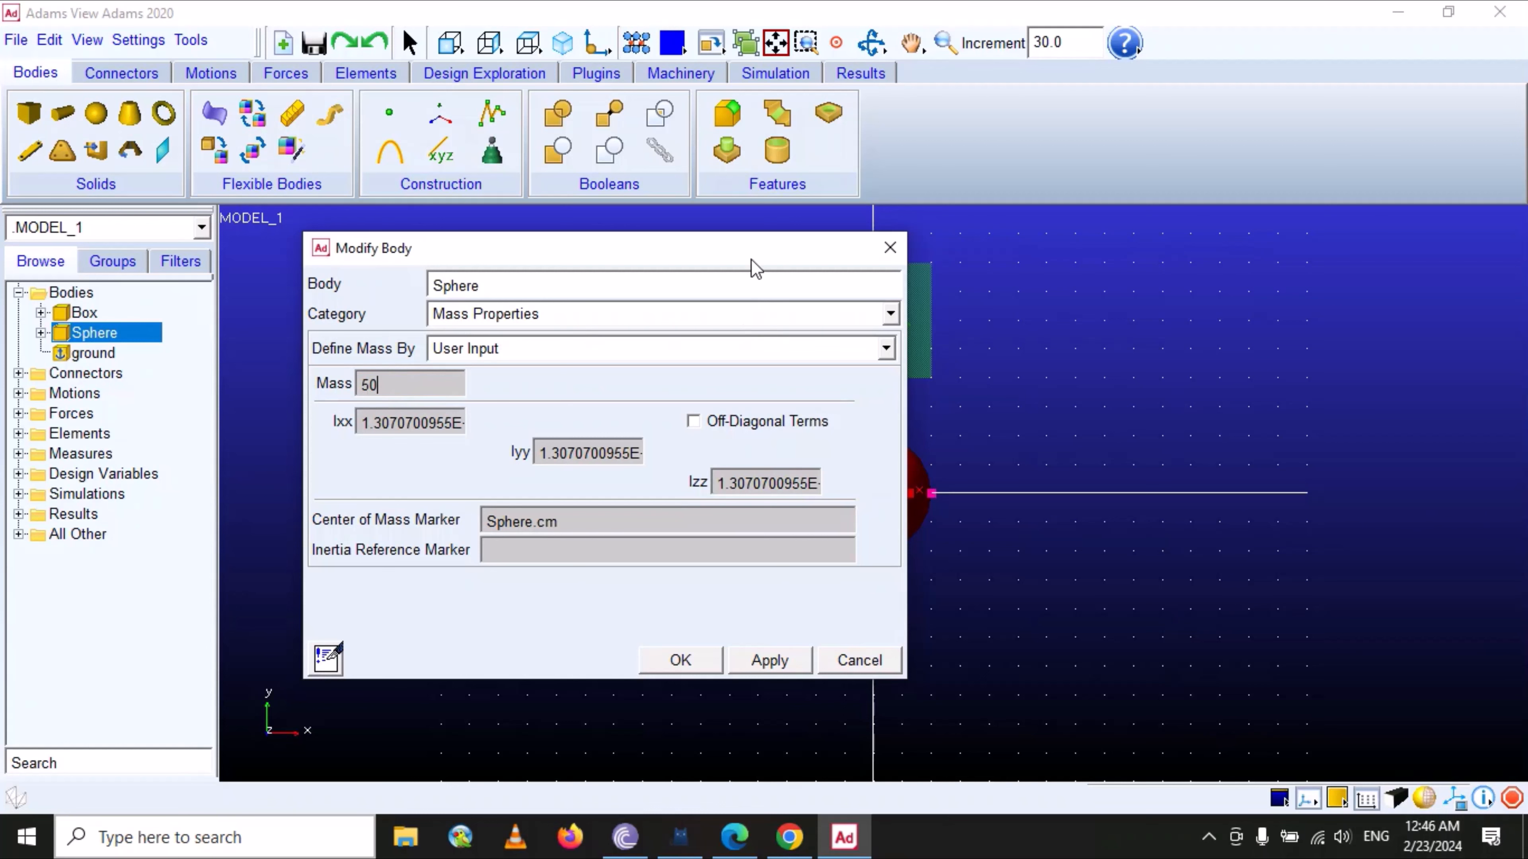
mouse_move(743, 253)
left_mouse_down()
mouse_move(602, 255)
mouse_move(739, 246)
left_mouse_up()
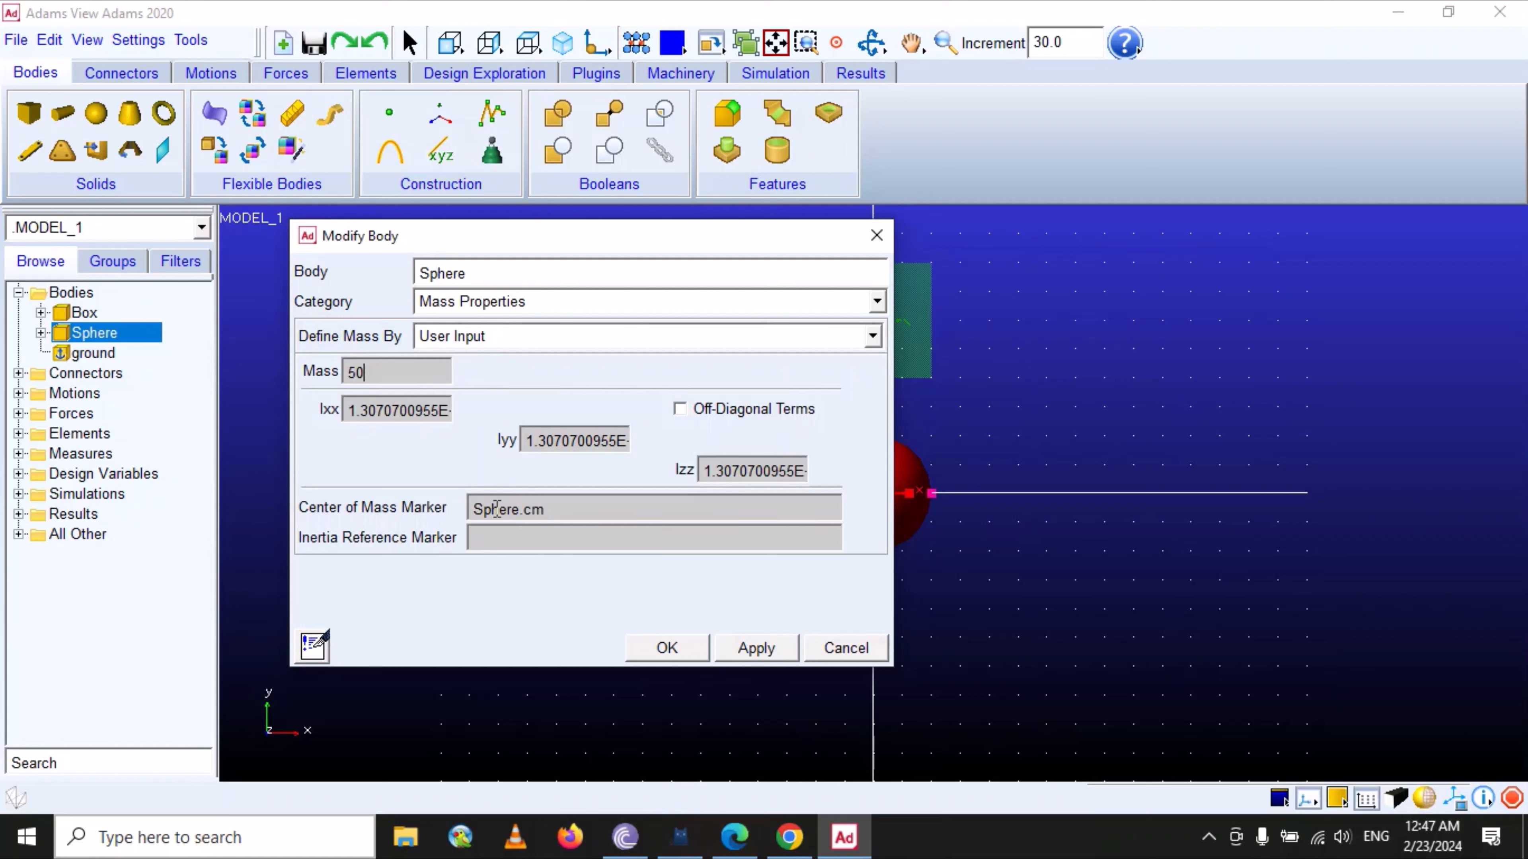
left_click(397, 373)
left_click_drag(710, 235, 659, 236)
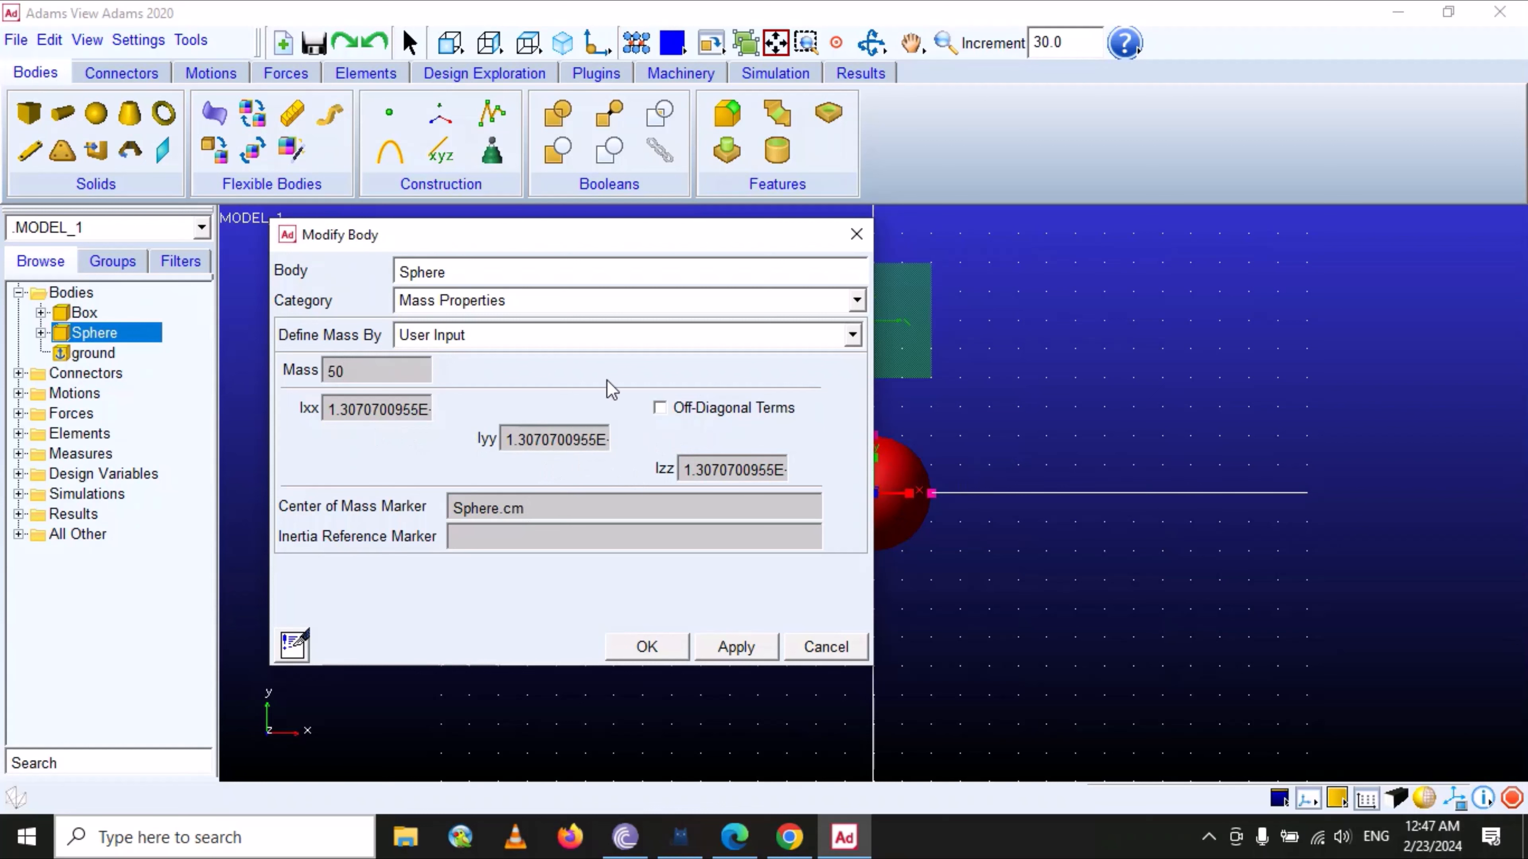
- View the Geometry and Density option for the Sphere's mass and set the definition back to Geometry and Material Type
left_click(852, 339)
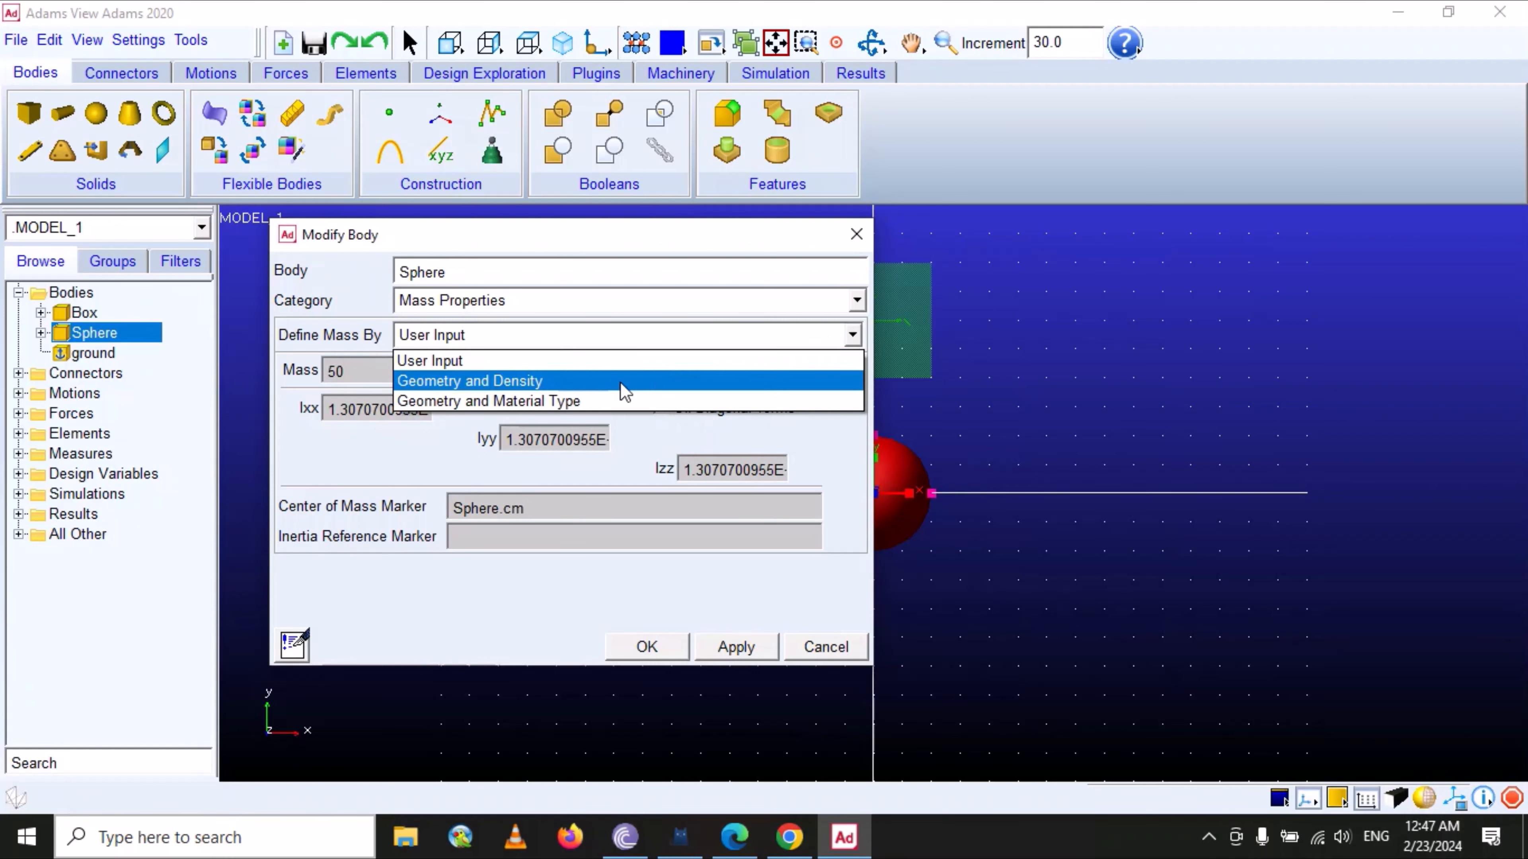
left_click(455, 386)
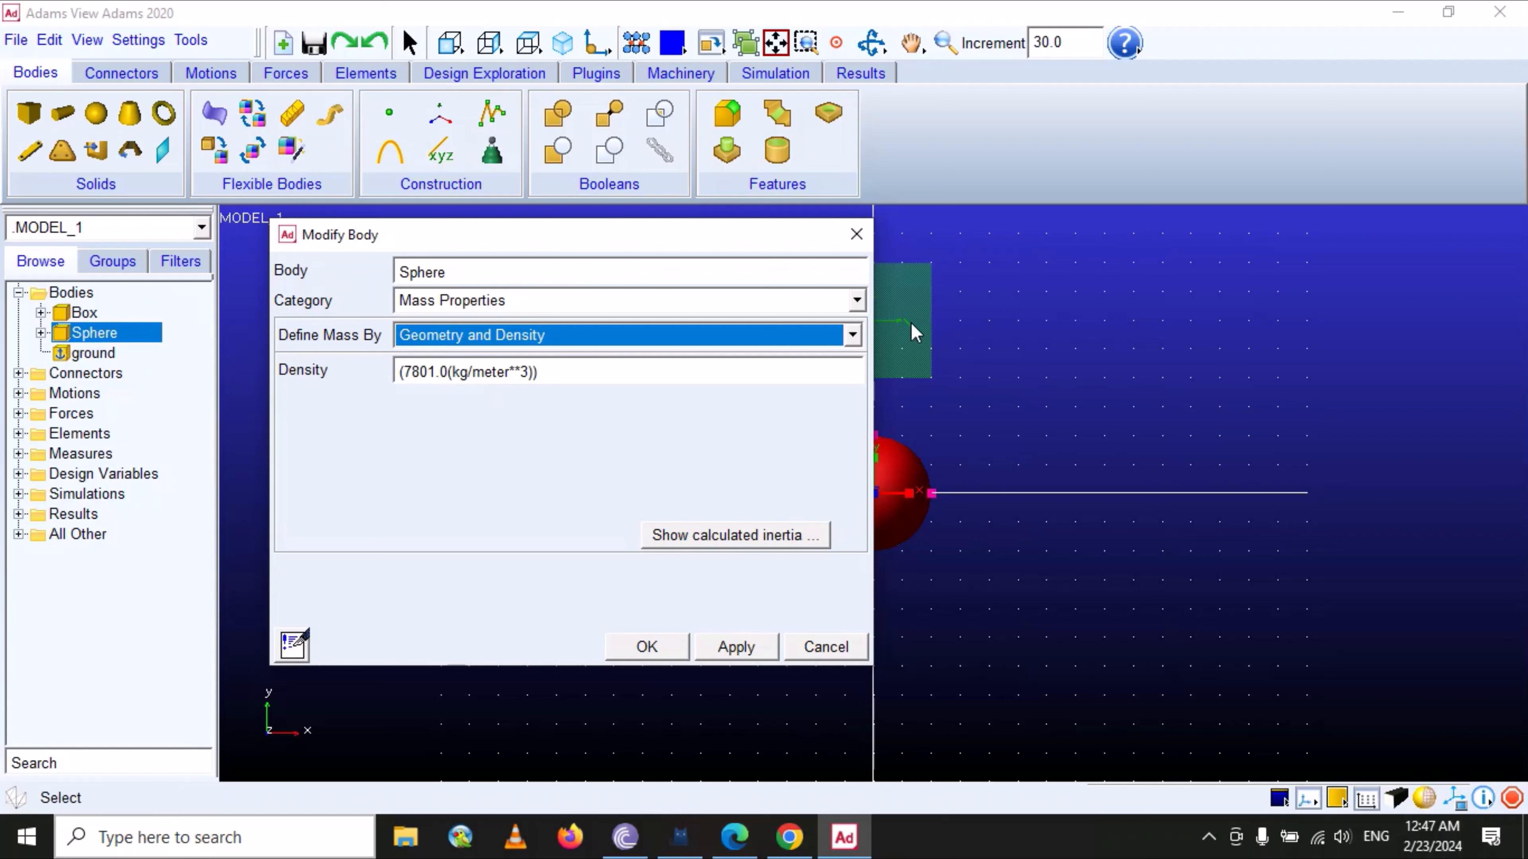
left_click(856, 337)
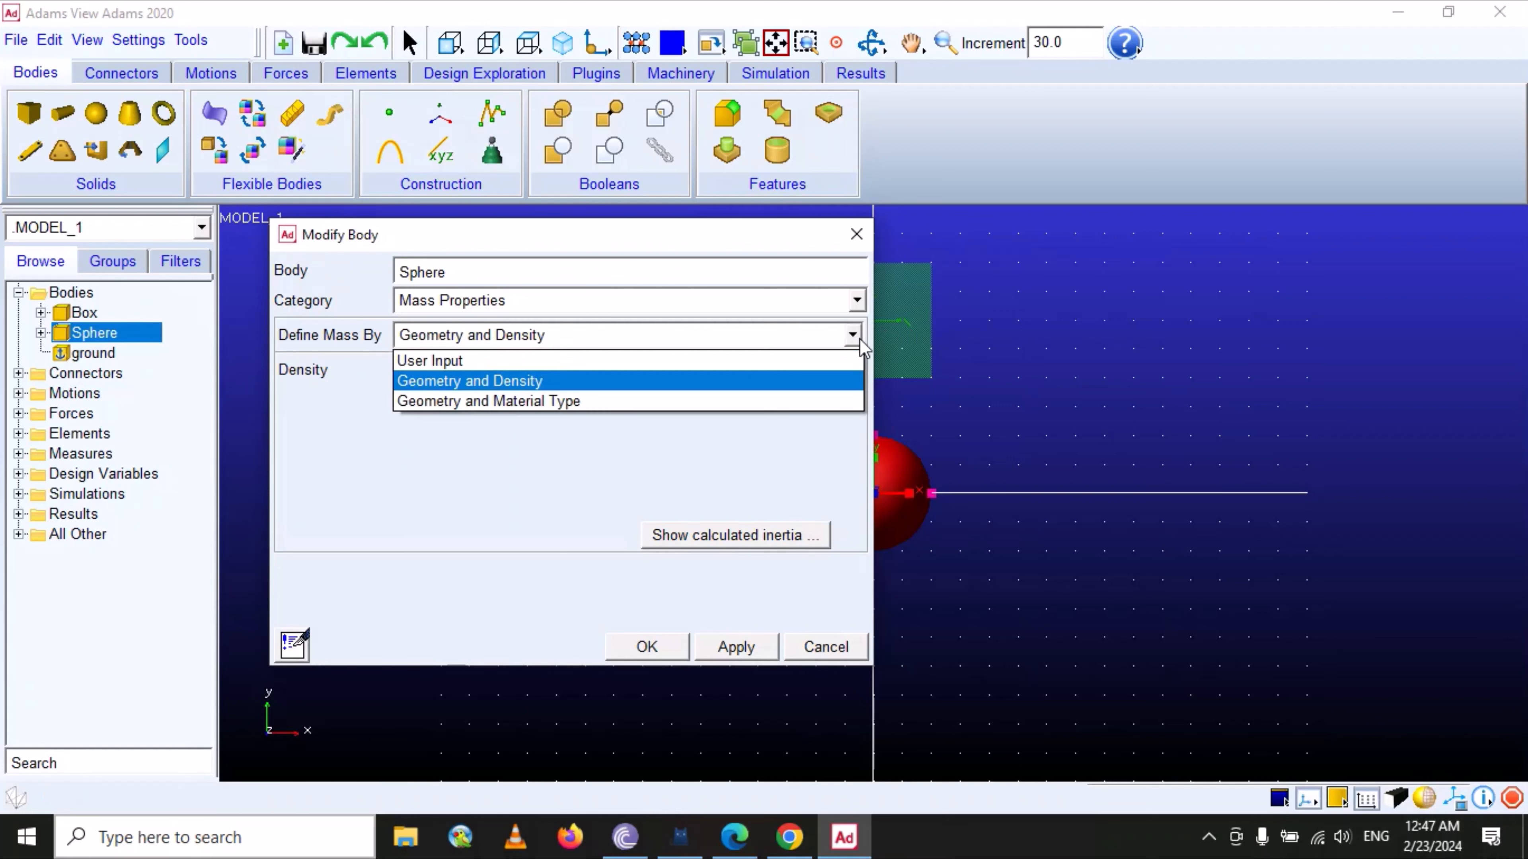
left_click(505, 402)
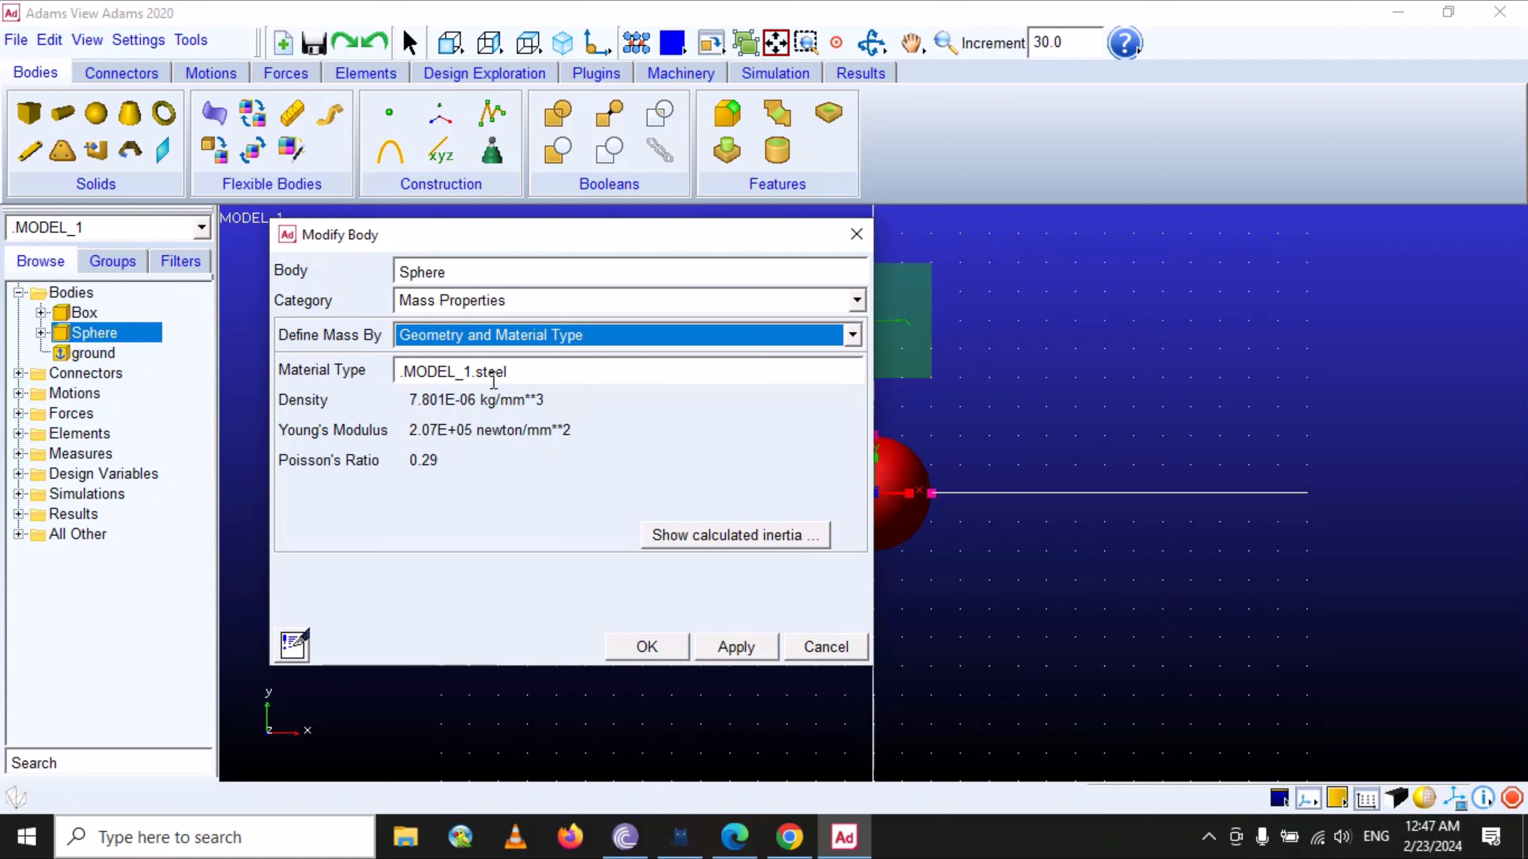
- Clear the material type assigned to the Sphere
left_click(537, 374)
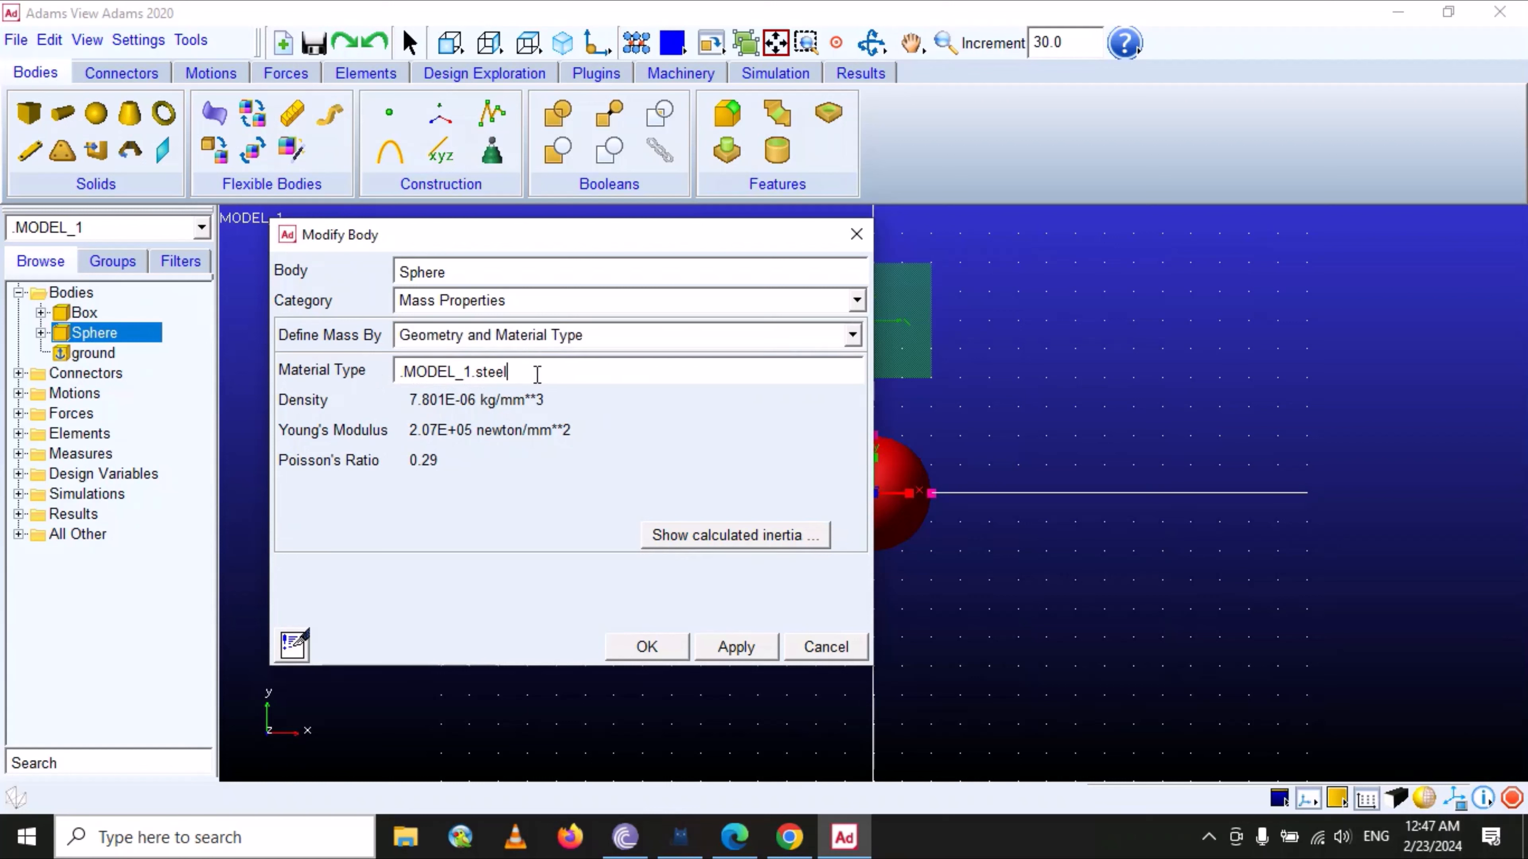
left_click_drag(537, 374, 397, 383)
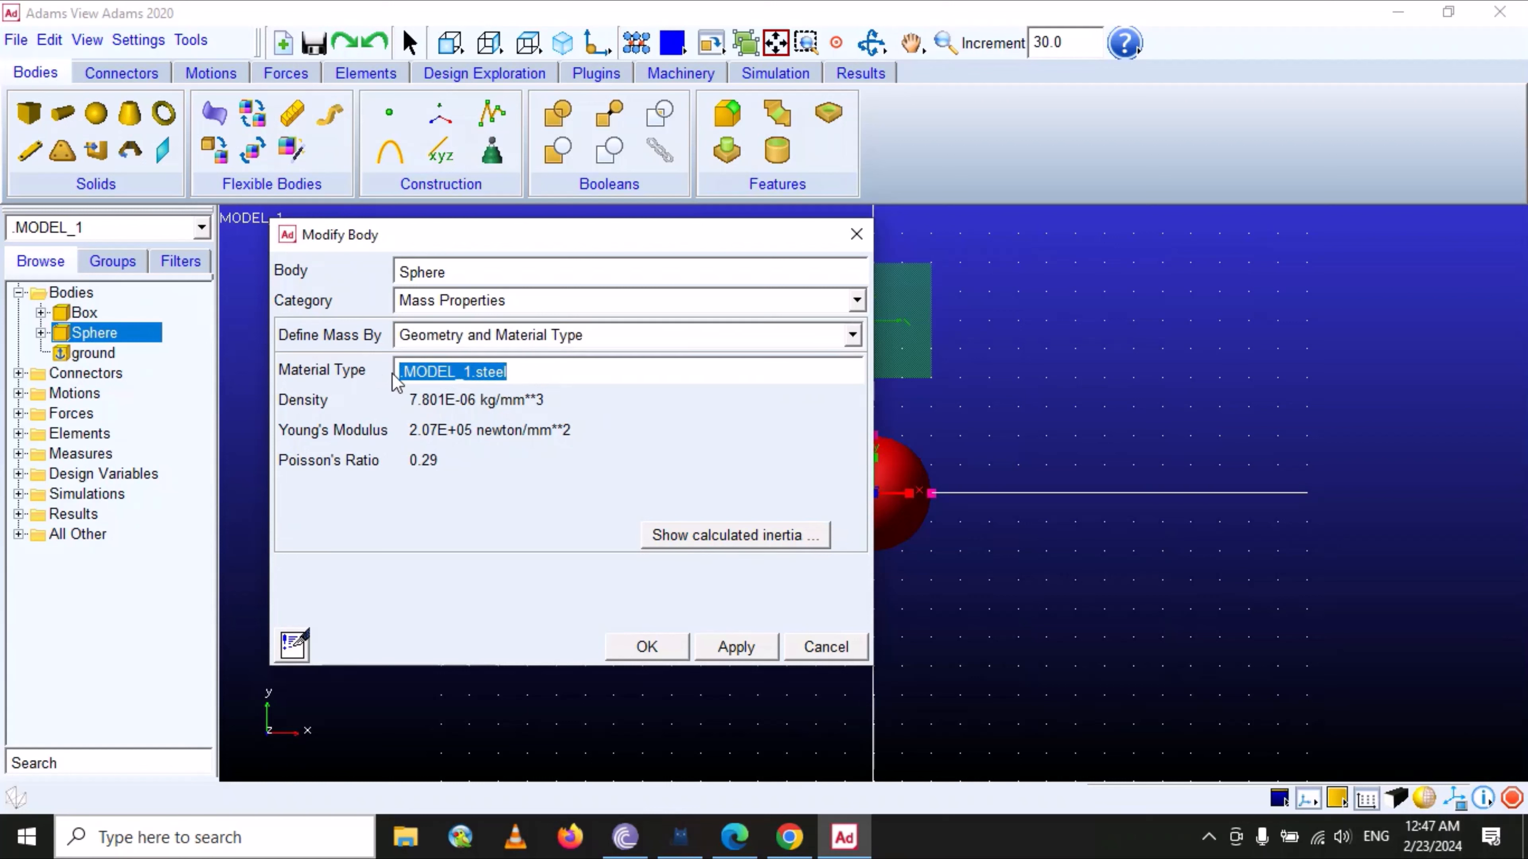
key("BackSpace")
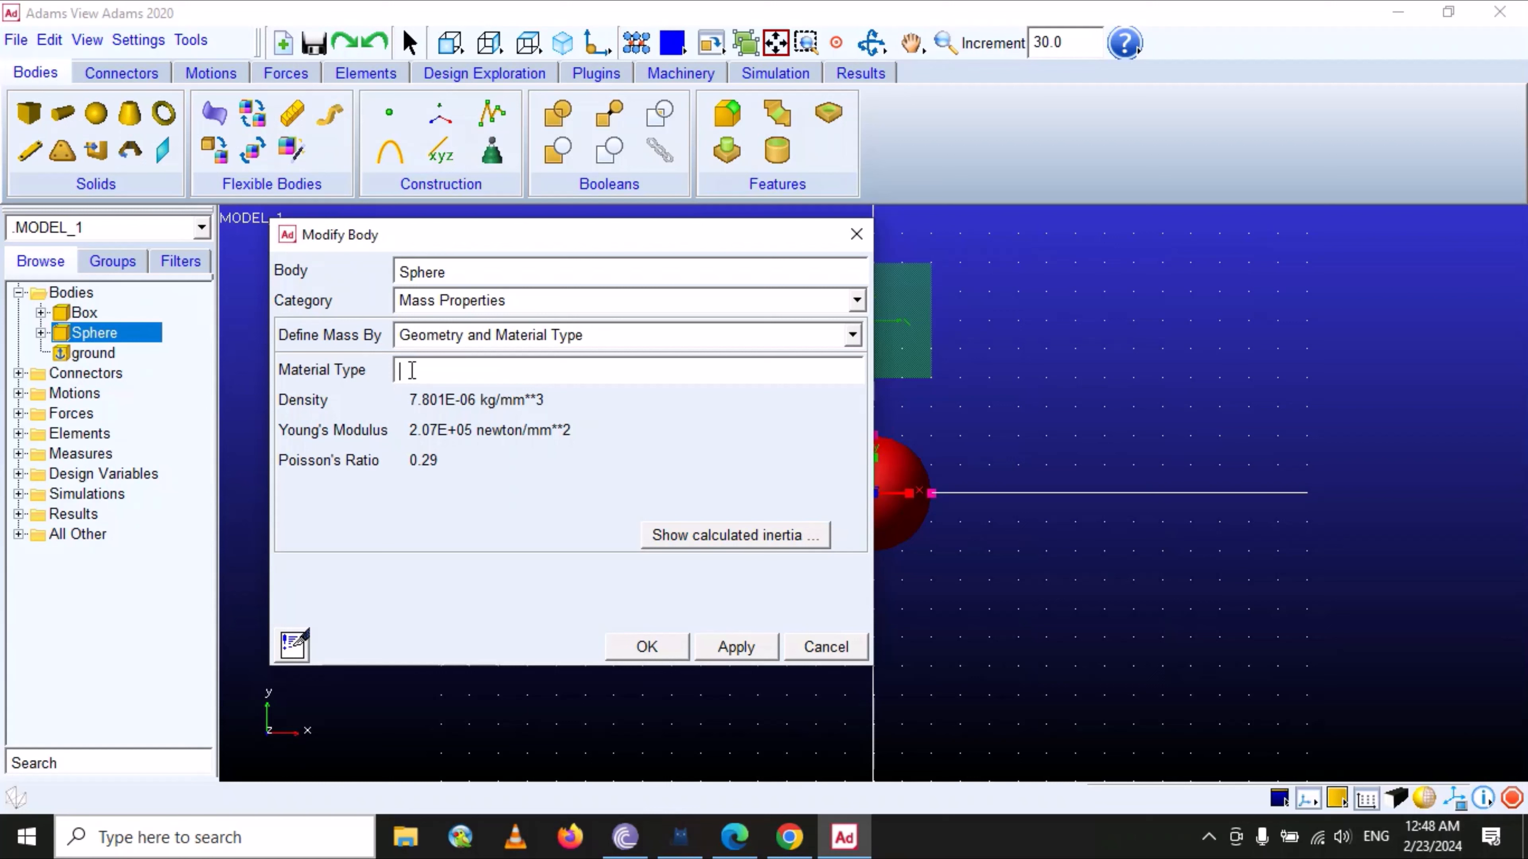
- Examine the suggested materials and the materials library for the Sphere's material type, without choosing one
right_click(412, 370)
mouse_move(439, 394)
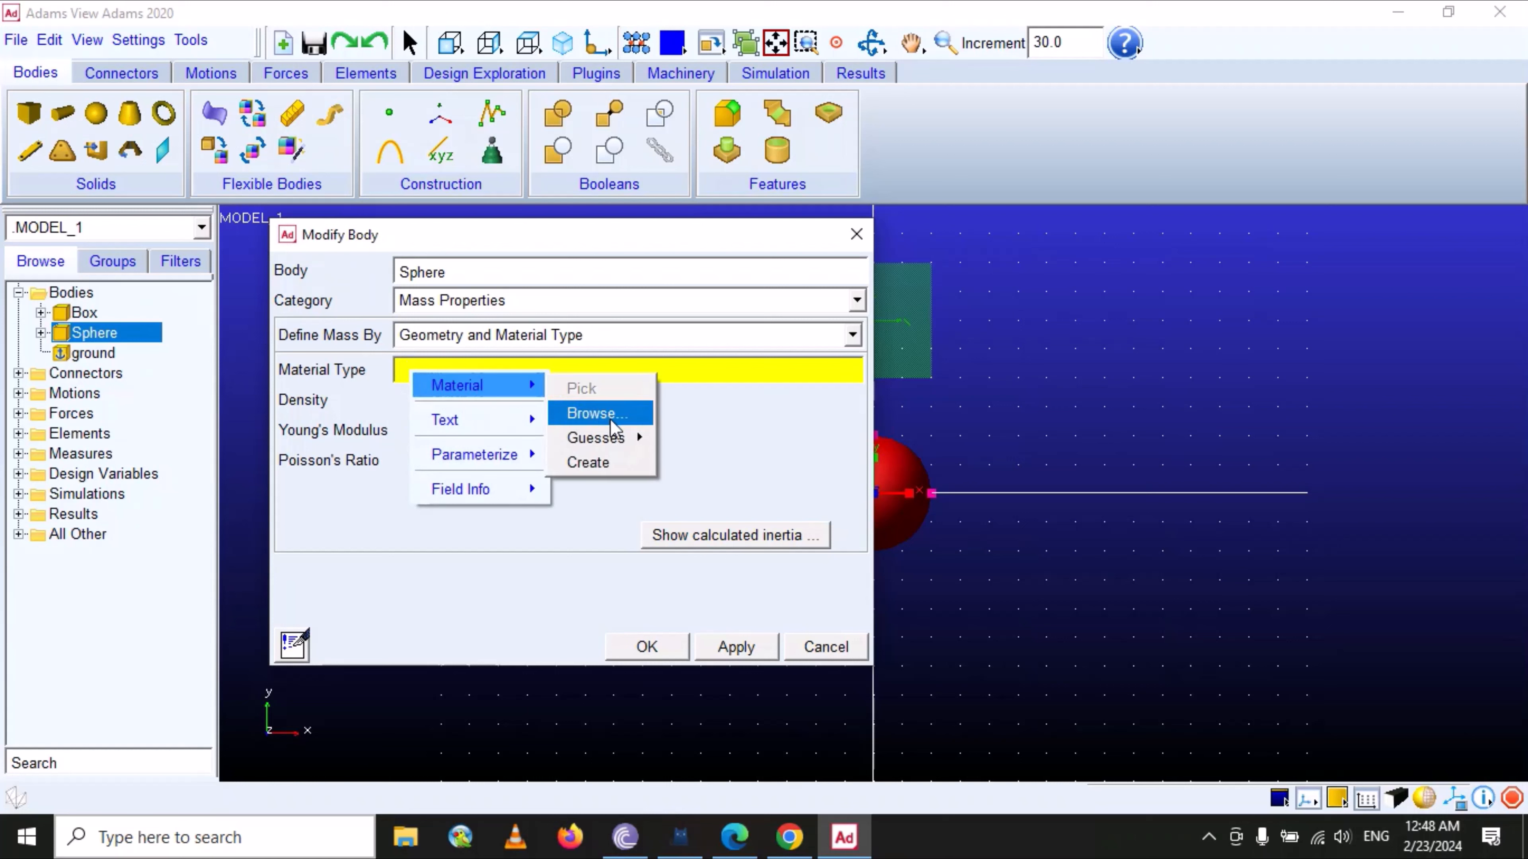
mouse_move(612, 442)
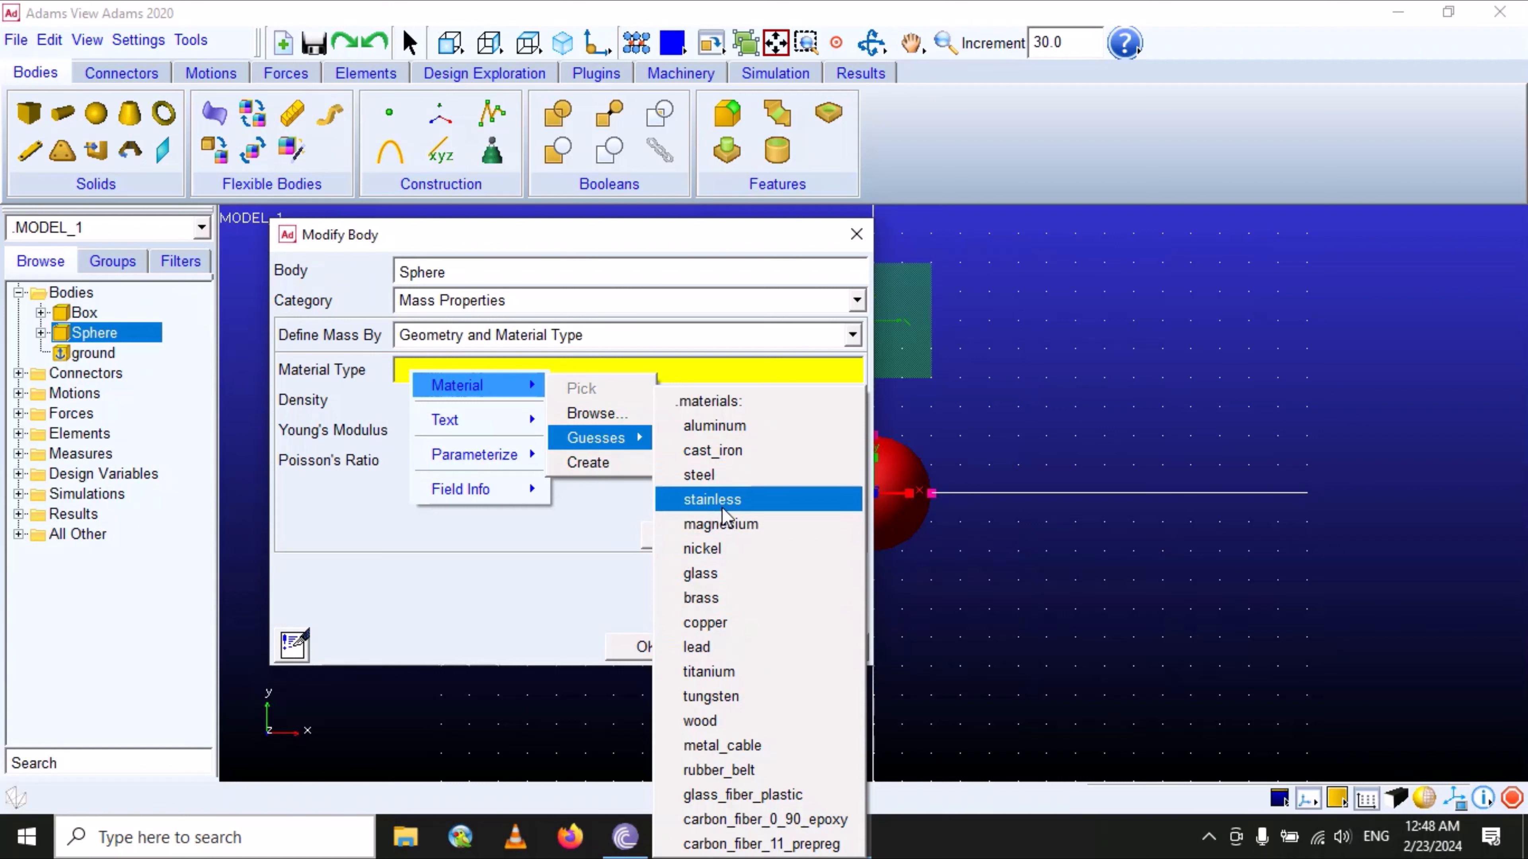
left_click(591, 419)
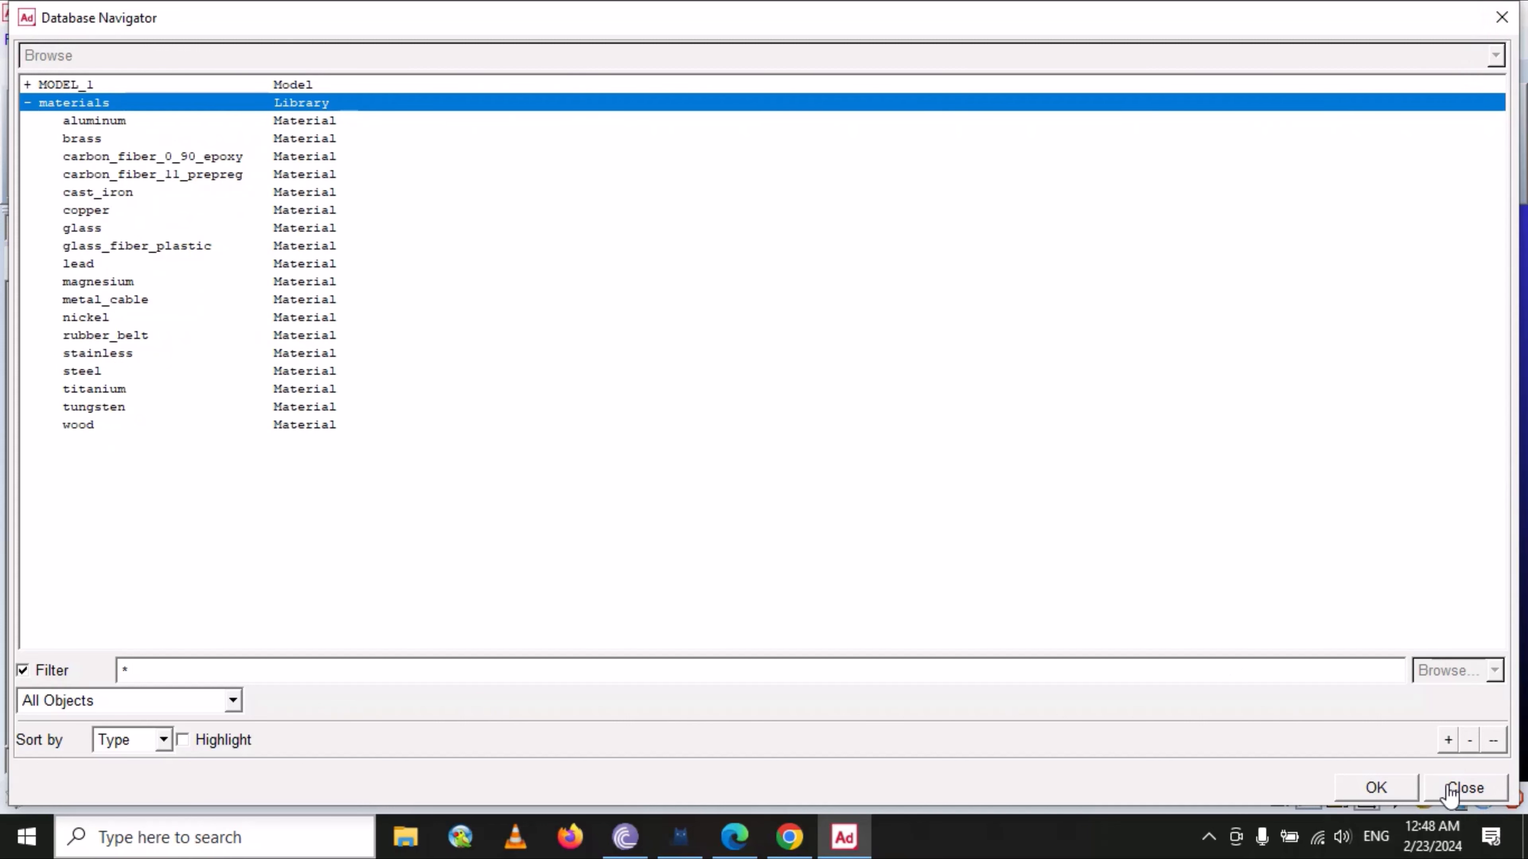
left_click(1463, 788)
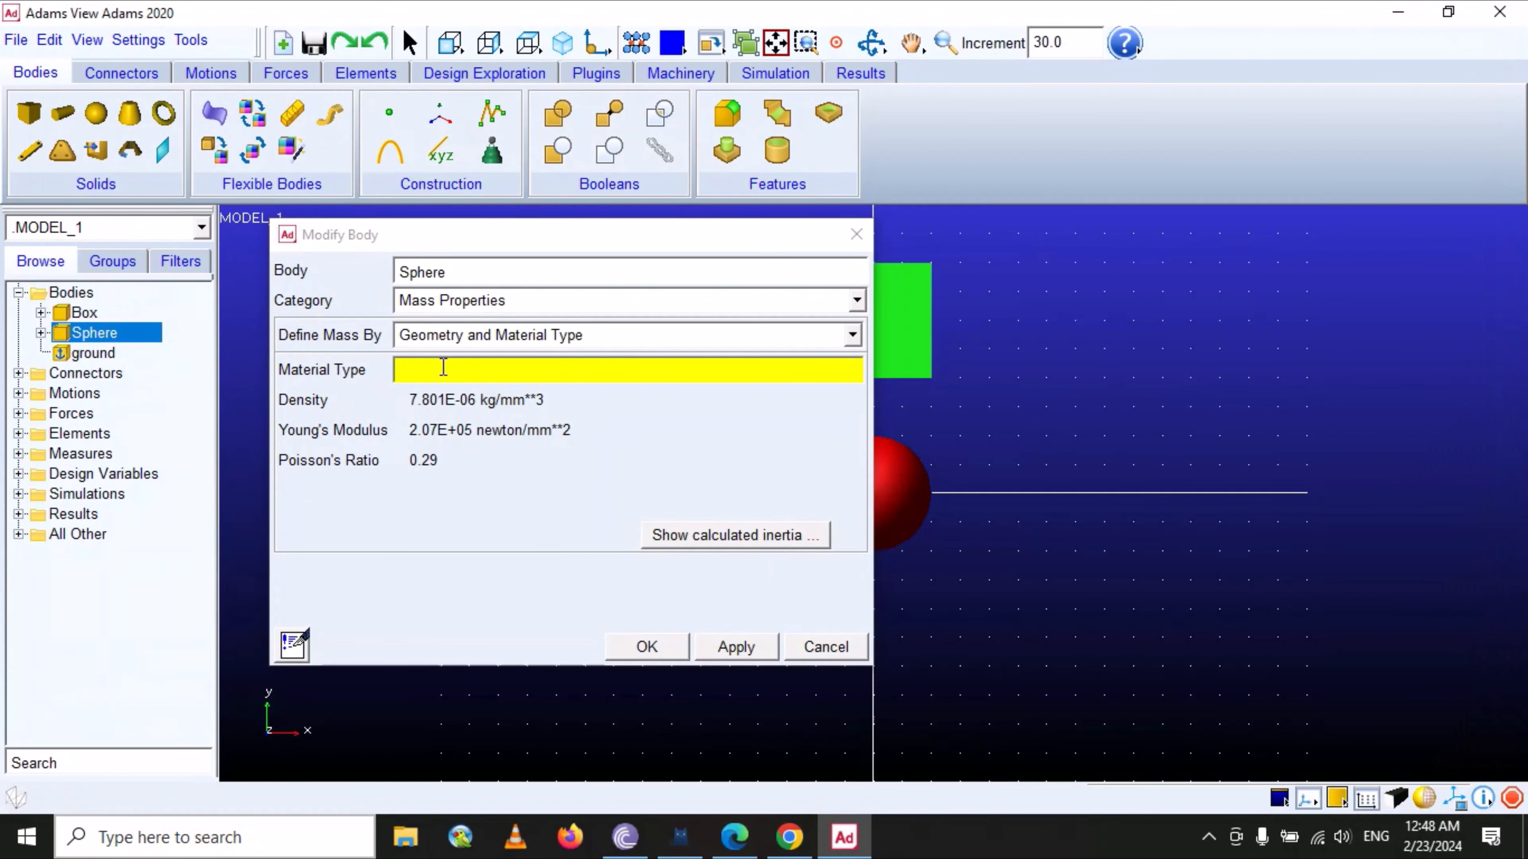
- Start creating a new material from the Sphere's material type and name it Composite1 within MODEL_1
right_click(439, 367)
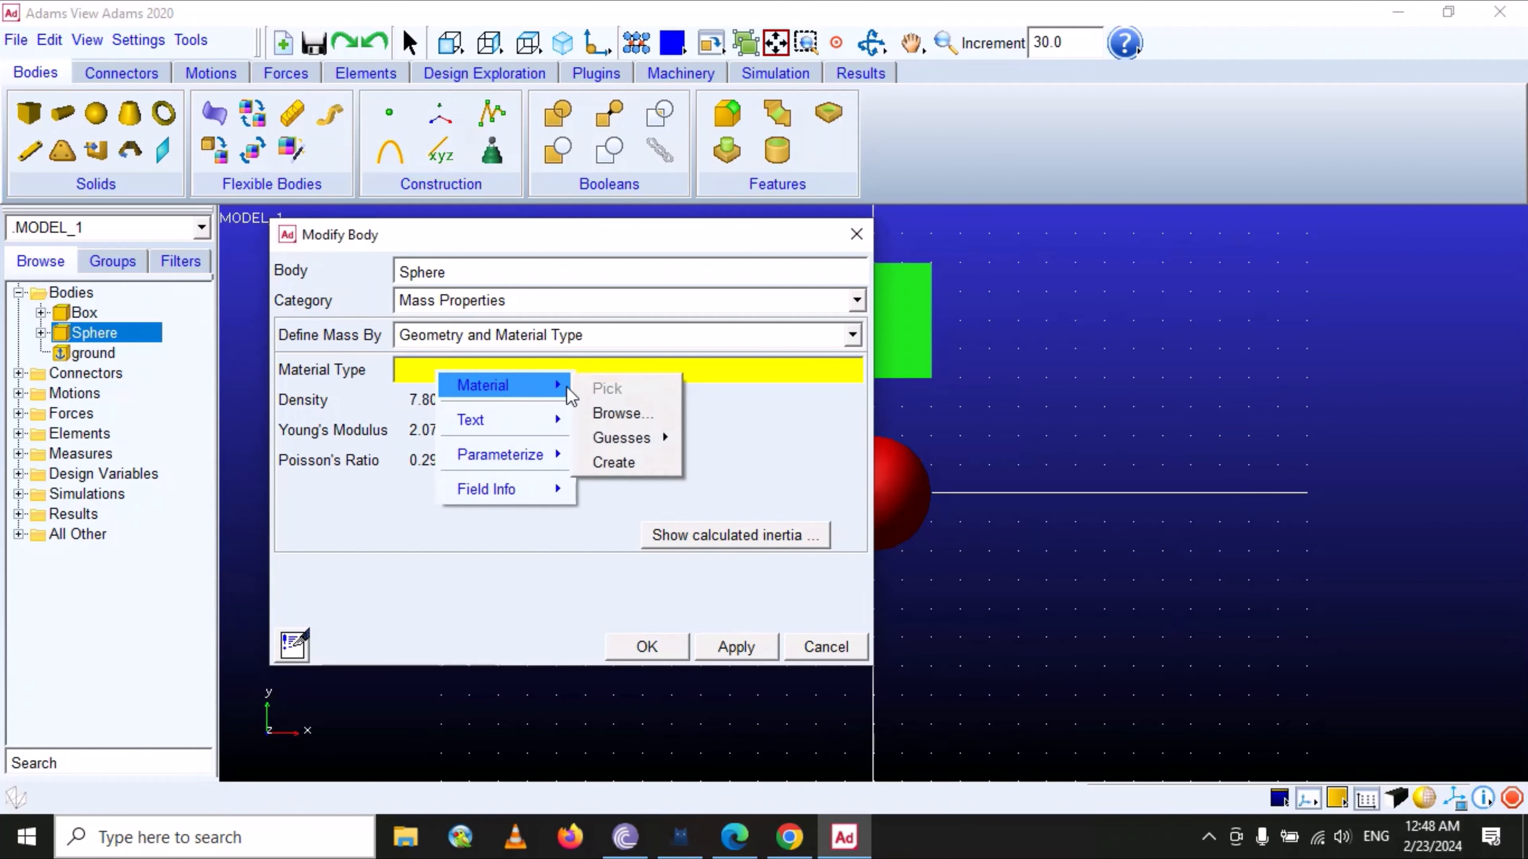
left_click(626, 462)
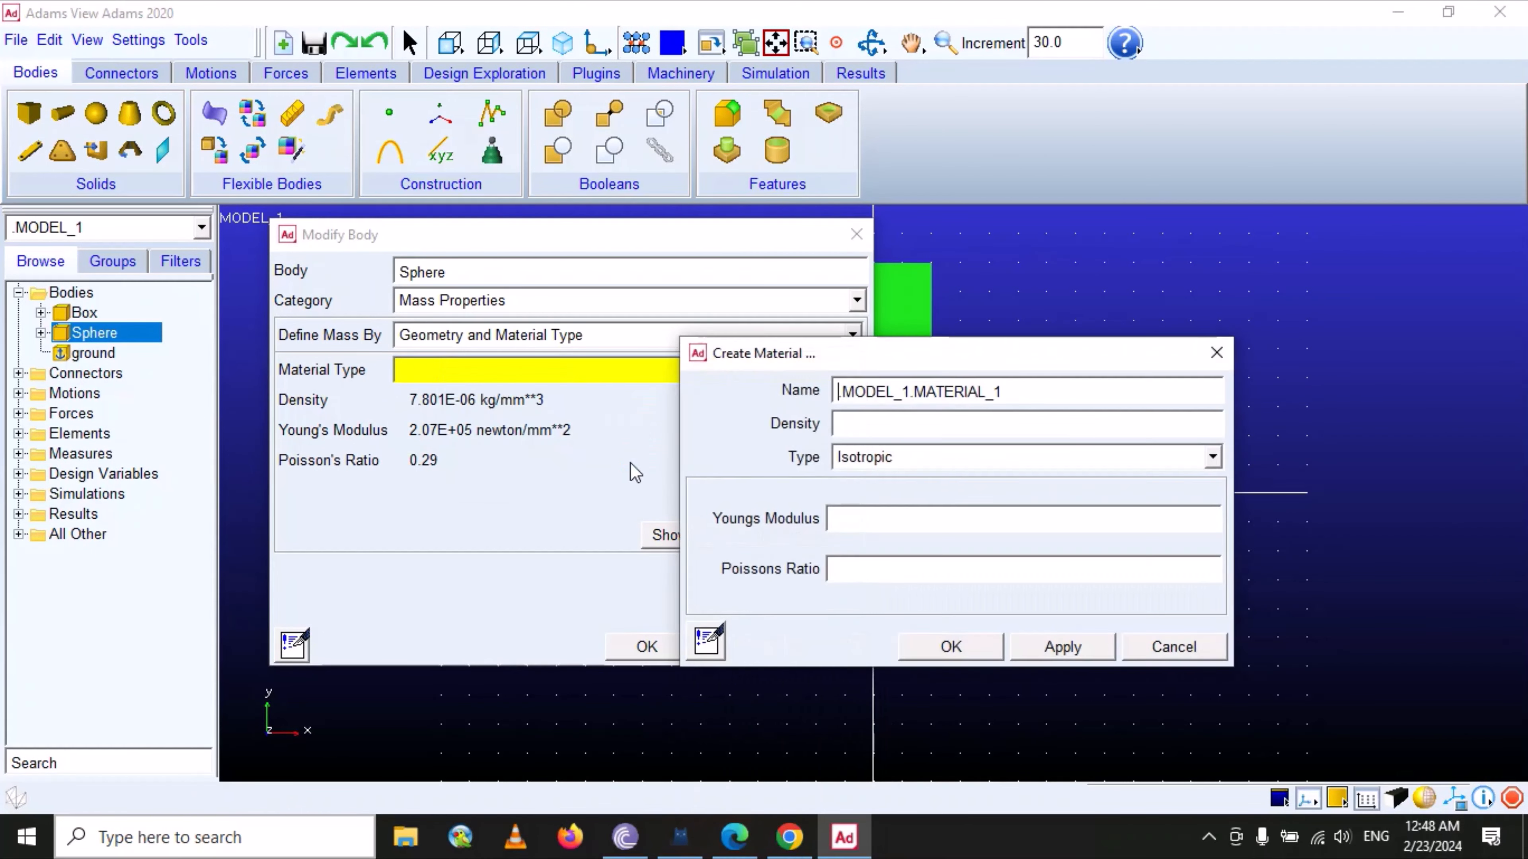
left_click_drag(943, 358, 1021, 202)
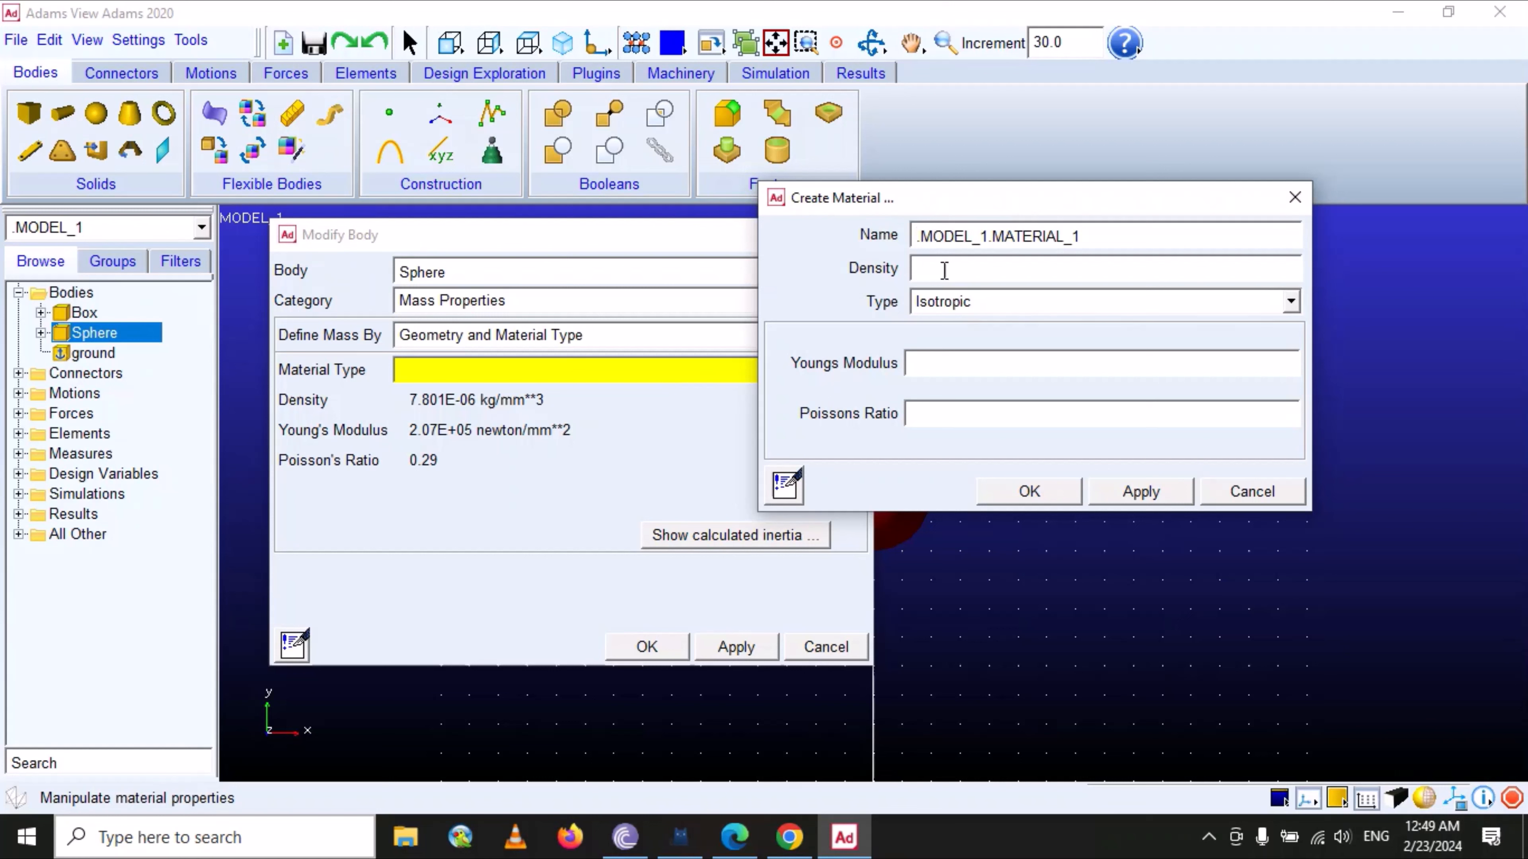
left_click(942, 273)
left_click(941, 425)
left_click_drag(1083, 236, 992, 236)
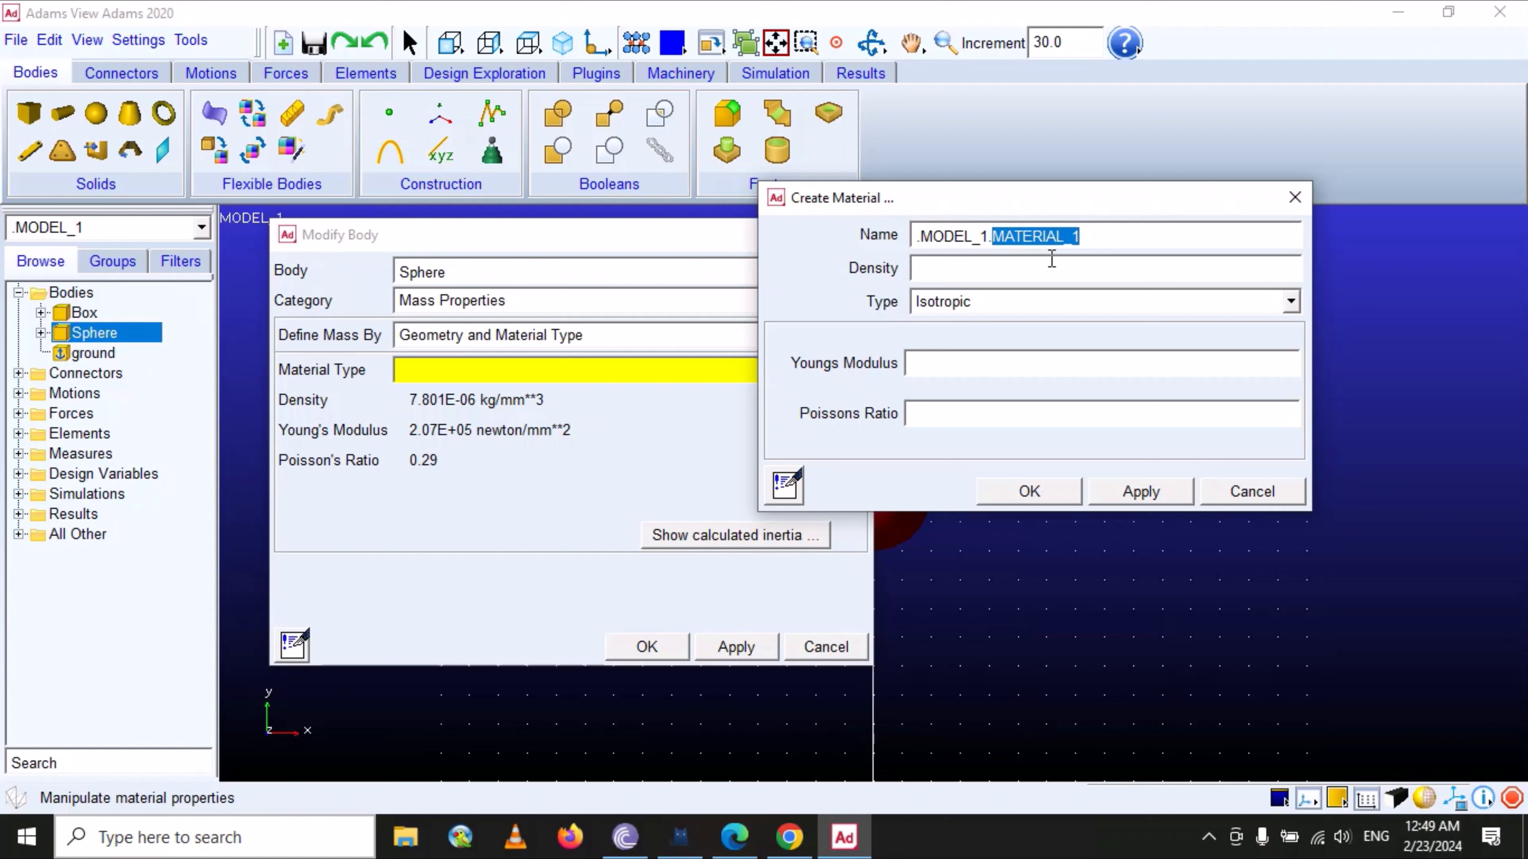
type("Co")
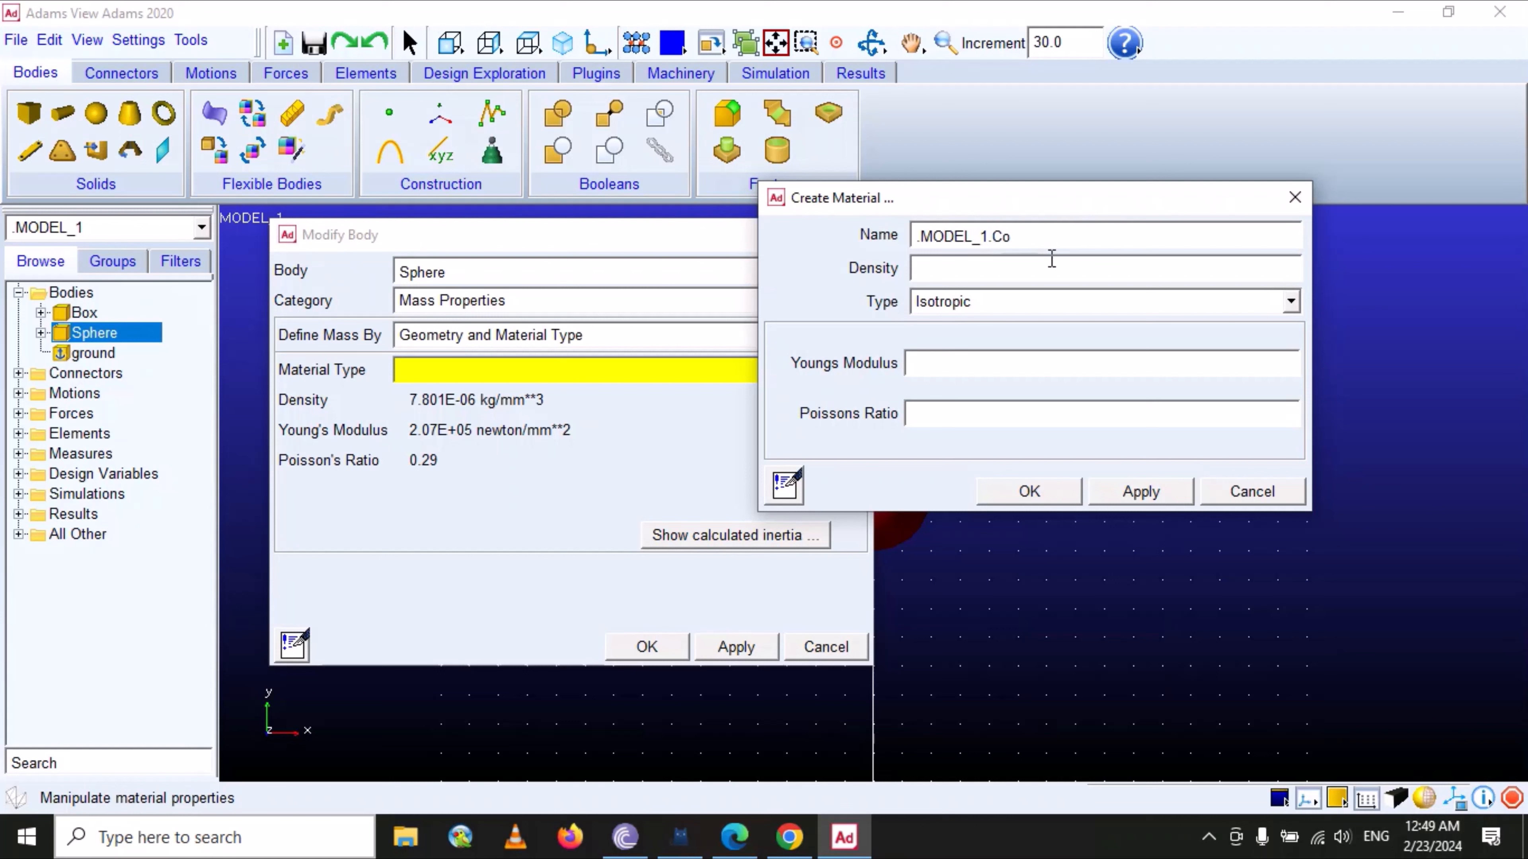
type(",posite")
left_click(1014, 238)
key("BackSpace")
type("m")
left_click(1081, 240)
type("1")
- Try a density of 1000kg/m^3 for Composite1 and cut the entry back to 1000
left_click(1010, 277)
type("1000kg")
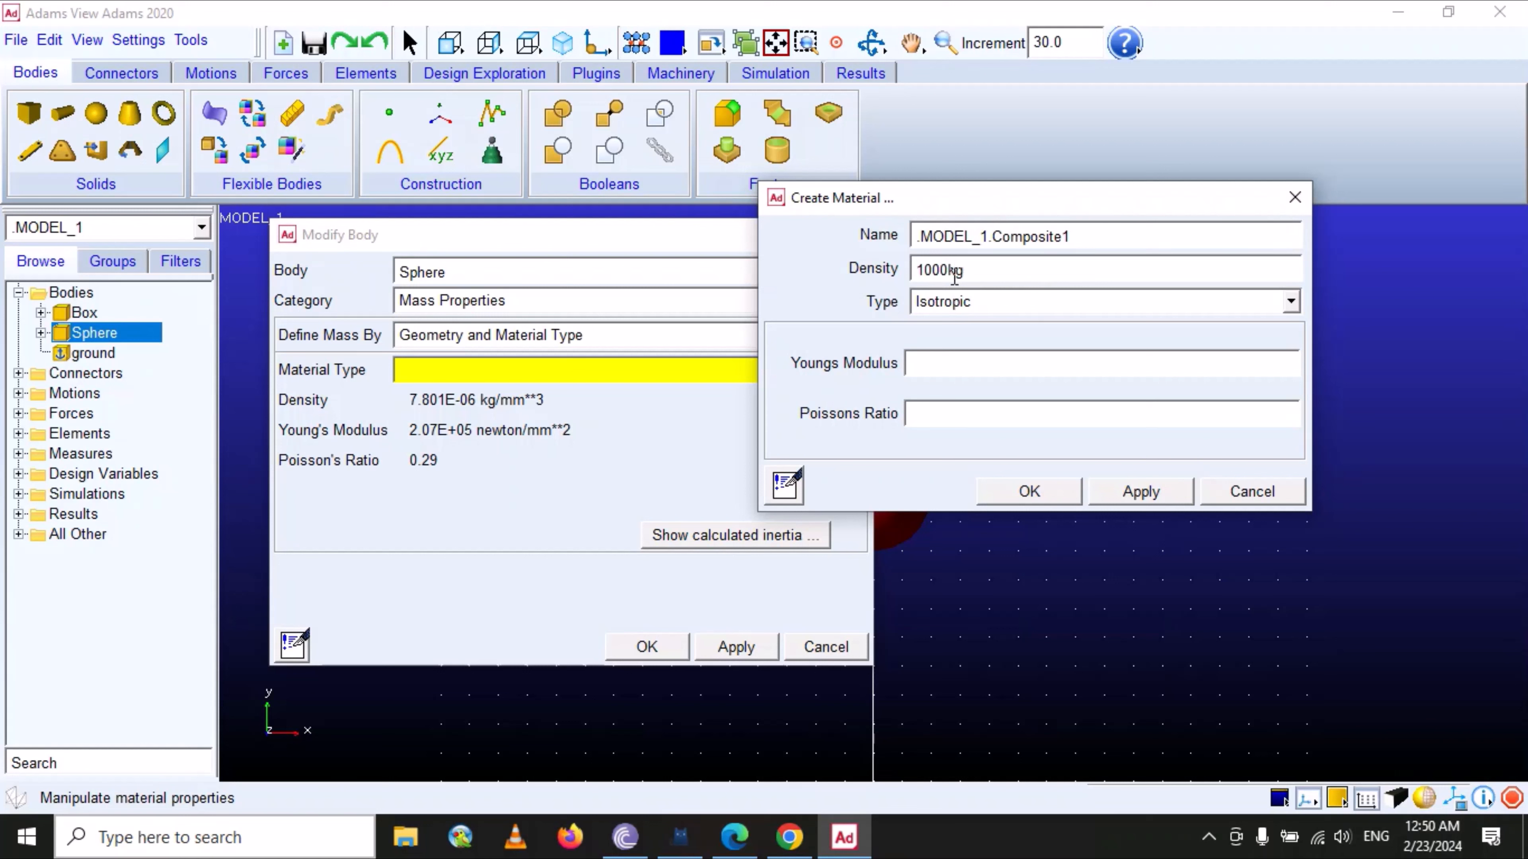
type("/m^3")
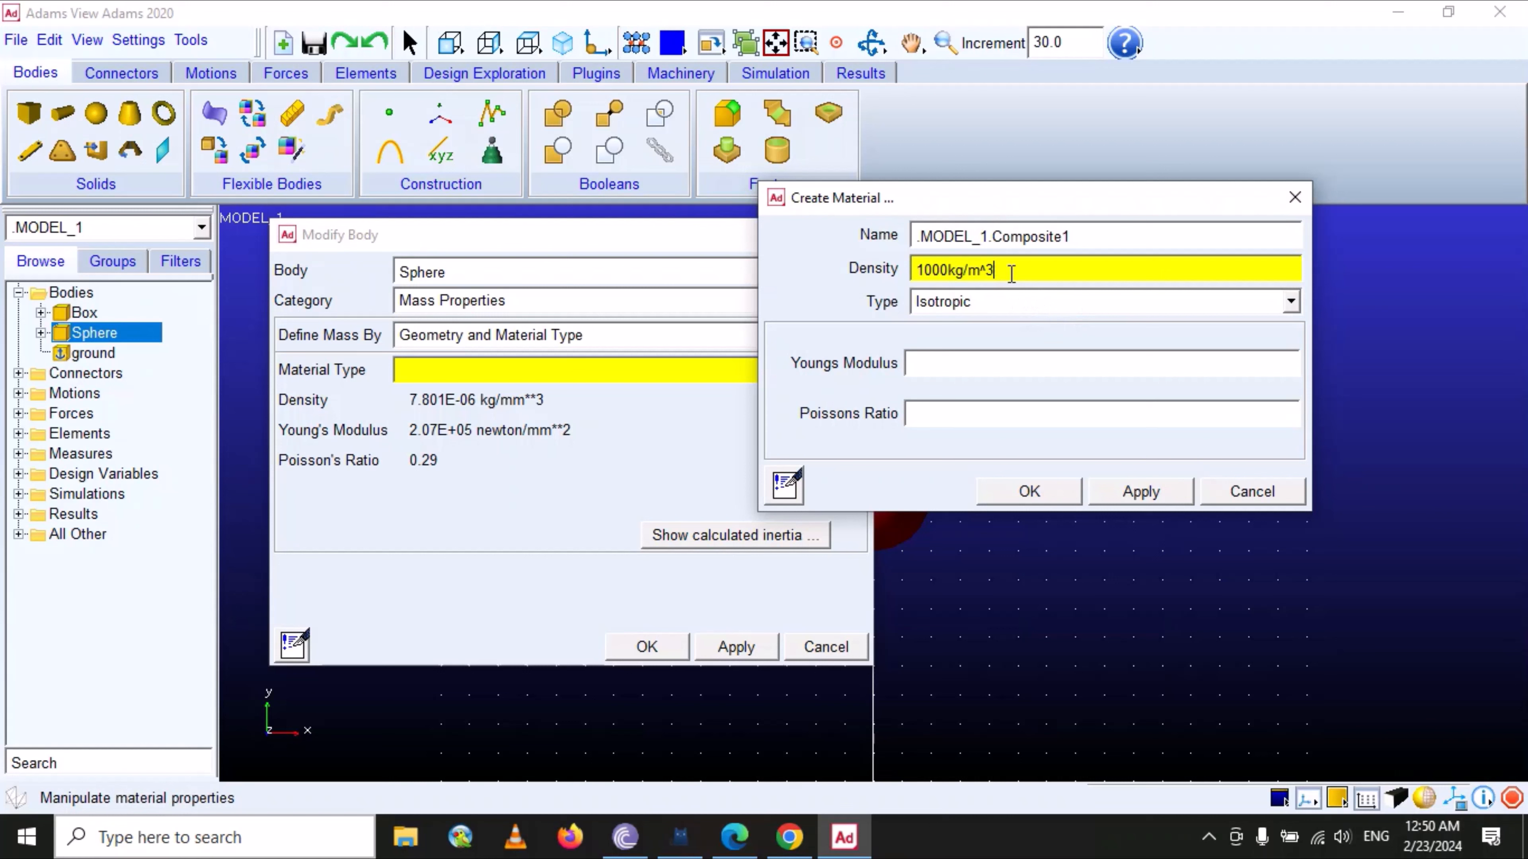
key("BackSpace")
key("BackSpace")
key("BackSpace")
key("BackSpace")
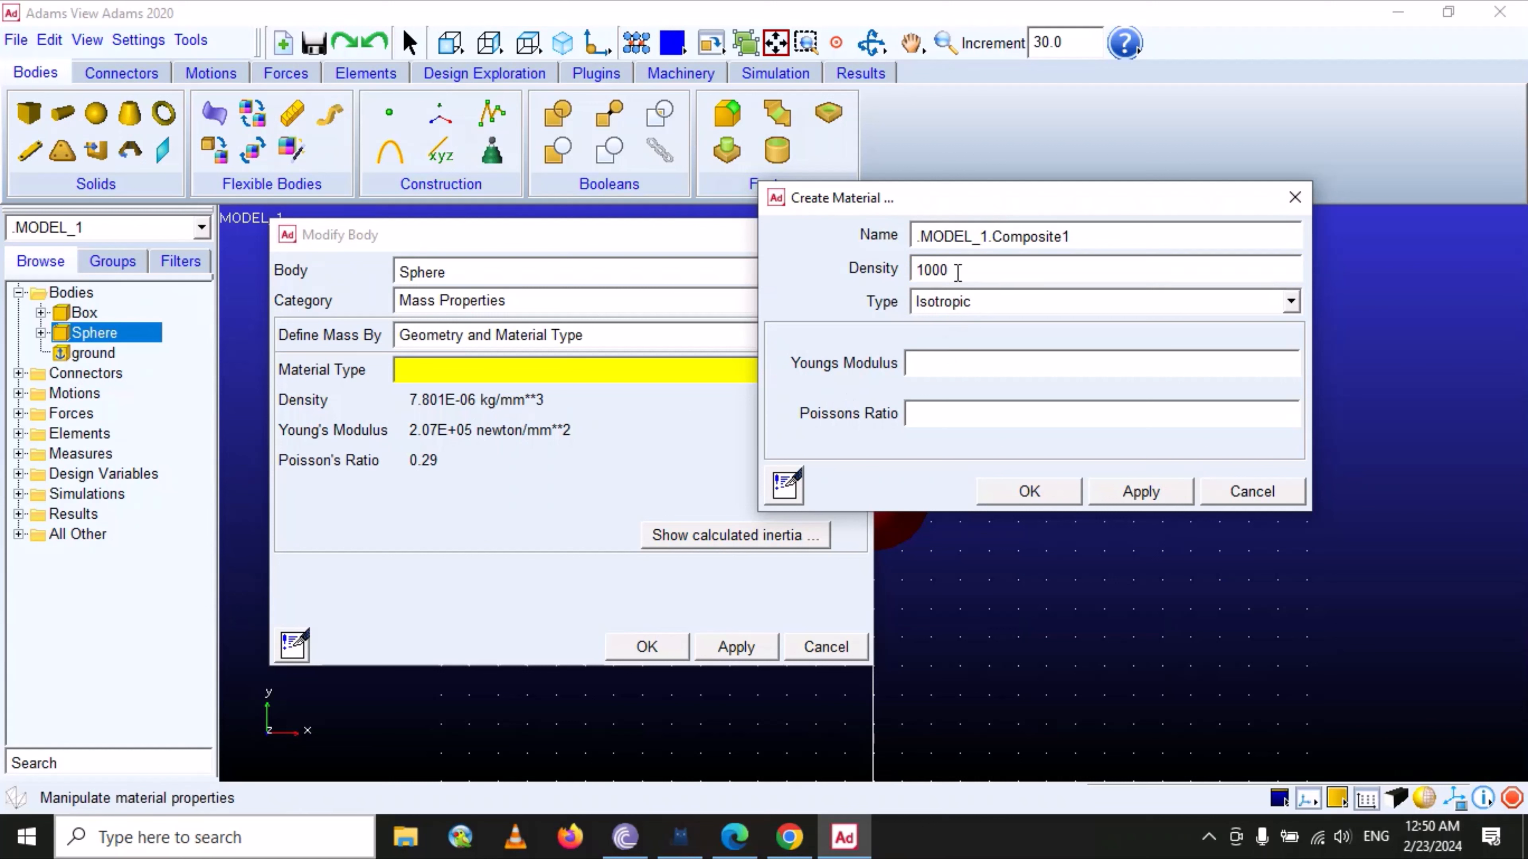
- Complete the density of Composite1 with its units as 1000kg/m**3, keeping the material type Isotropic
type("/**")
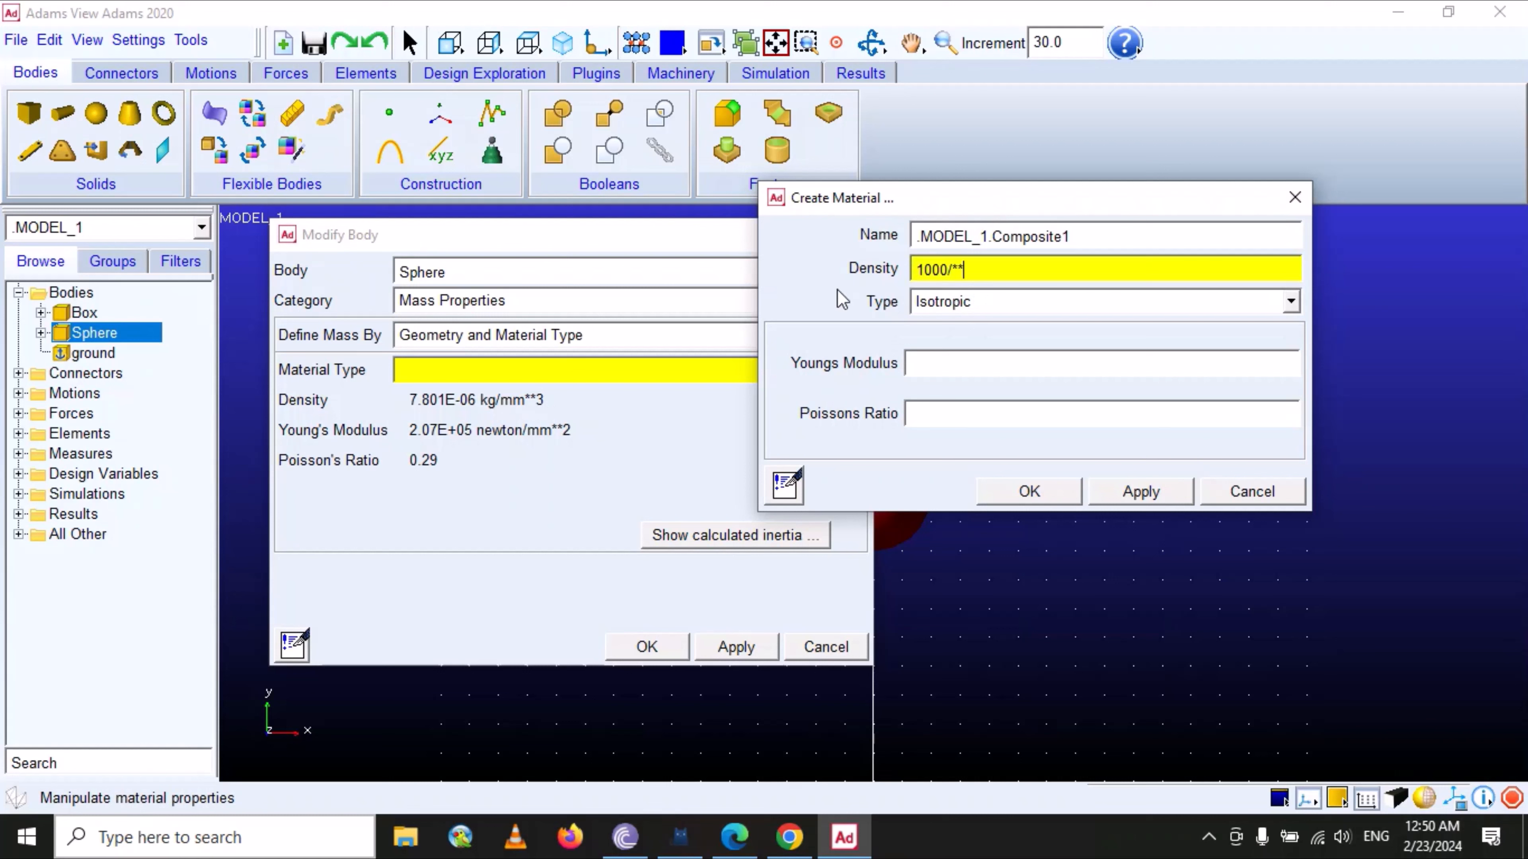
type("3")
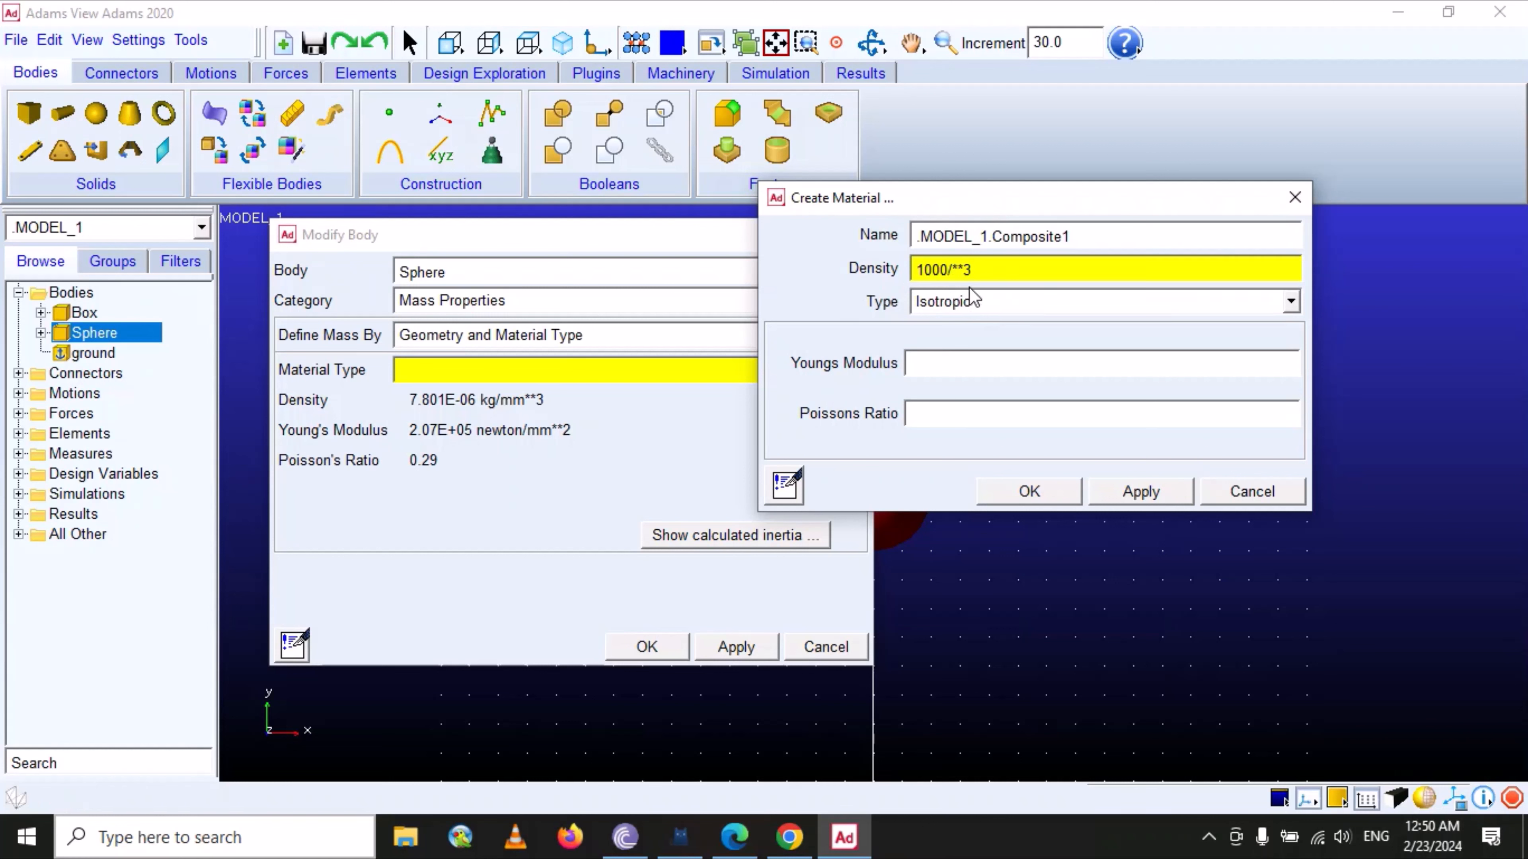
type("m")
left_click(1027, 267)
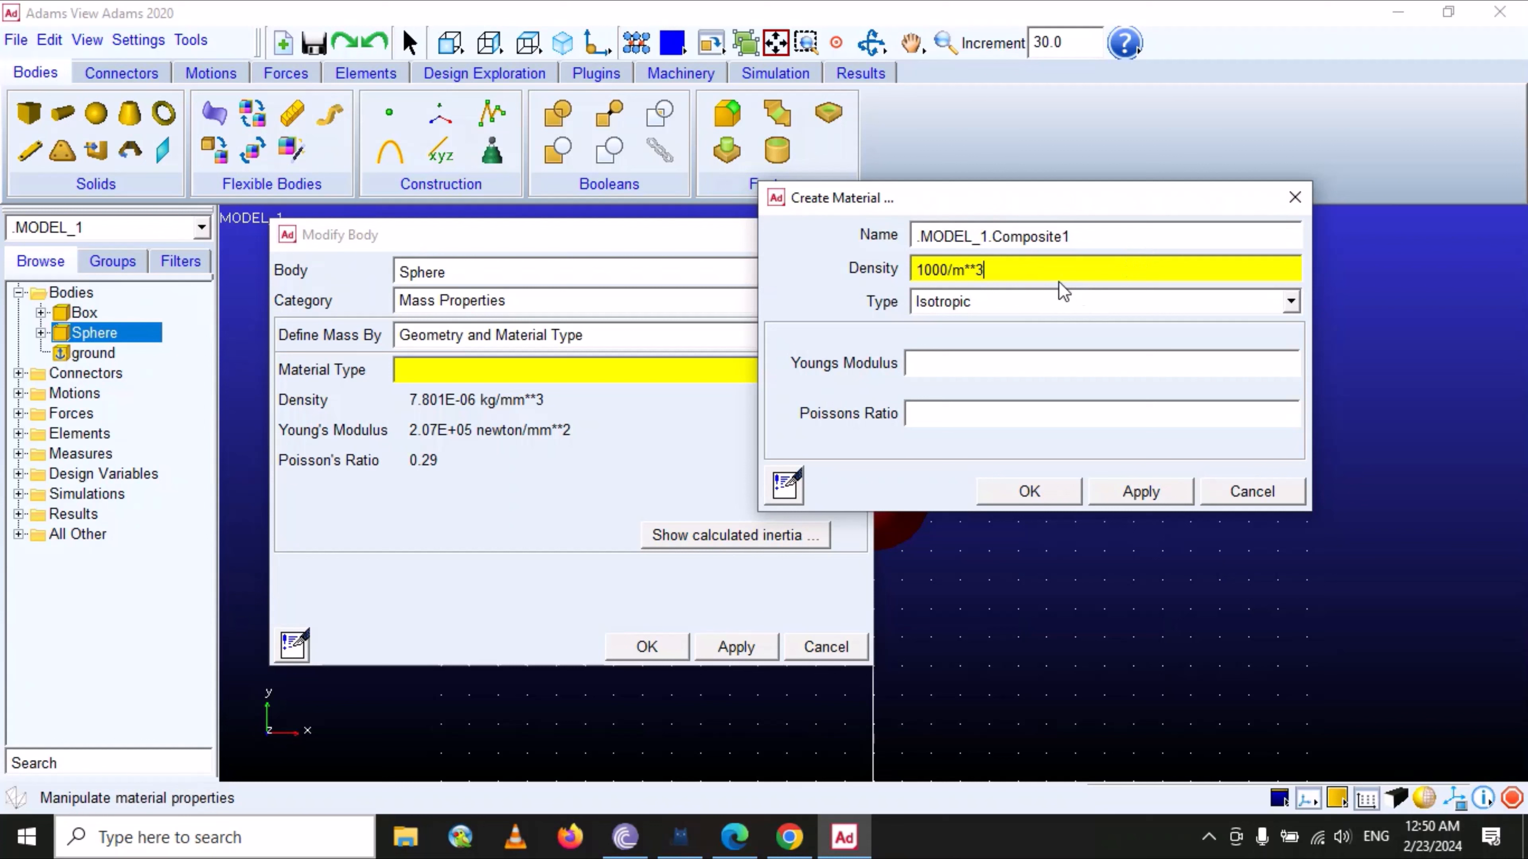
left_click(1024, 307)
left_click(1024, 269)
type("kg")
left_click(991, 300)
left_click(995, 322)
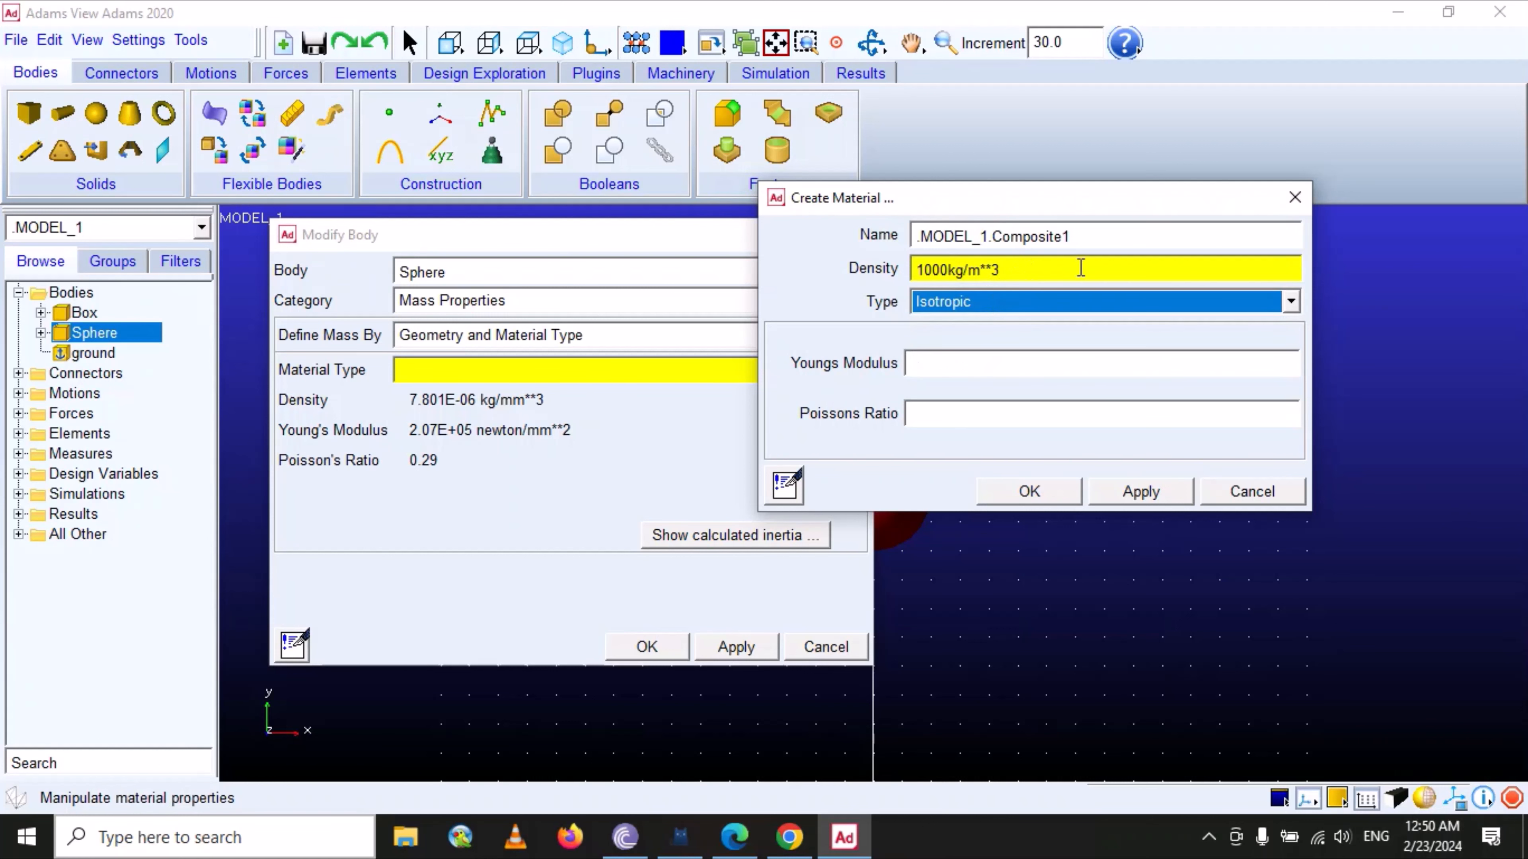
left_click(1081, 268)
- Change the type of Composite1 to Orthotropic Beam and examine its stiffness entries E, Gxy and Gzx
left_click(945, 364)
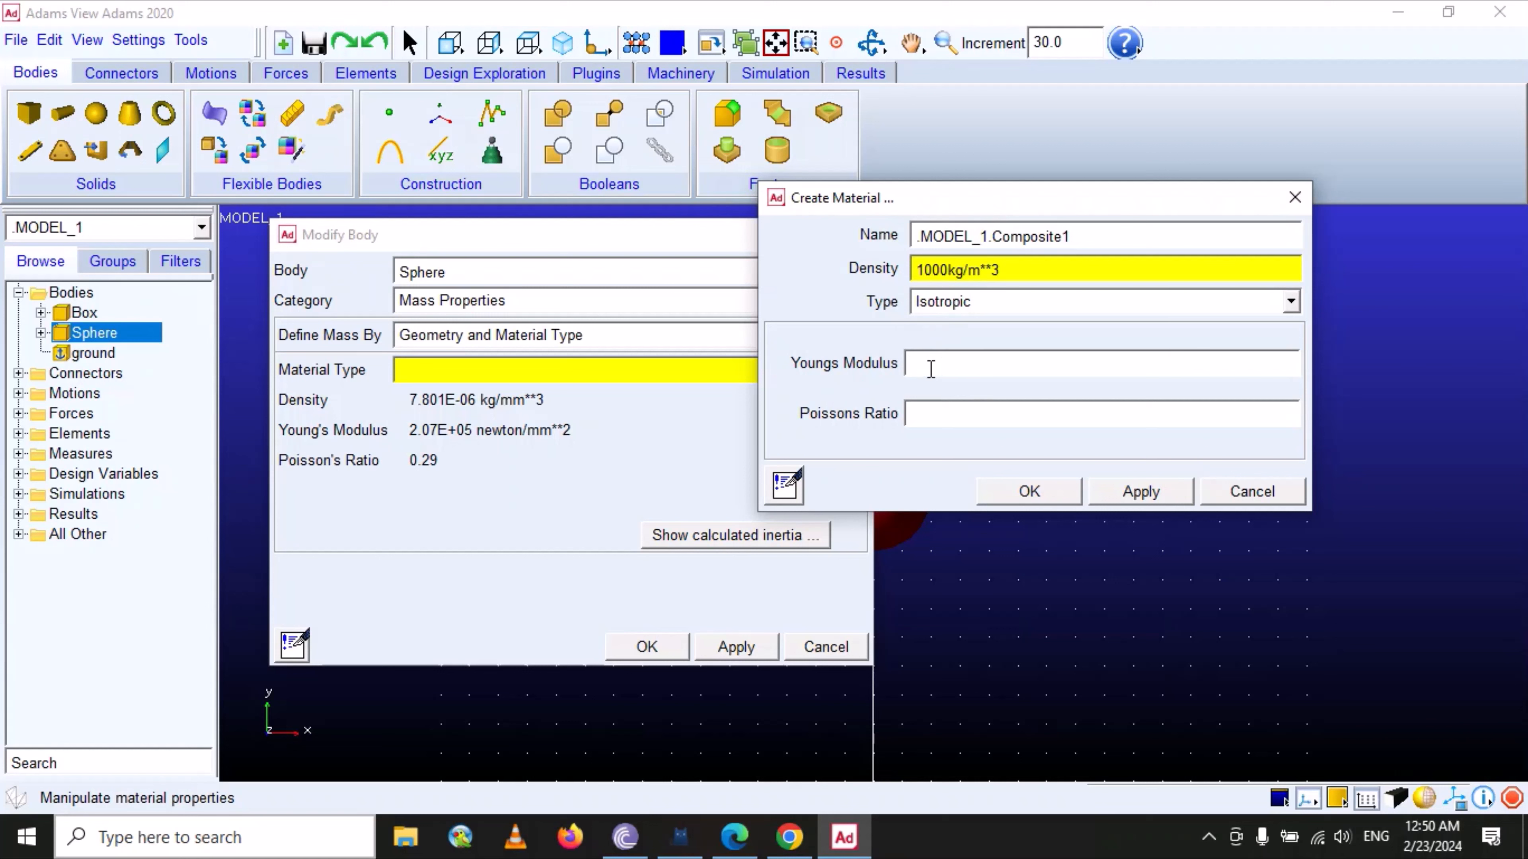
left_click(946, 415)
left_click(1291, 302)
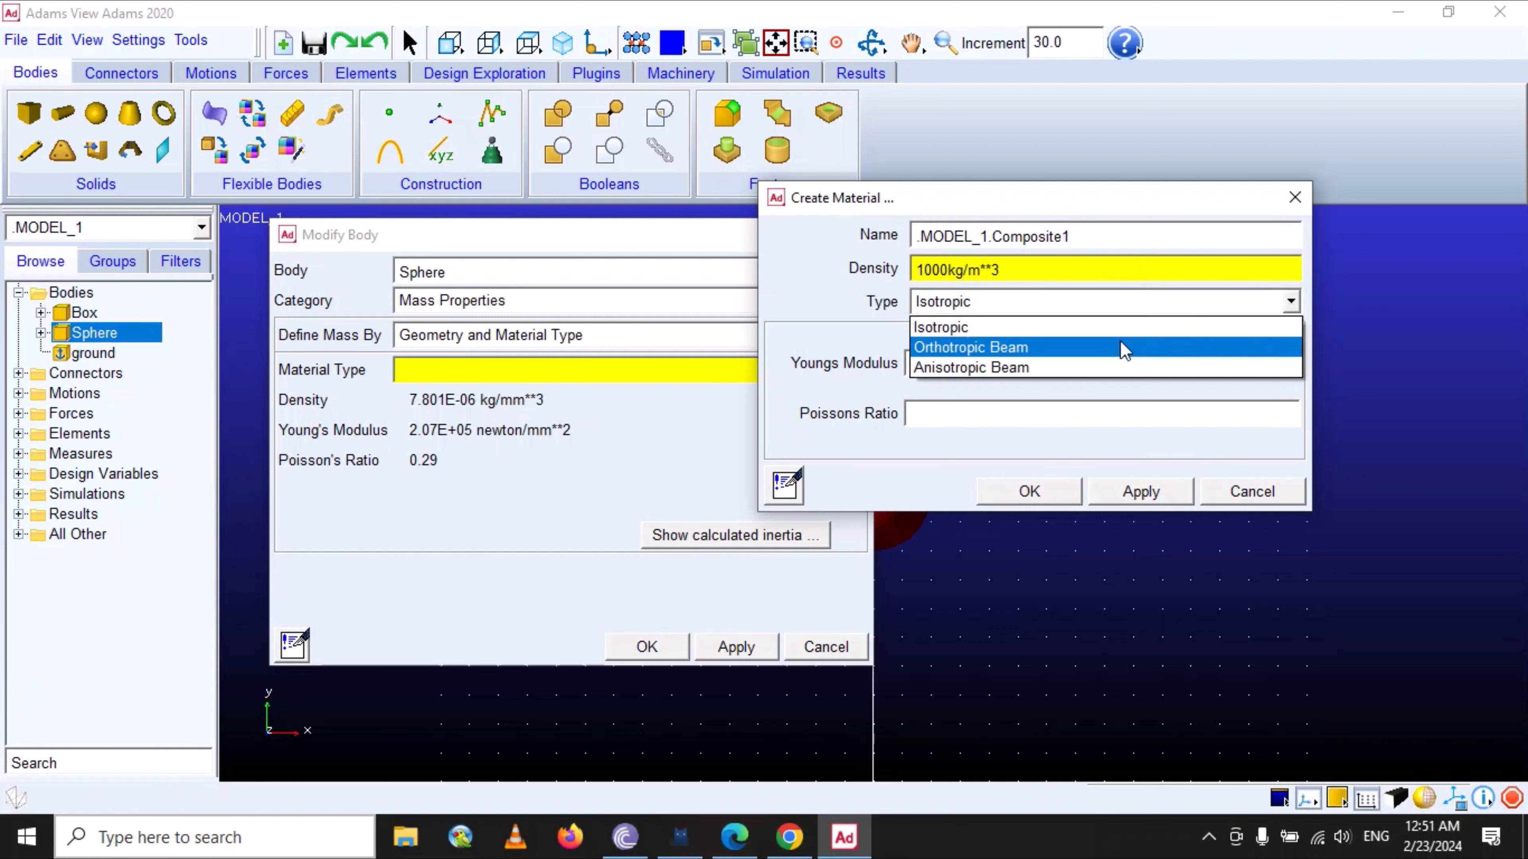
left_click(979, 348)
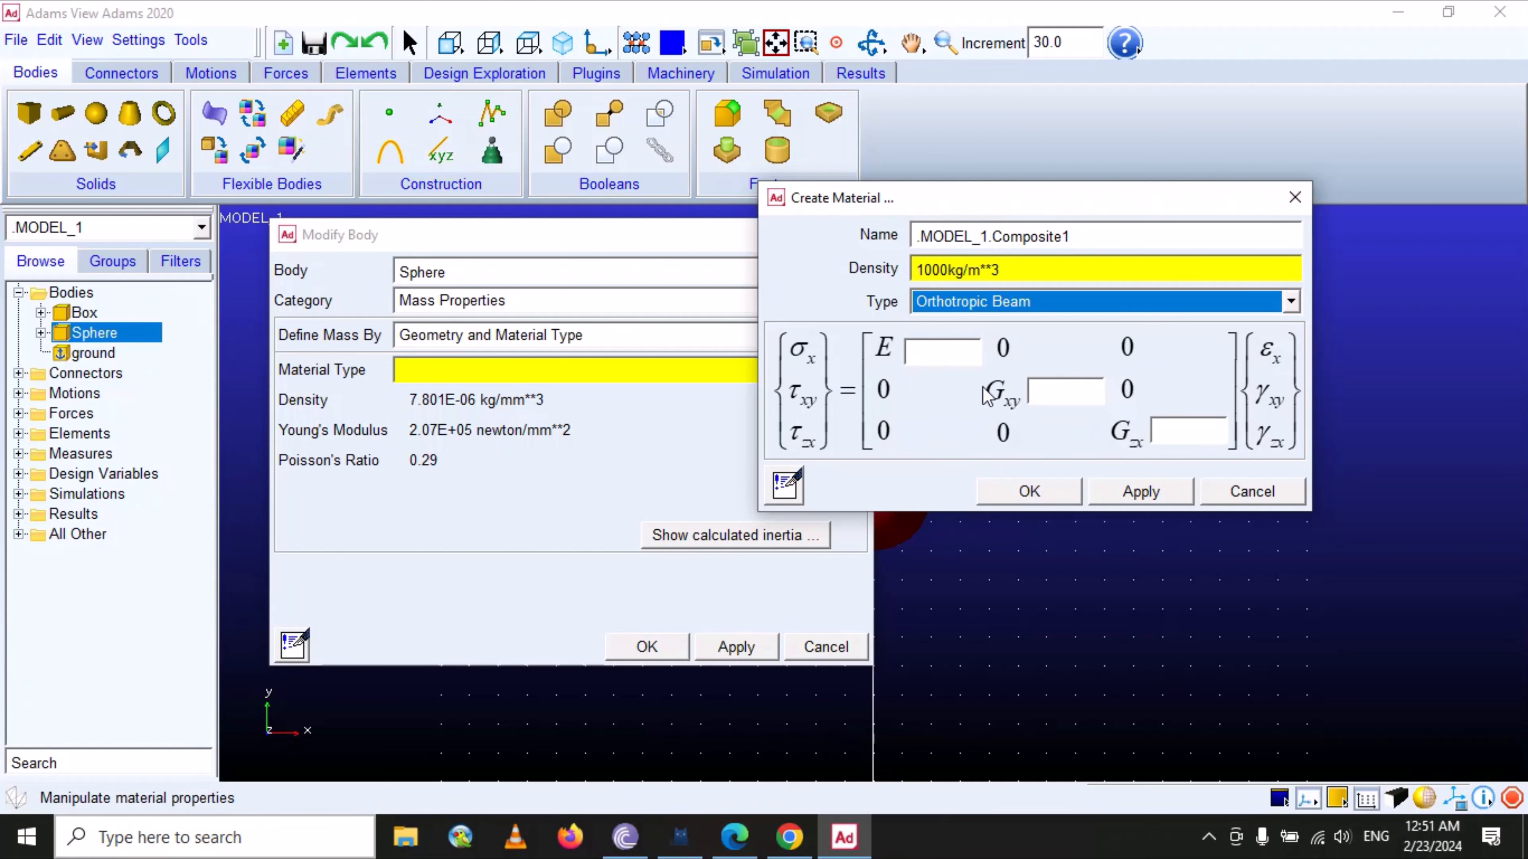
left_click(954, 362)
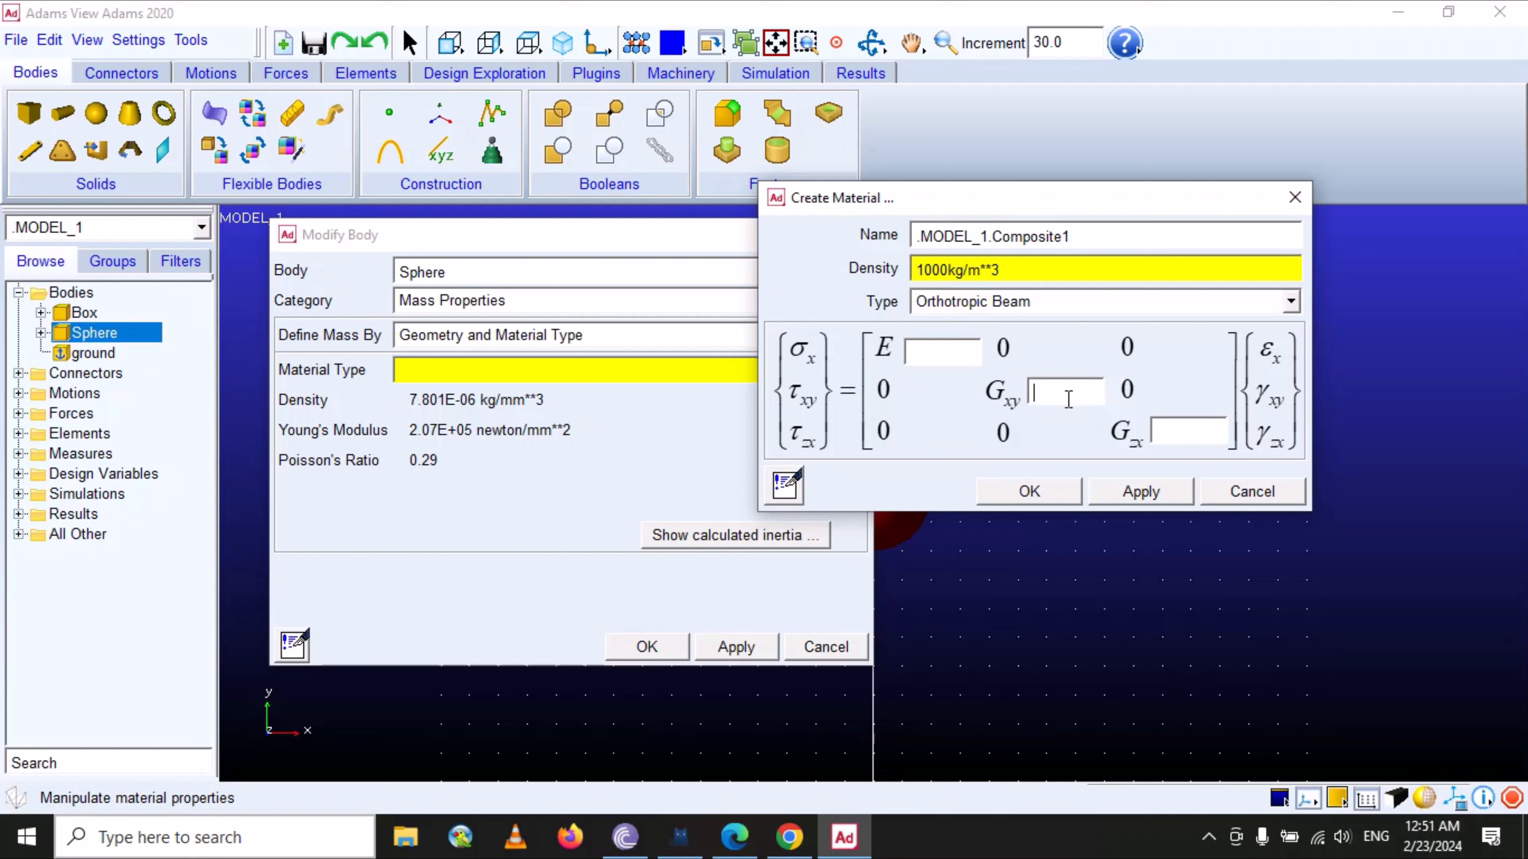
- Cut the density of Composite1 back to 1000 without units
left_click_drag(1025, 268, 951, 271)
key("BackSpace")
key("Return")
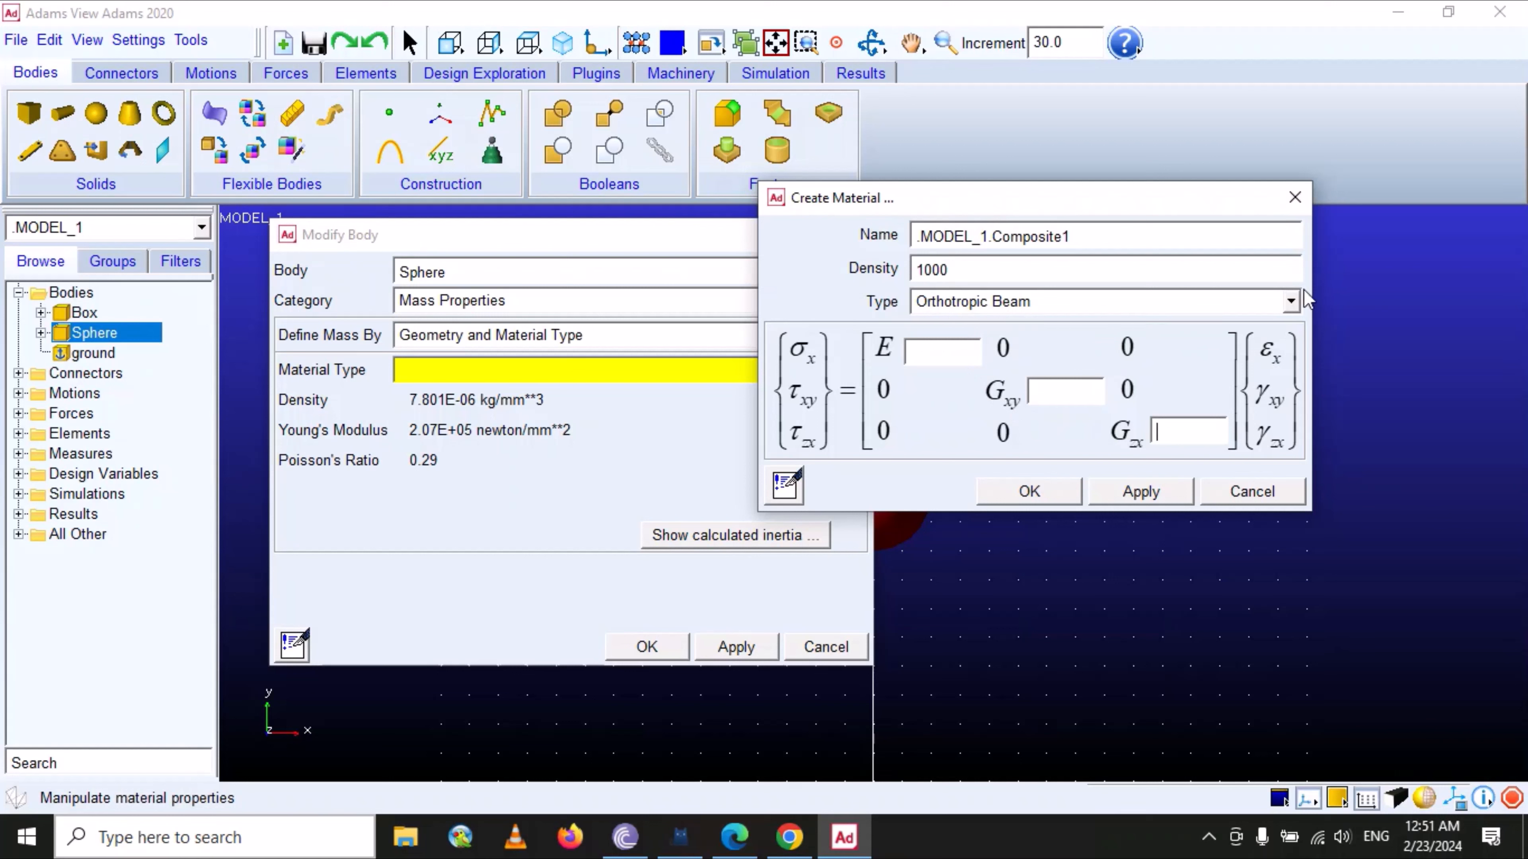
- Change the type of Composite1 to Anisotropic Beam and examine its stiffness entries from c11 to c33
left_click(1290, 302)
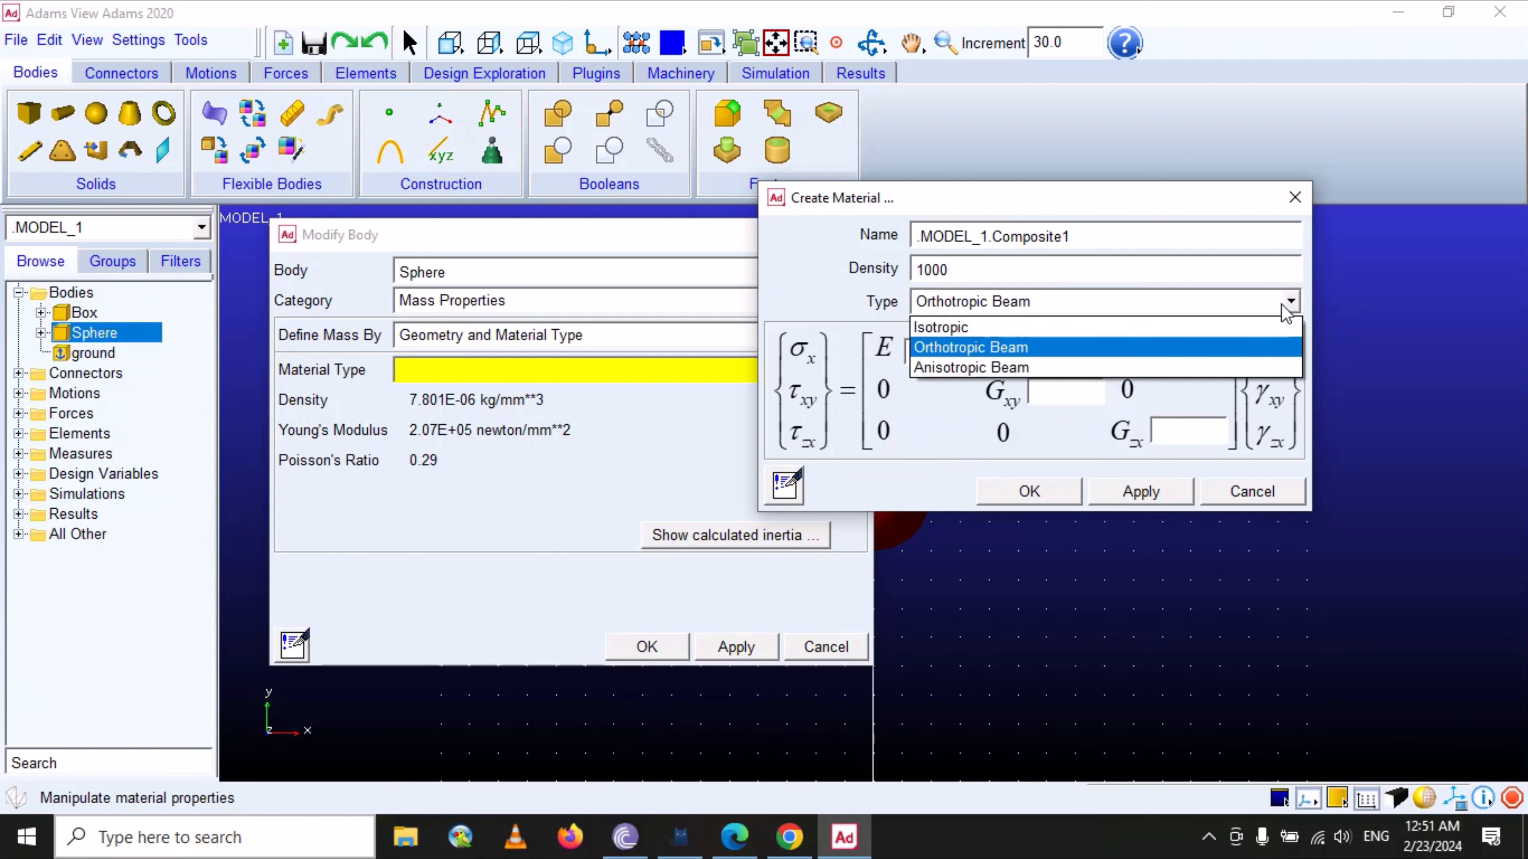
left_click(973, 368)
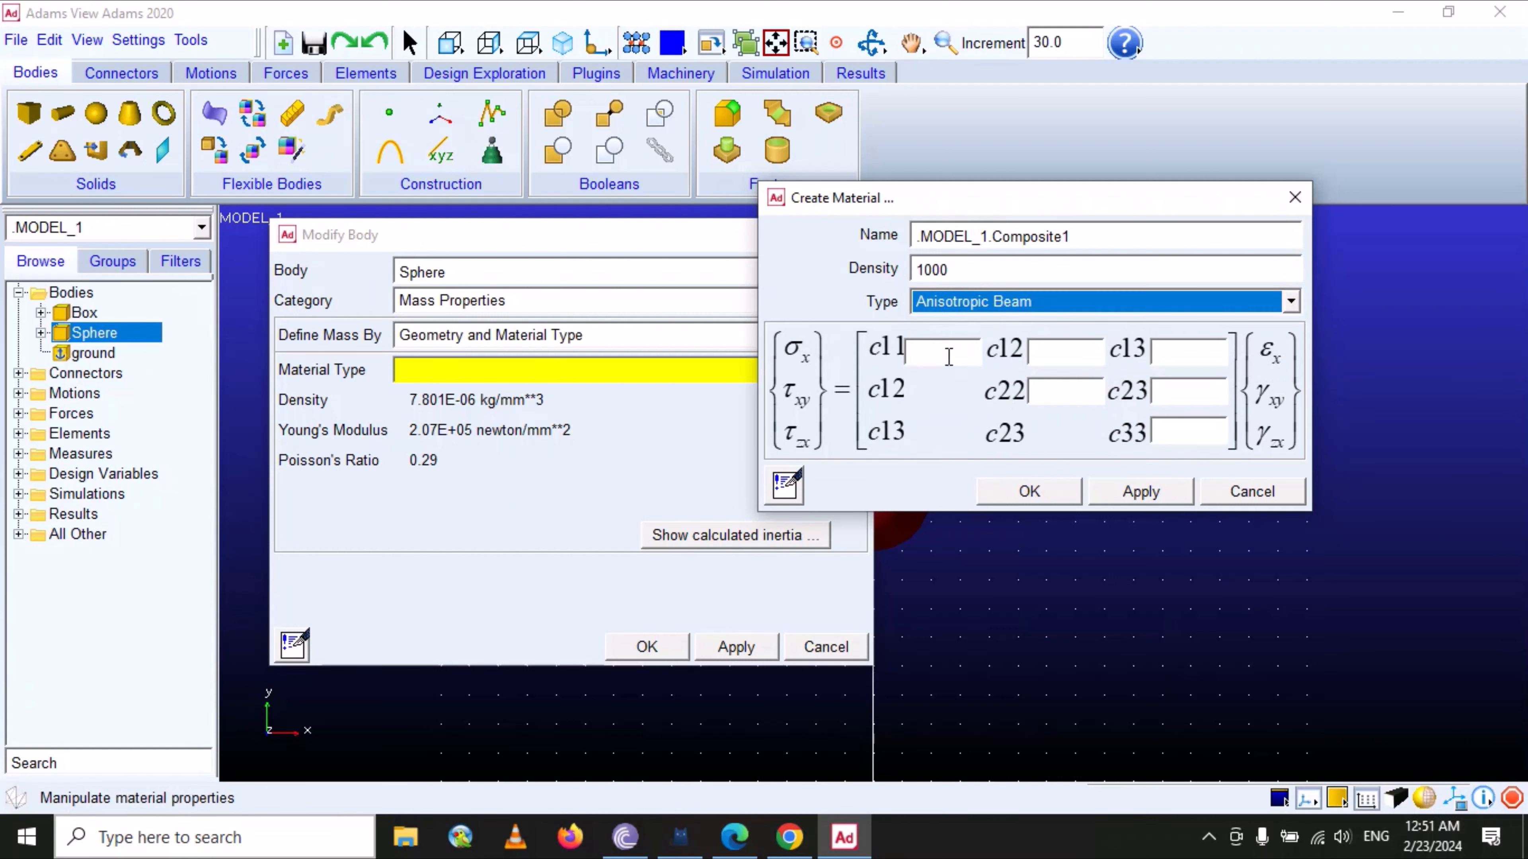
left_click(964, 357)
left_click(1080, 349)
left_click(1076, 389)
left_click(1179, 350)
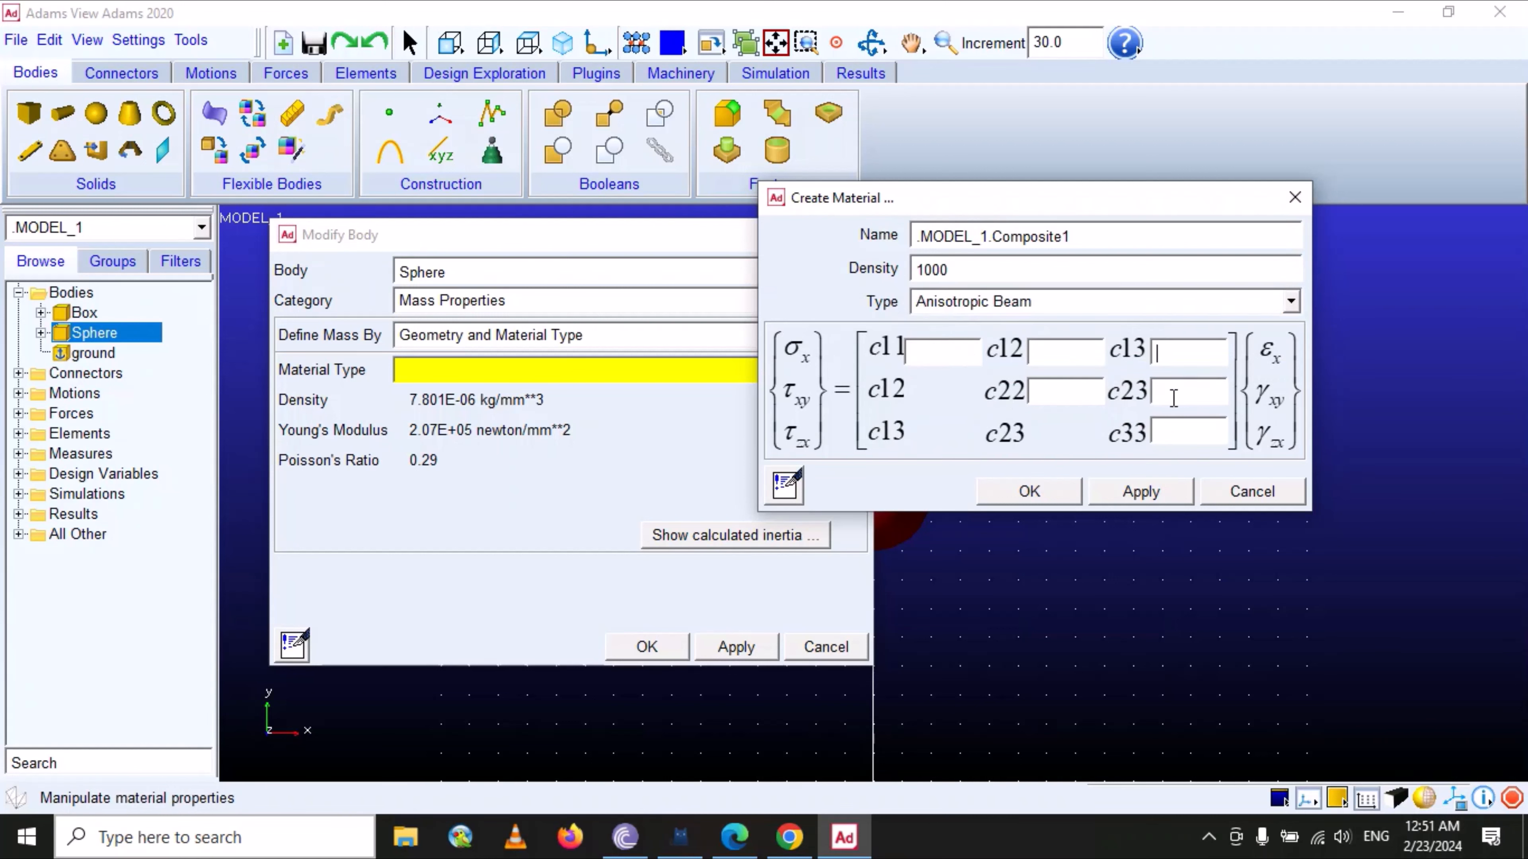
left_click(1175, 402)
left_click(1183, 438)
- Return Composite1 to the Isotropic type, look at its Youngs Modulus and Poissons Ratio entries, and discard the new material
left_click(1290, 302)
left_click(1002, 326)
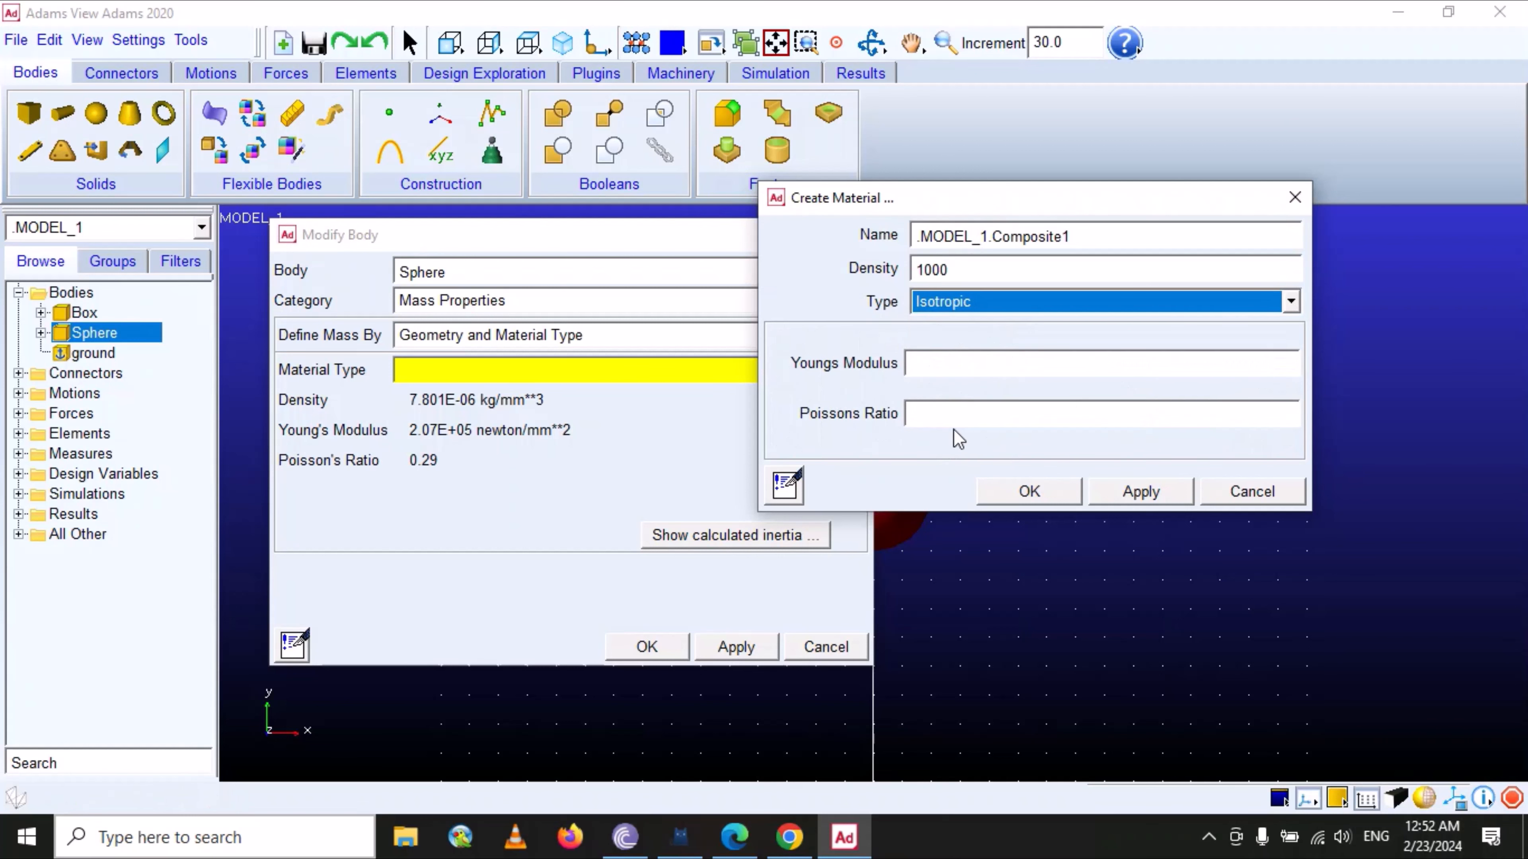
left_click(951, 421)
left_click(926, 364)
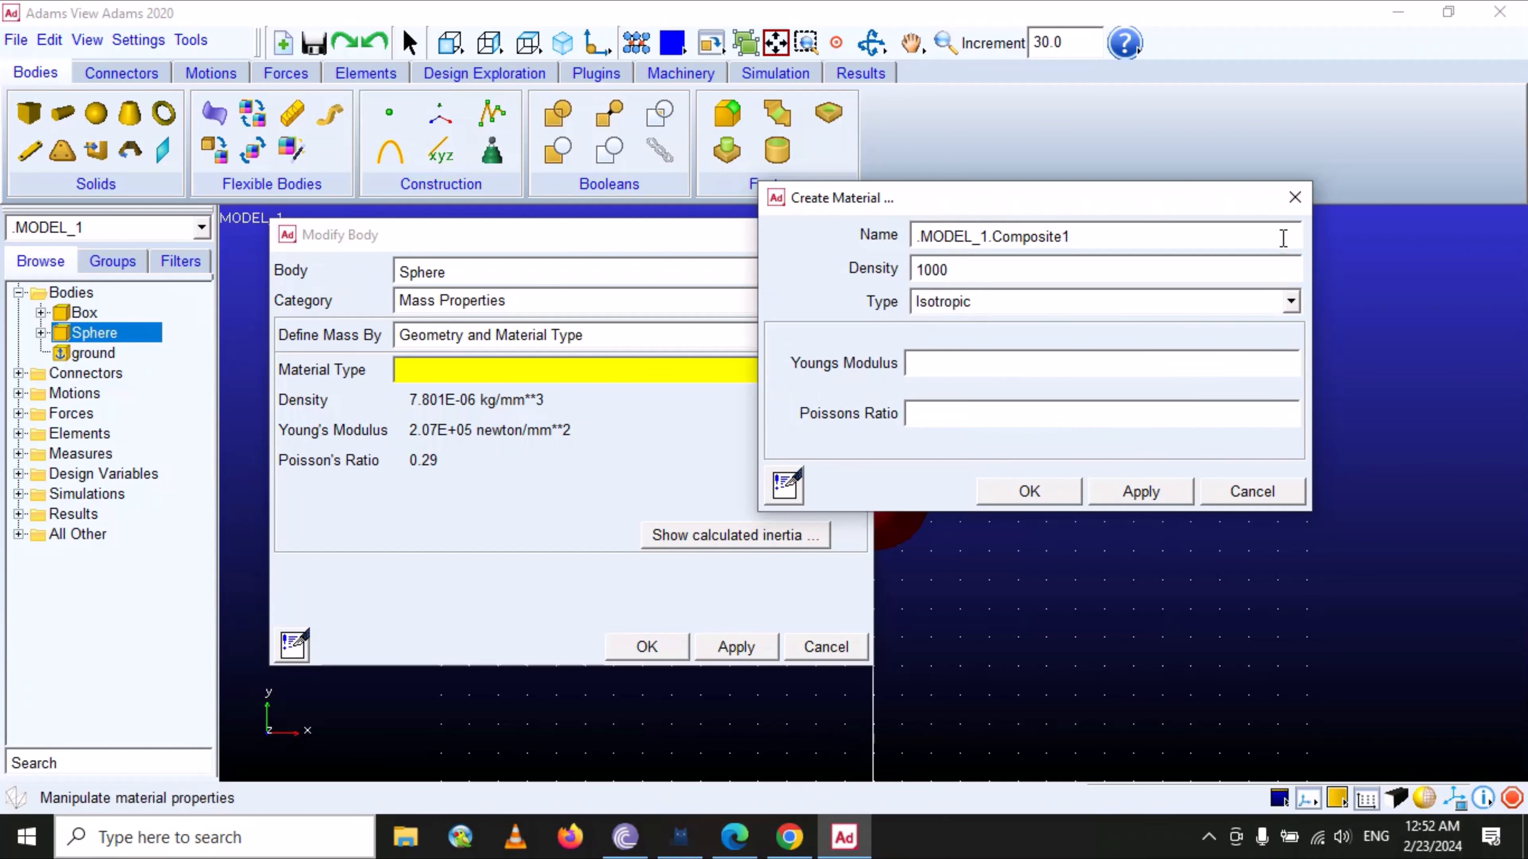
left_click(1295, 197)
- Assign the predefined material copper to the Sphere and accept the body changes
right_click(502, 369)
mouse_move(553, 384)
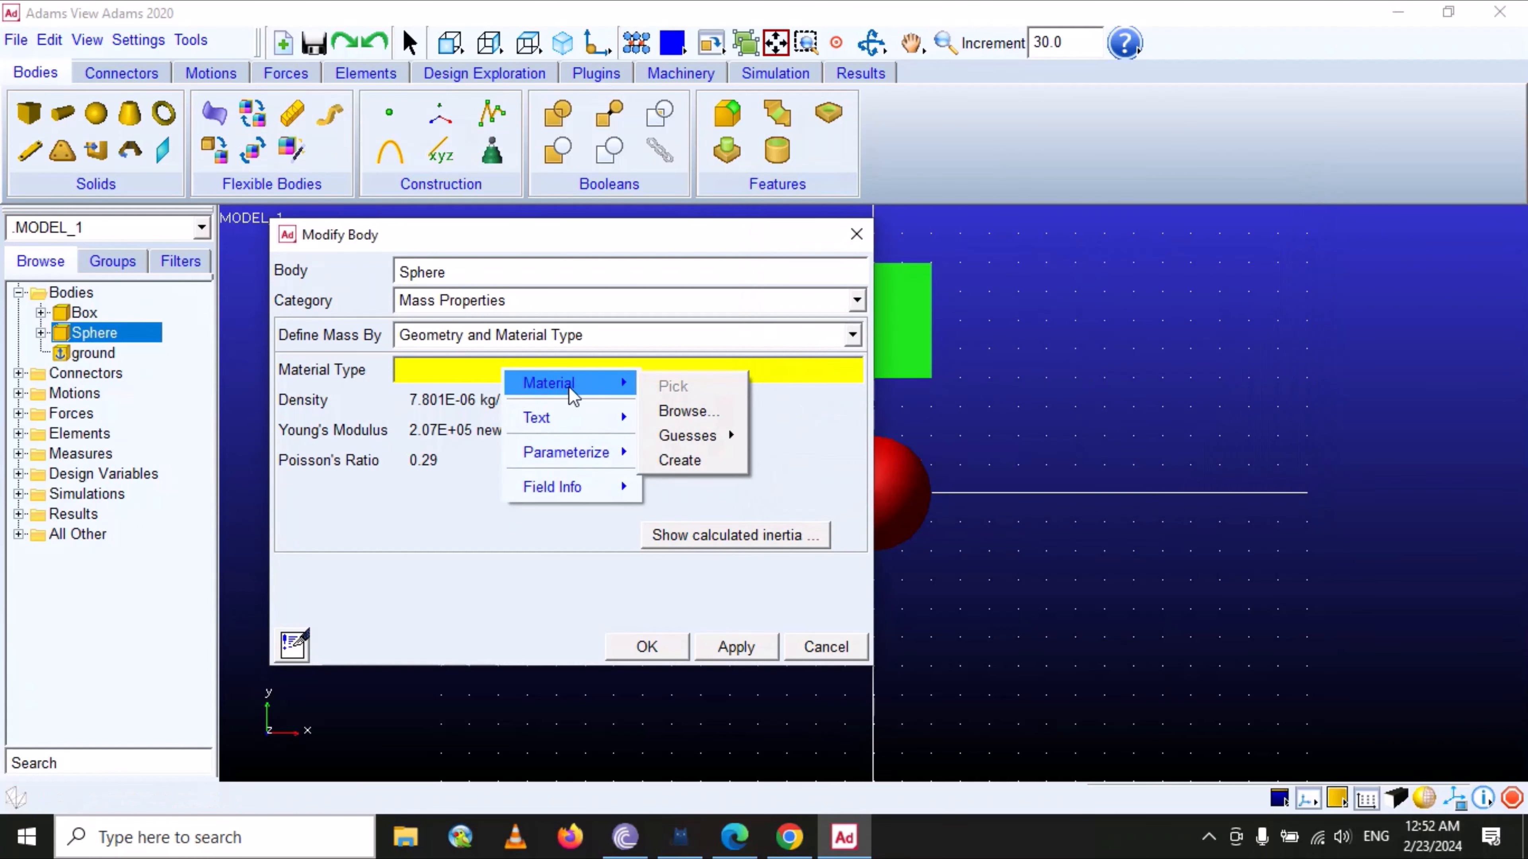
mouse_move(724, 436)
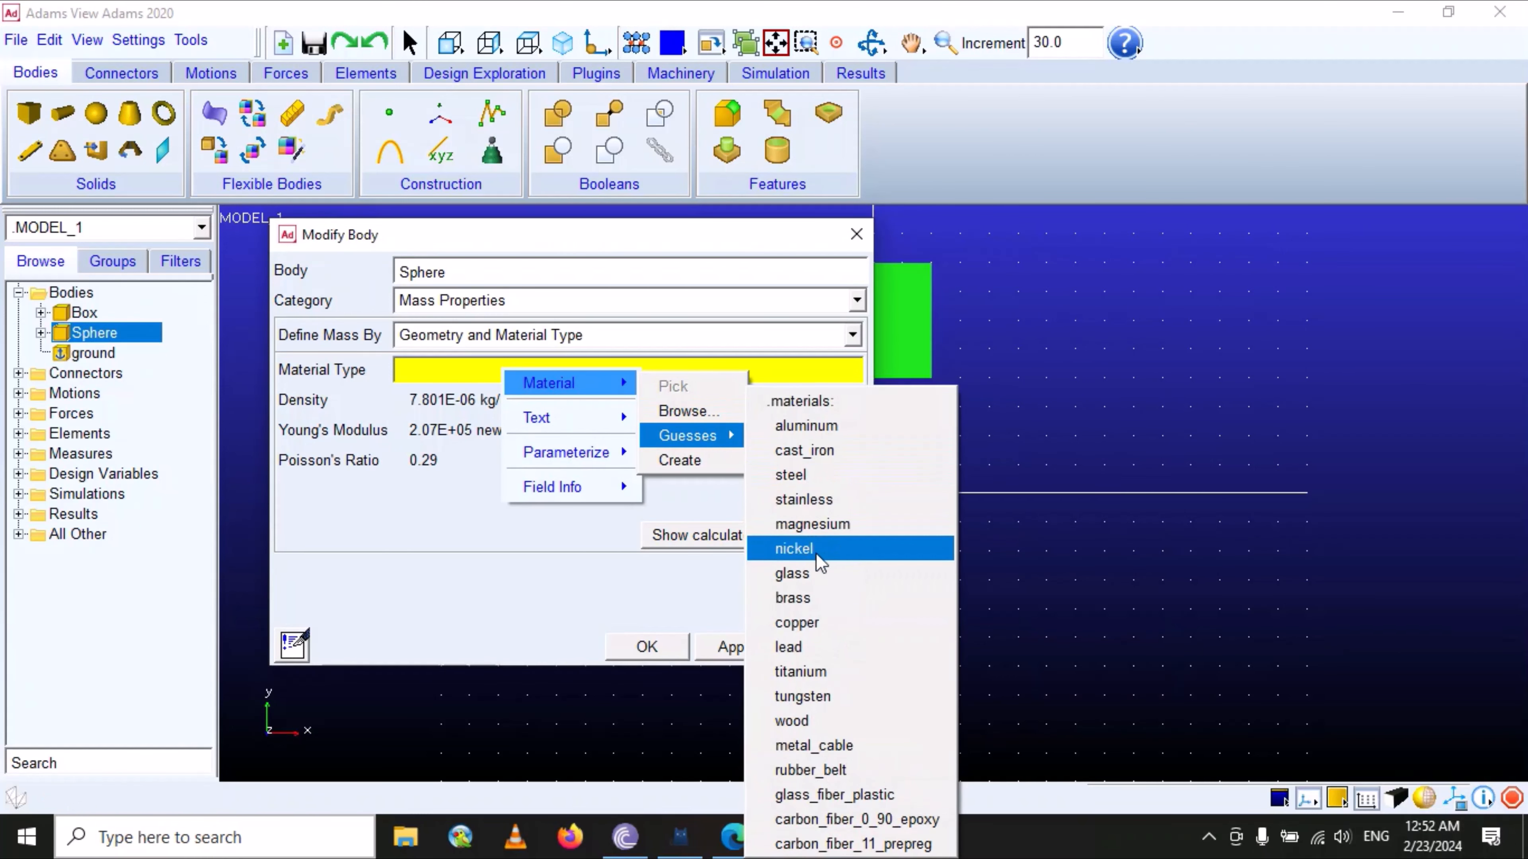
left_click(819, 623)
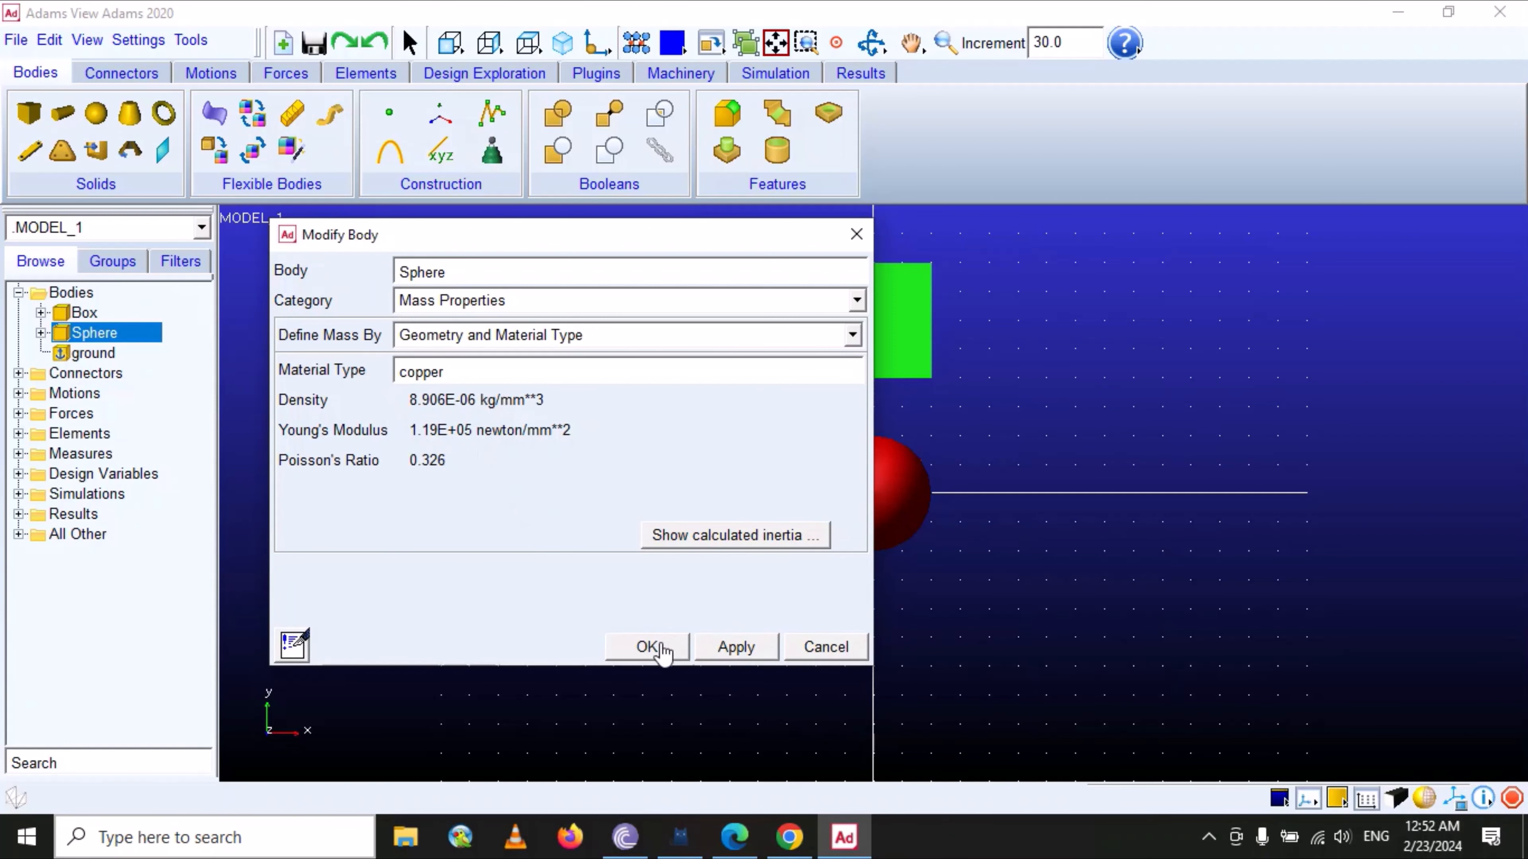
left_click(648, 649)
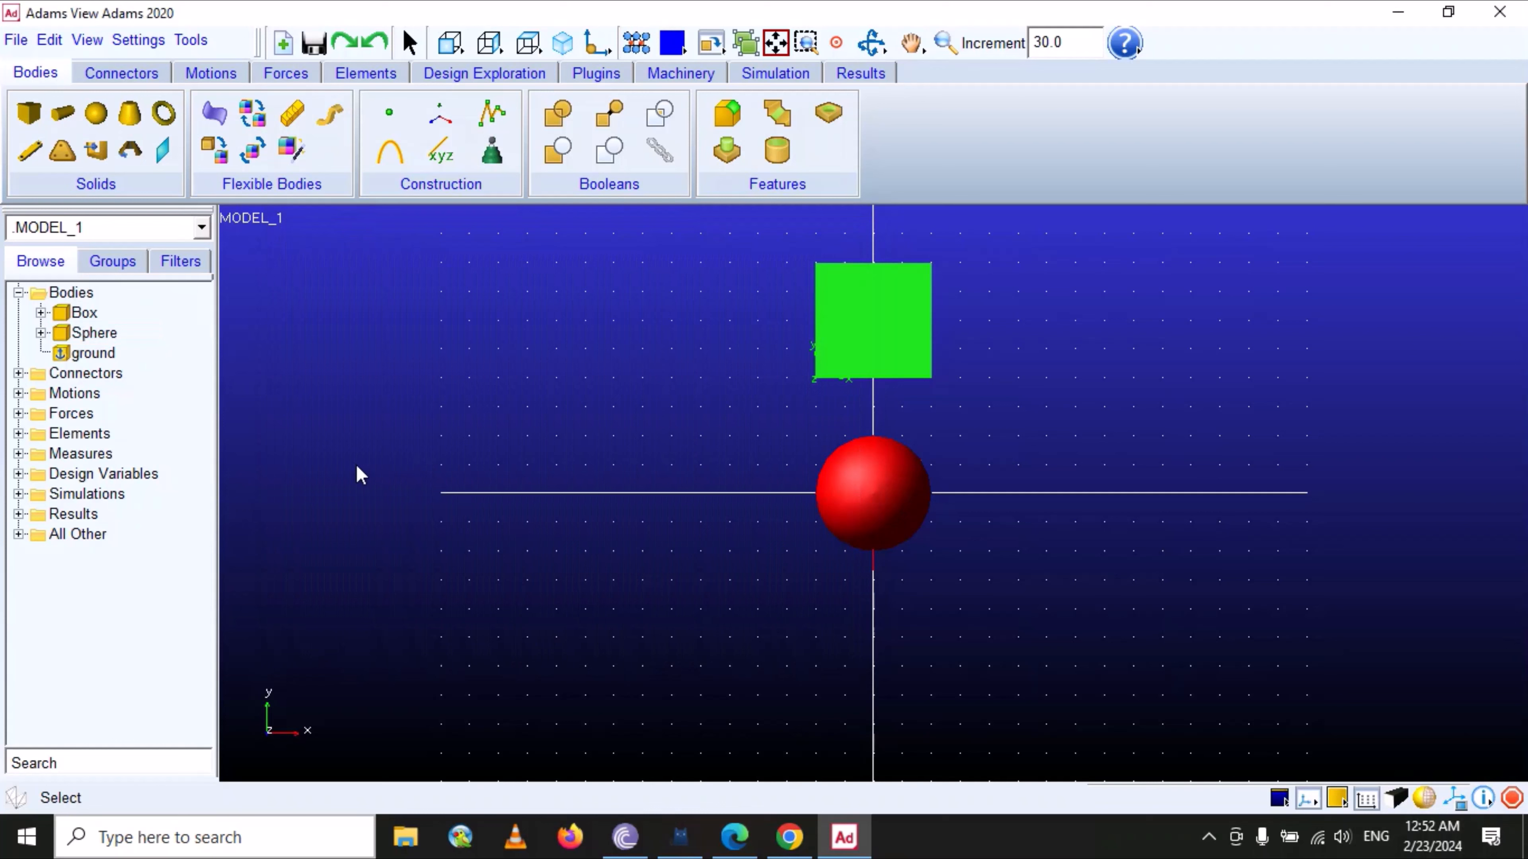
- Replace the material type of the Box with the predefined material wood and accept the change
left_click(90, 314)
right_click(91, 316)
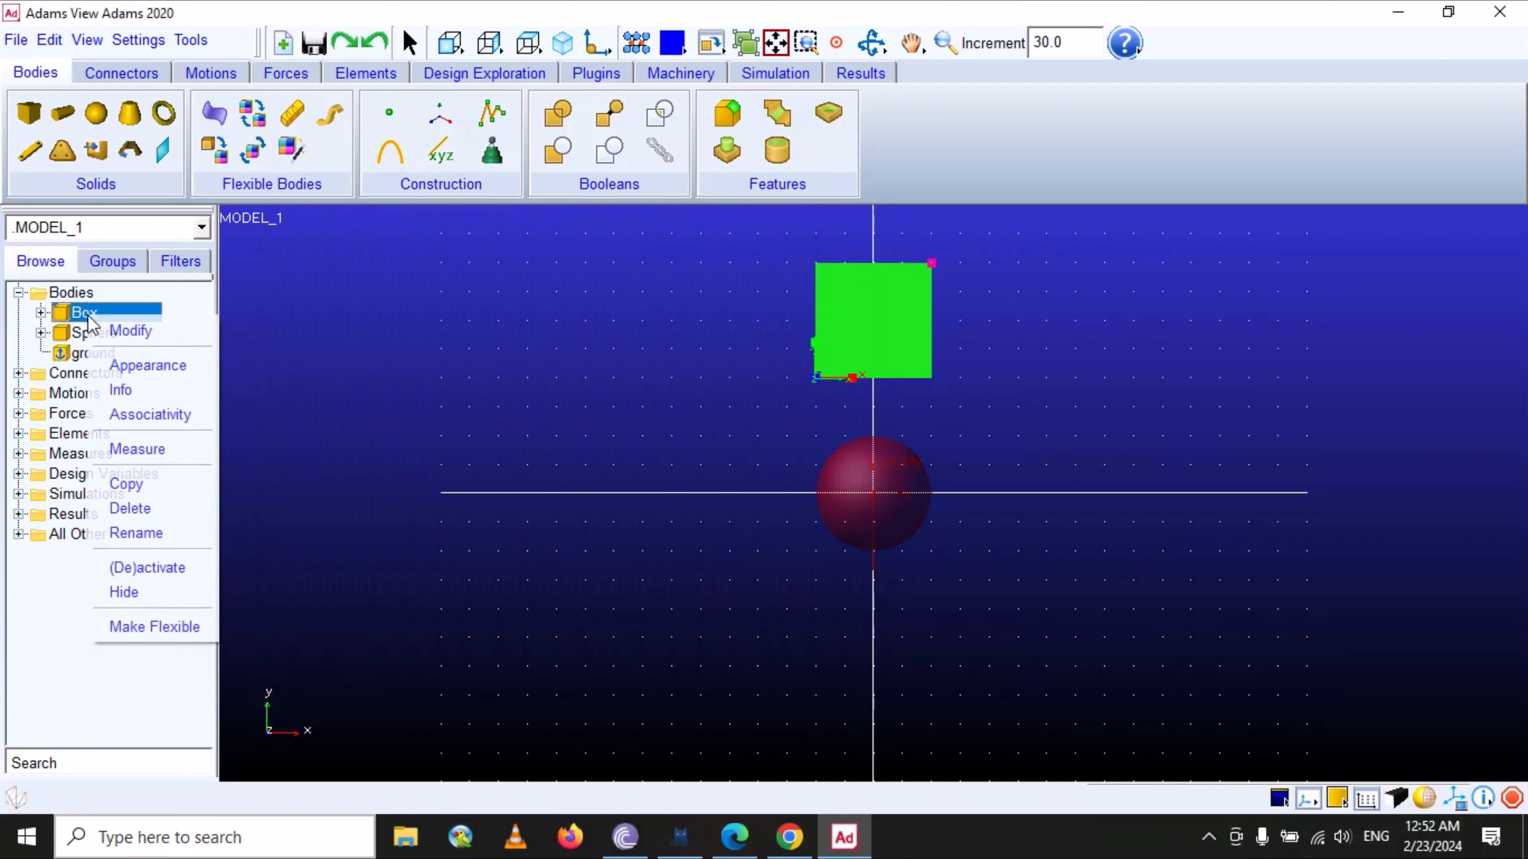
left_click(132, 331)
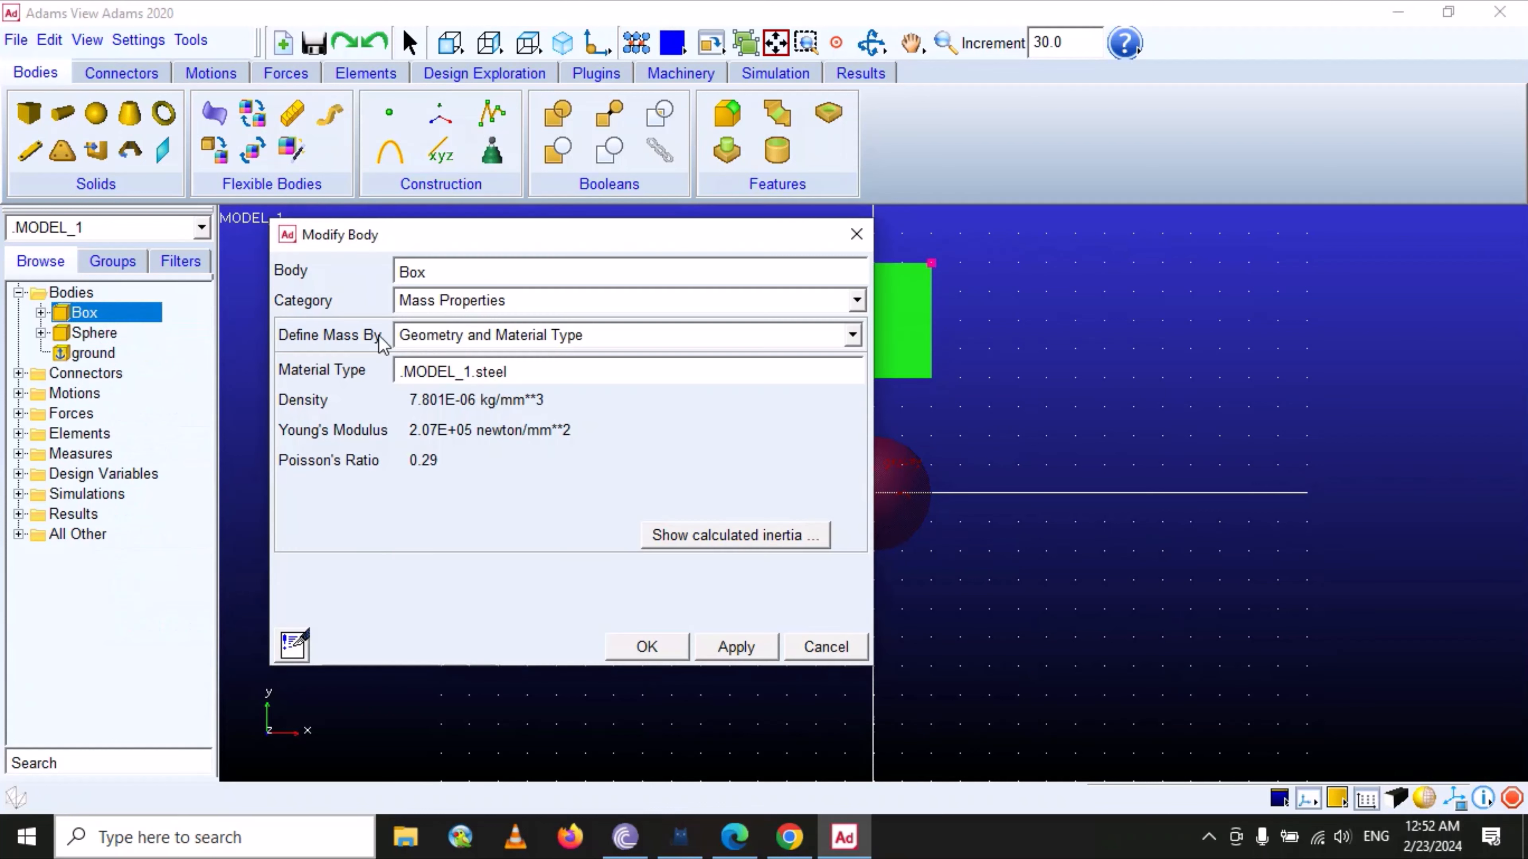
left_click_drag(539, 376, 383, 376)
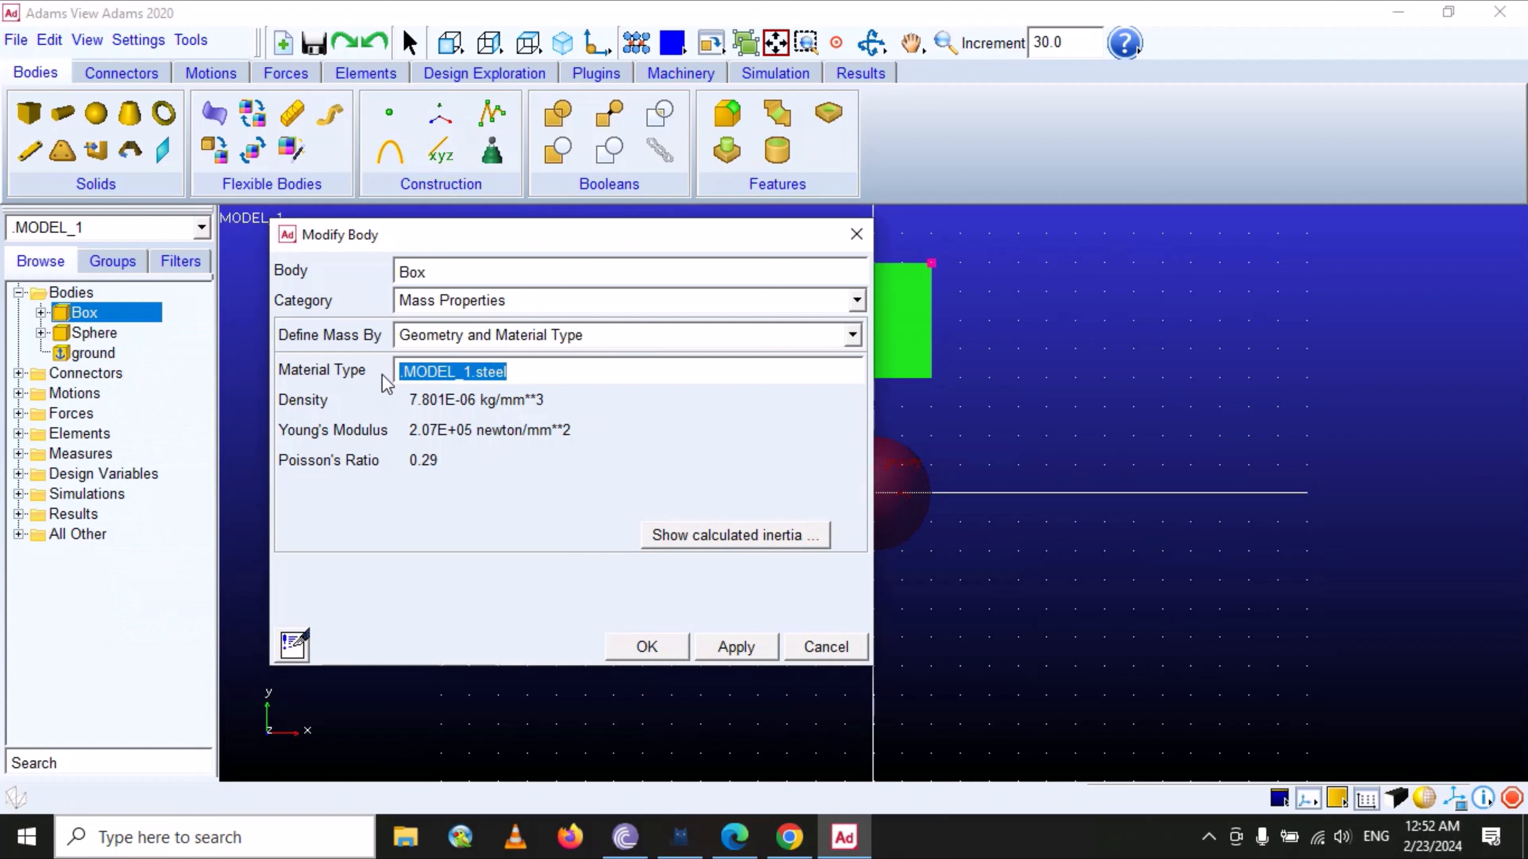
key("BackSpace")
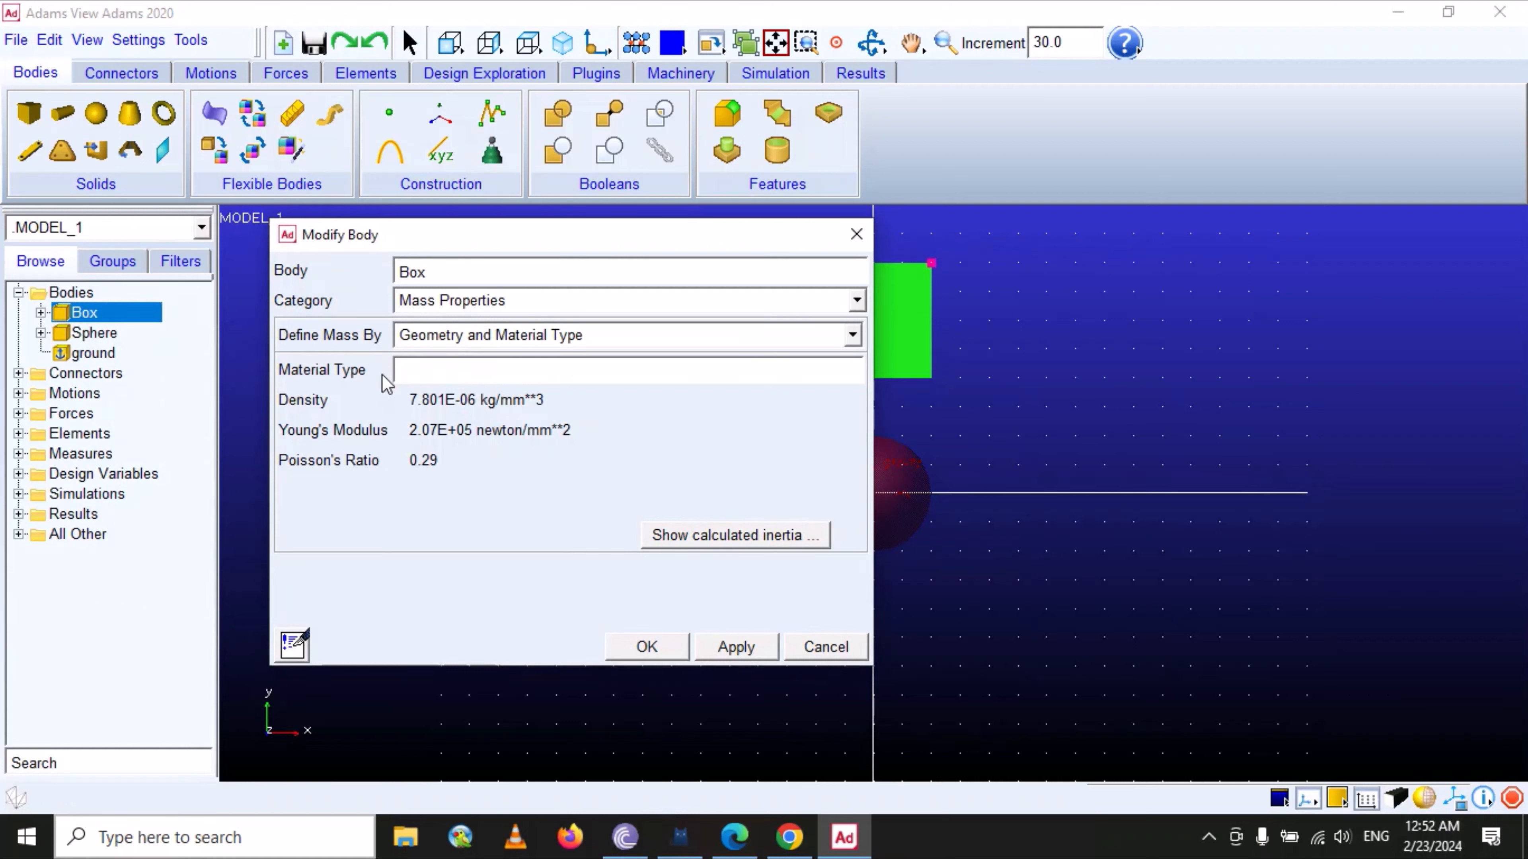
right_click(437, 371)
mouse_move(508, 389)
mouse_move(623, 443)
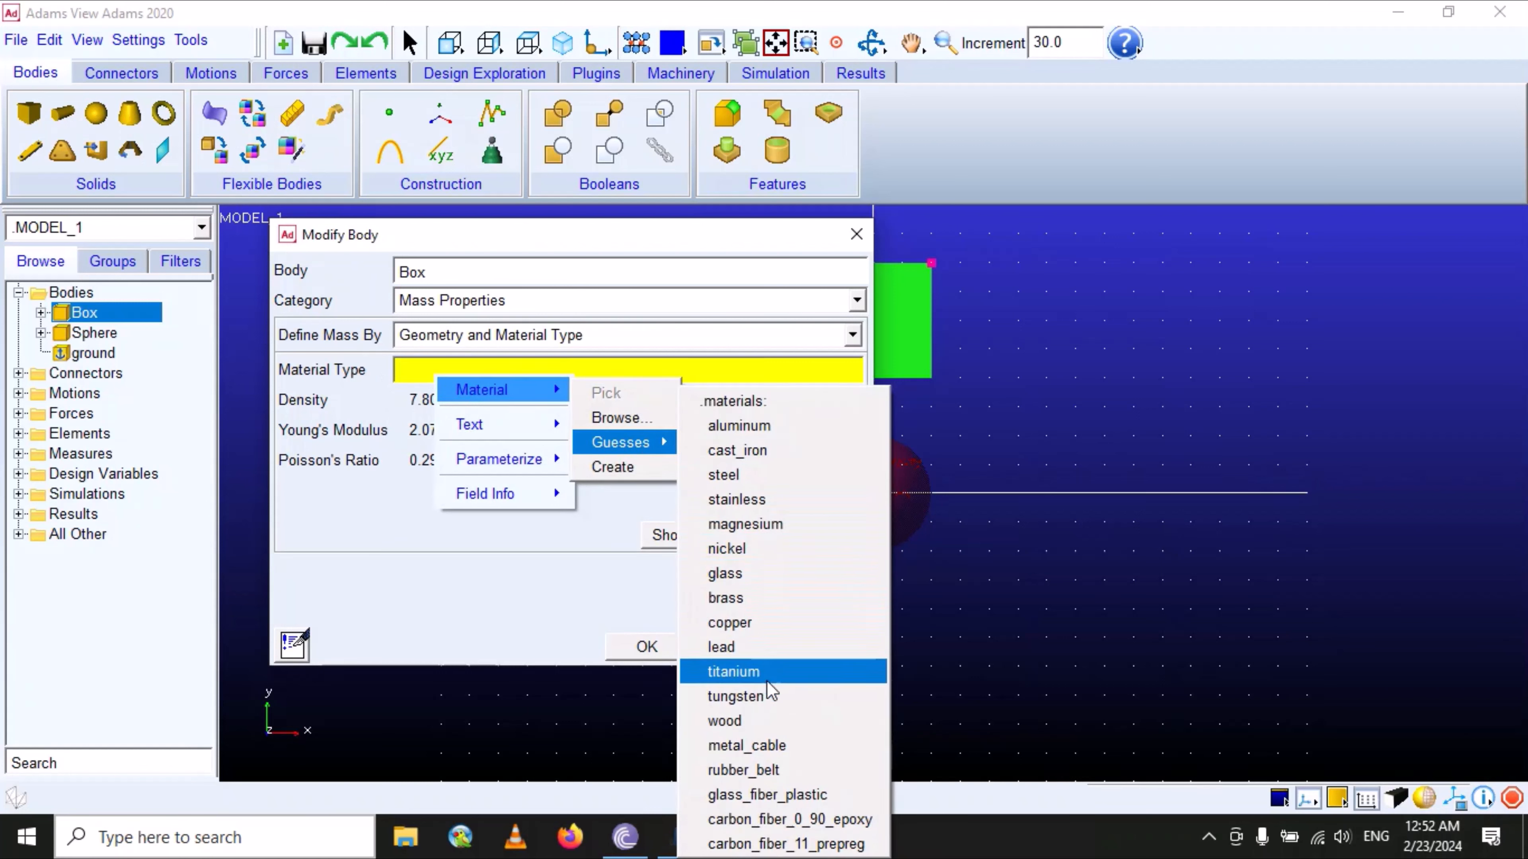
left_click(776, 721)
left_click(666, 645)
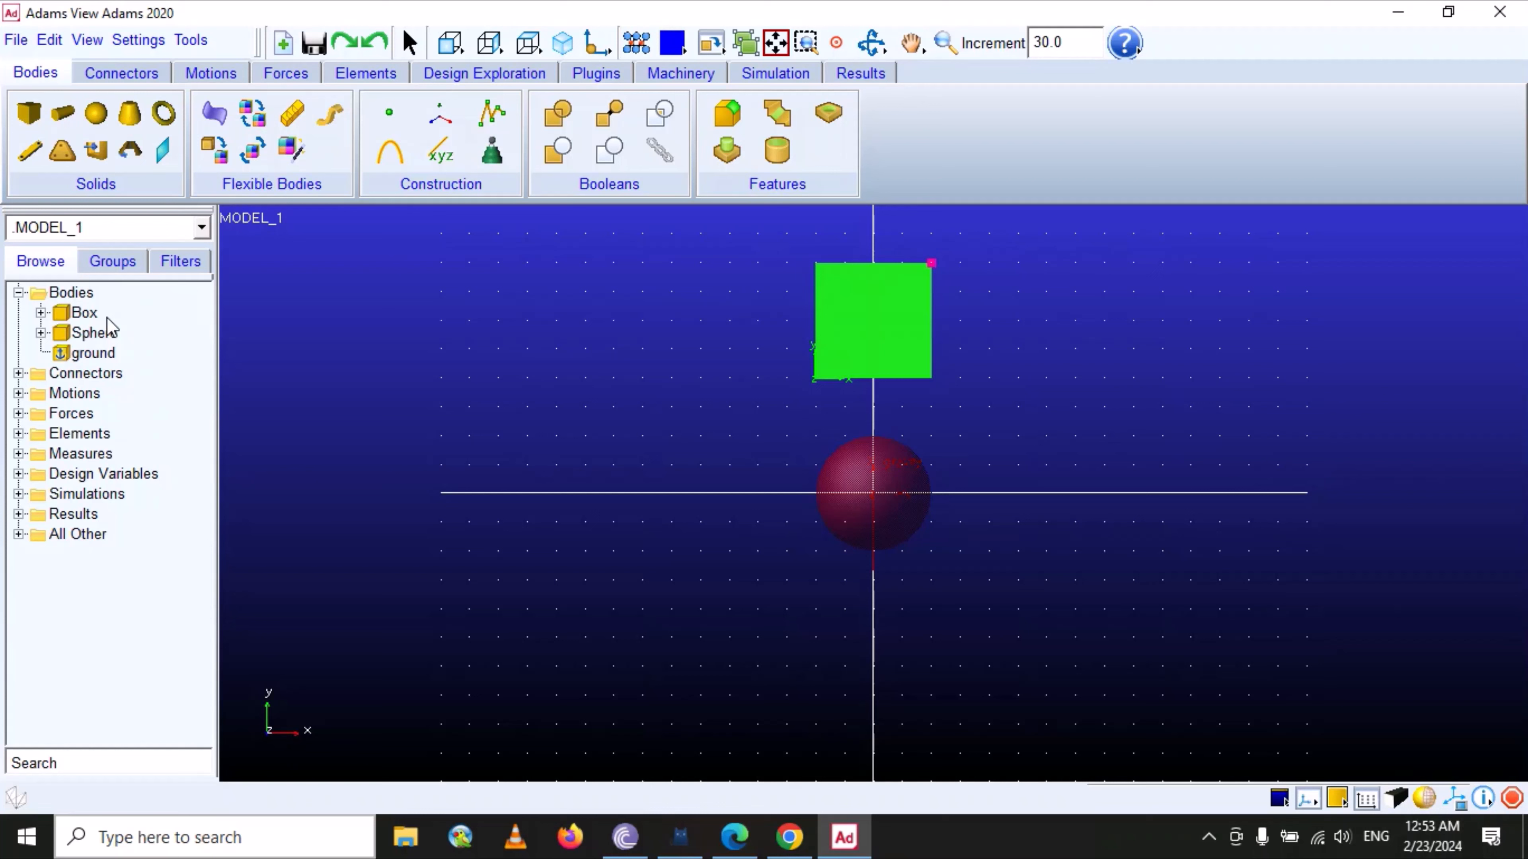
- Open the appearance settings of the Sphere and try its name visibility On before returning it to Off
right_click(83, 334)
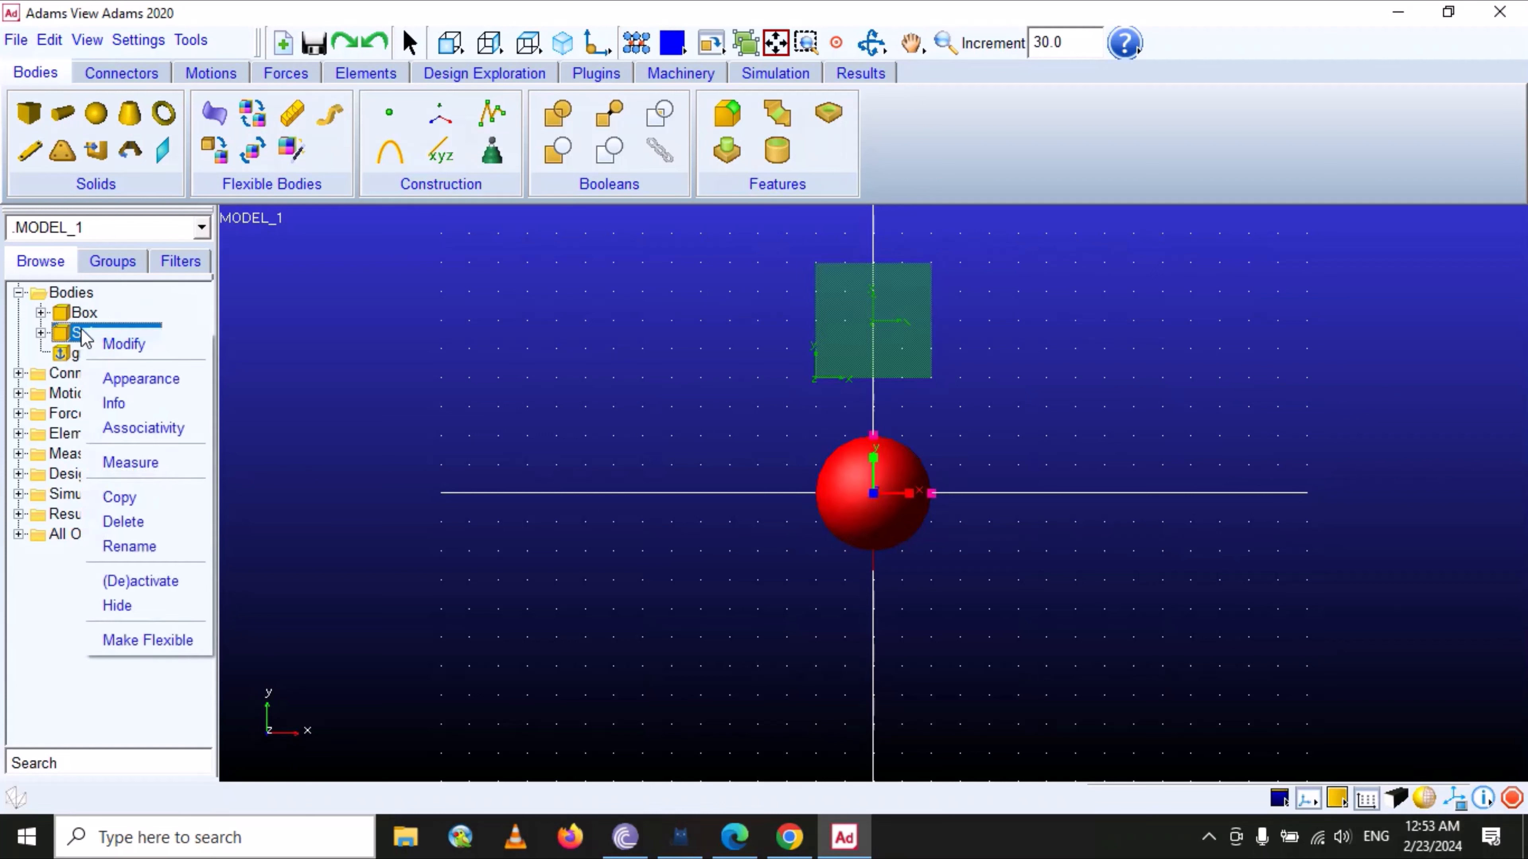
left_click(142, 384)
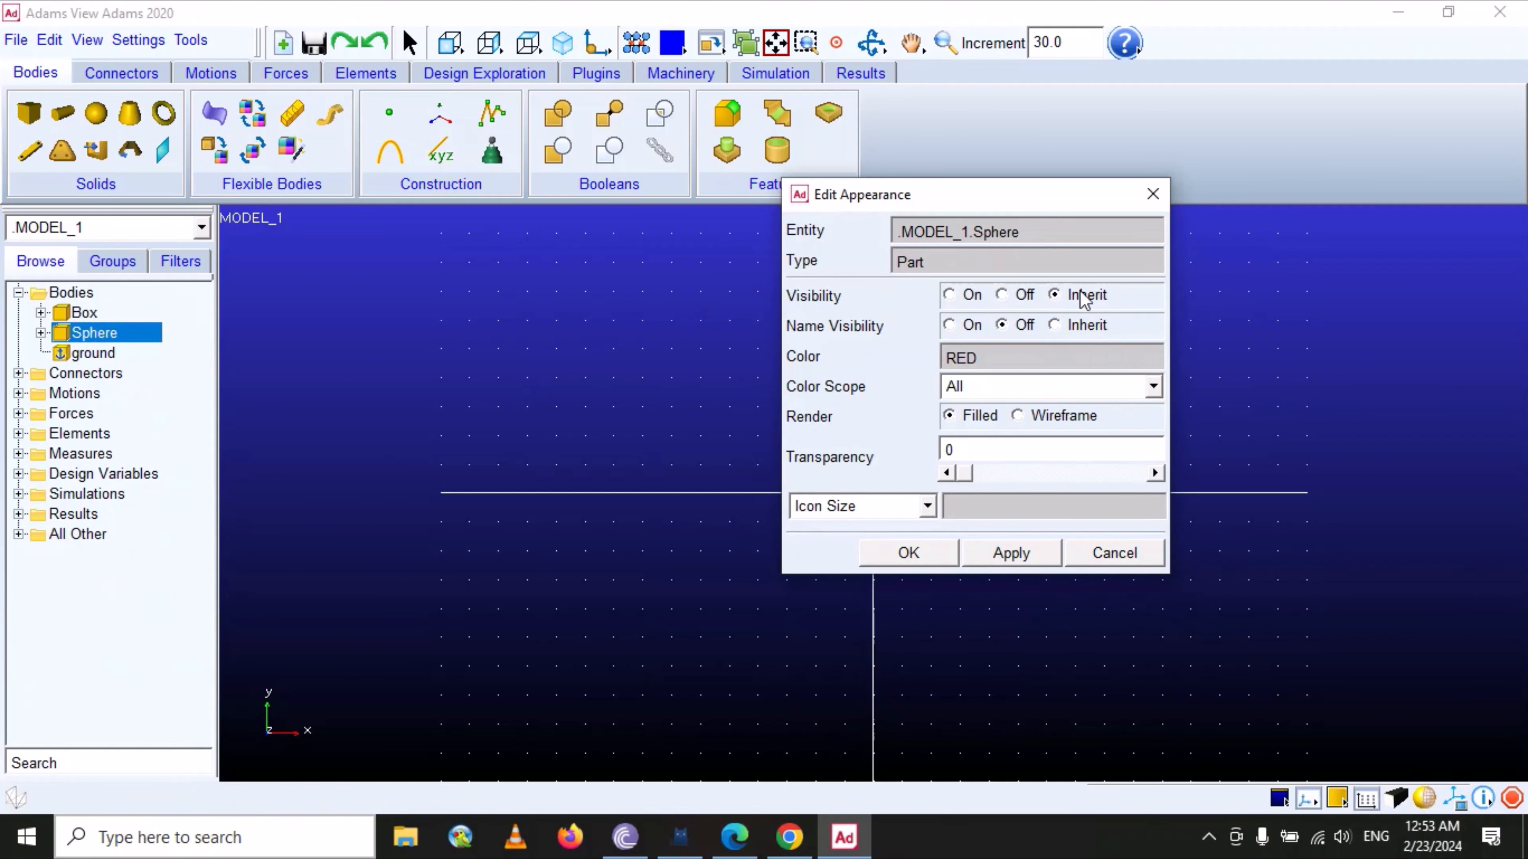
left_click_drag(1013, 205, 645, 209)
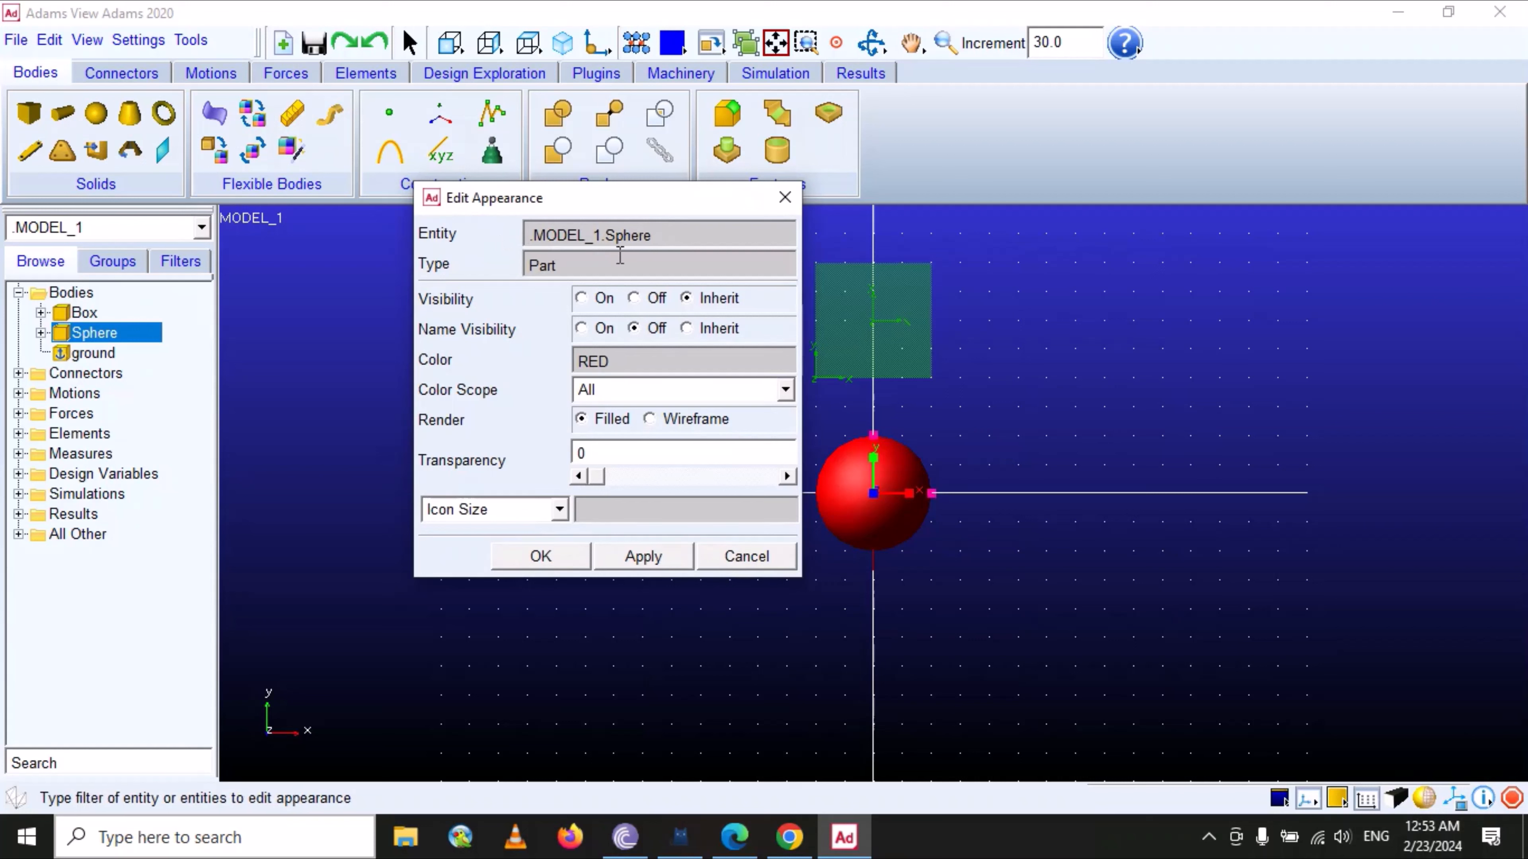
double_click(632, 236)
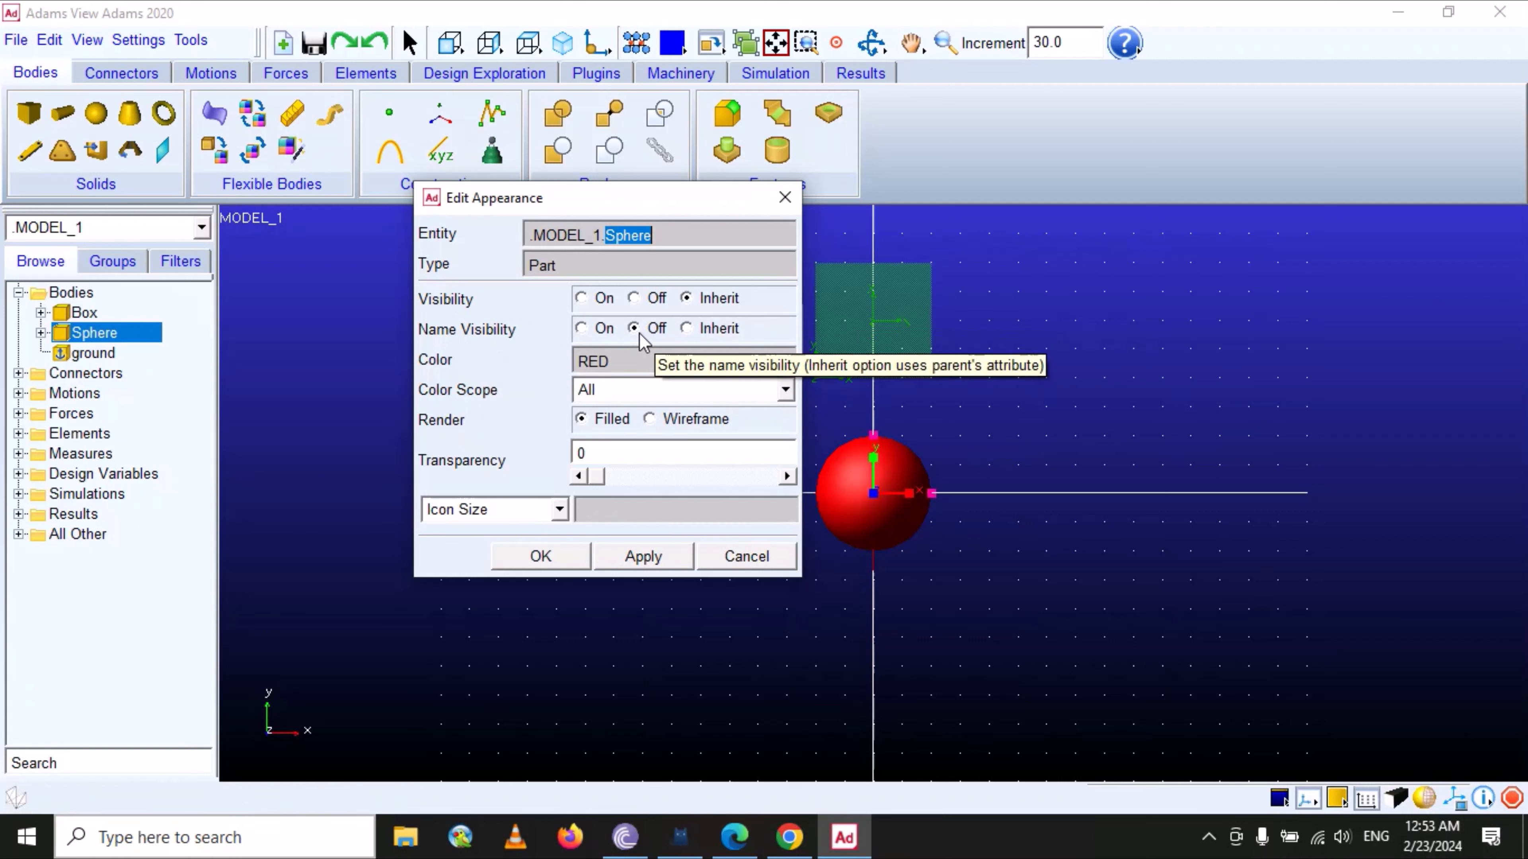
left_click(581, 329)
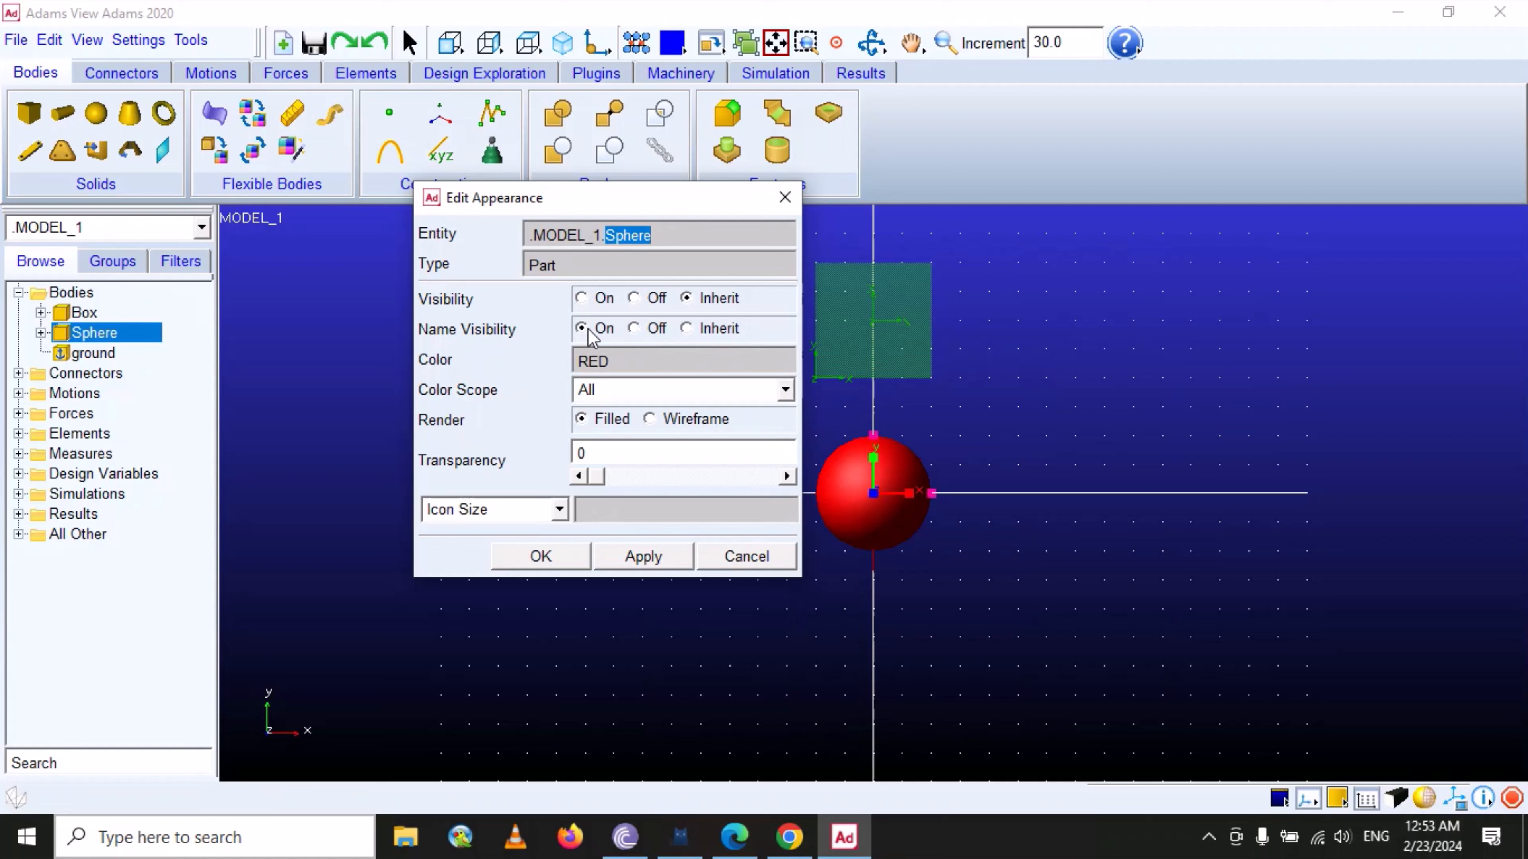
left_click(635, 330)
left_click_drag(559, 198, 487, 198)
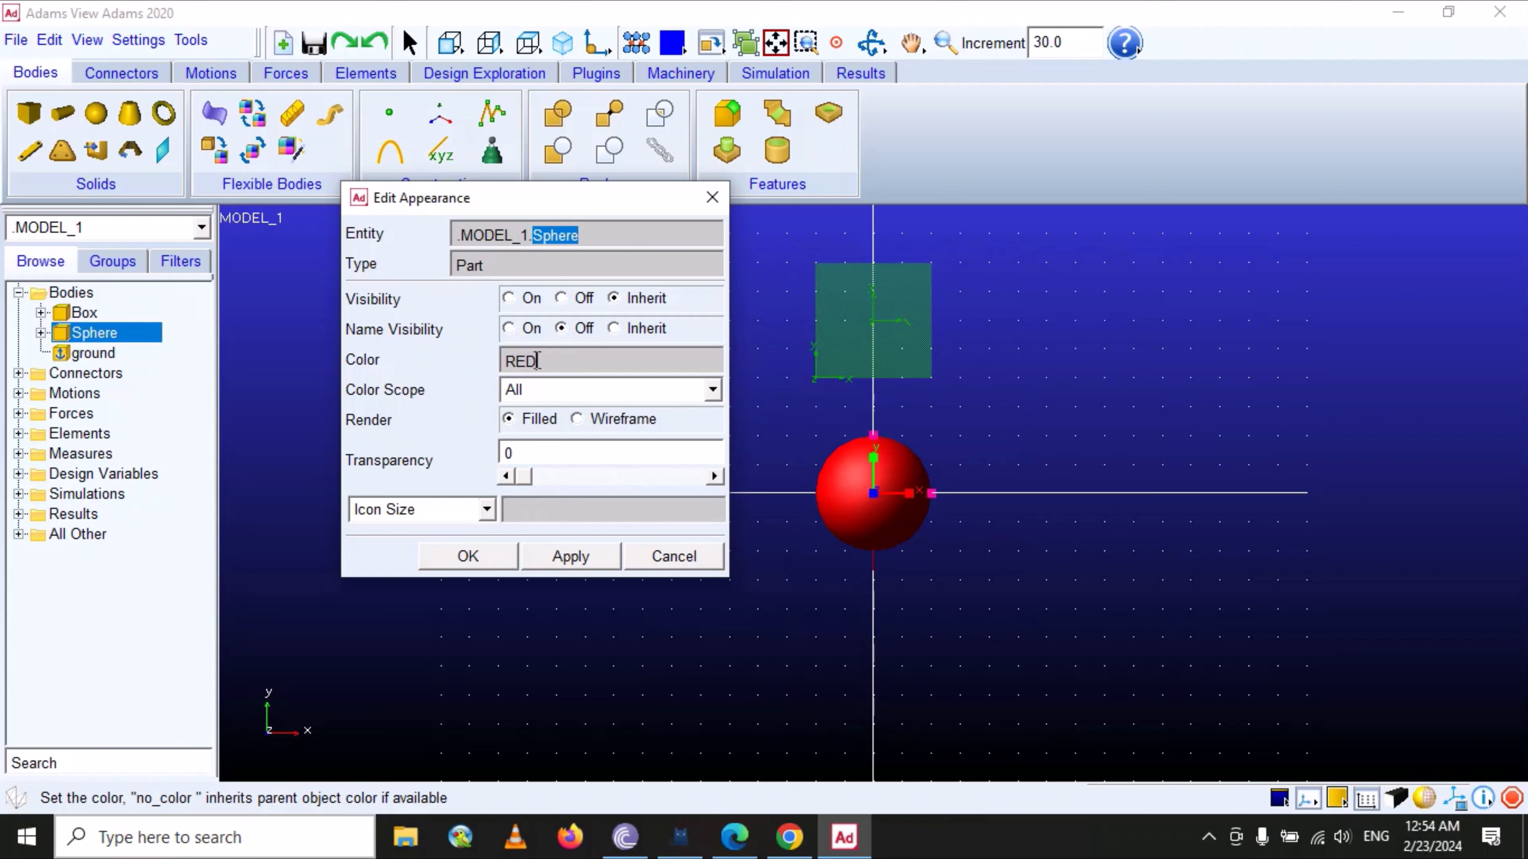
- Replace the Sphere's color with the predefined color Brown and accept the appearance change
left_click_drag(537, 362, 492, 361)
key("BackSpace")
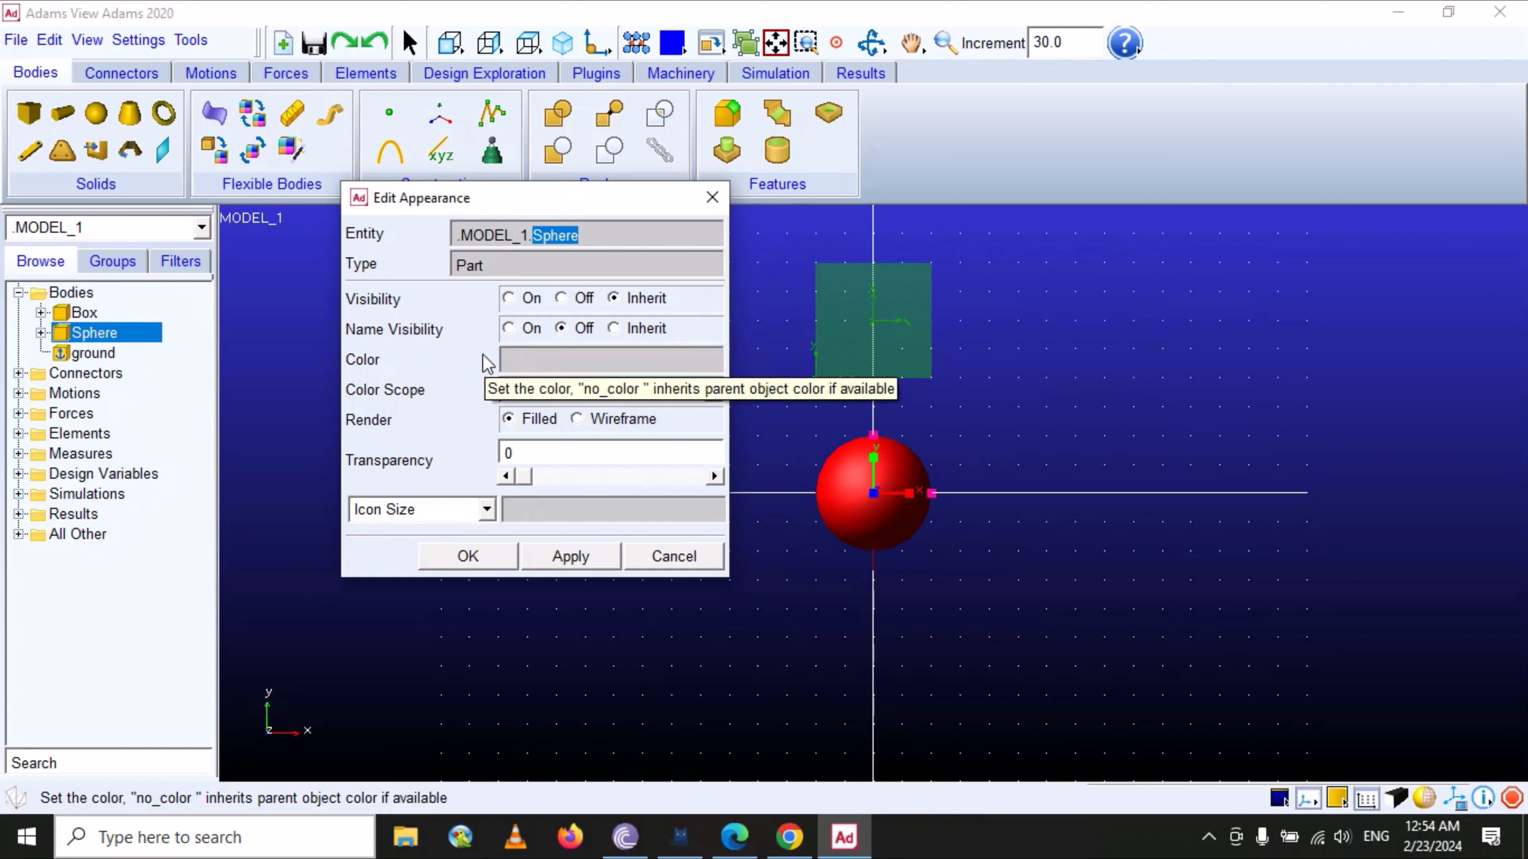
right_click(527, 361)
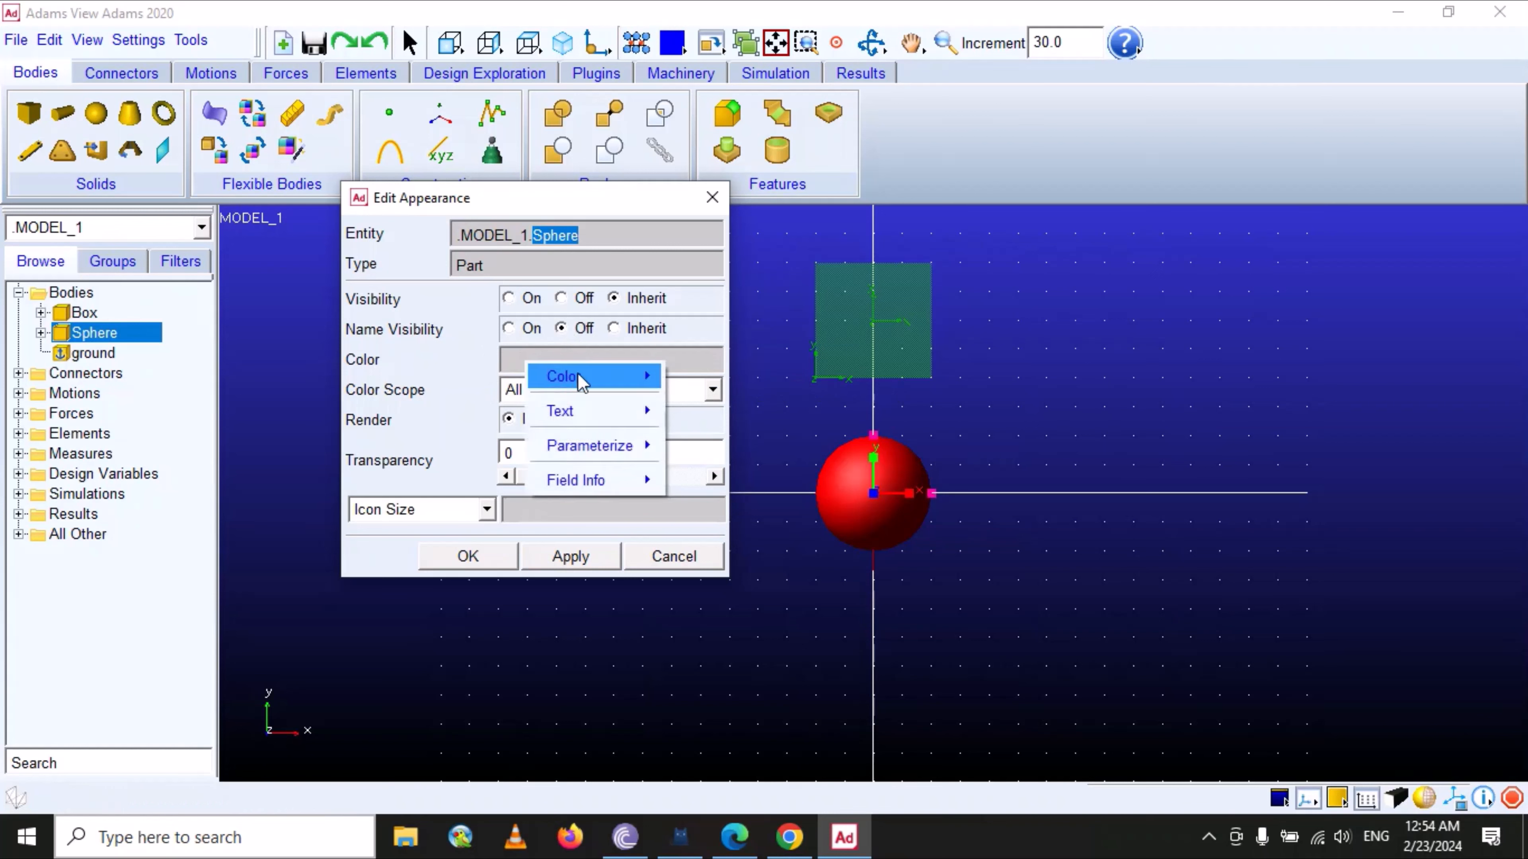
mouse_move(638, 376)
mouse_move(710, 428)
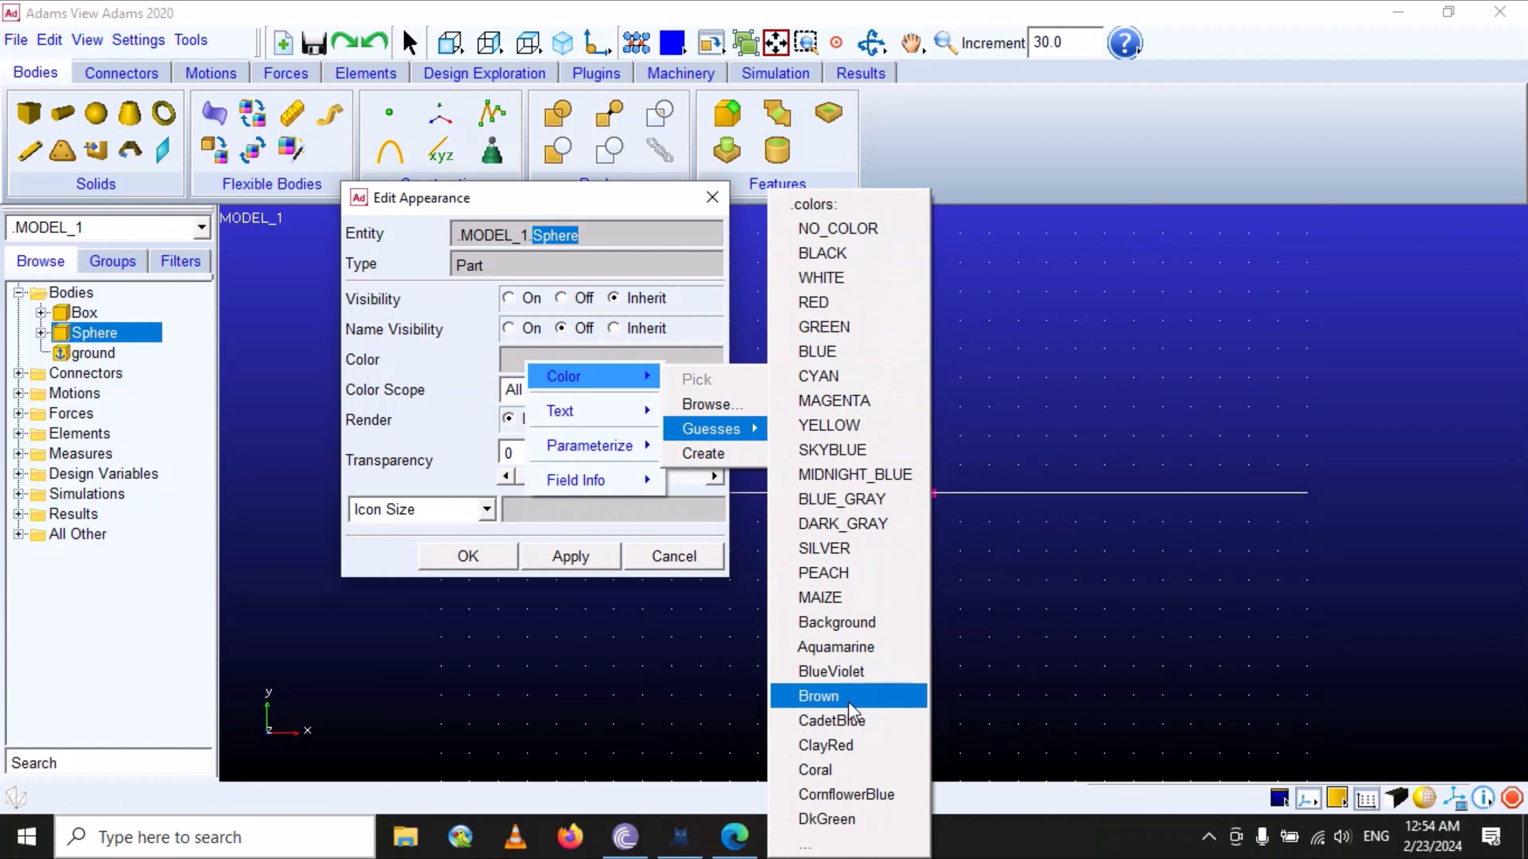
left_click(836, 698)
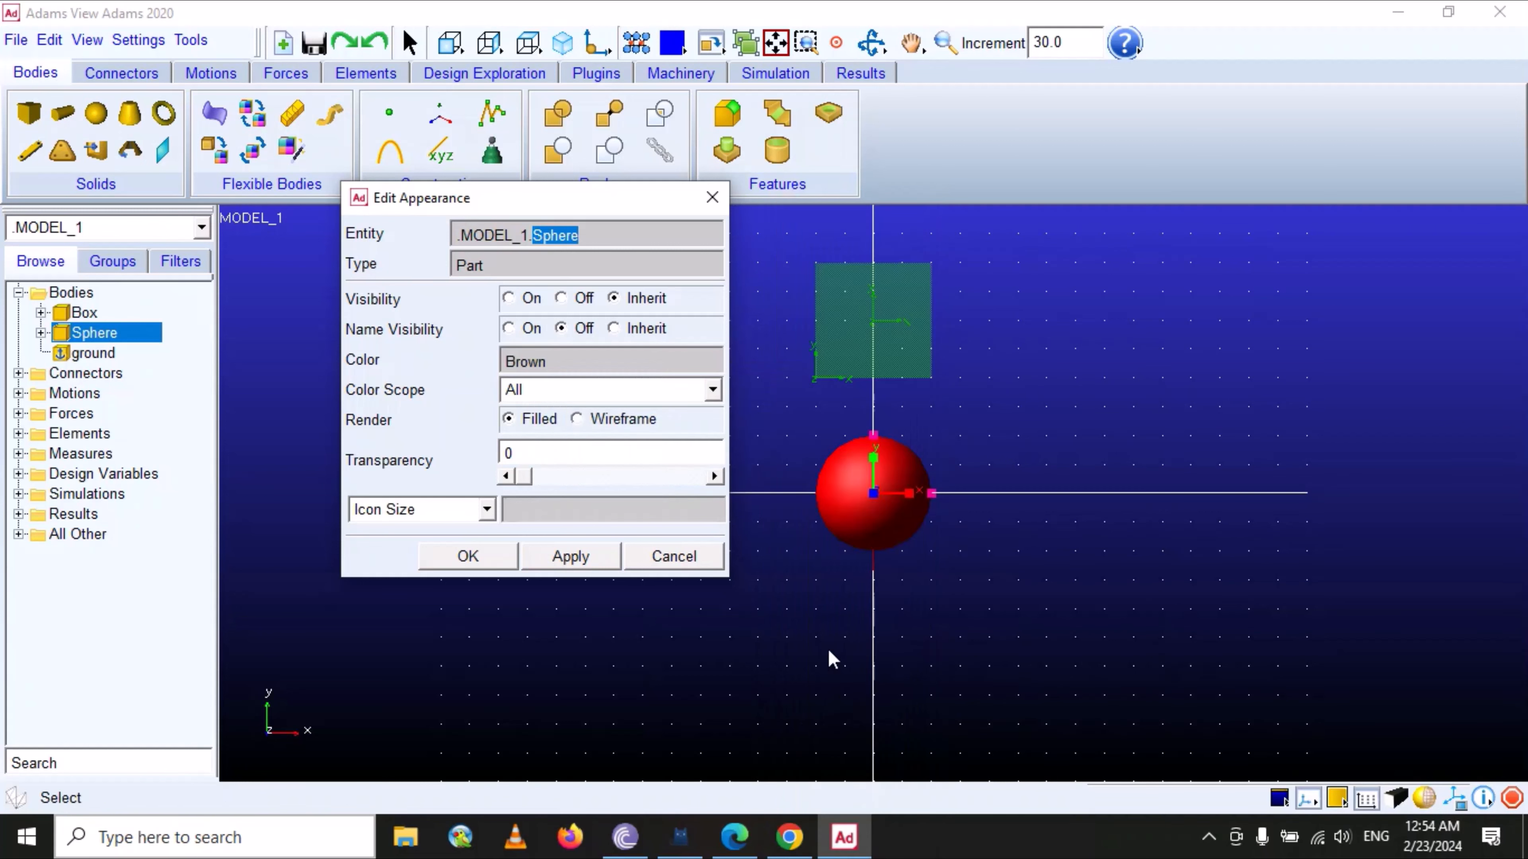
left_click(501, 560)
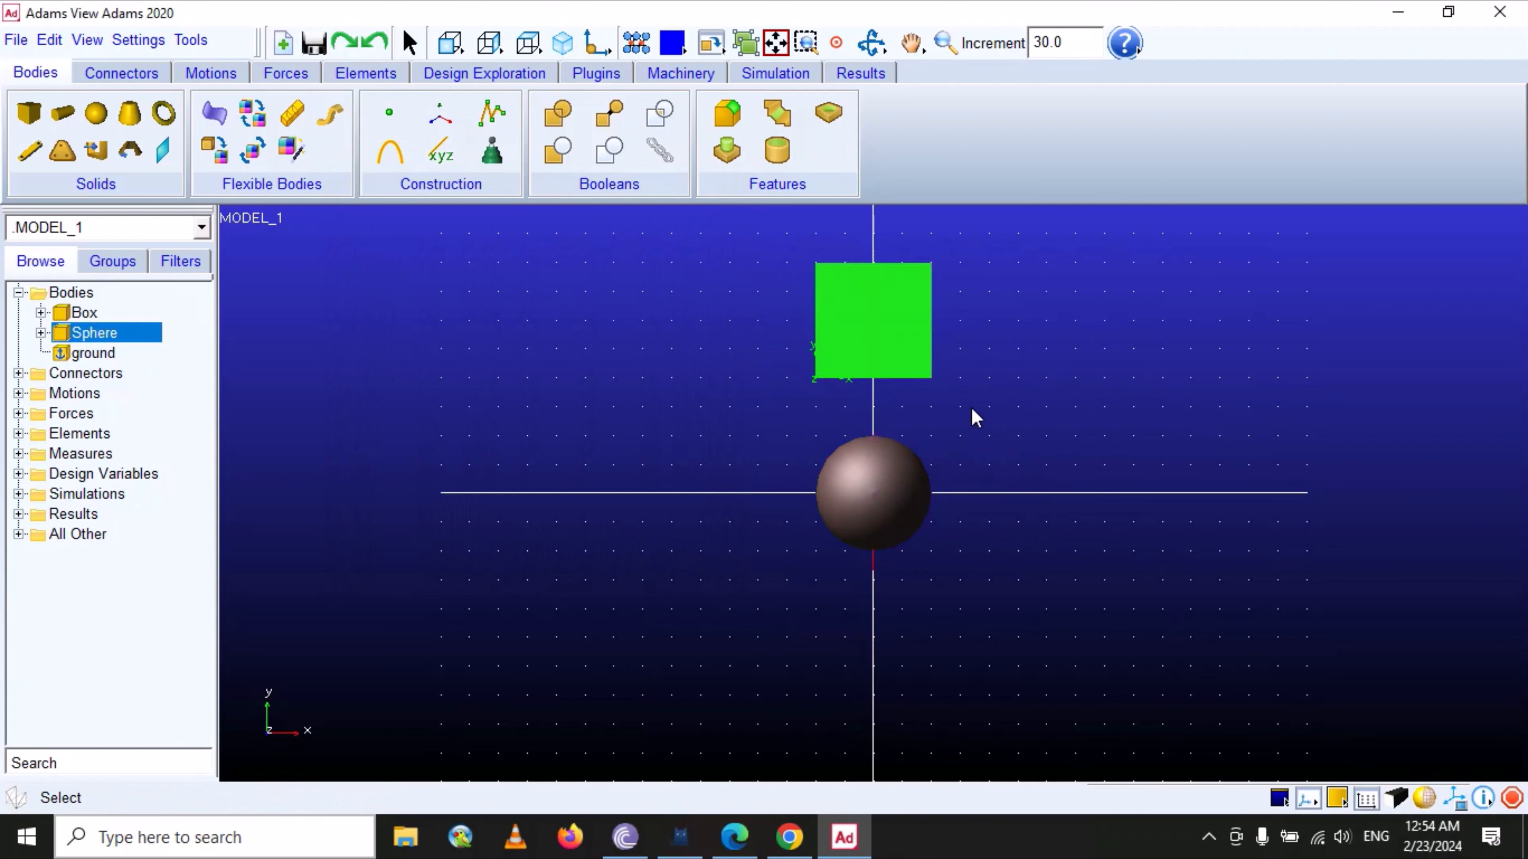
- Replace the Box's color with the predefined color MAIZE in its appearance settings and apply the change
left_click(871, 42)
left_click_drag(904, 361, 975, 400)
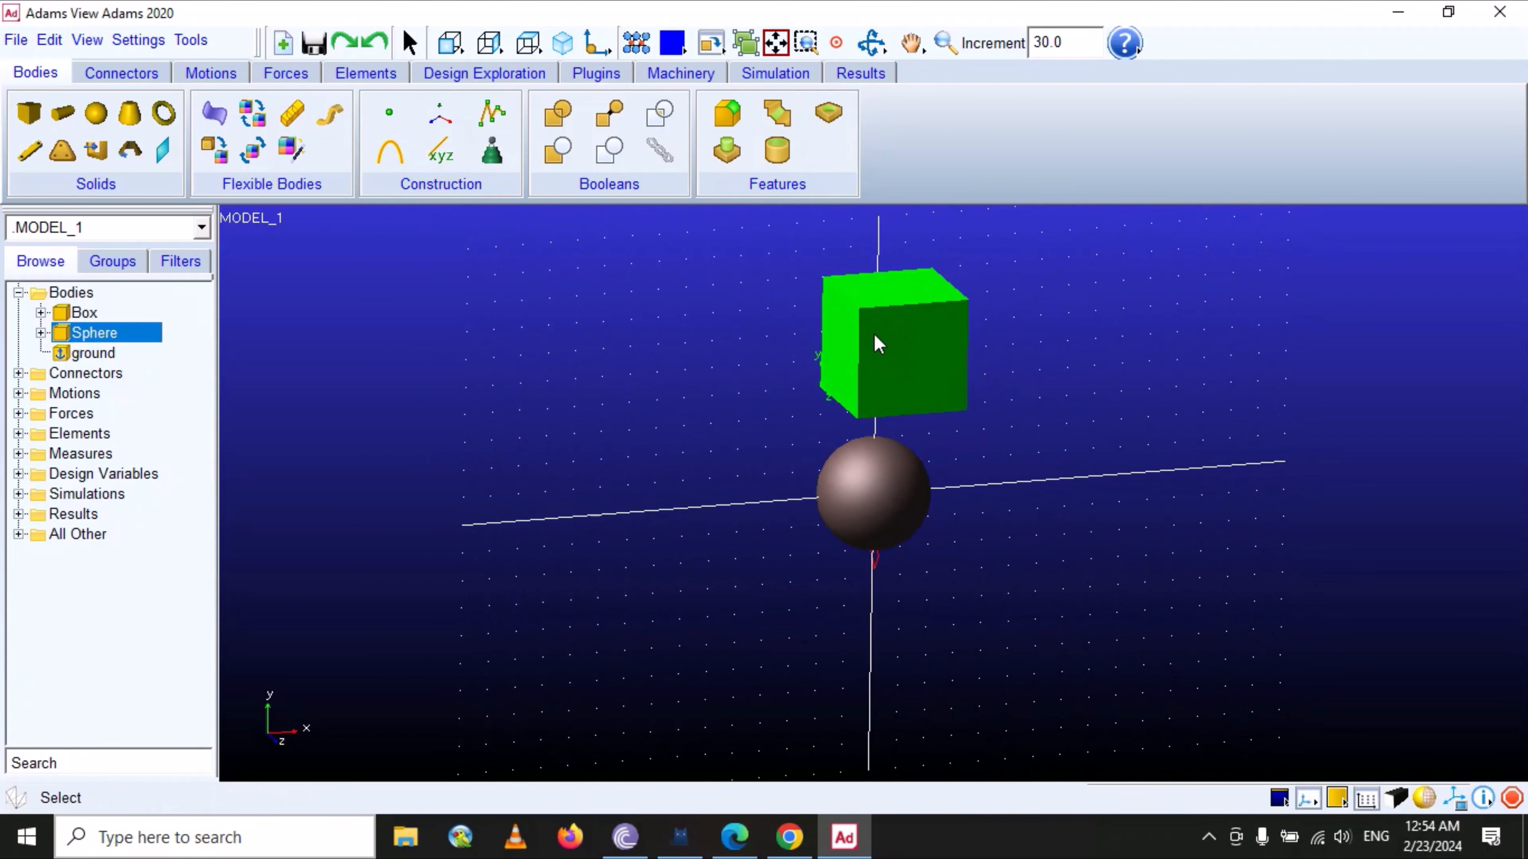
left_click(89, 315)
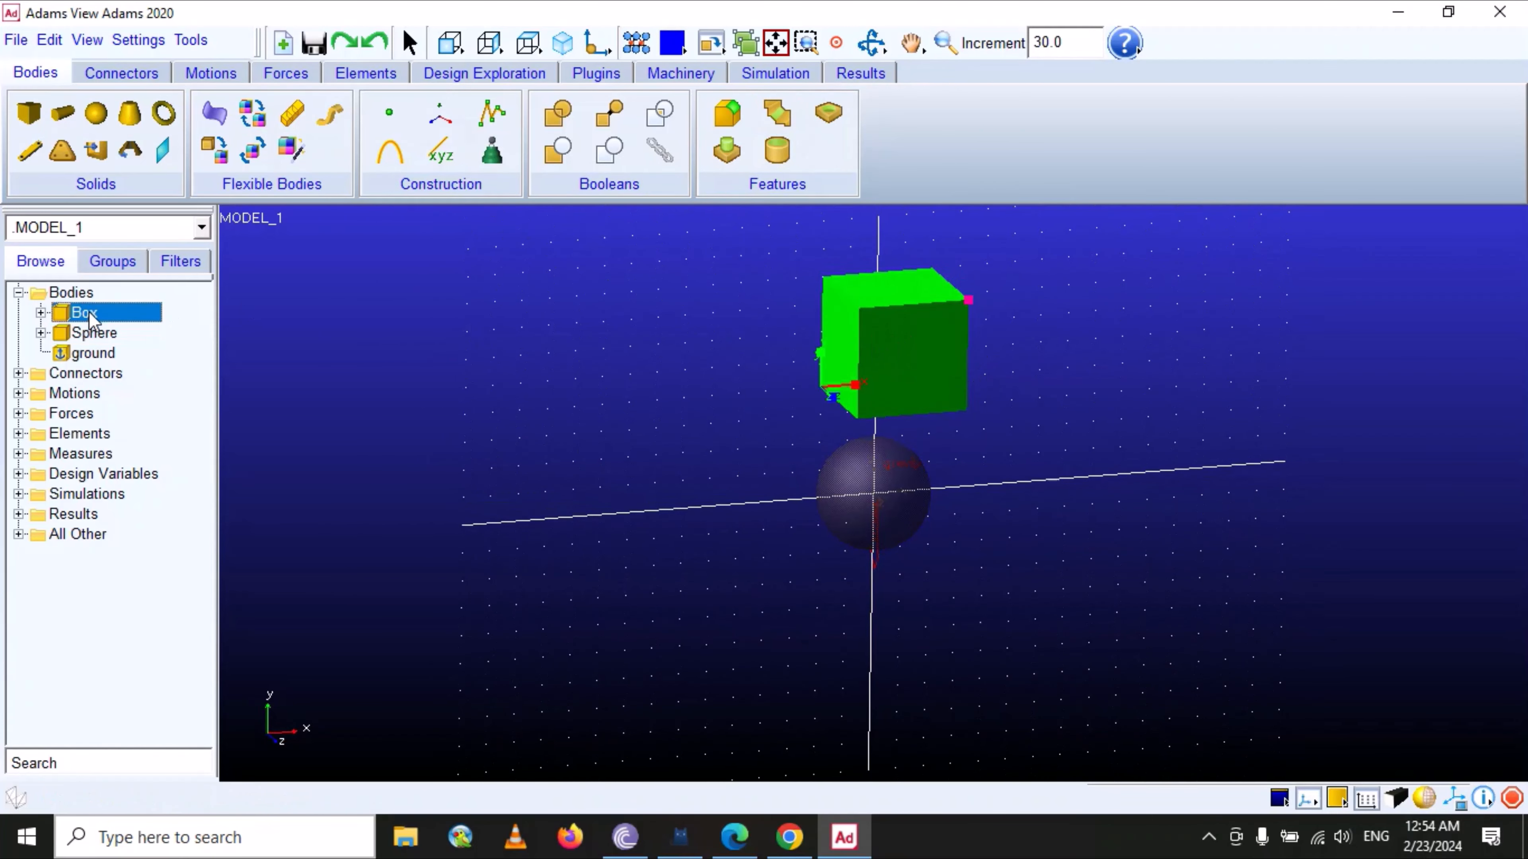
right_click(89, 316)
left_click(150, 360)
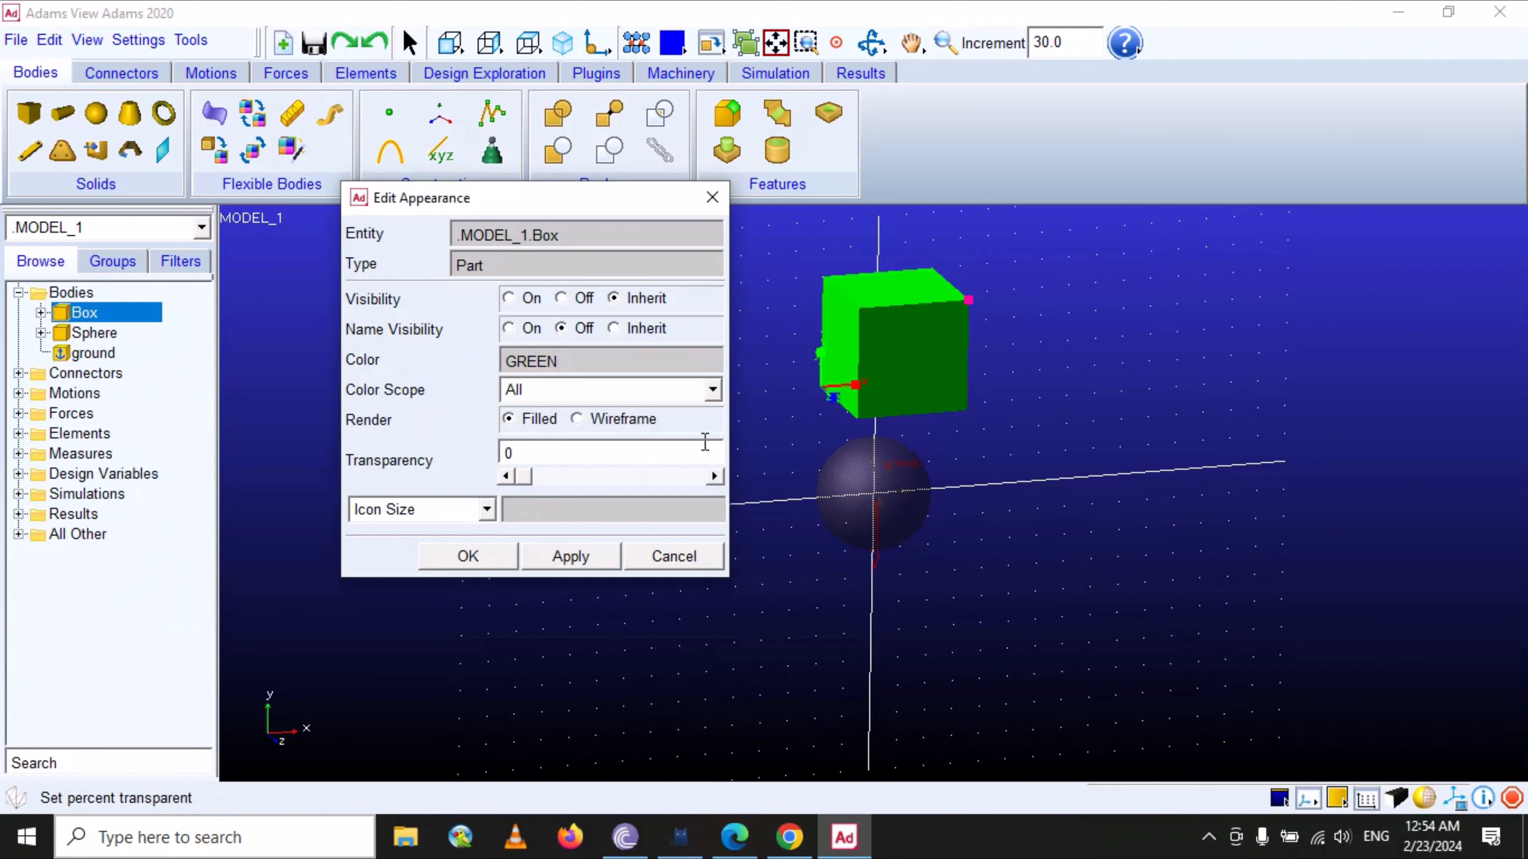
left_click_drag(592, 363, 494, 370)
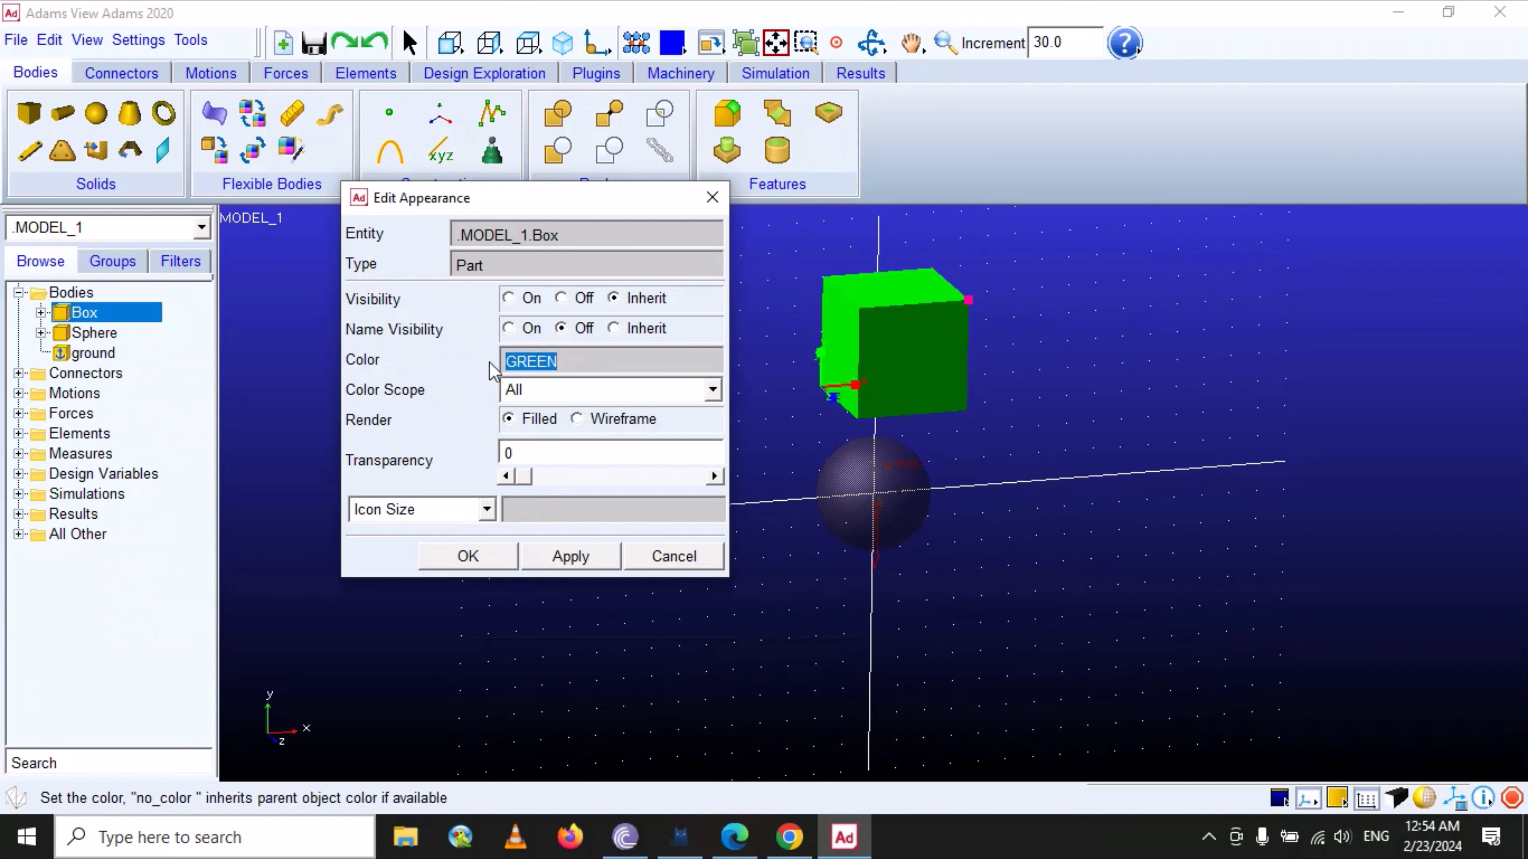
key("BackSpace")
right_click(551, 362)
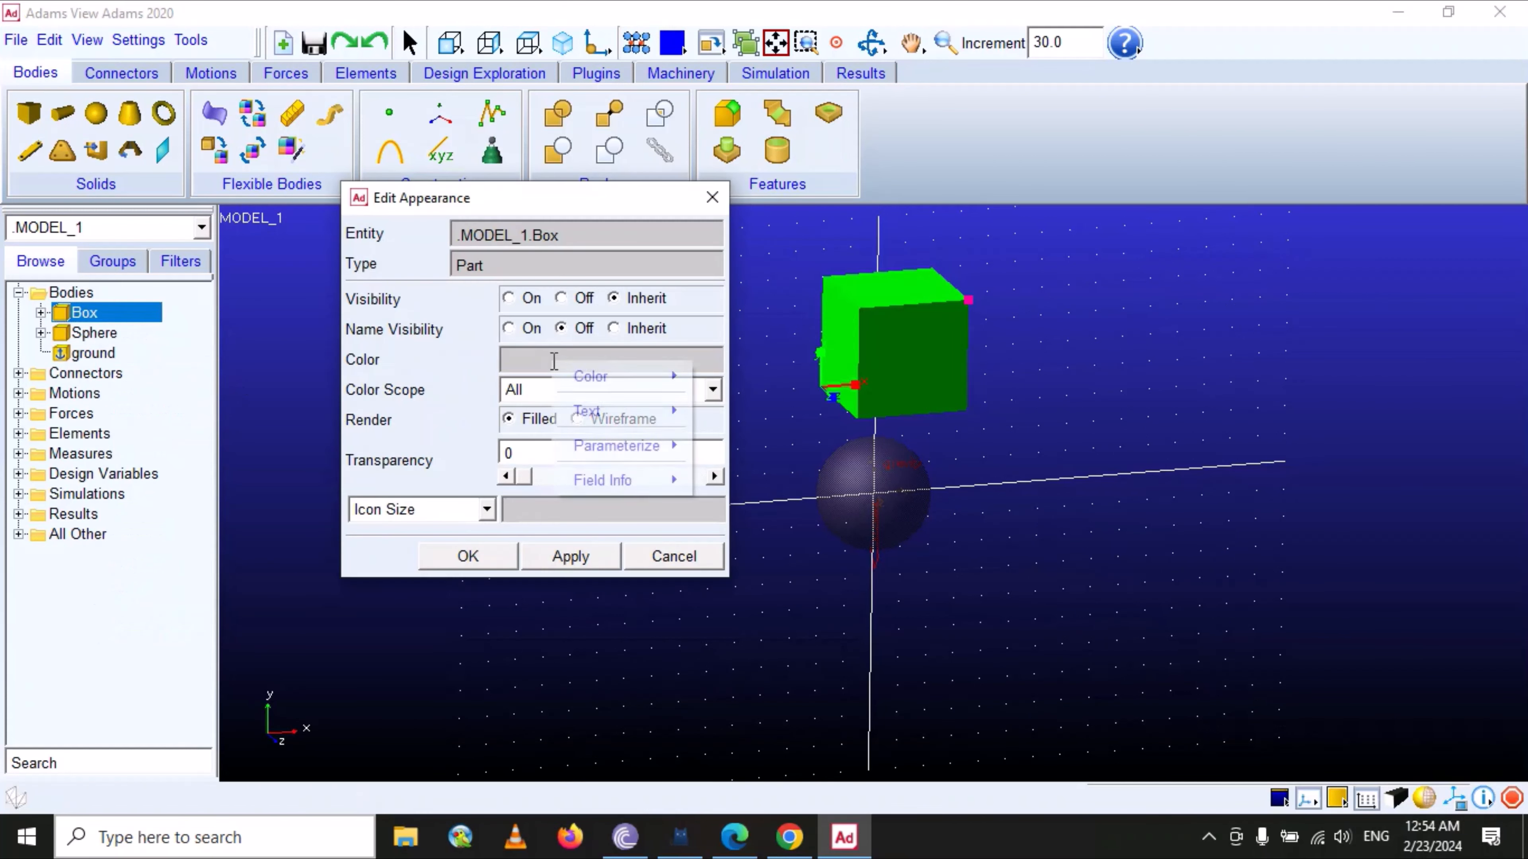
mouse_move(591, 379)
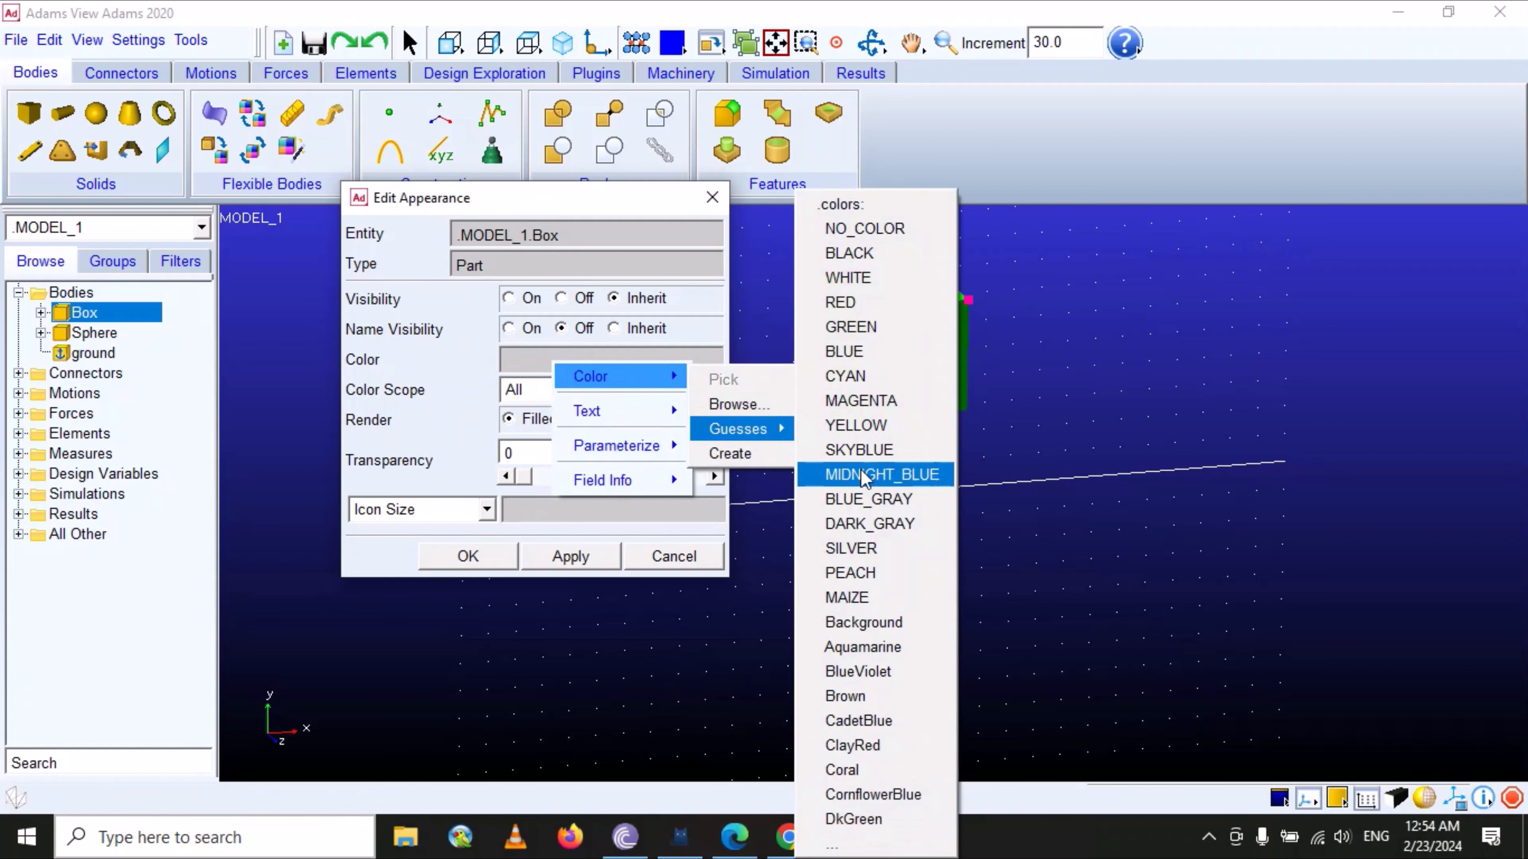
left_click(870, 597)
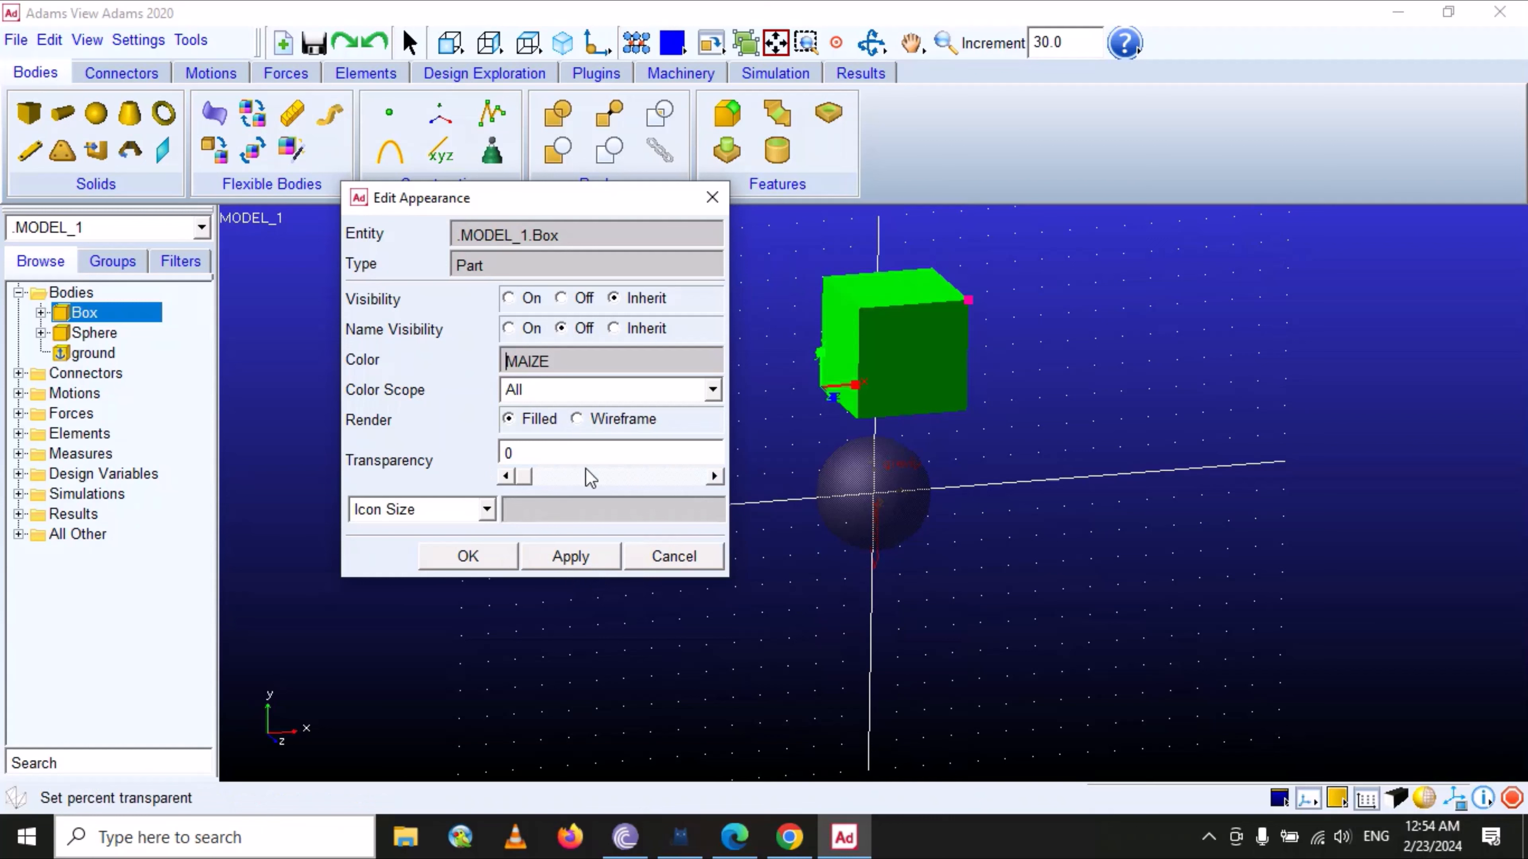
left_click(586, 563)
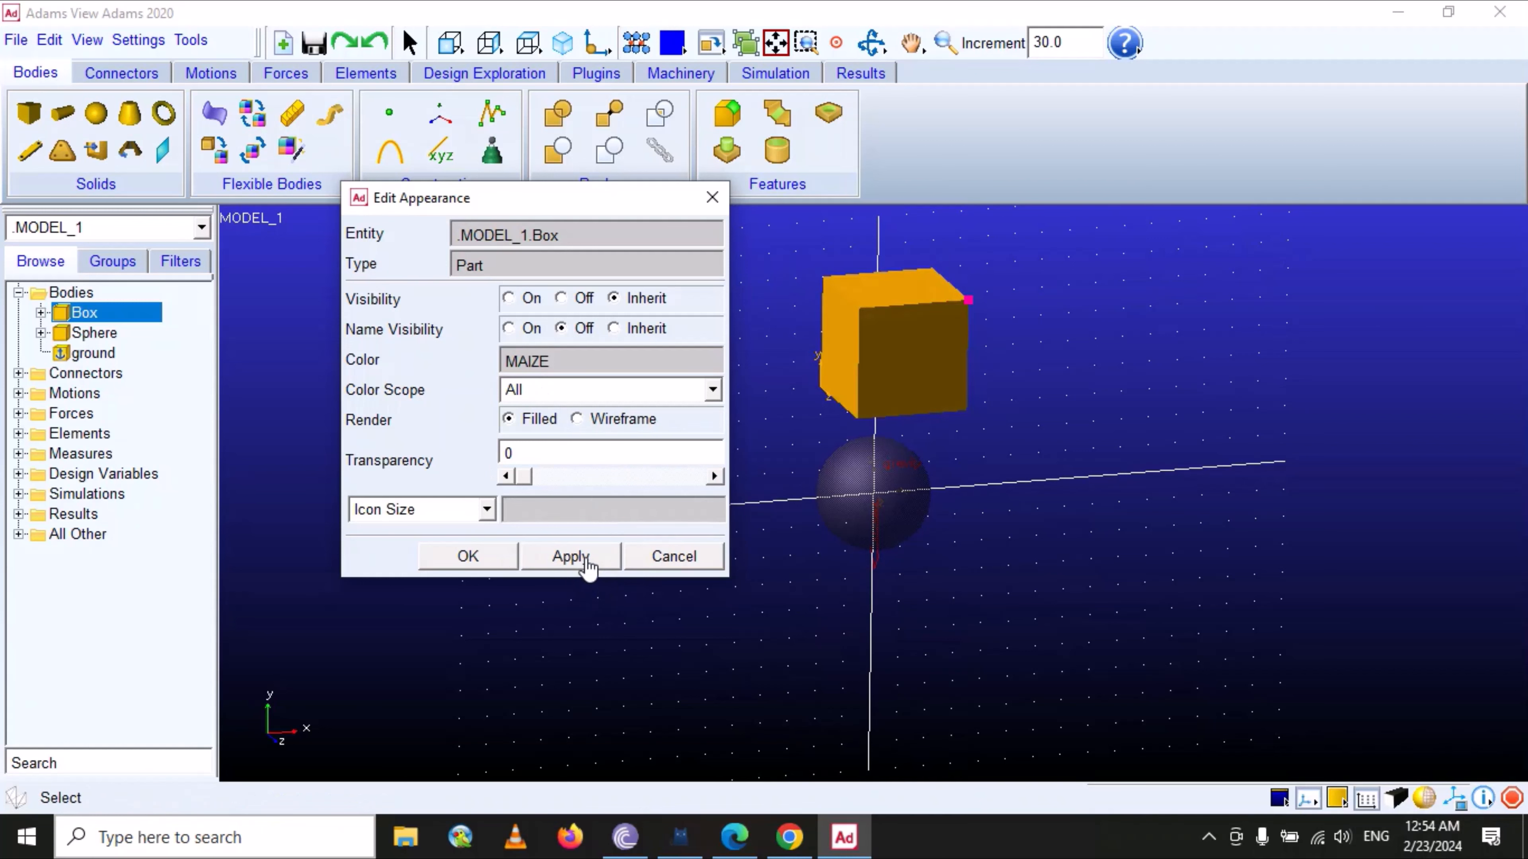
- Reopen the Box's appearance settings and apply the Wireframe render before returning it to Filled
left_click(469, 556)
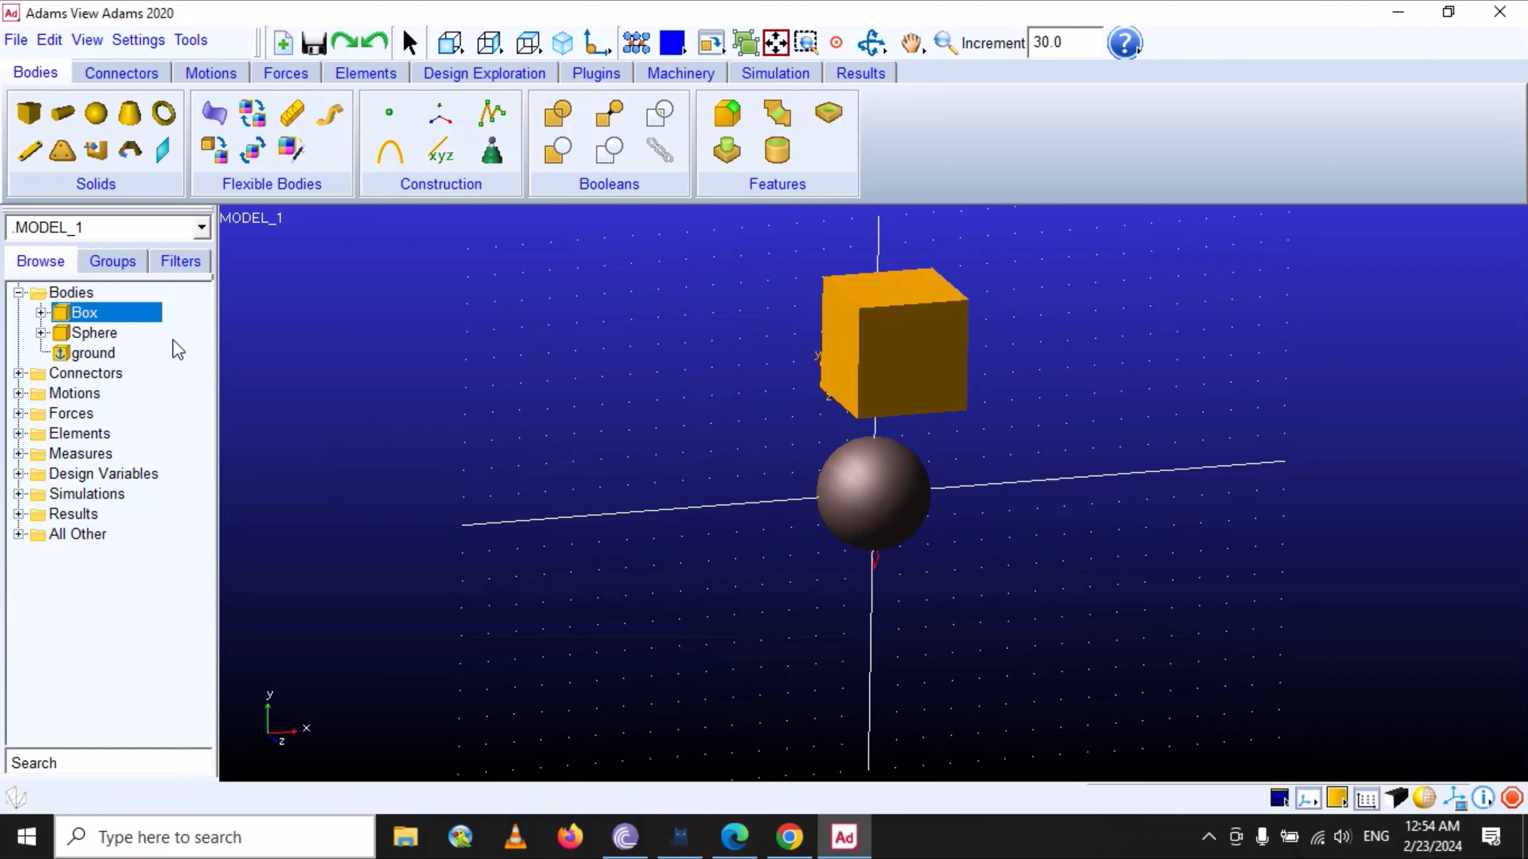
right_click(128, 312)
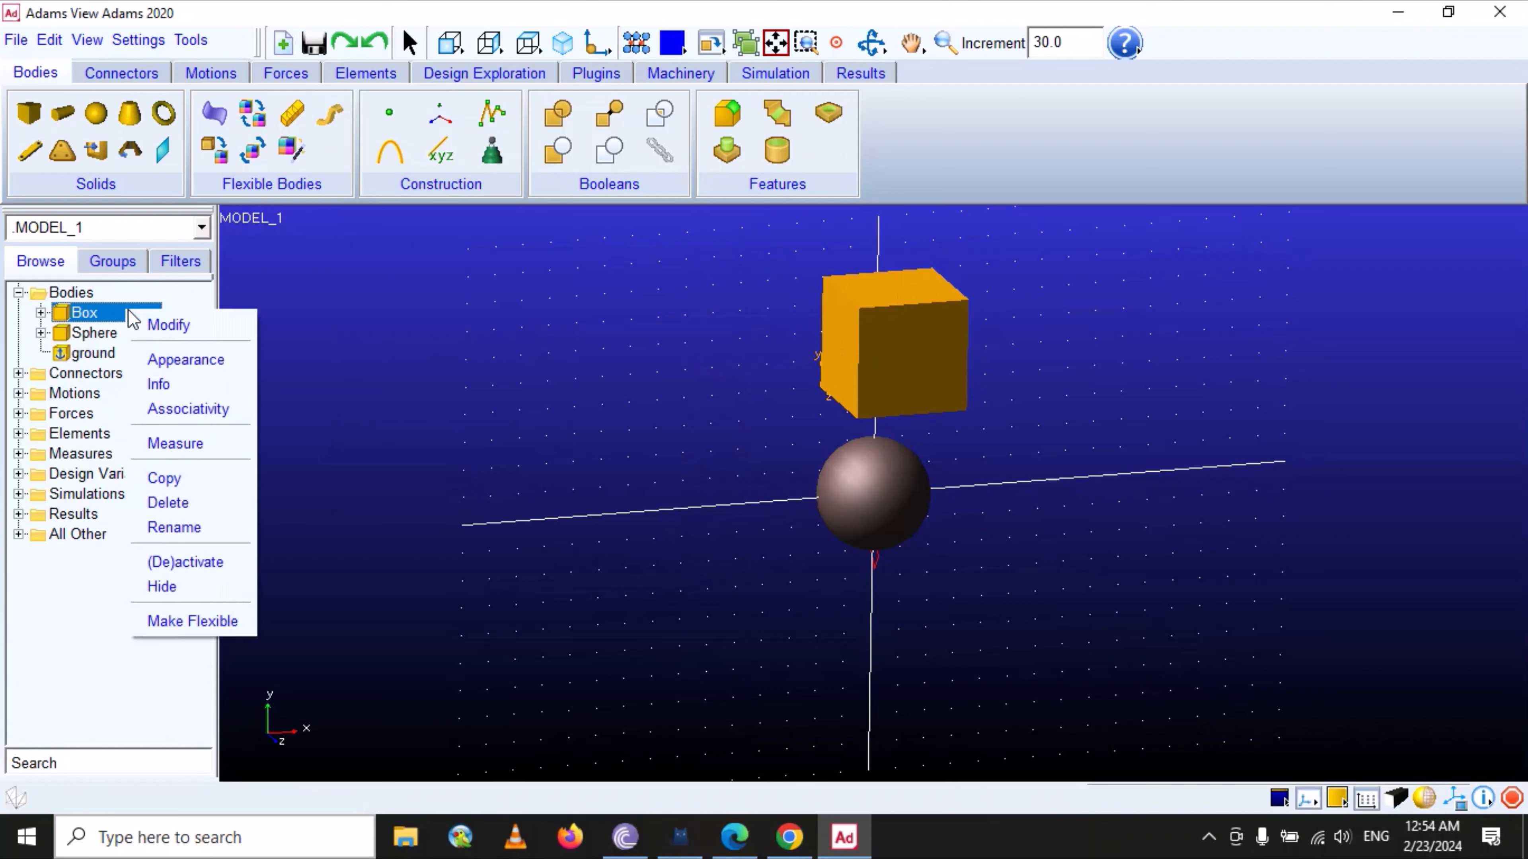
left_click(181, 359)
left_click_drag(572, 204, 555, 177)
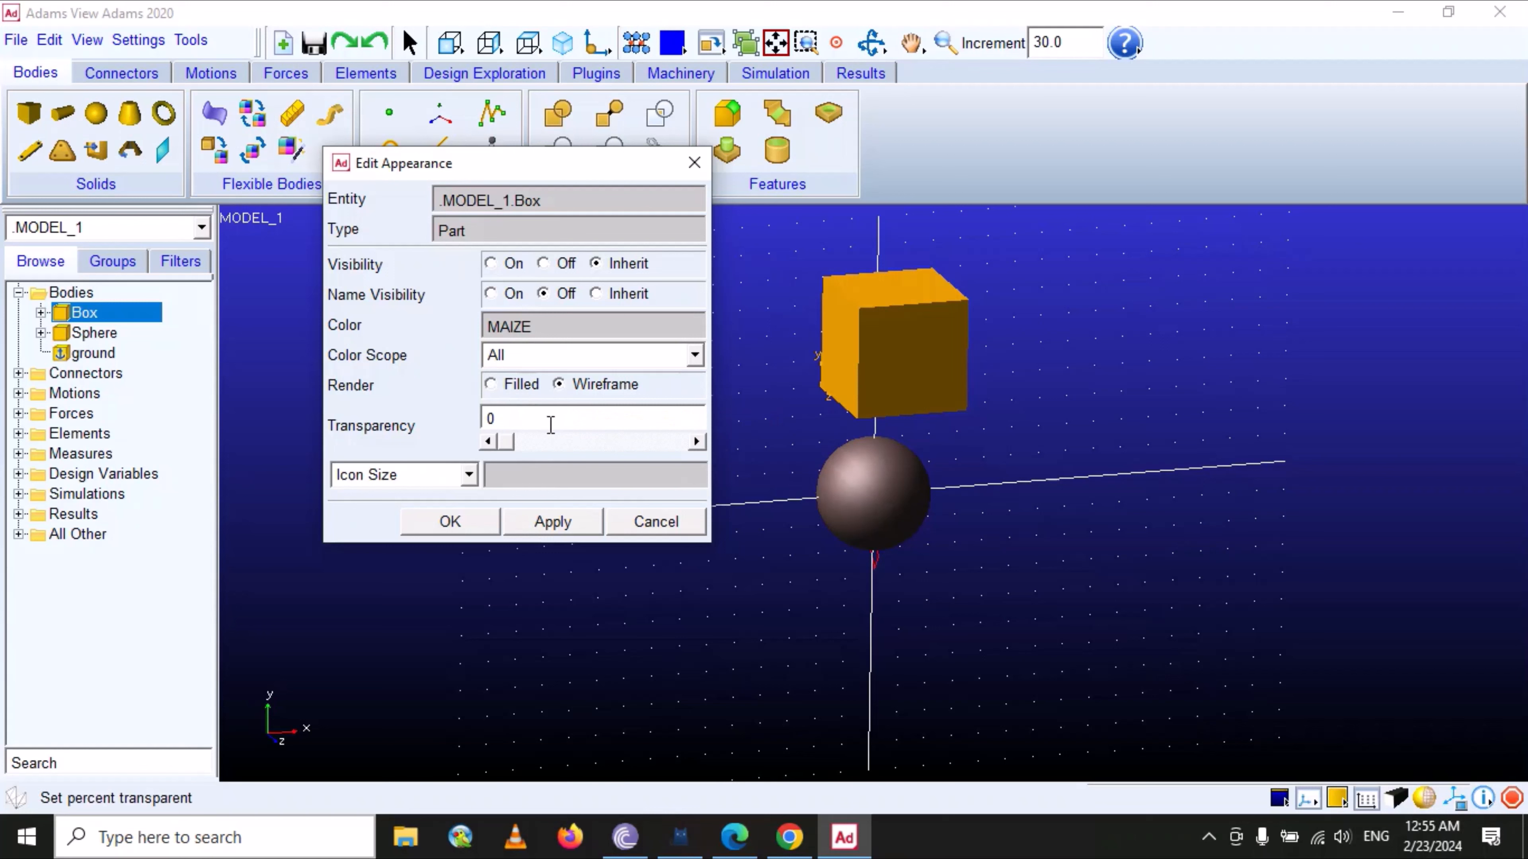
left_click(553, 522)
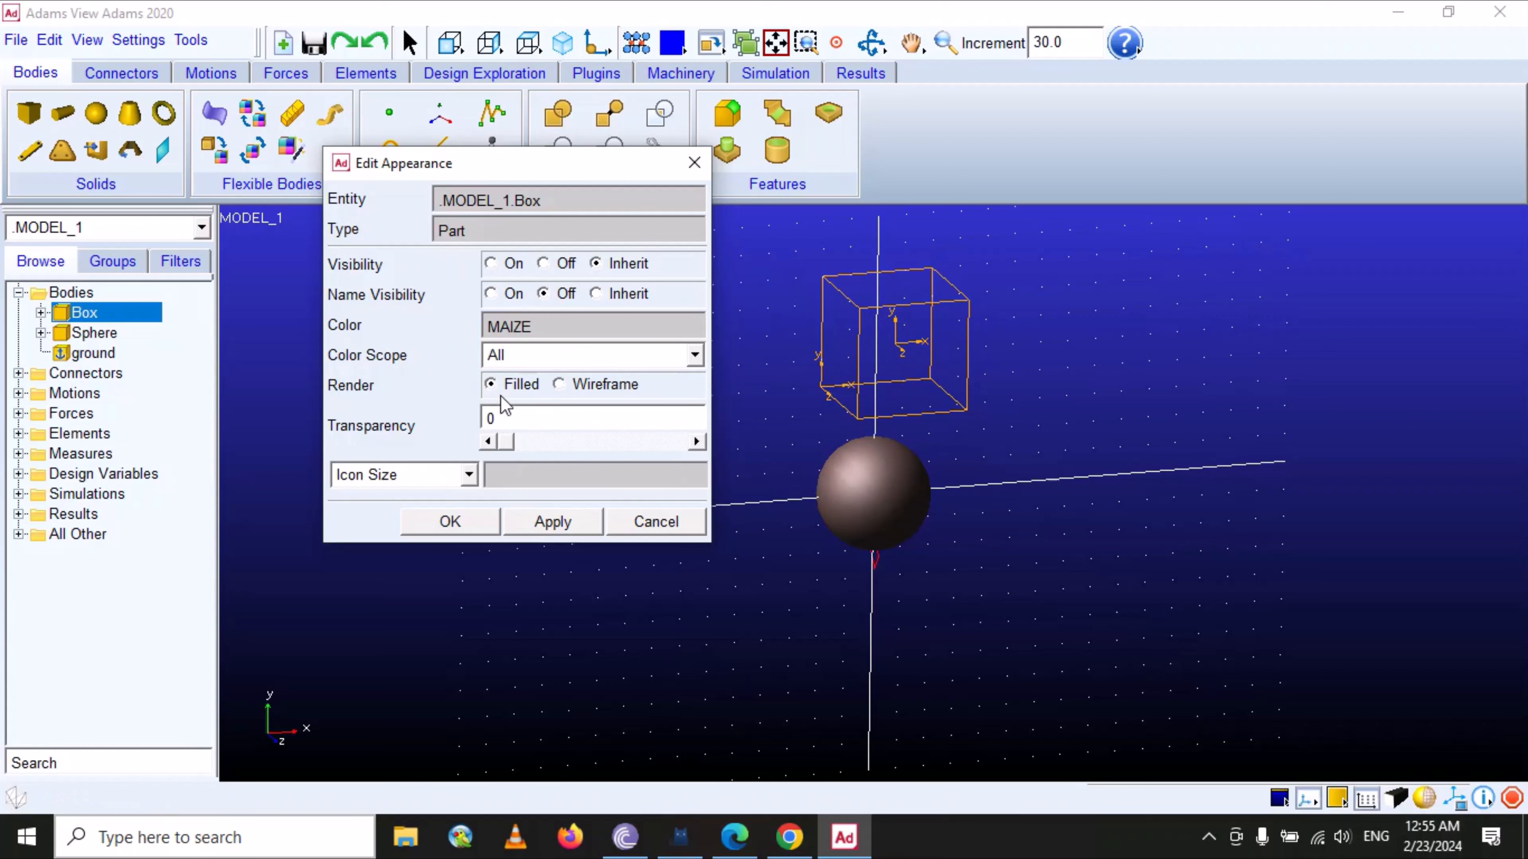
left_click(547, 523)
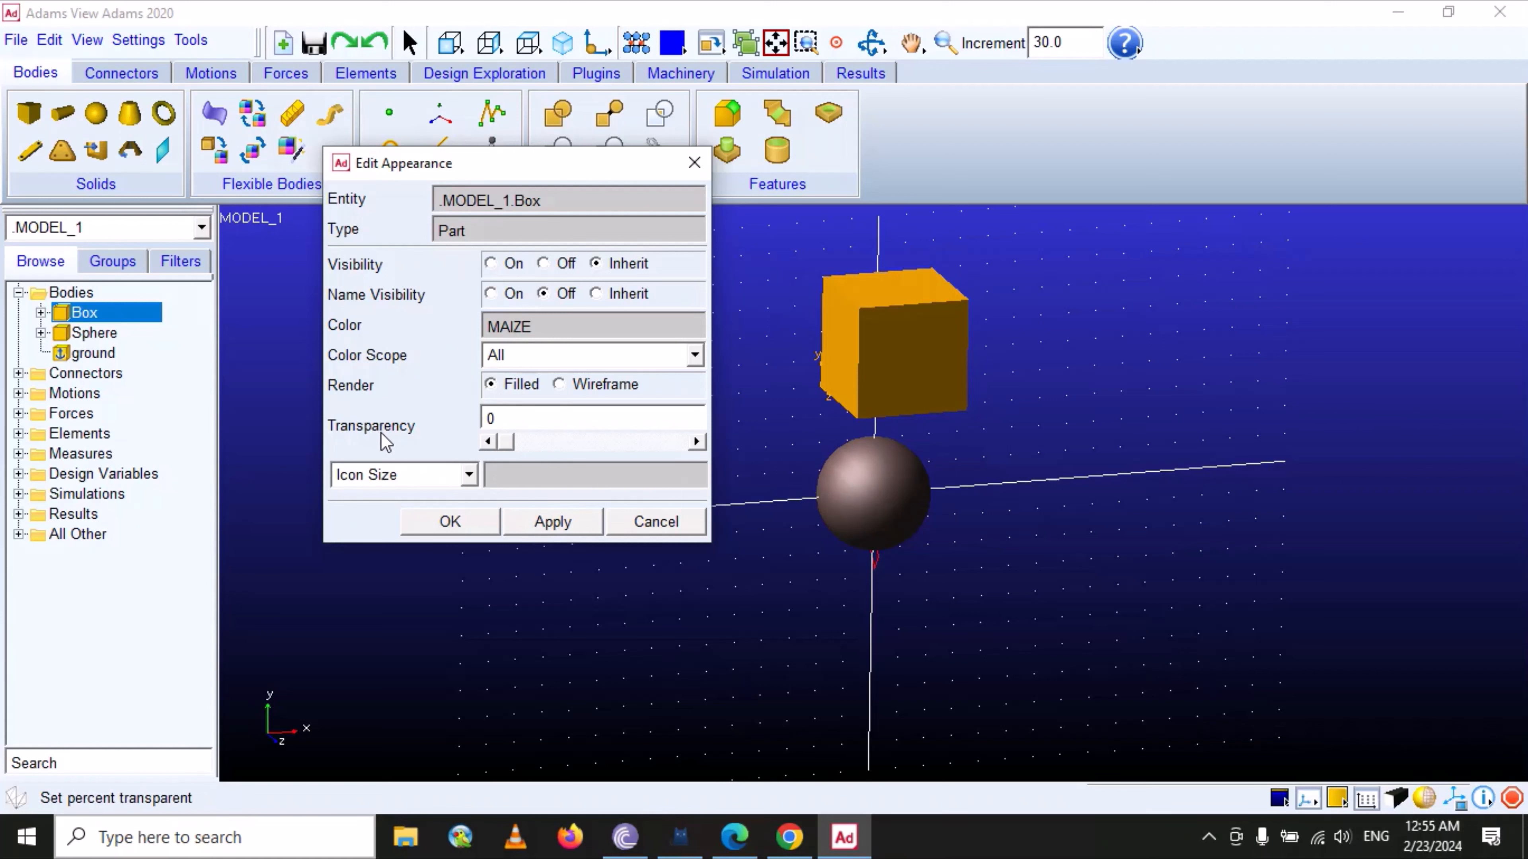
- Apply a transparency of 57 to the Box and rotate the view to inspect it
left_click_drag(506, 441, 580, 454)
left_click(554, 523)
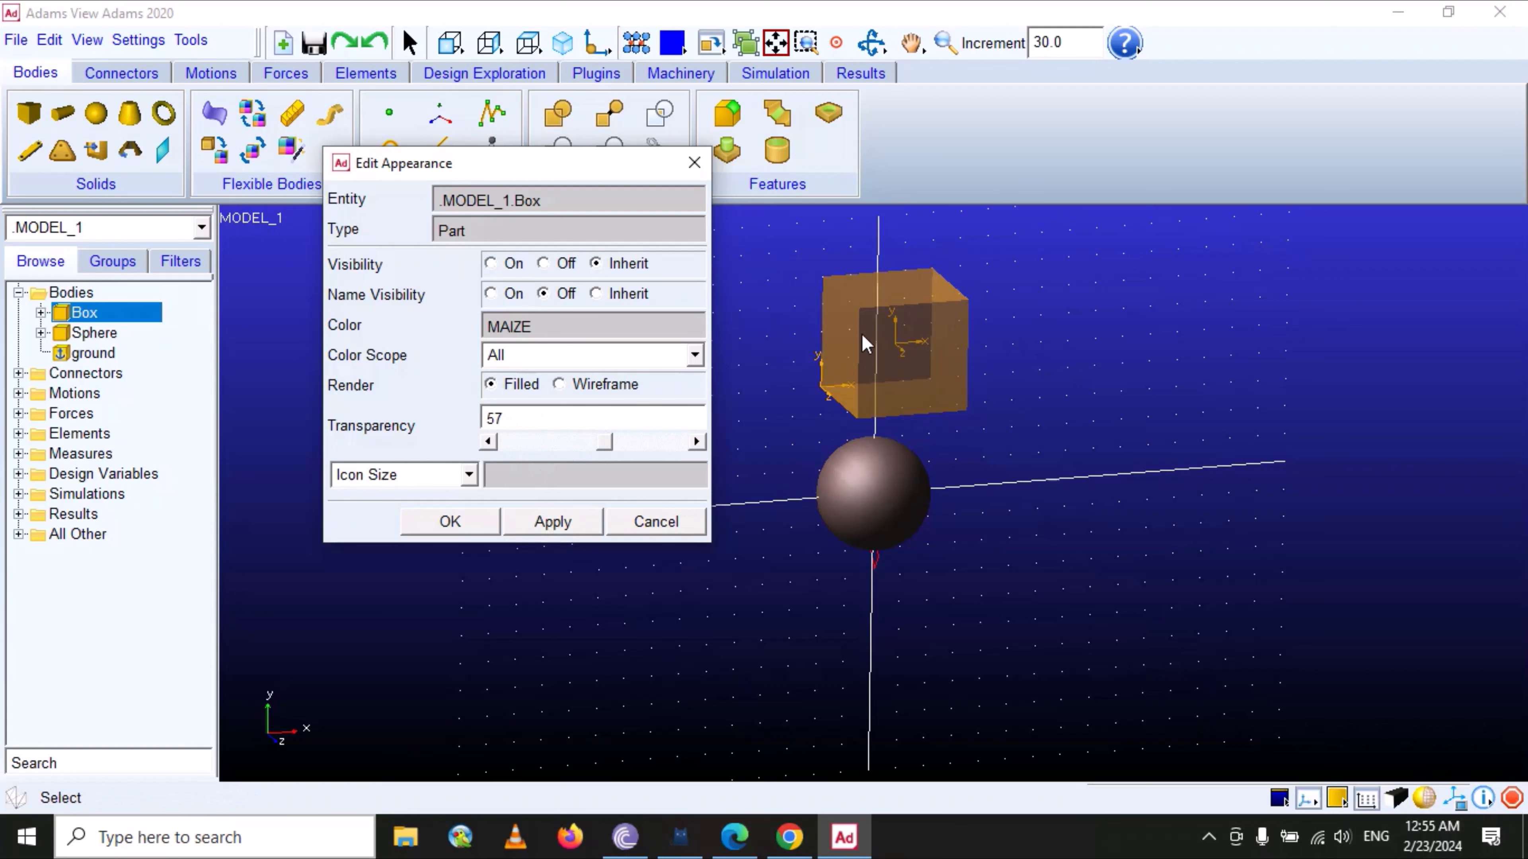
left_click(871, 43)
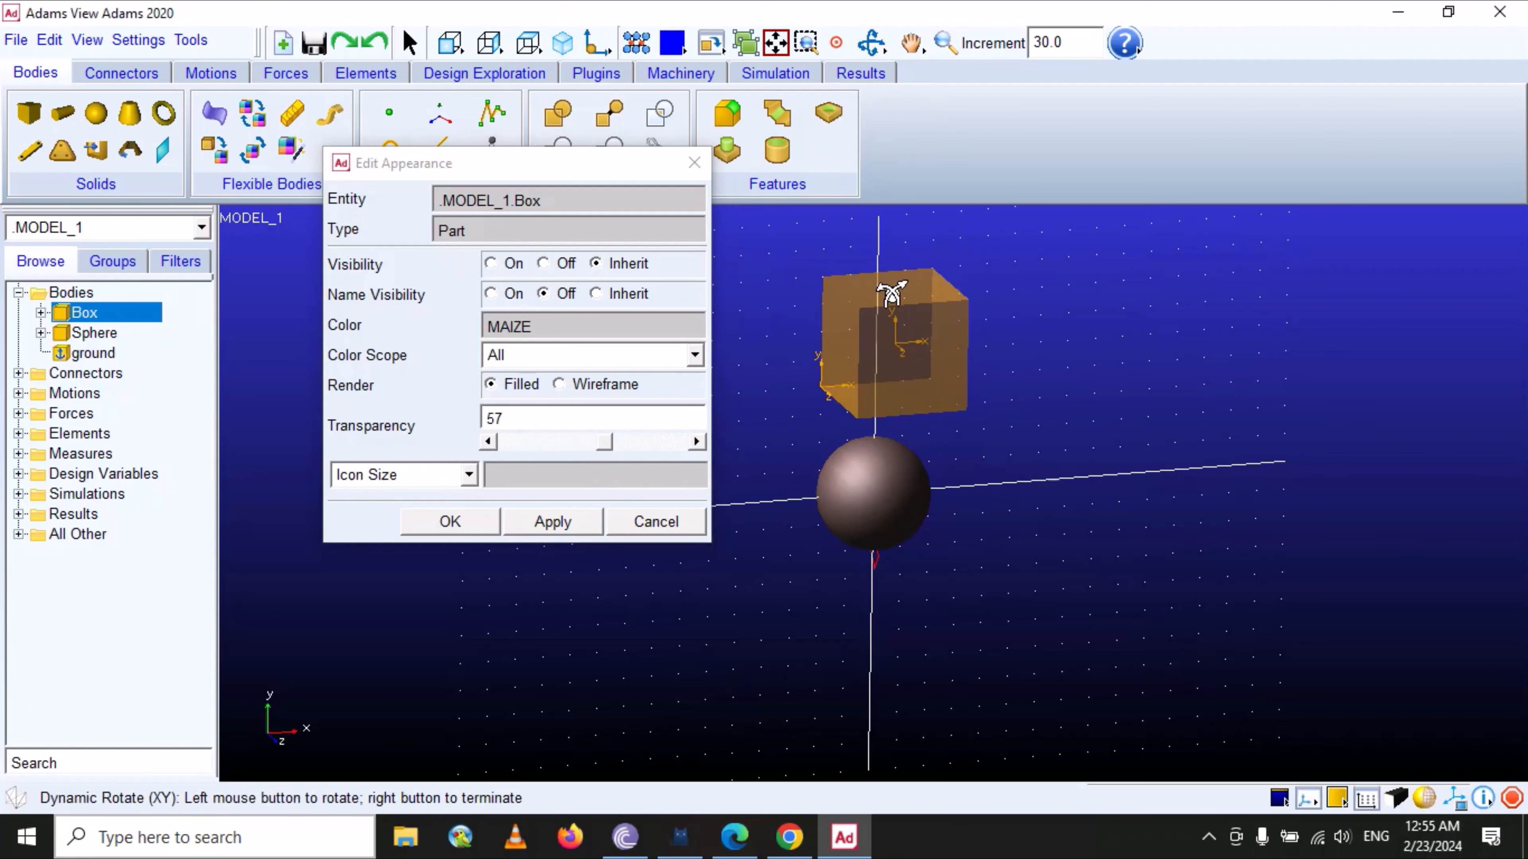
left_click_drag(893, 290, 945, 301)
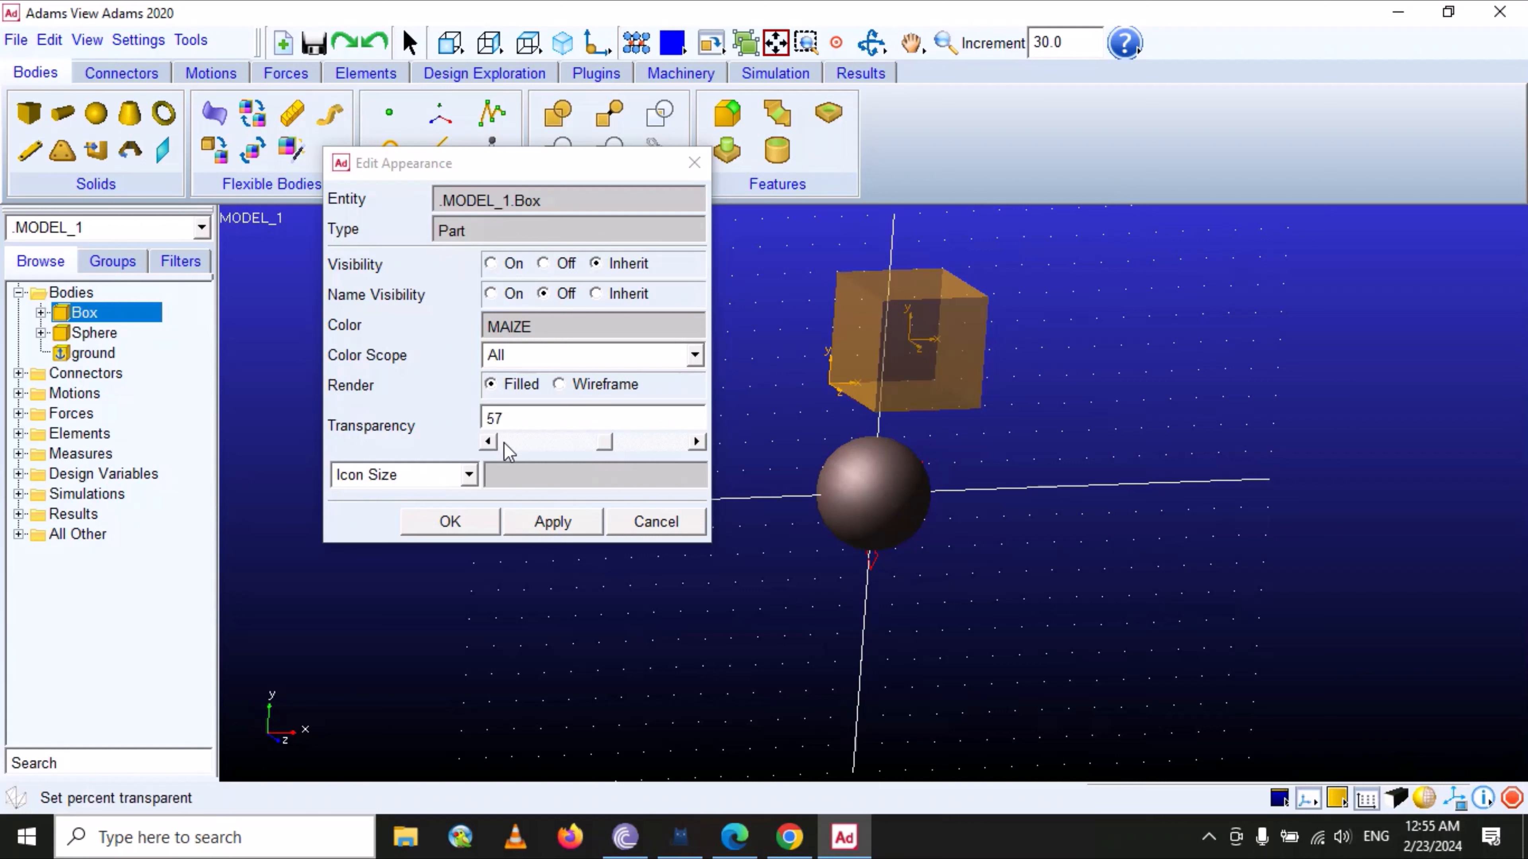
- Try a transparency of 65 on the Box, reset it to 0 and accept the appearance settings
mouse_move(606, 447)
left_mouse_down()
mouse_move(638, 448)
mouse_move(620, 448)
left_mouse_up()
left_click(569, 537)
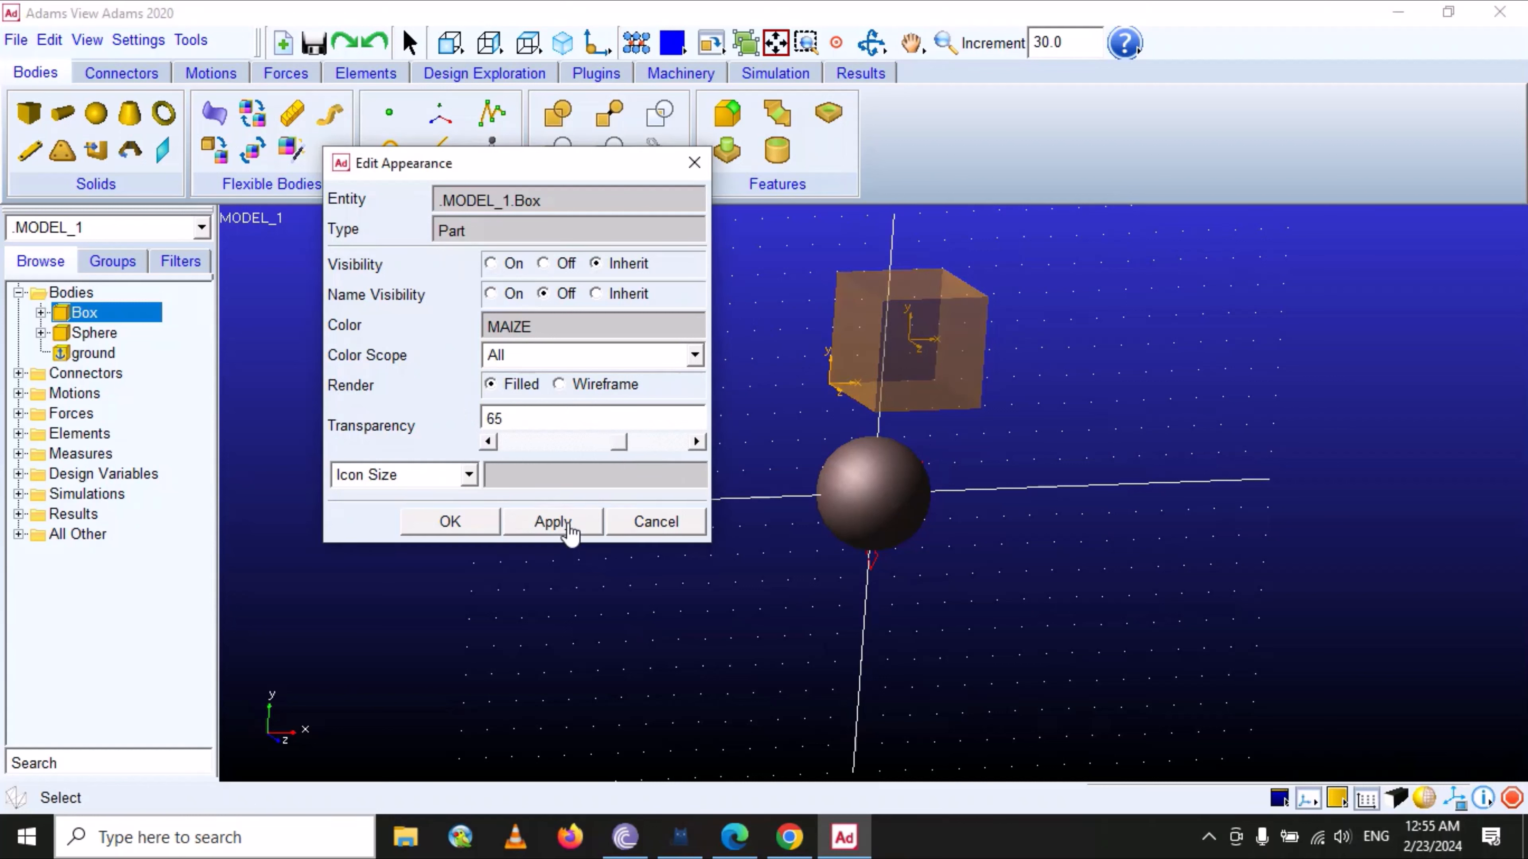
left_click_drag(625, 456, 502, 451)
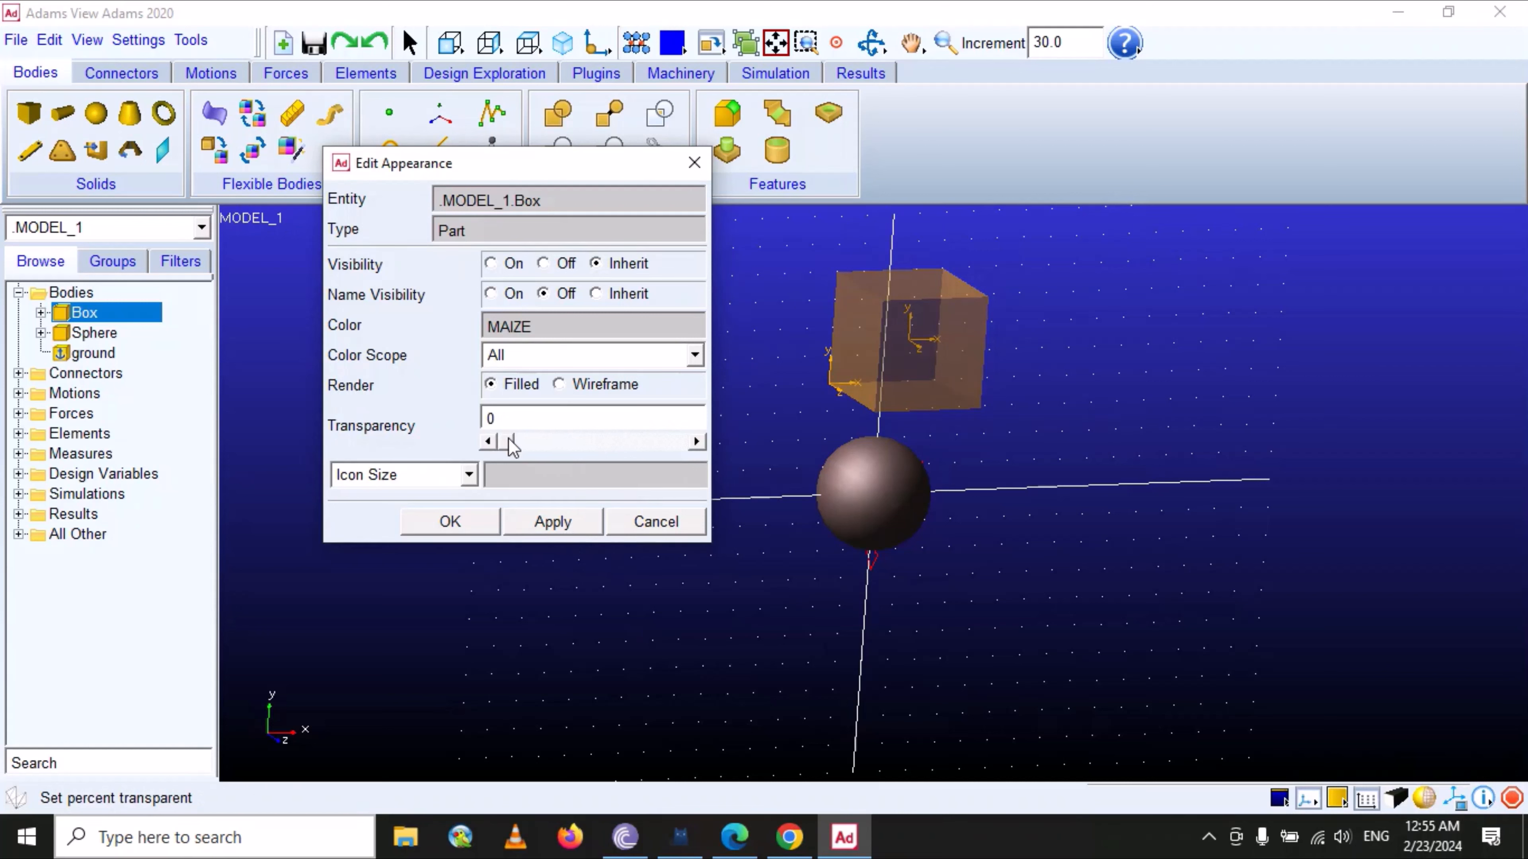
left_click(483, 522)
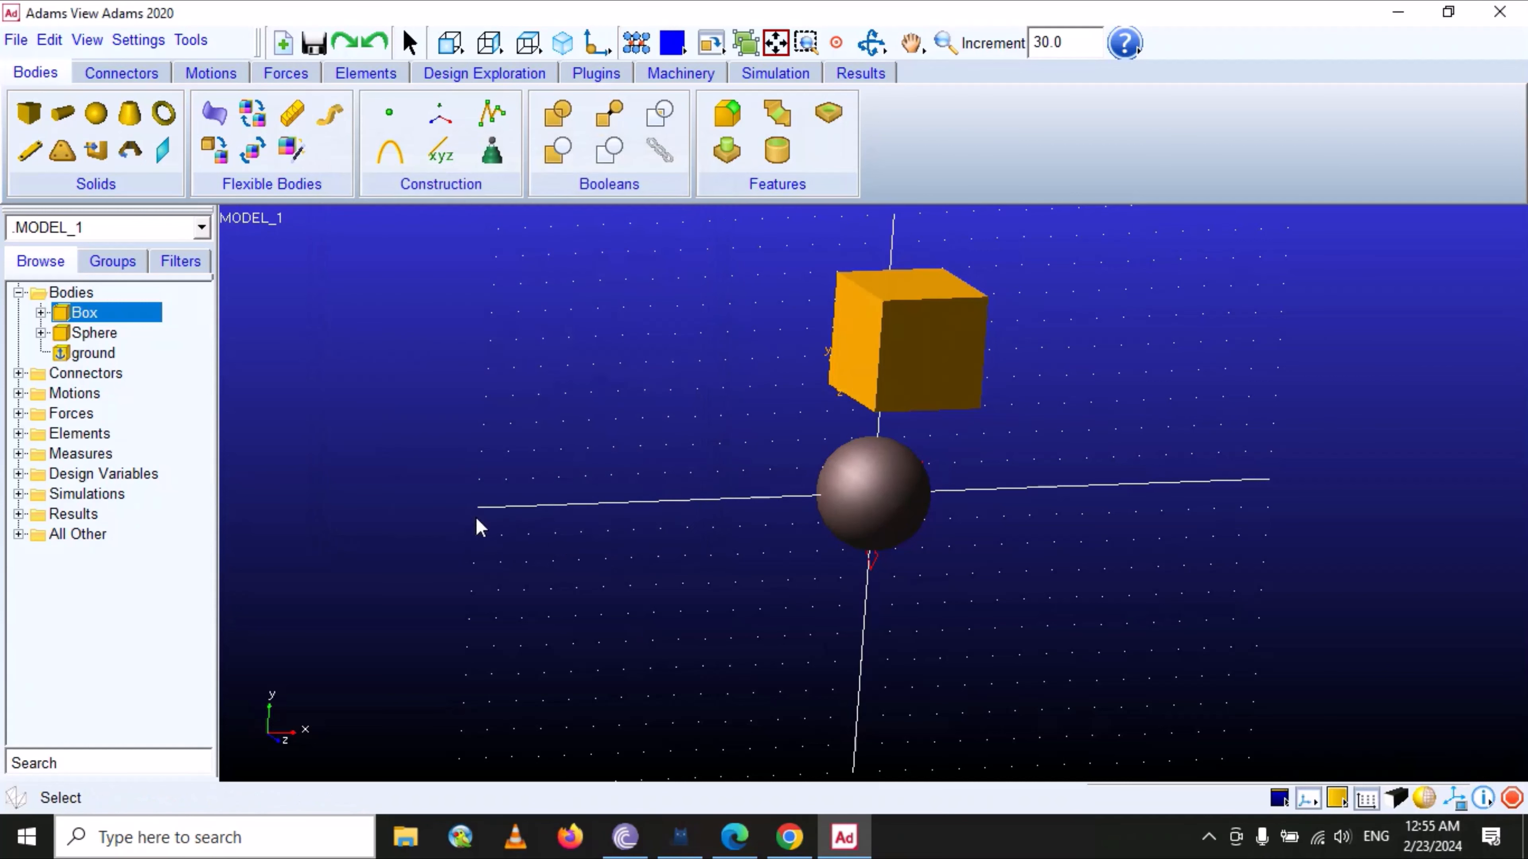
- Display the information report for the Box and examine its object name and Adams ID
right_click(100, 316)
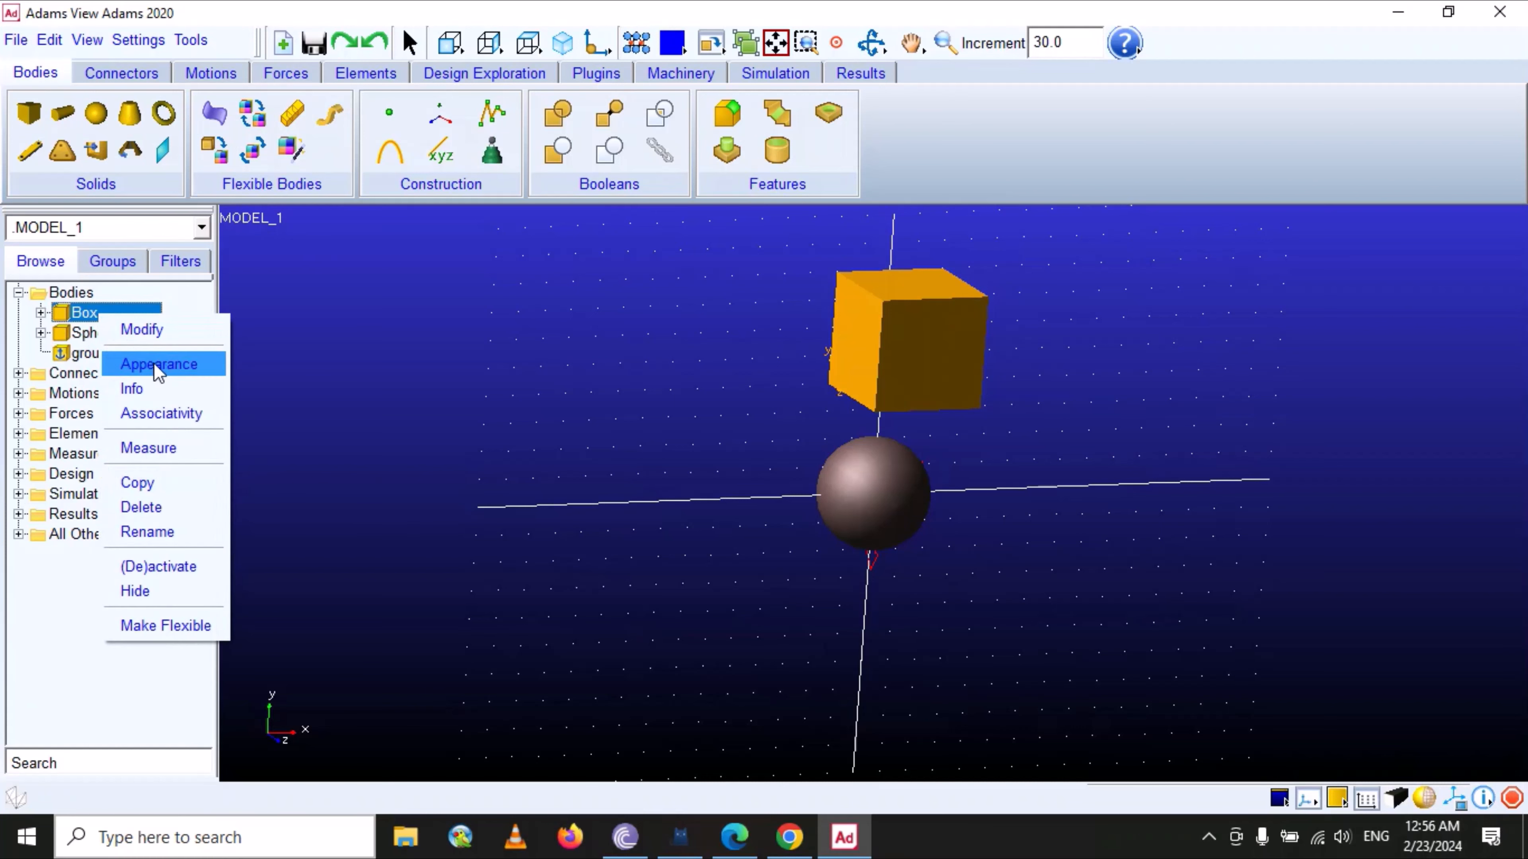
left_click(158, 388)
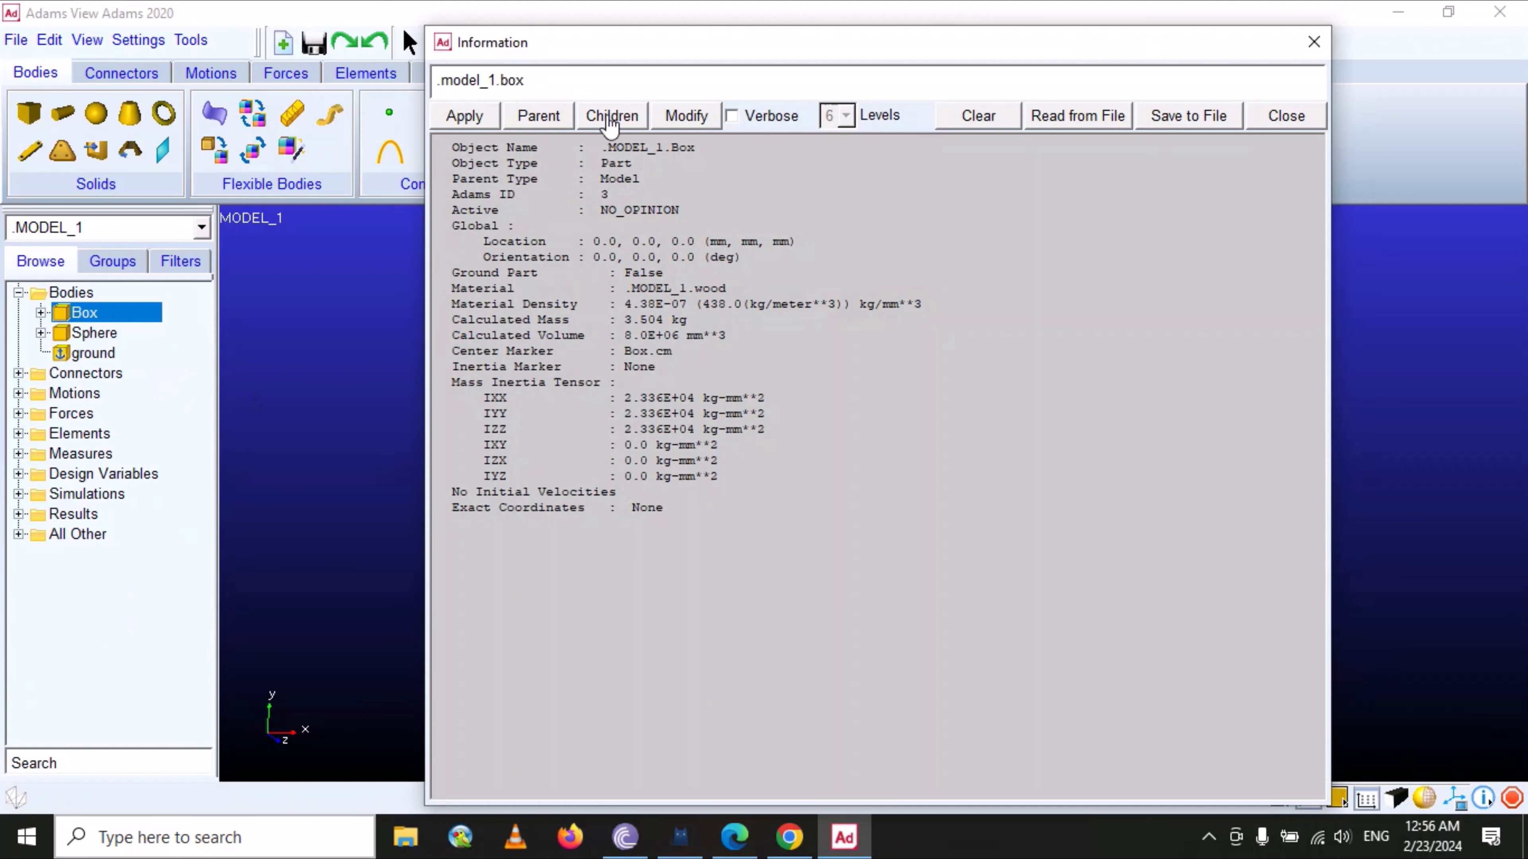
left_click_drag(651, 38, 653, 131)
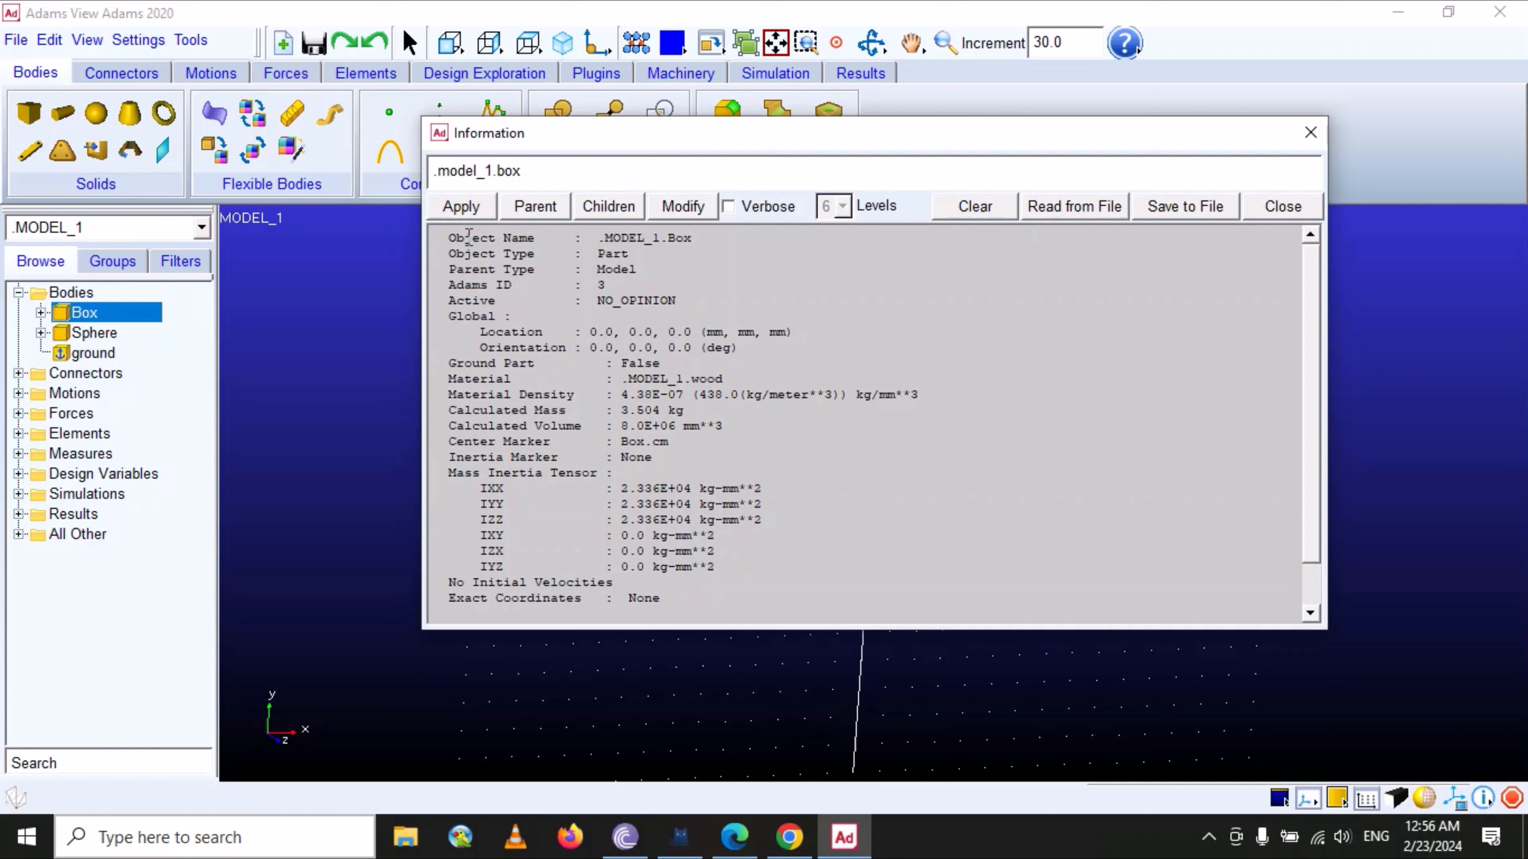
left_click_drag(468, 236, 686, 250)
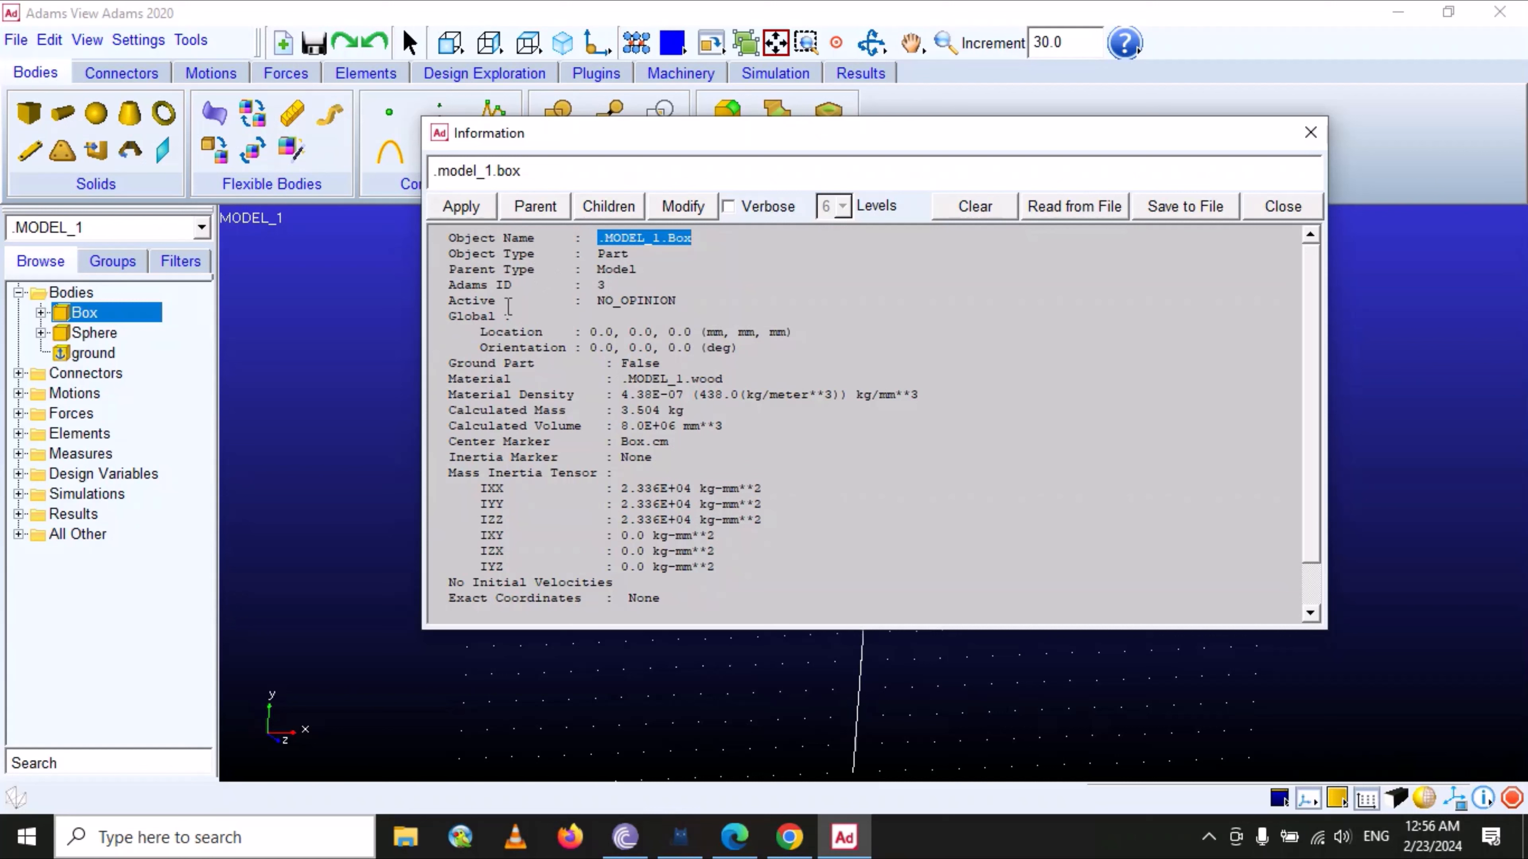
left_click_drag(448, 285, 512, 287)
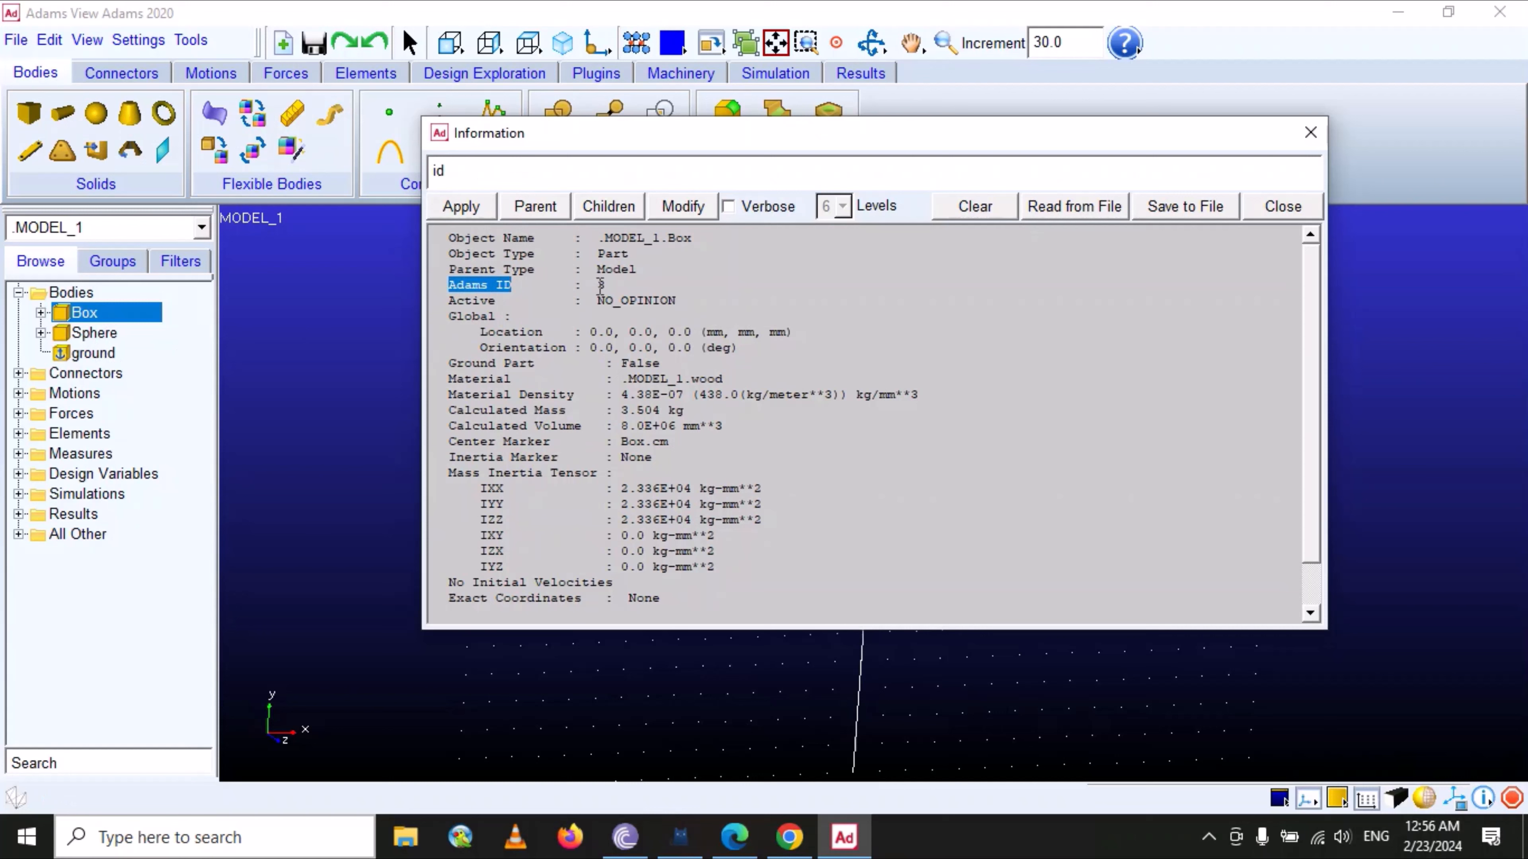
- Display the information report for the Sphere and check its Adams ID
left_click(95, 335)
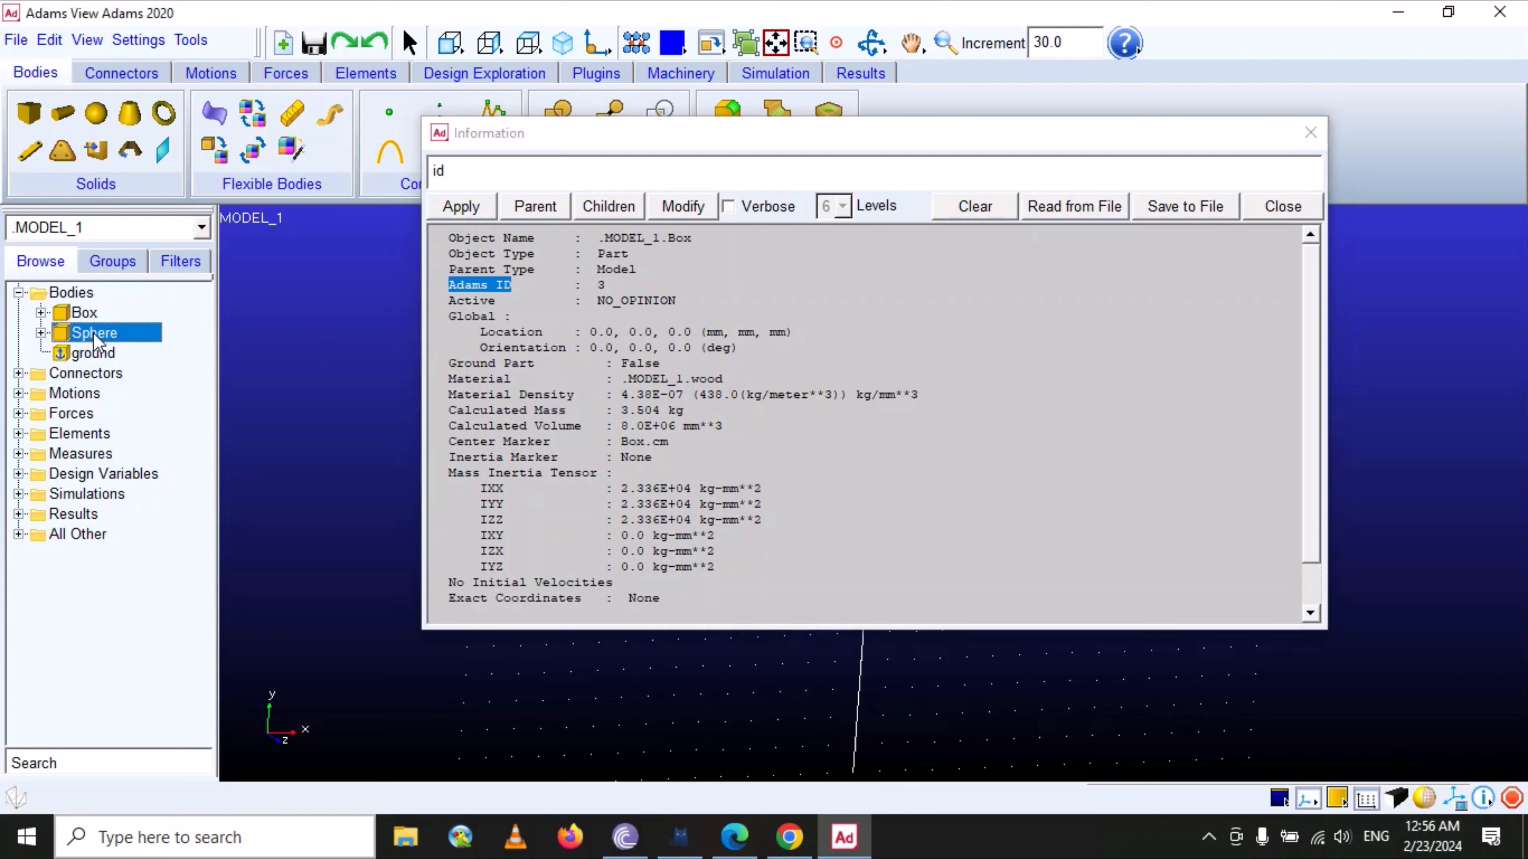
right_click(95, 334)
left_click(127, 409)
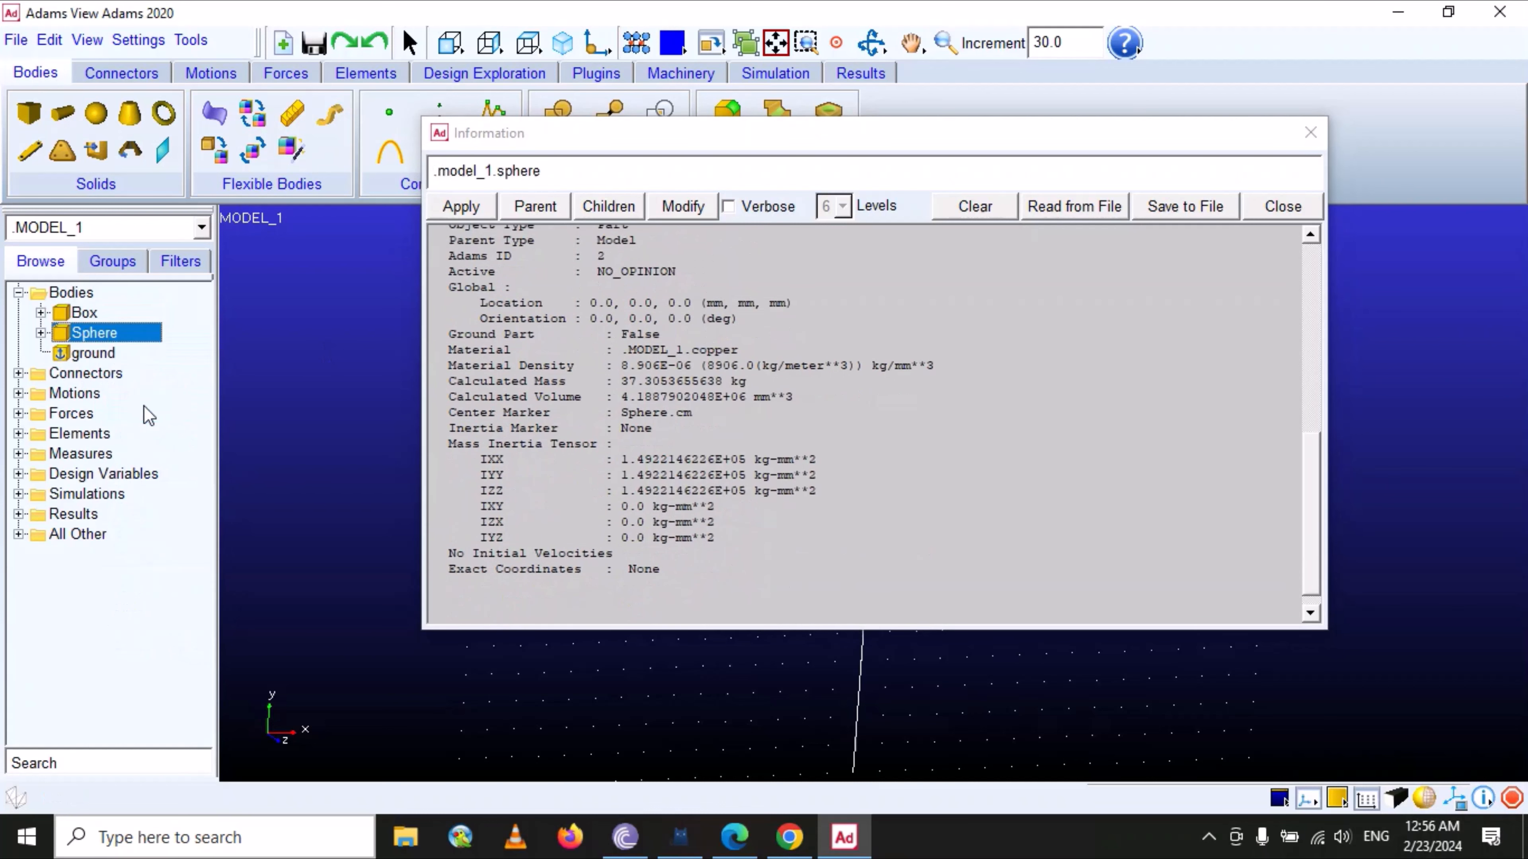
double_click(603, 257)
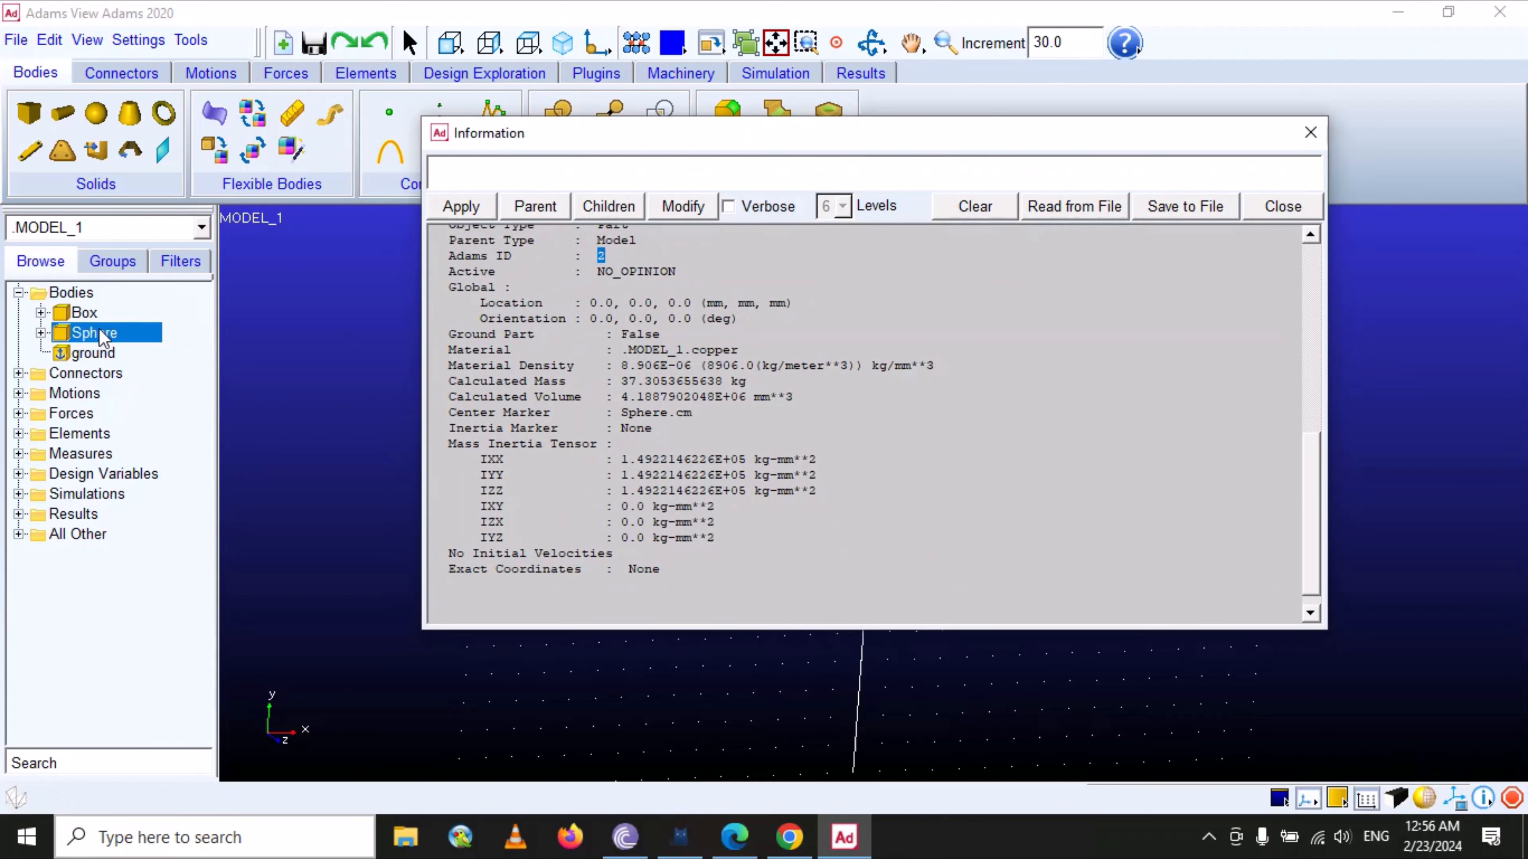
- Display the Box's information report again and examine its global location, orientation and ground part status against the model
right_click(96, 313)
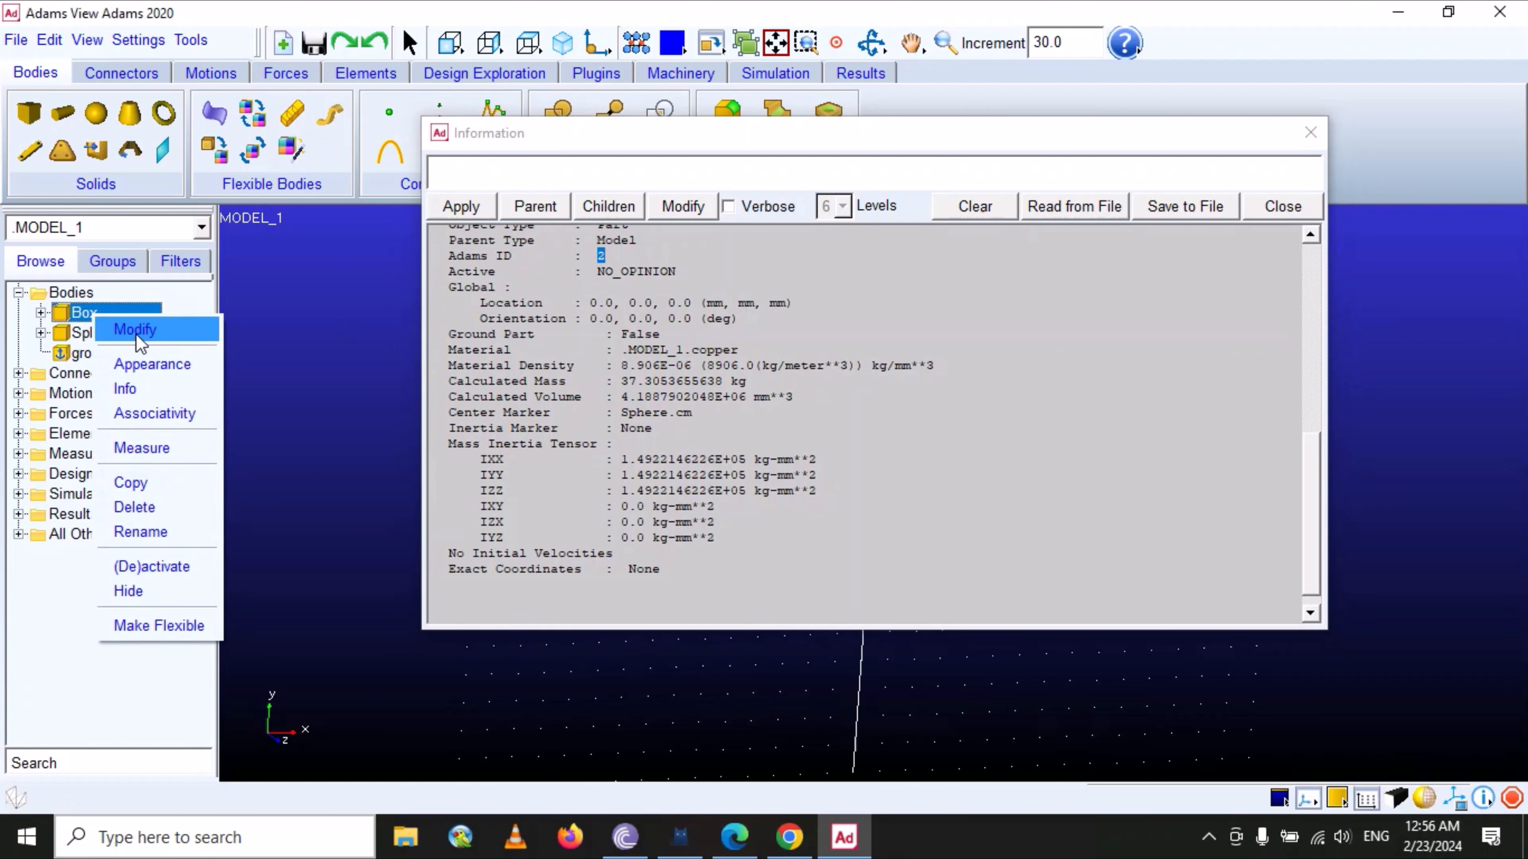
left_click(128, 389)
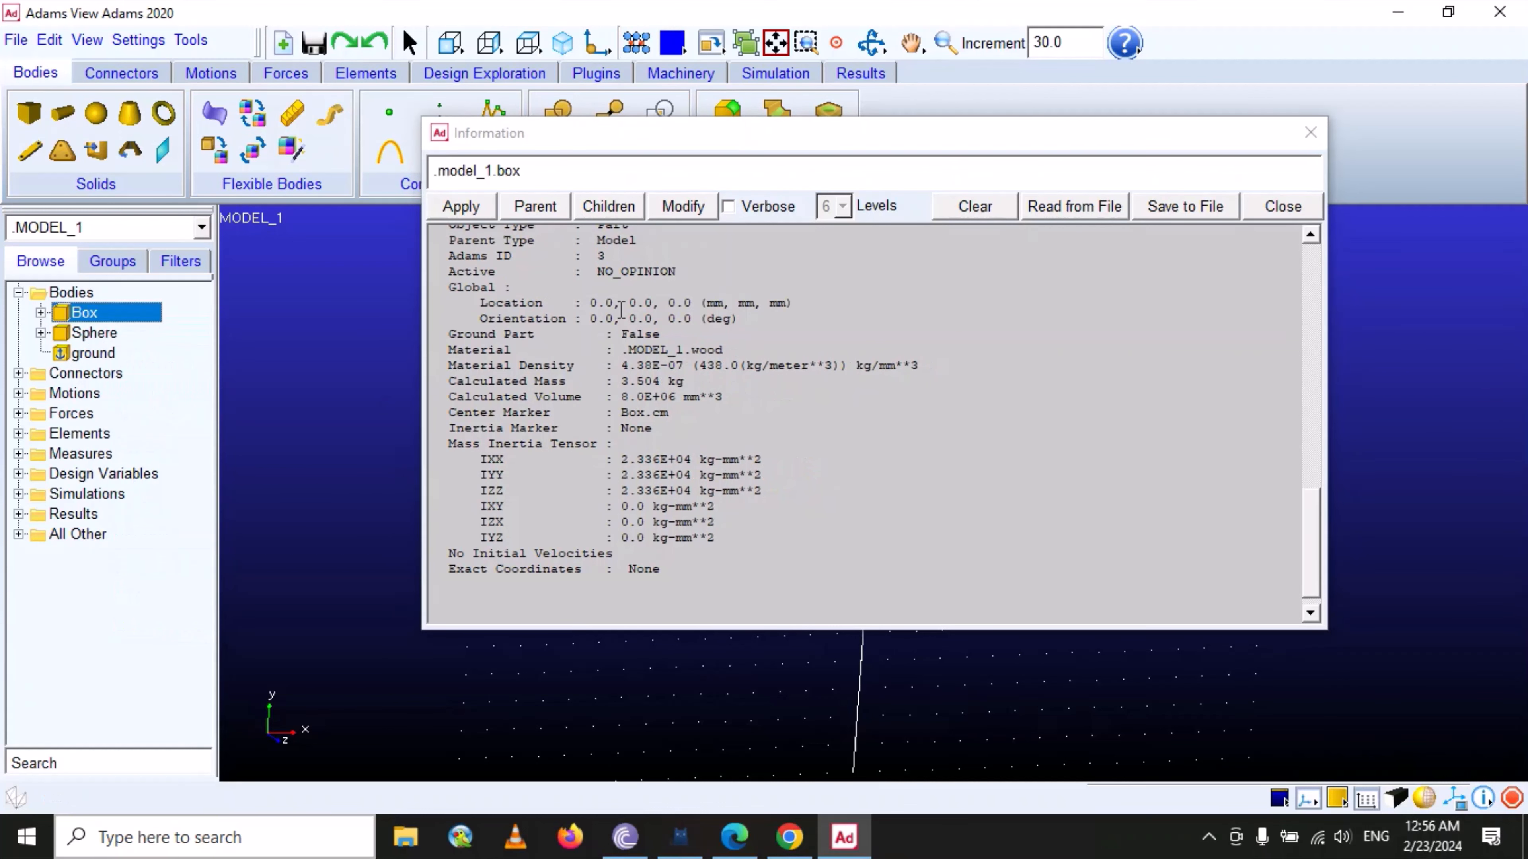
left_click_drag(489, 304, 679, 320)
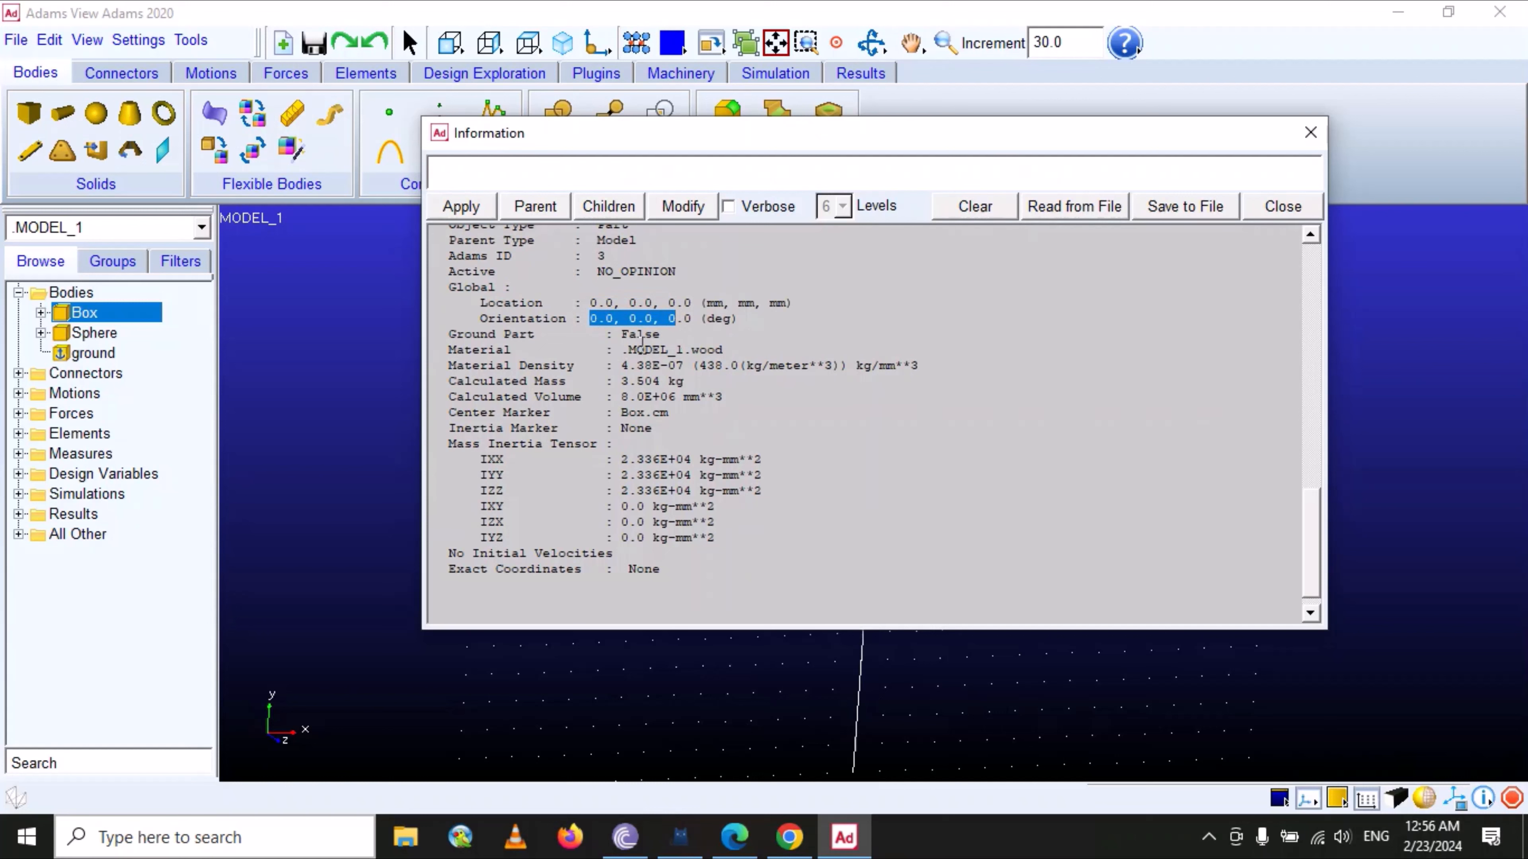
left_click_drag(455, 334, 669, 335)
left_click_drag(797, 146, 315, 100)
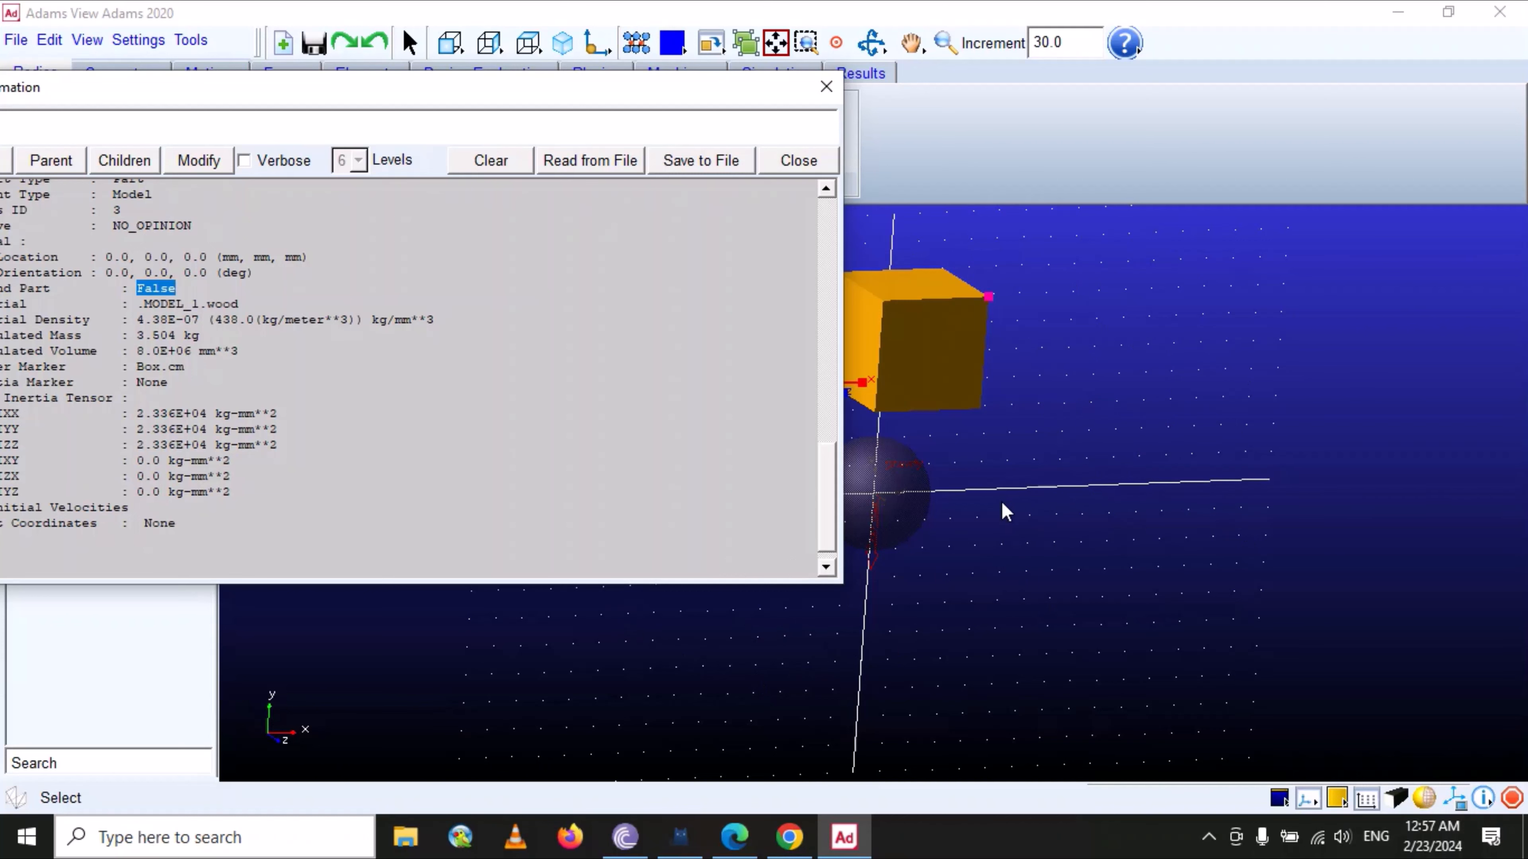
left_click_drag(641, 96, 1138, 182)
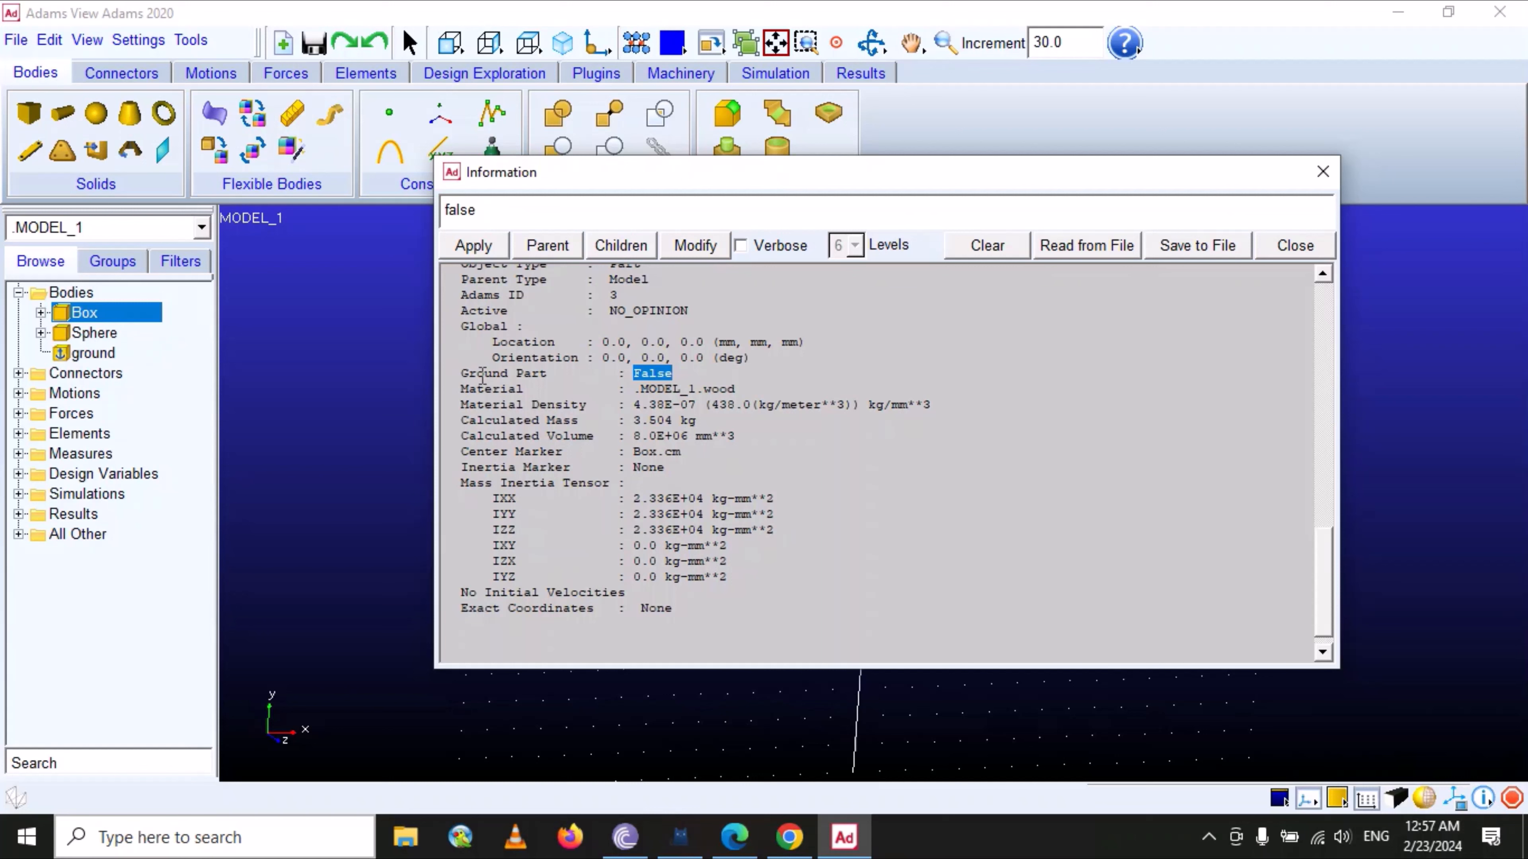
left_click(468, 373)
left_click_drag(468, 373, 672, 374)
- Examine the Box's material, density, calculated mass and mass inertia tensor in the report, and close it
left_click_drag(641, 390, 736, 389)
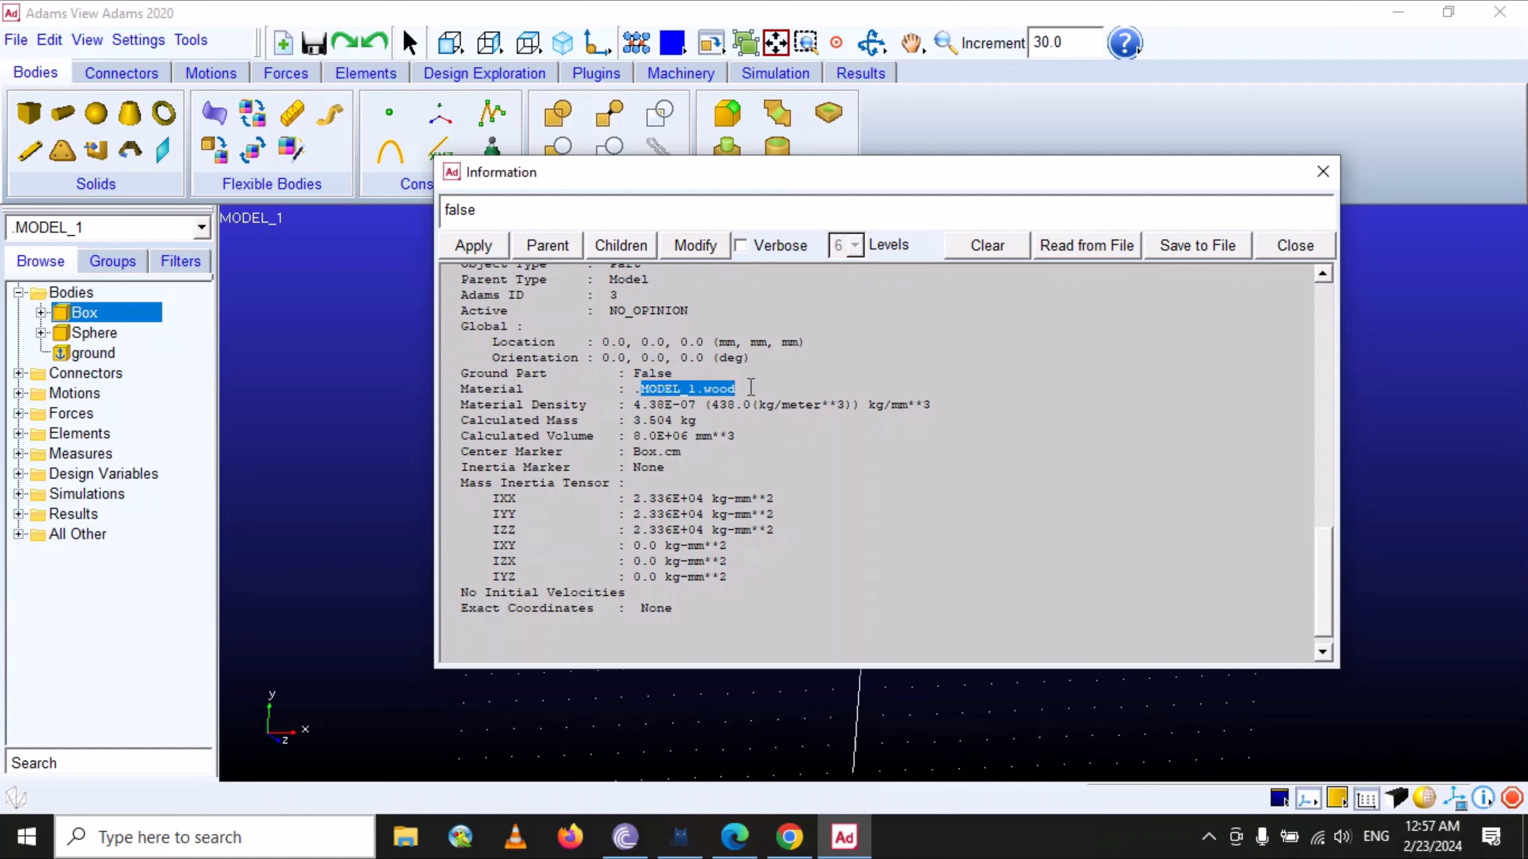
left_click_drag(461, 389, 758, 385)
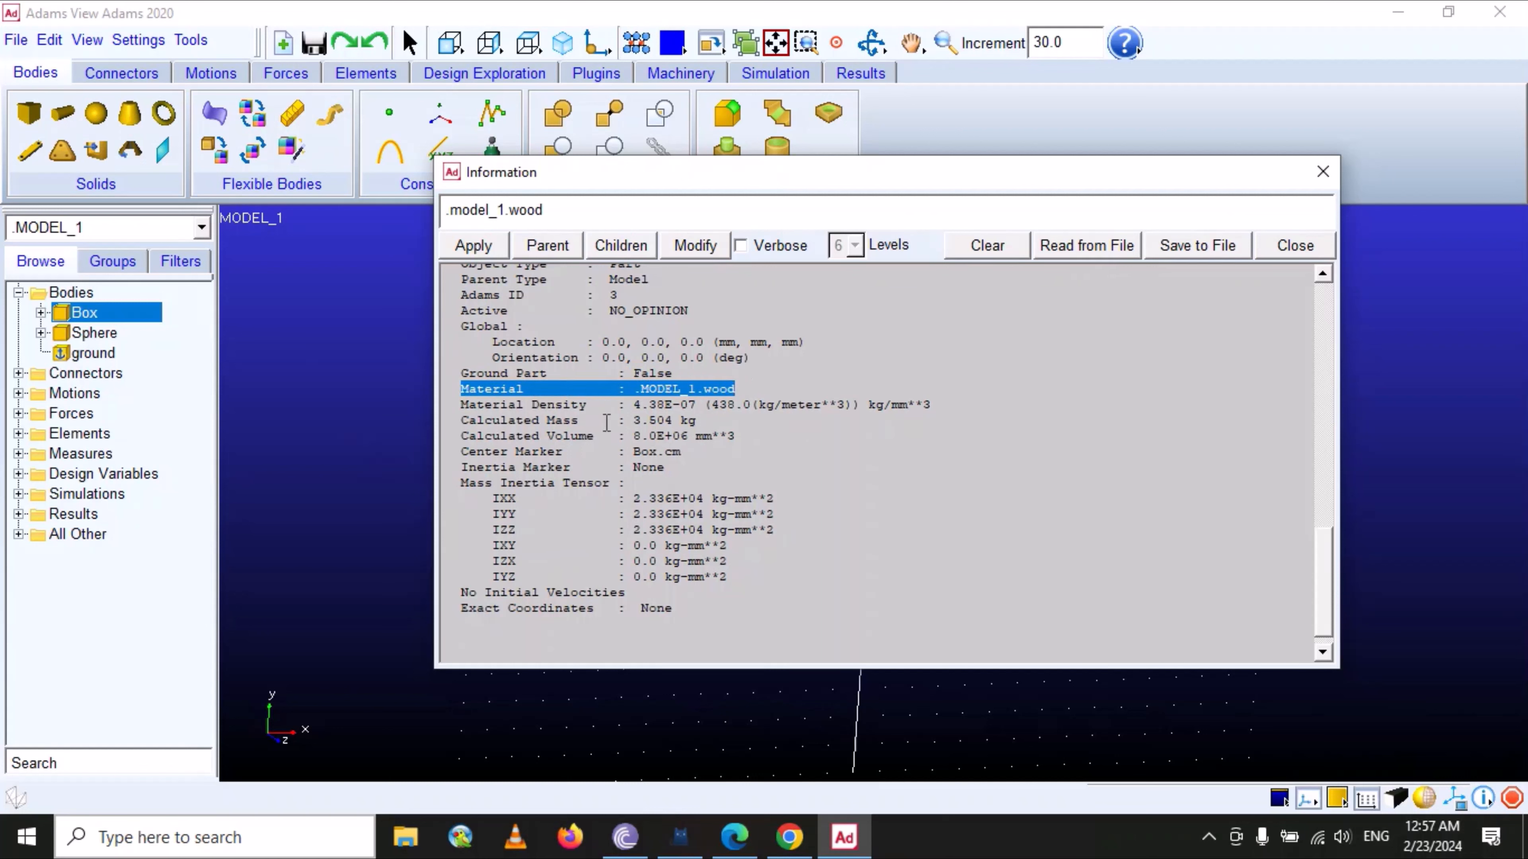
left_click_drag(628, 404, 800, 404)
left_click_drag(628, 420, 696, 421)
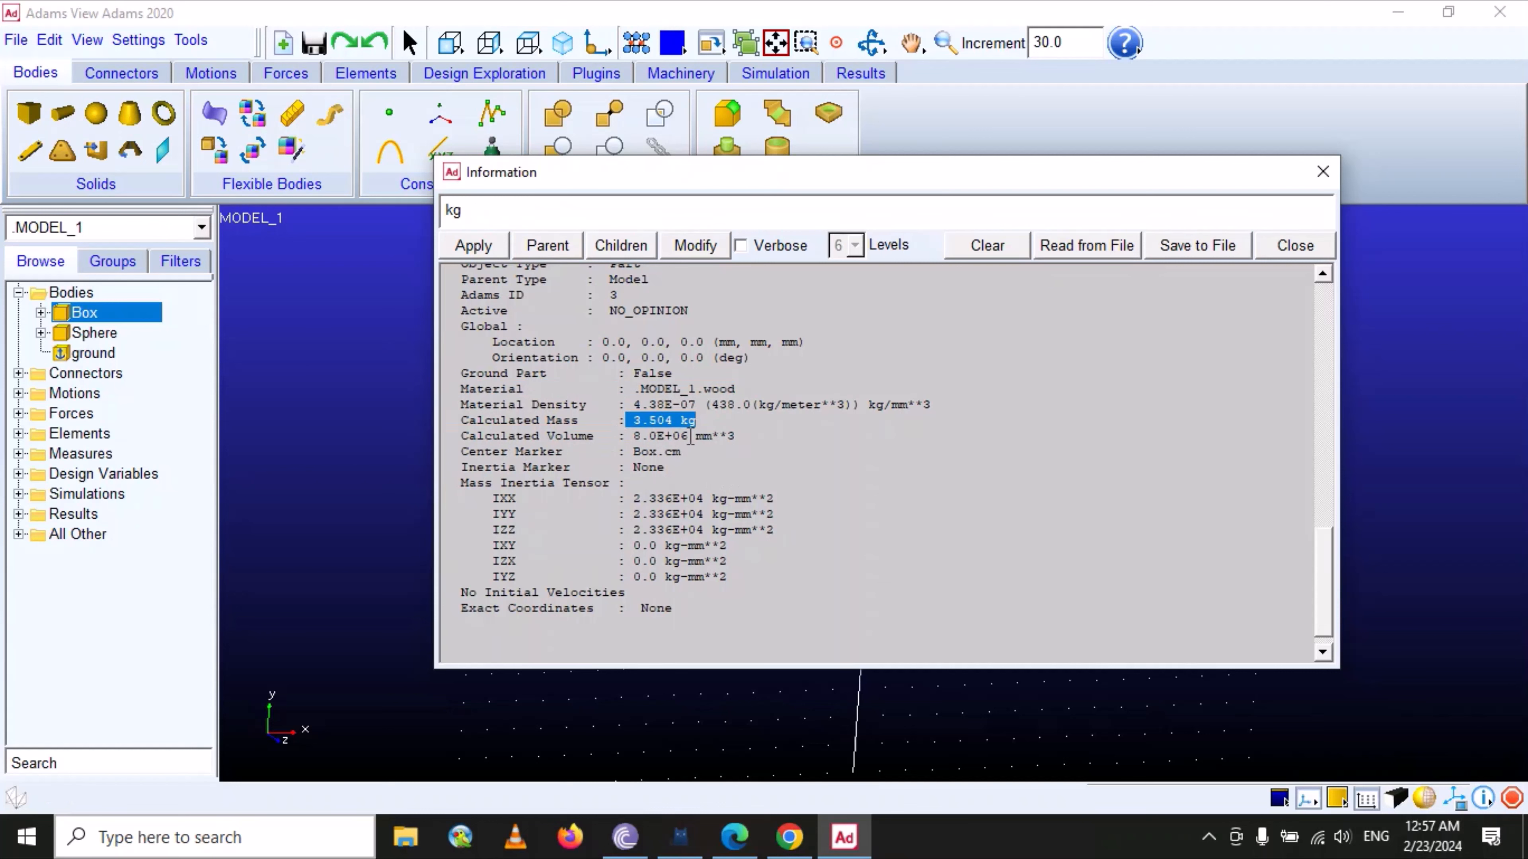
scroll(644, 500, "down", 1)
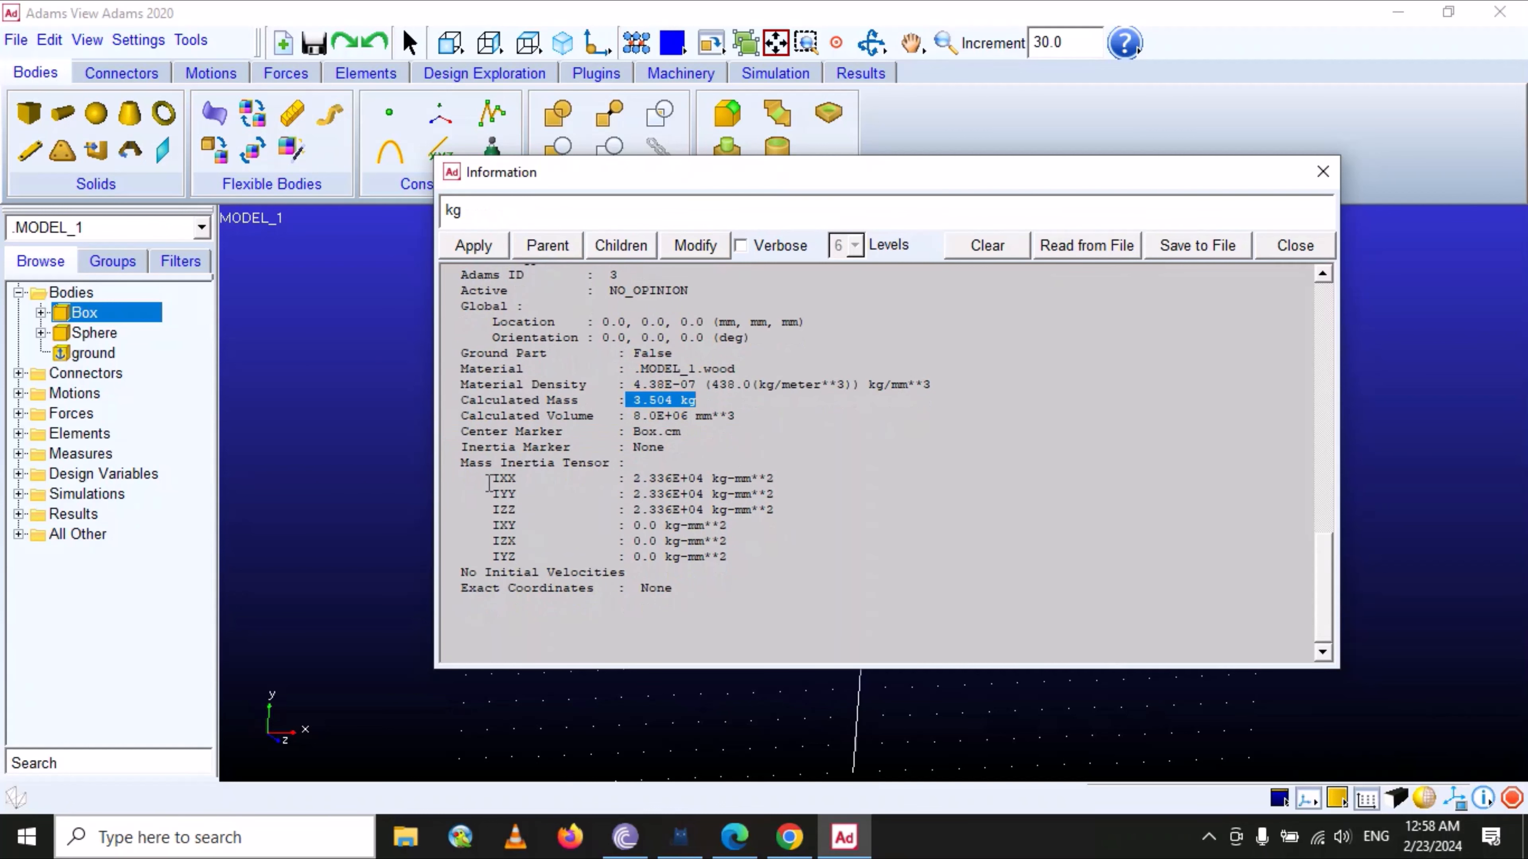
left_click_drag(461, 463, 693, 539)
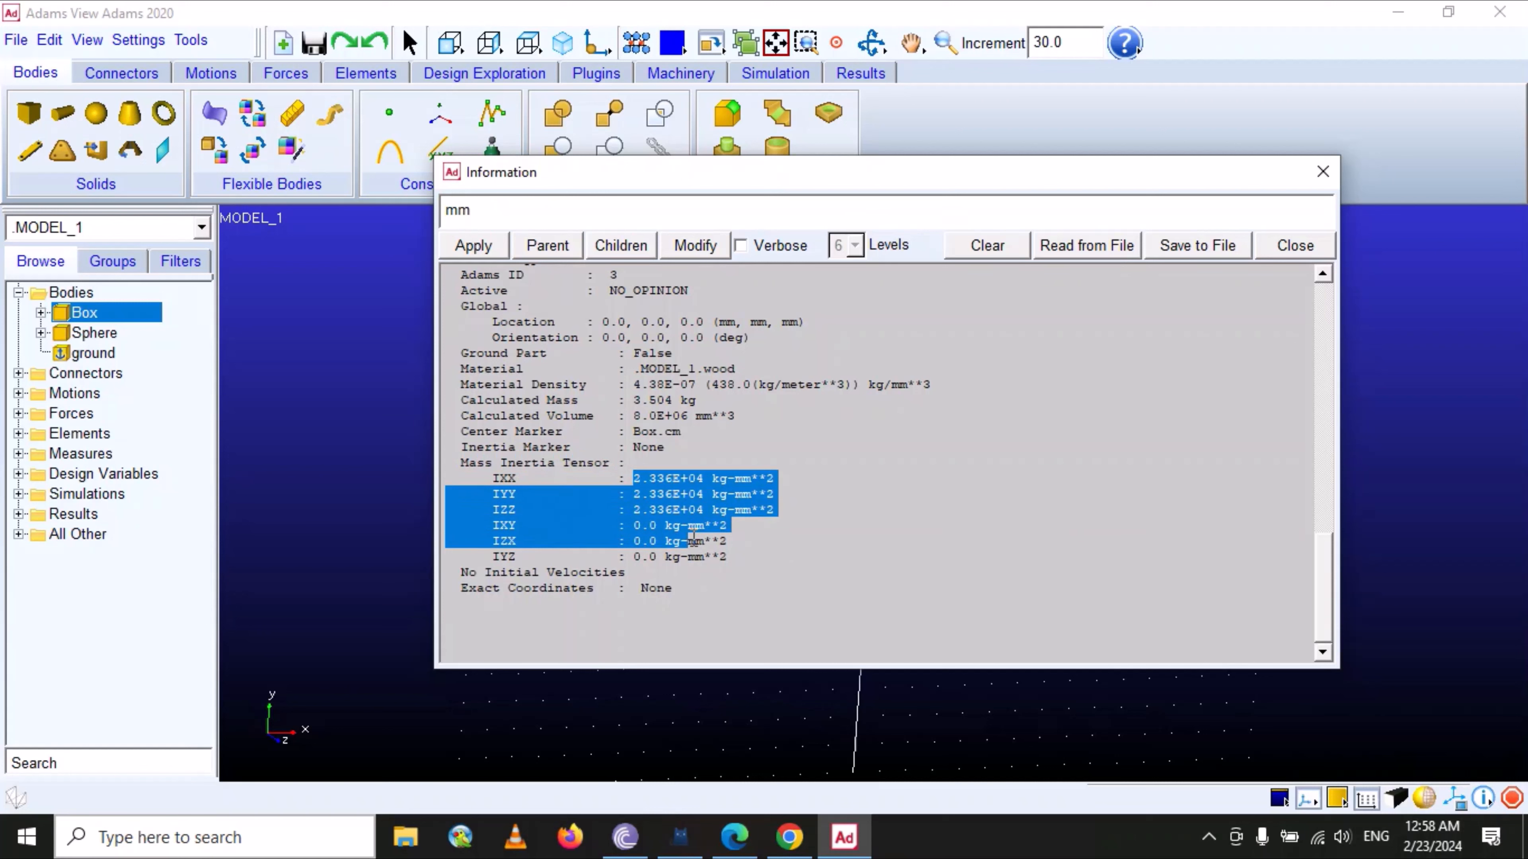
left_click(664, 488)
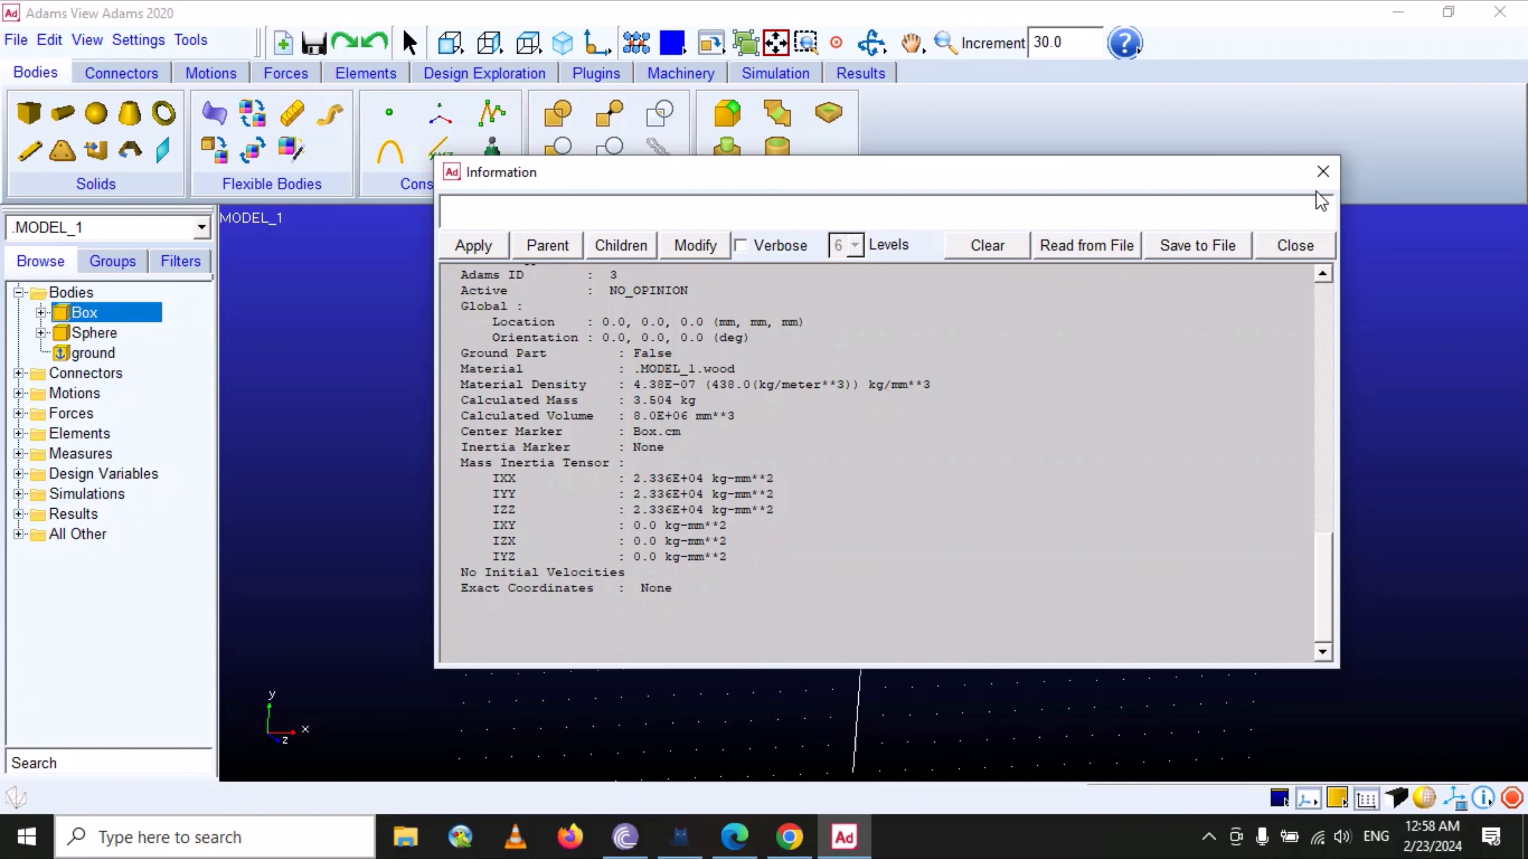
left_click(1313, 177)
- Open the Part Measure definition for the Box, review its options and close it without creating a measure
right_click(111, 312)
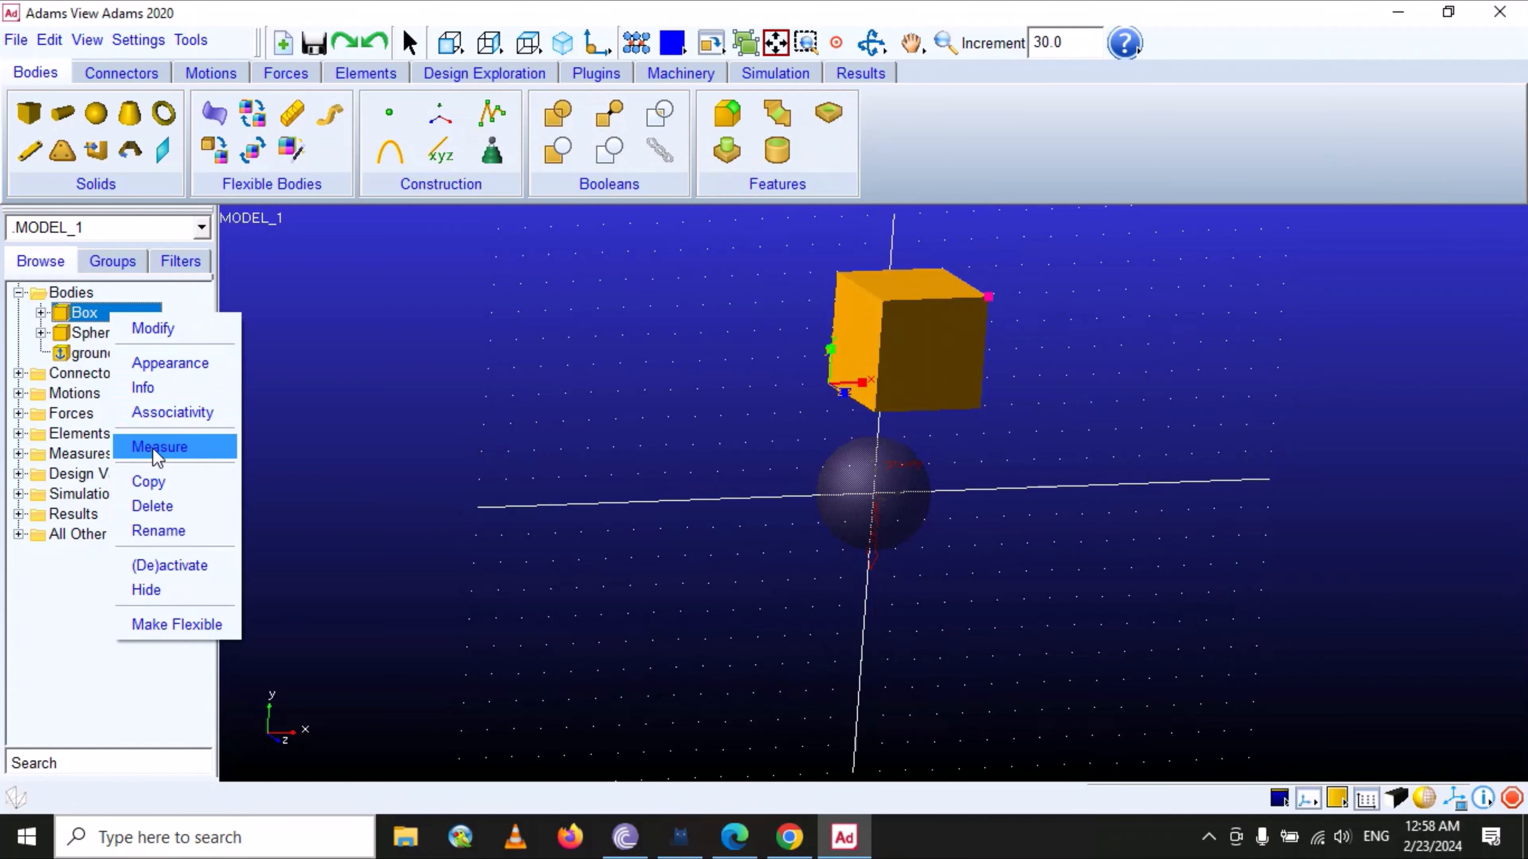
left_click(190, 451)
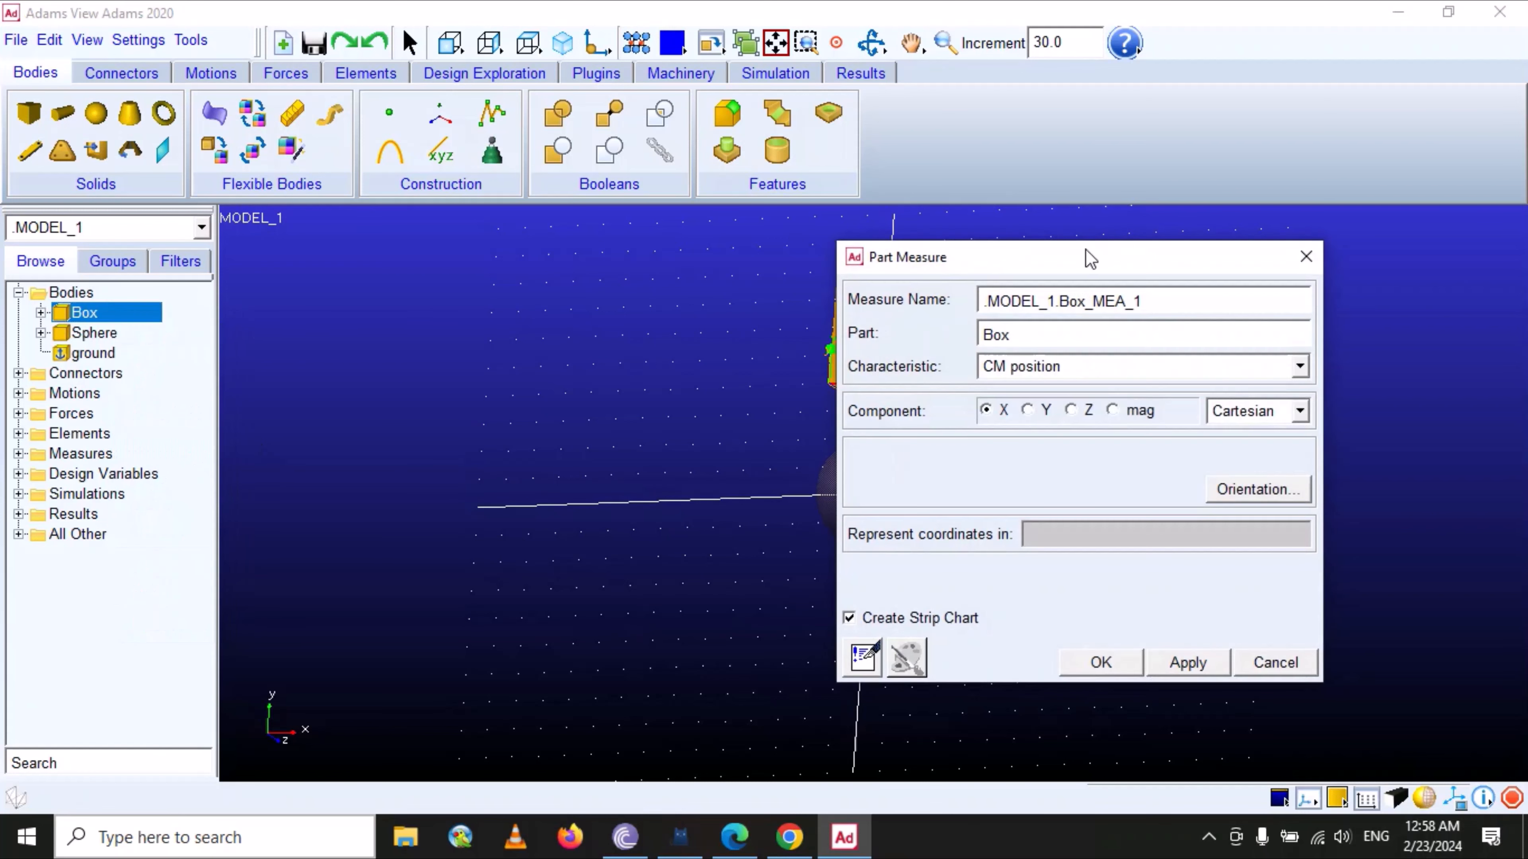
left_click_drag(1076, 257, 488, 191)
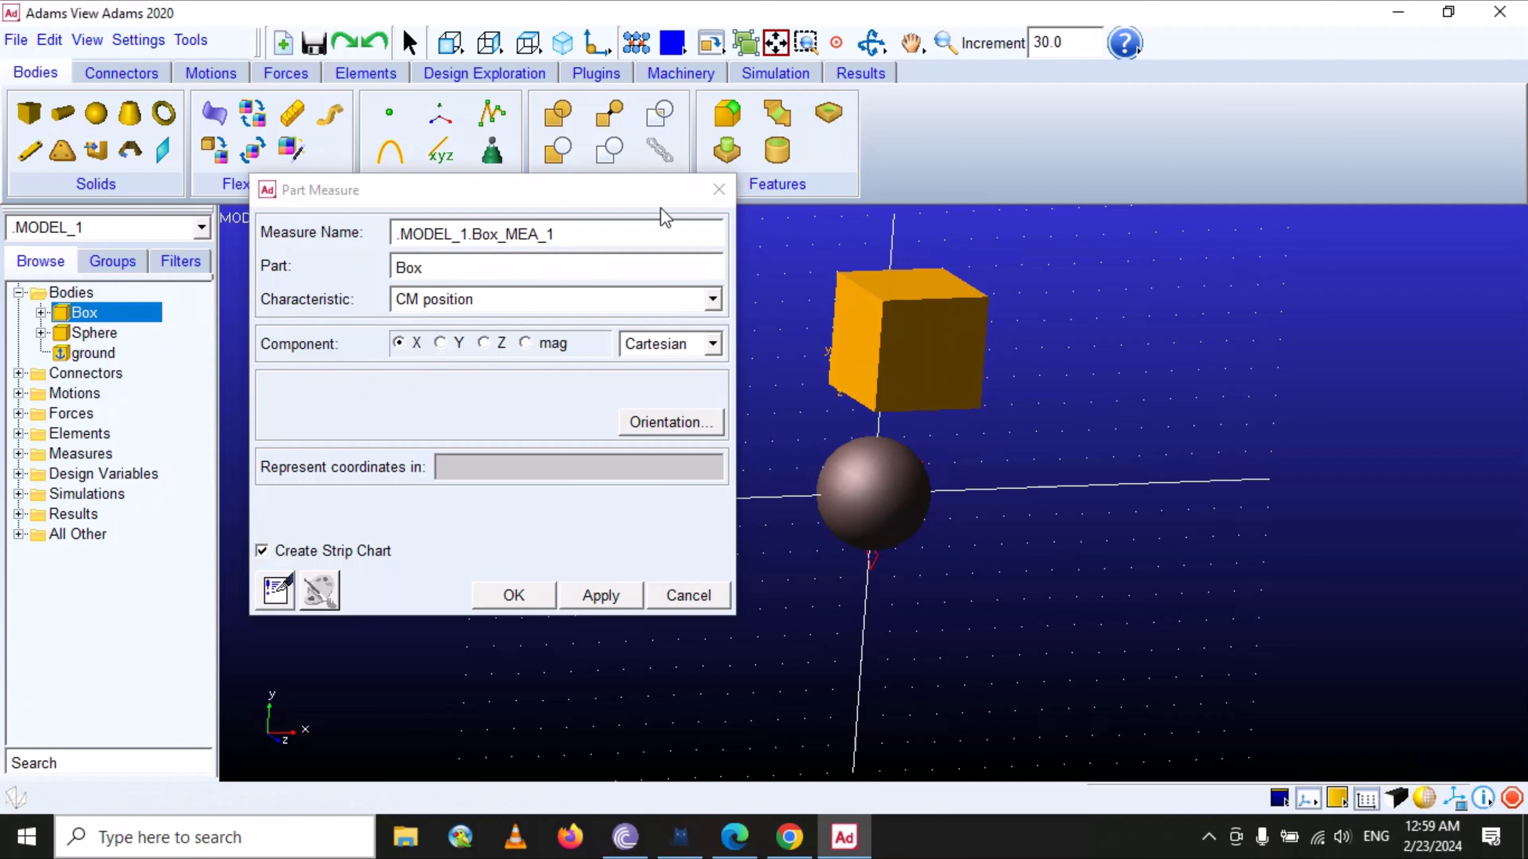
left_click(719, 190)
- Open the Part Measure definition for the Sphere, review the available characteristics and choose CM position
left_click(107, 334)
right_click(107, 339)
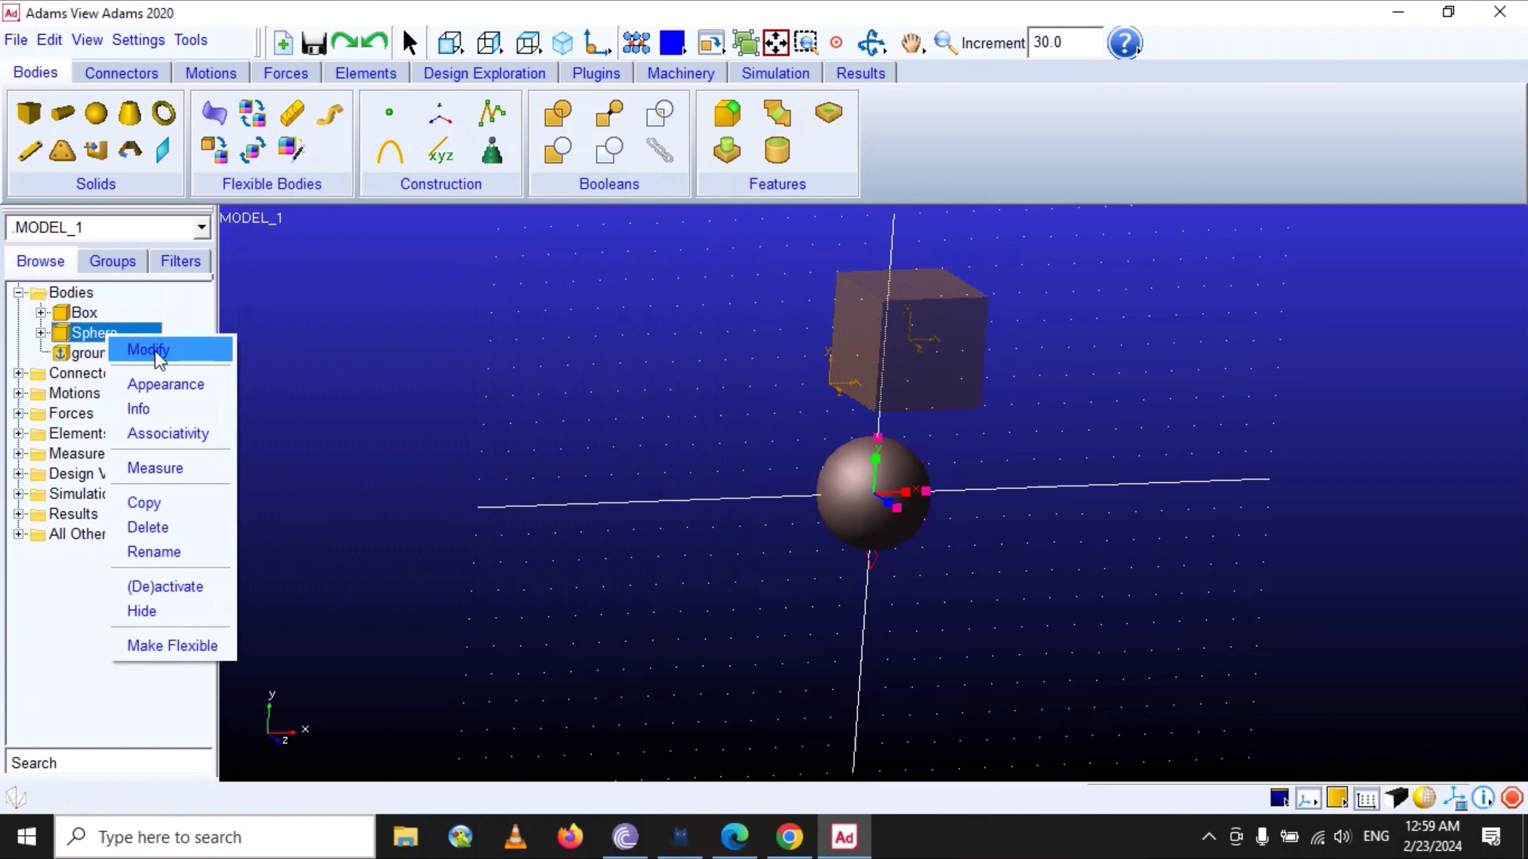
left_click(170, 468)
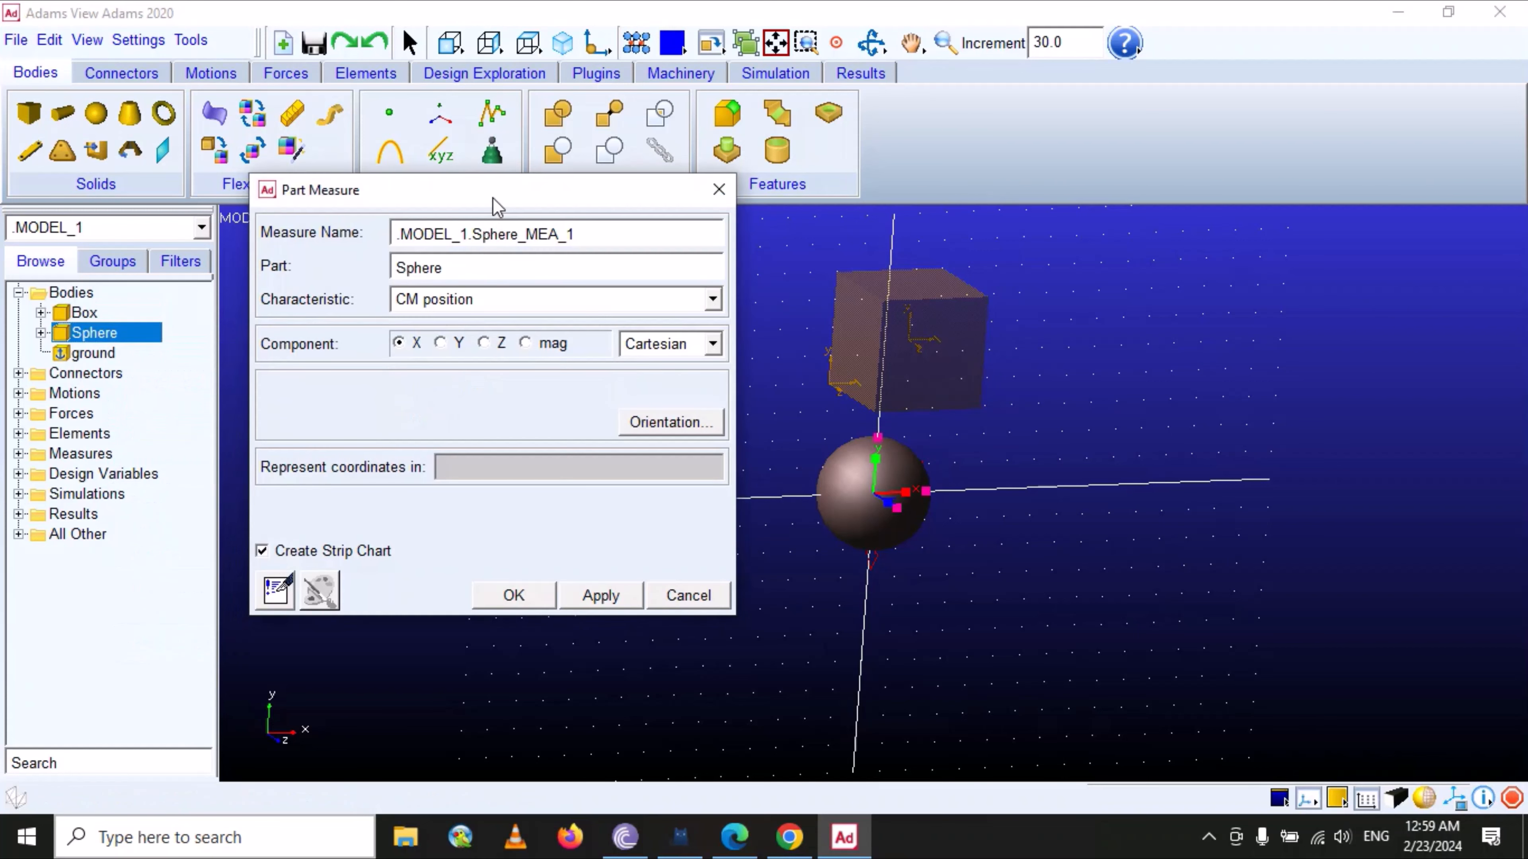
left_click_drag(500, 192, 468, 169)
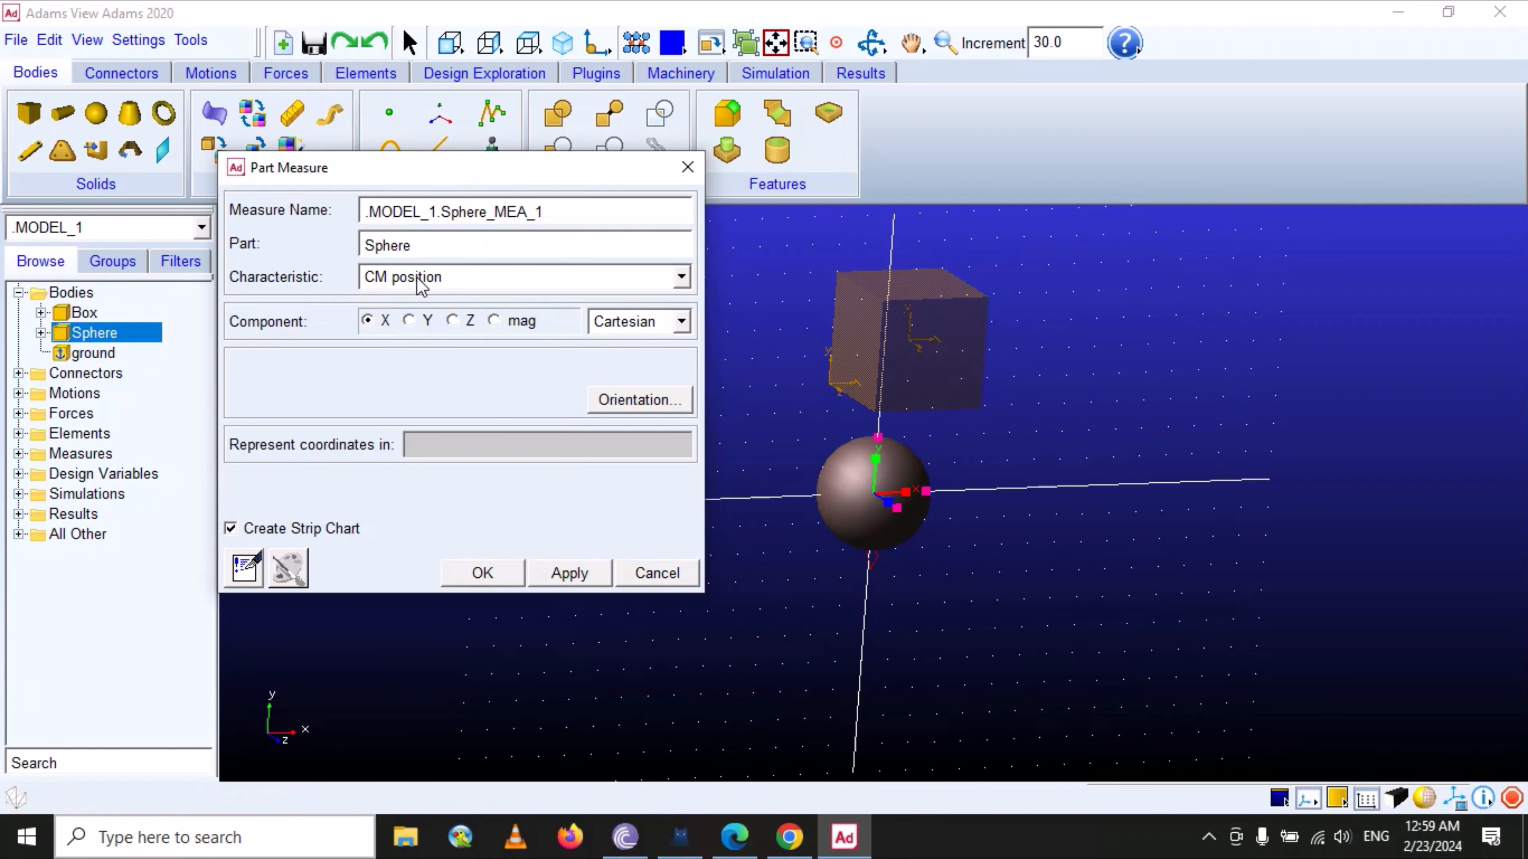
left_click(681, 276)
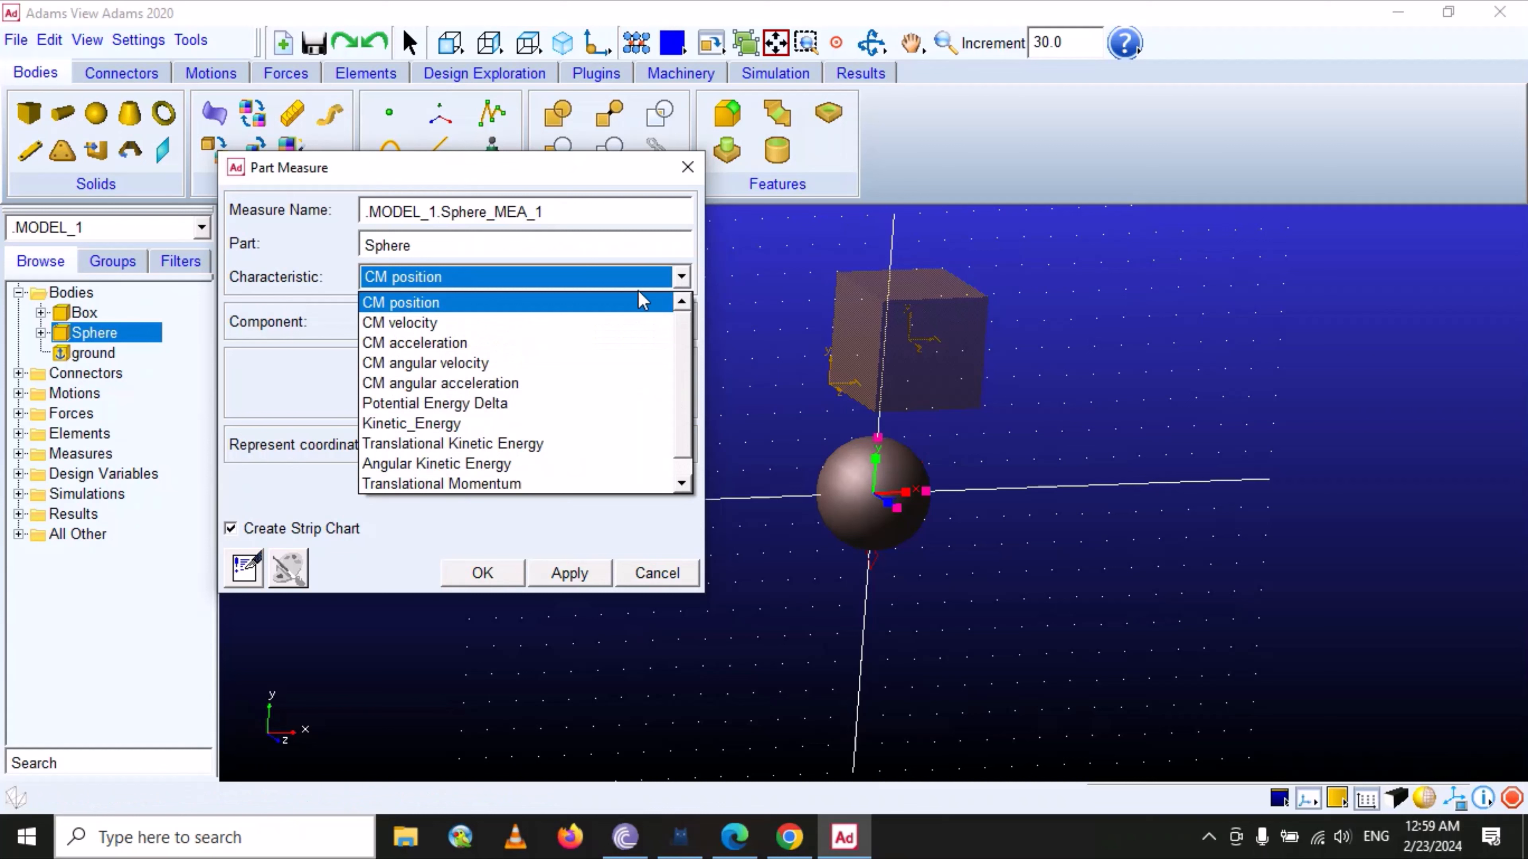
left_click(434, 306)
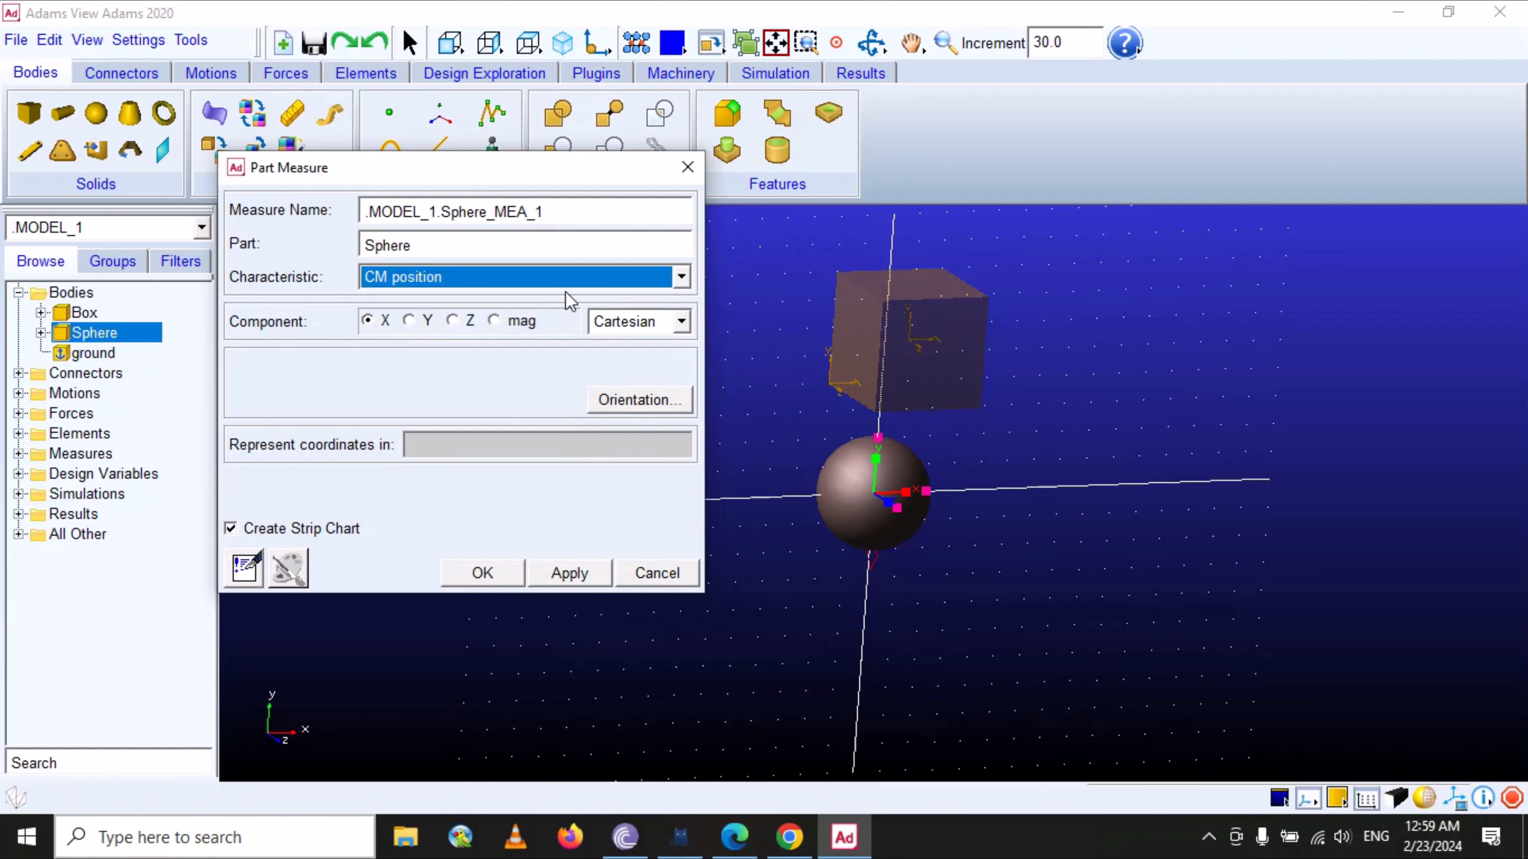
left_click(673, 279)
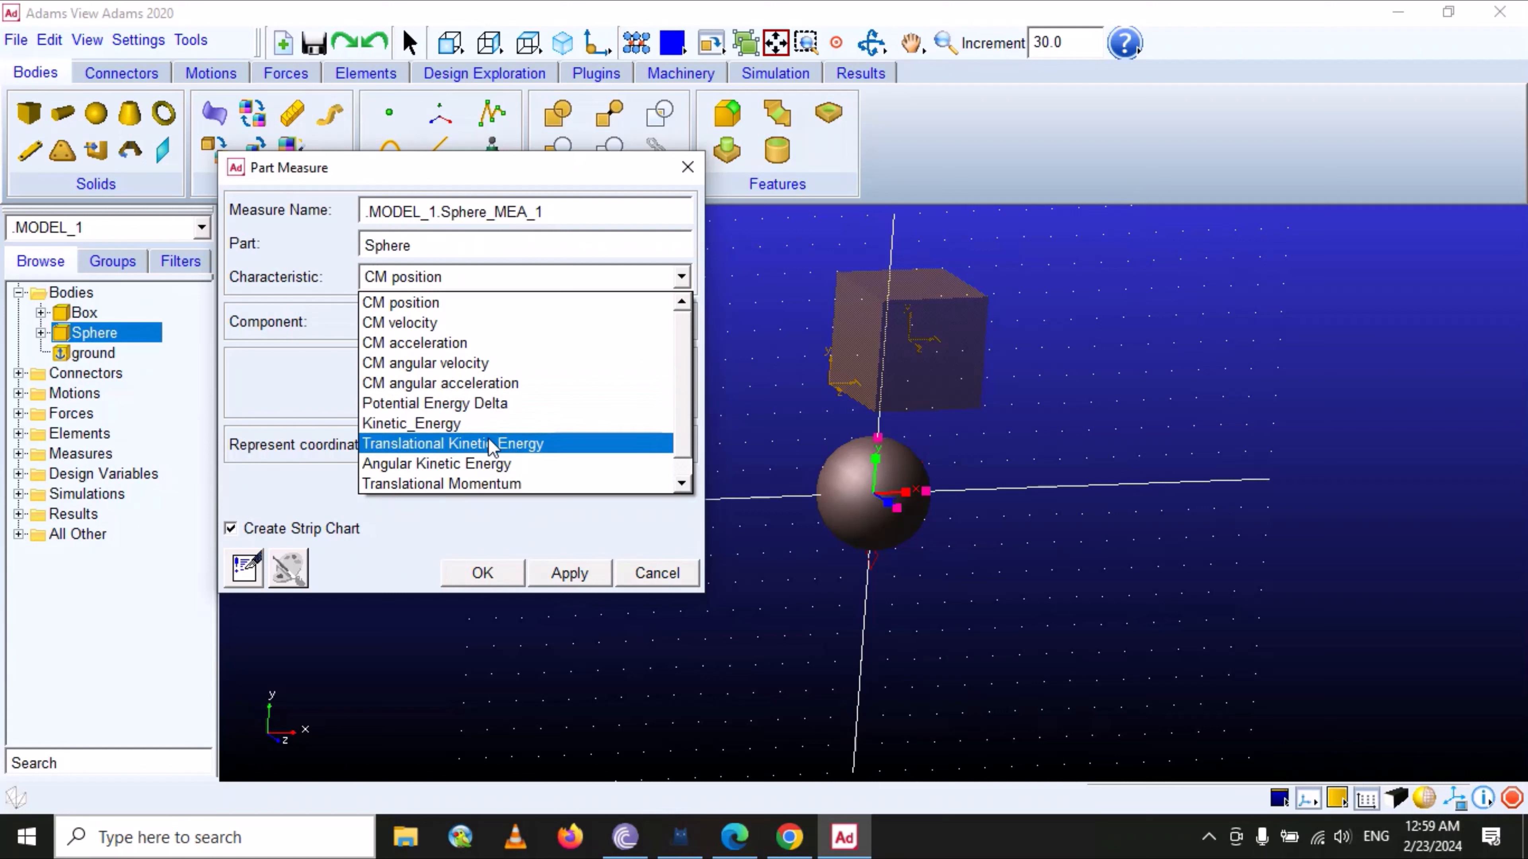
scroll(452, 407, "down", 1)
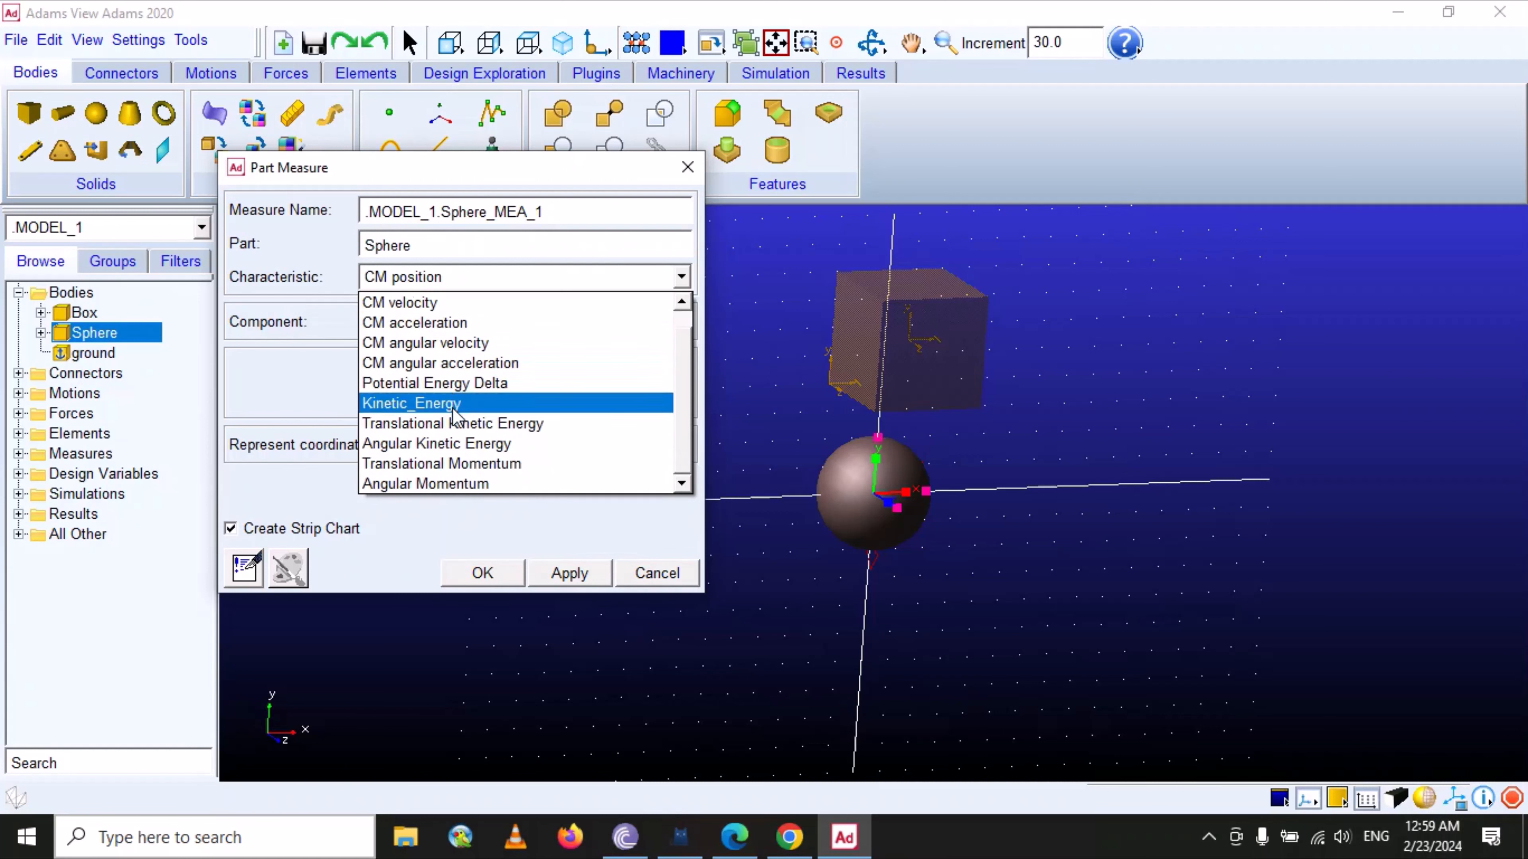
scroll(468, 459, "up", 1)
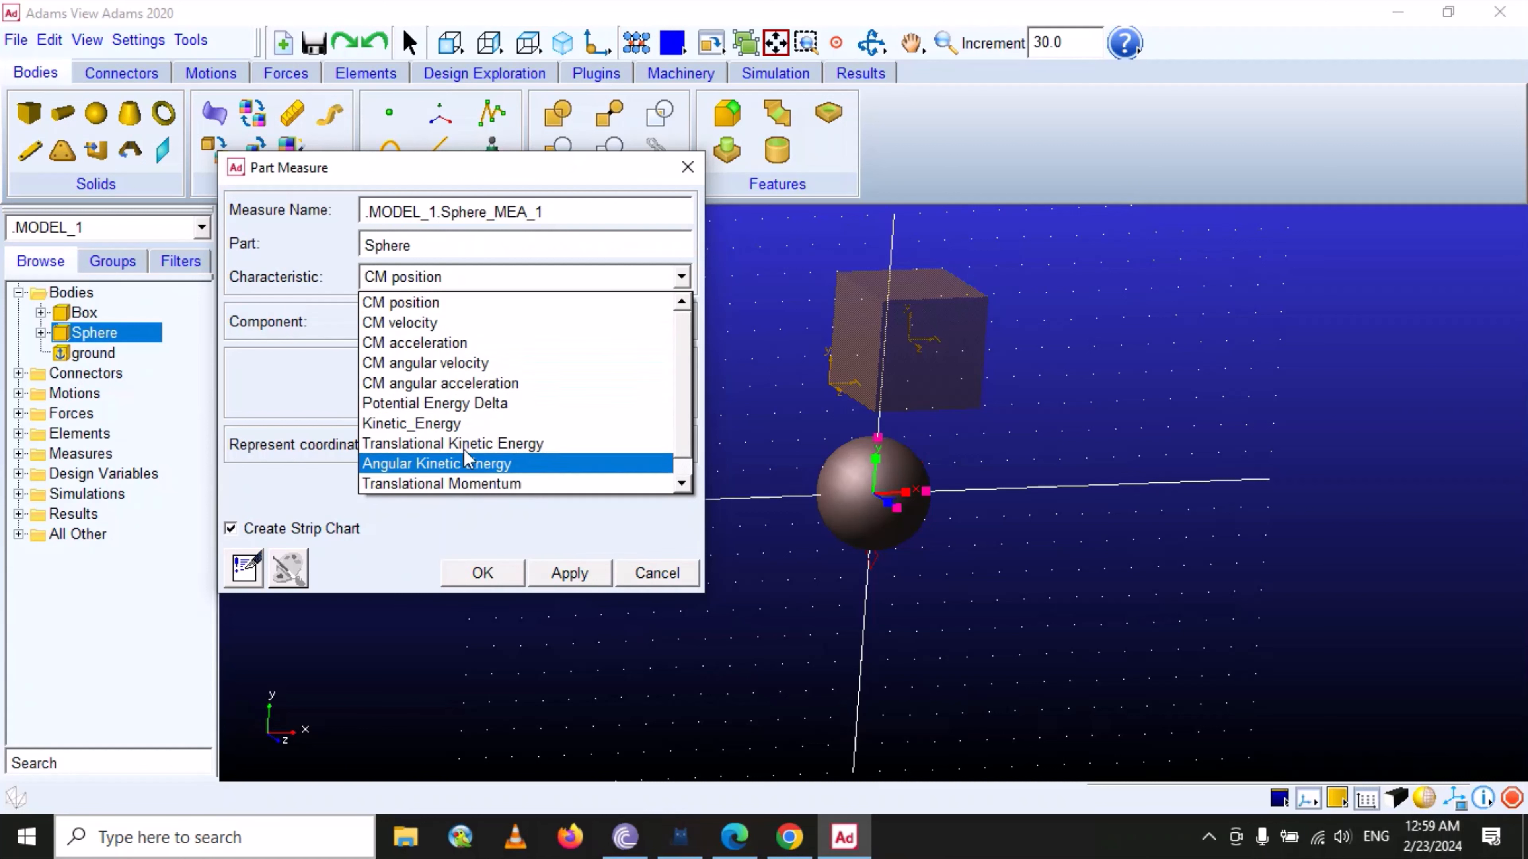
left_click(414, 304)
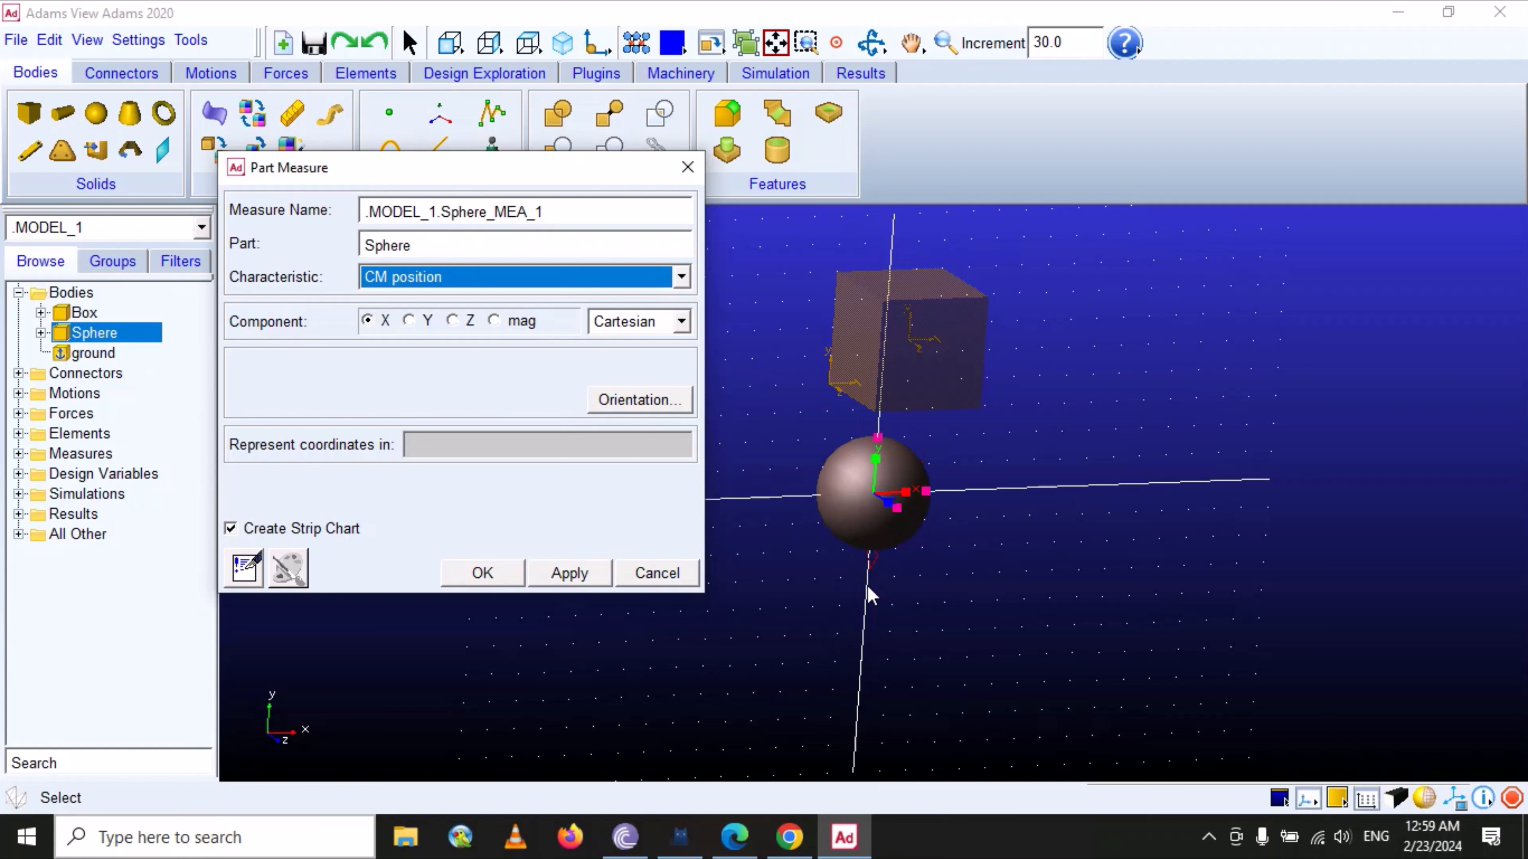
- Create the Sphere's CM position measure with the Y component, coordinates represented in Box.cm and a strip chart
left_click(411, 328)
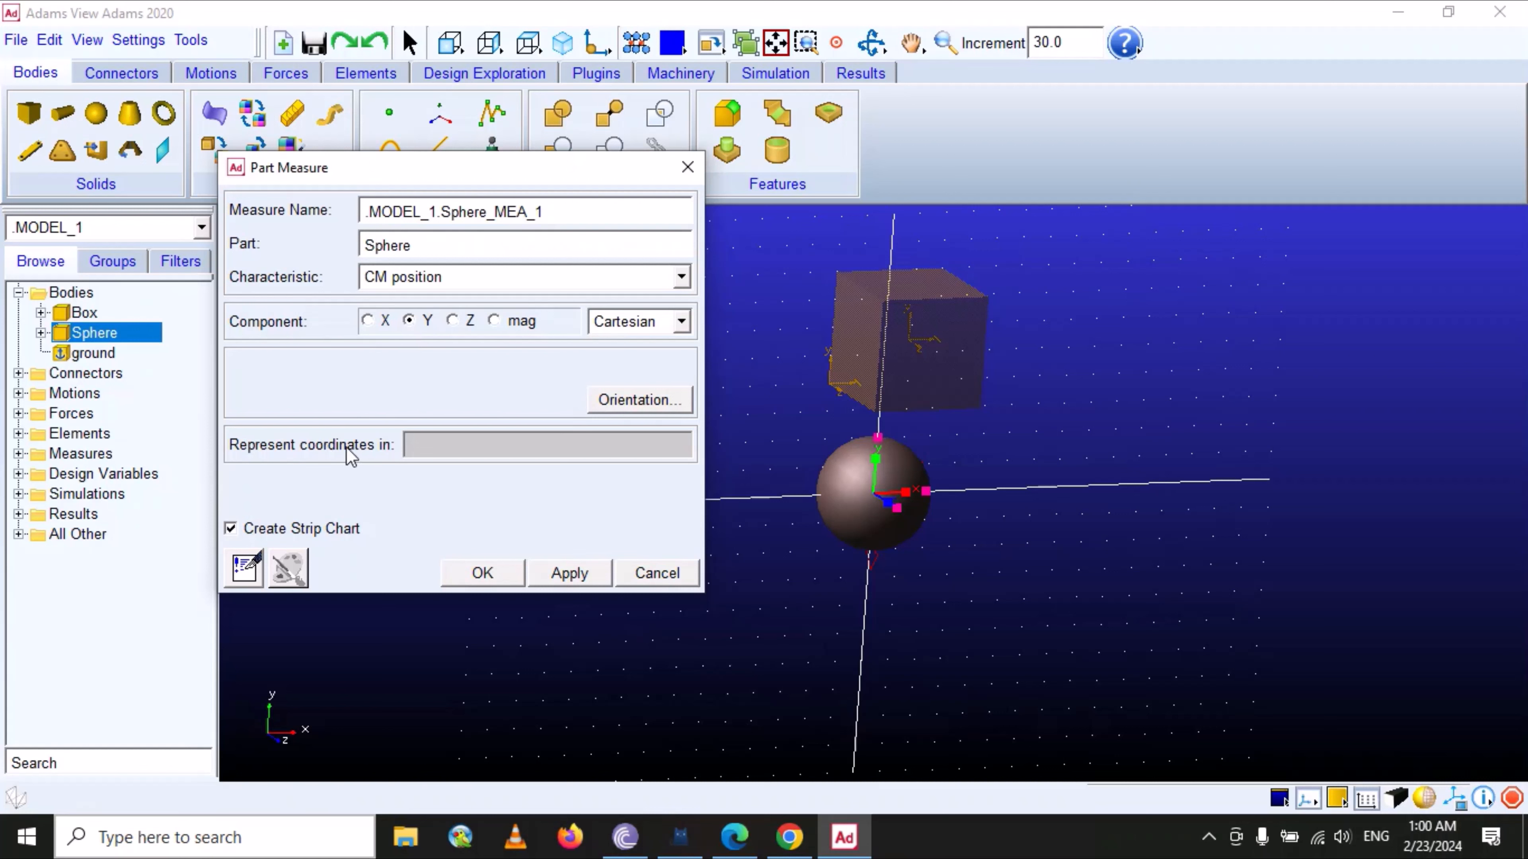
left_click(450, 440)
right_click(450, 440)
mouse_move(498, 454)
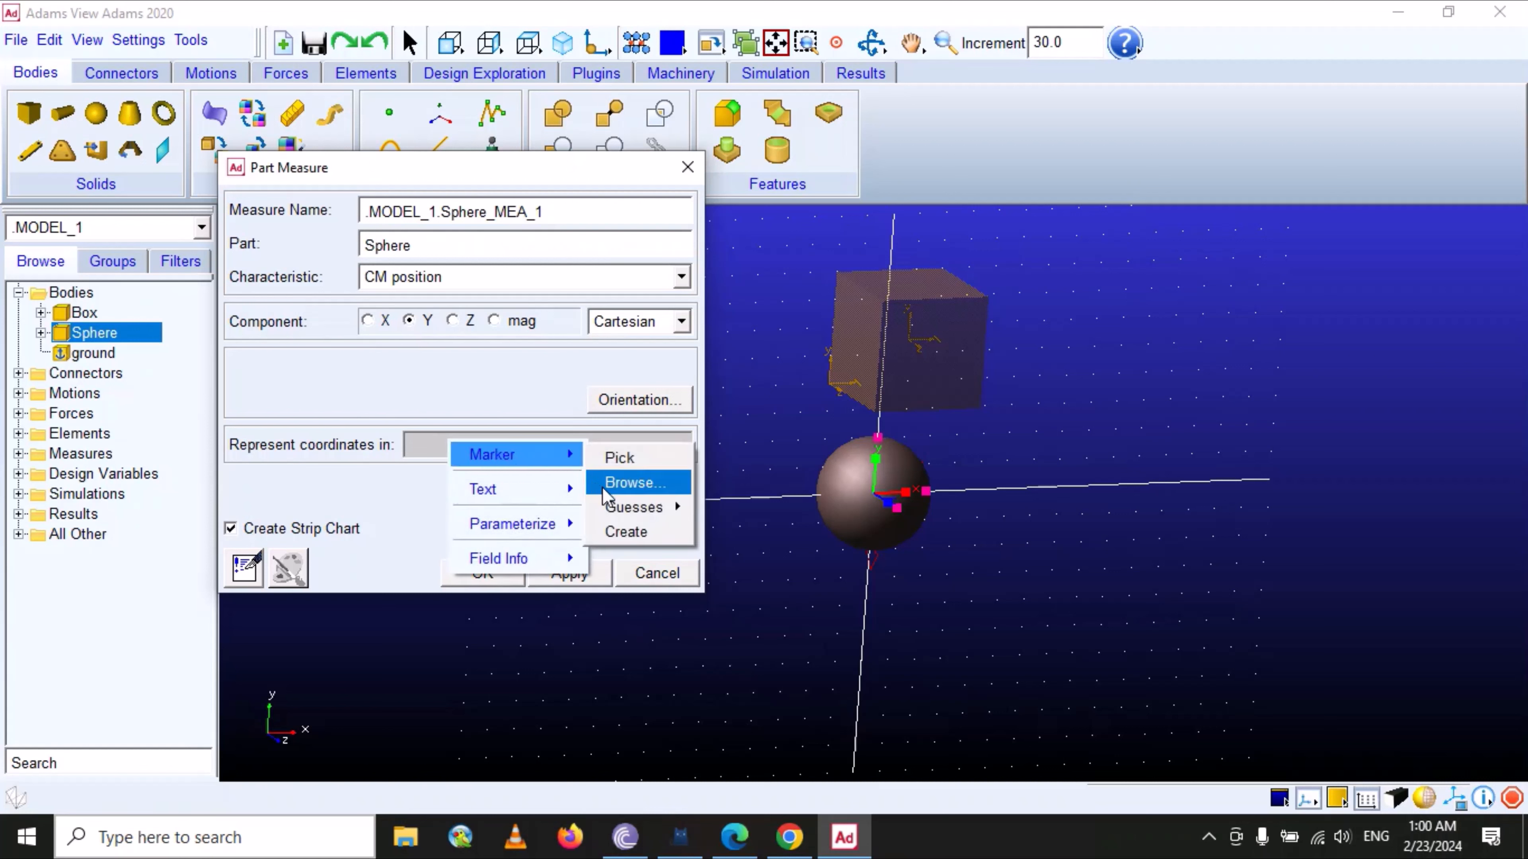
mouse_move(657, 515)
left_click(731, 560)
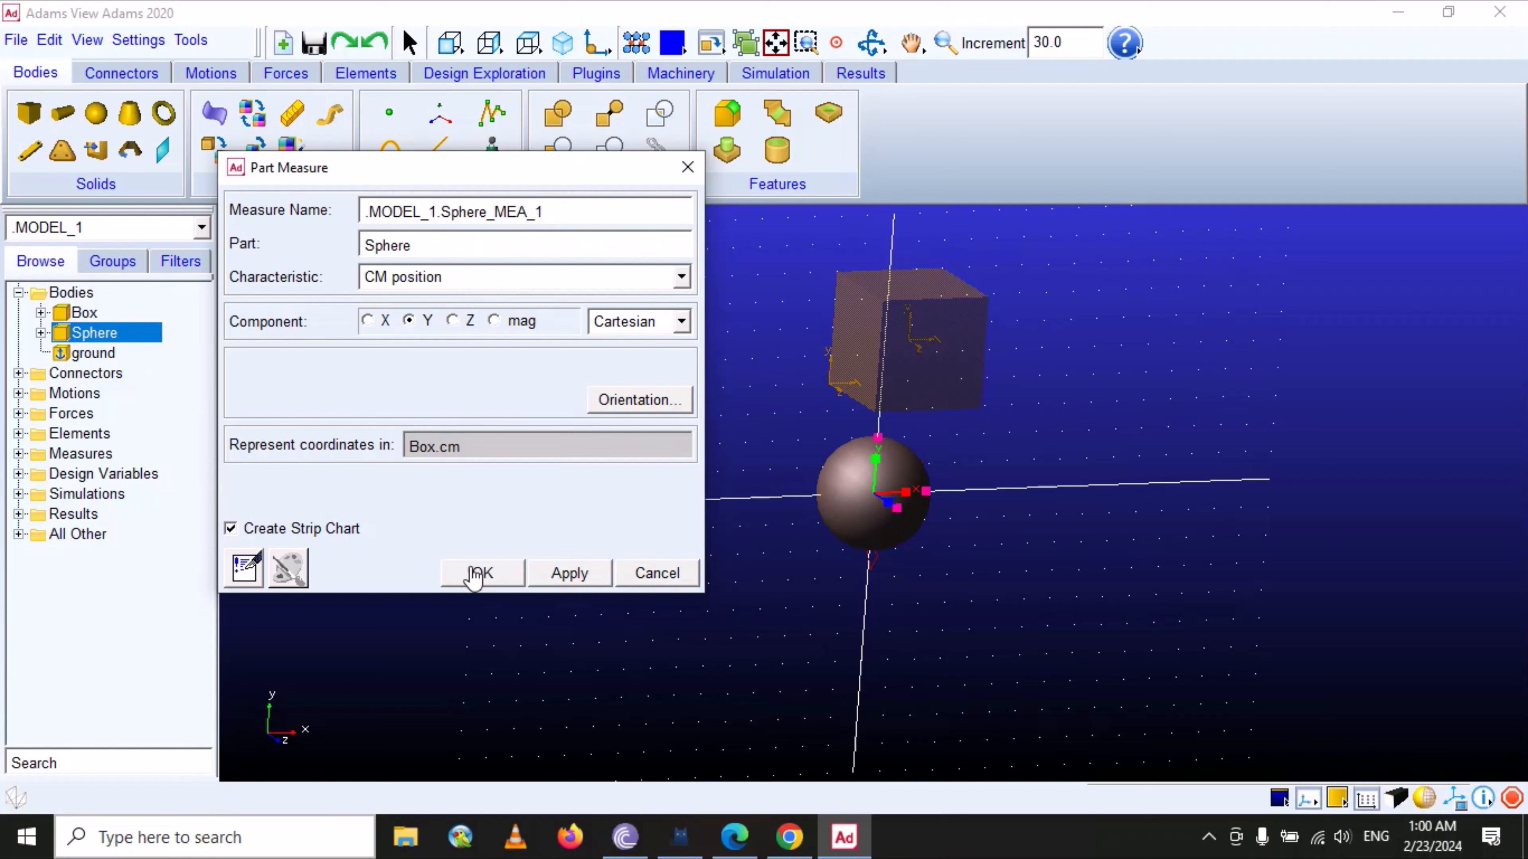
left_click(481, 572)
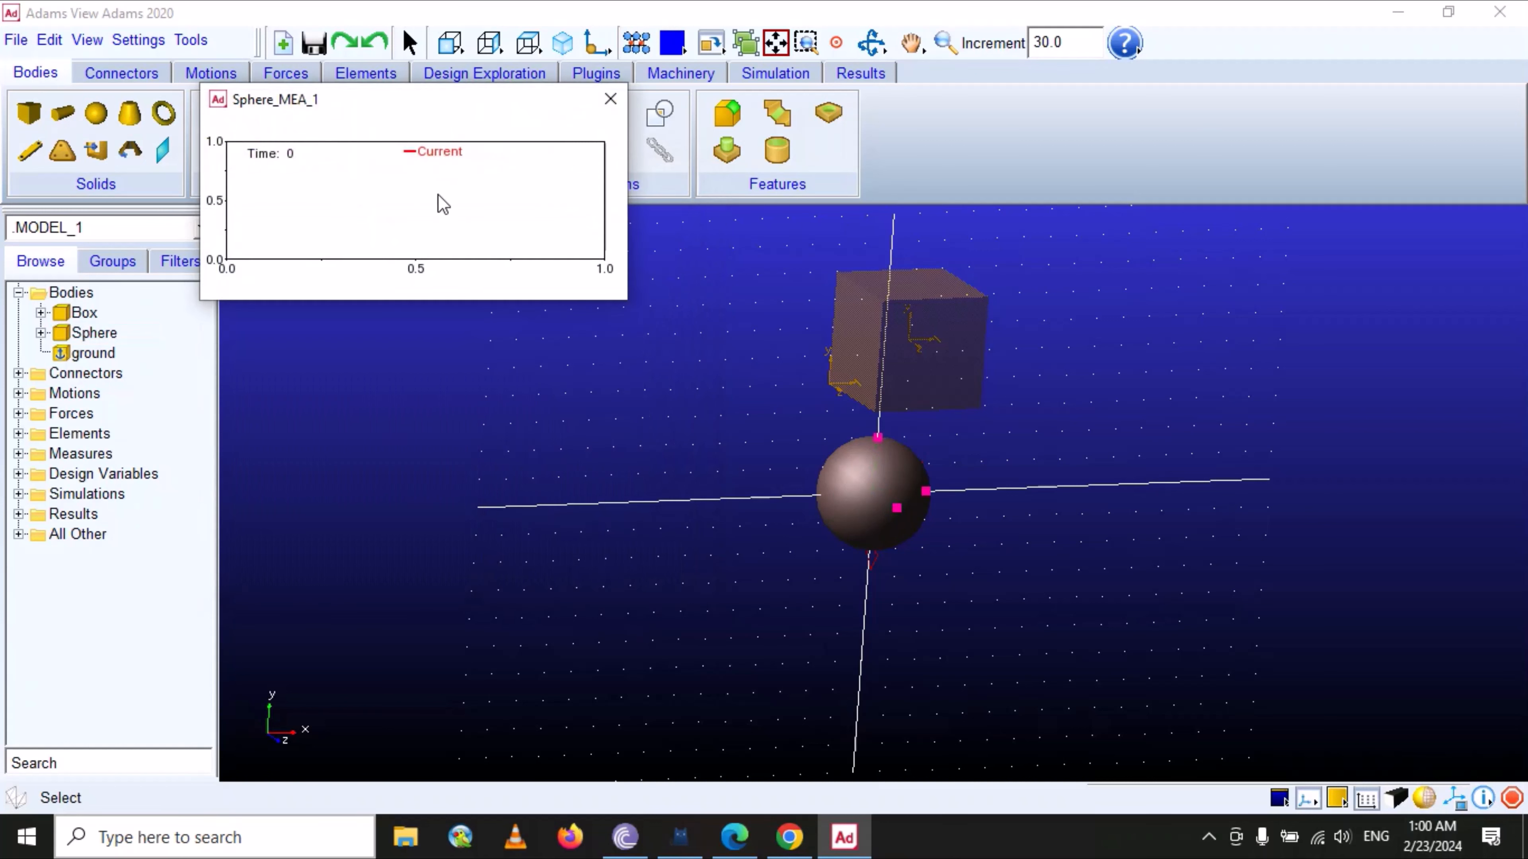
left_click_drag(363, 99, 390, 223)
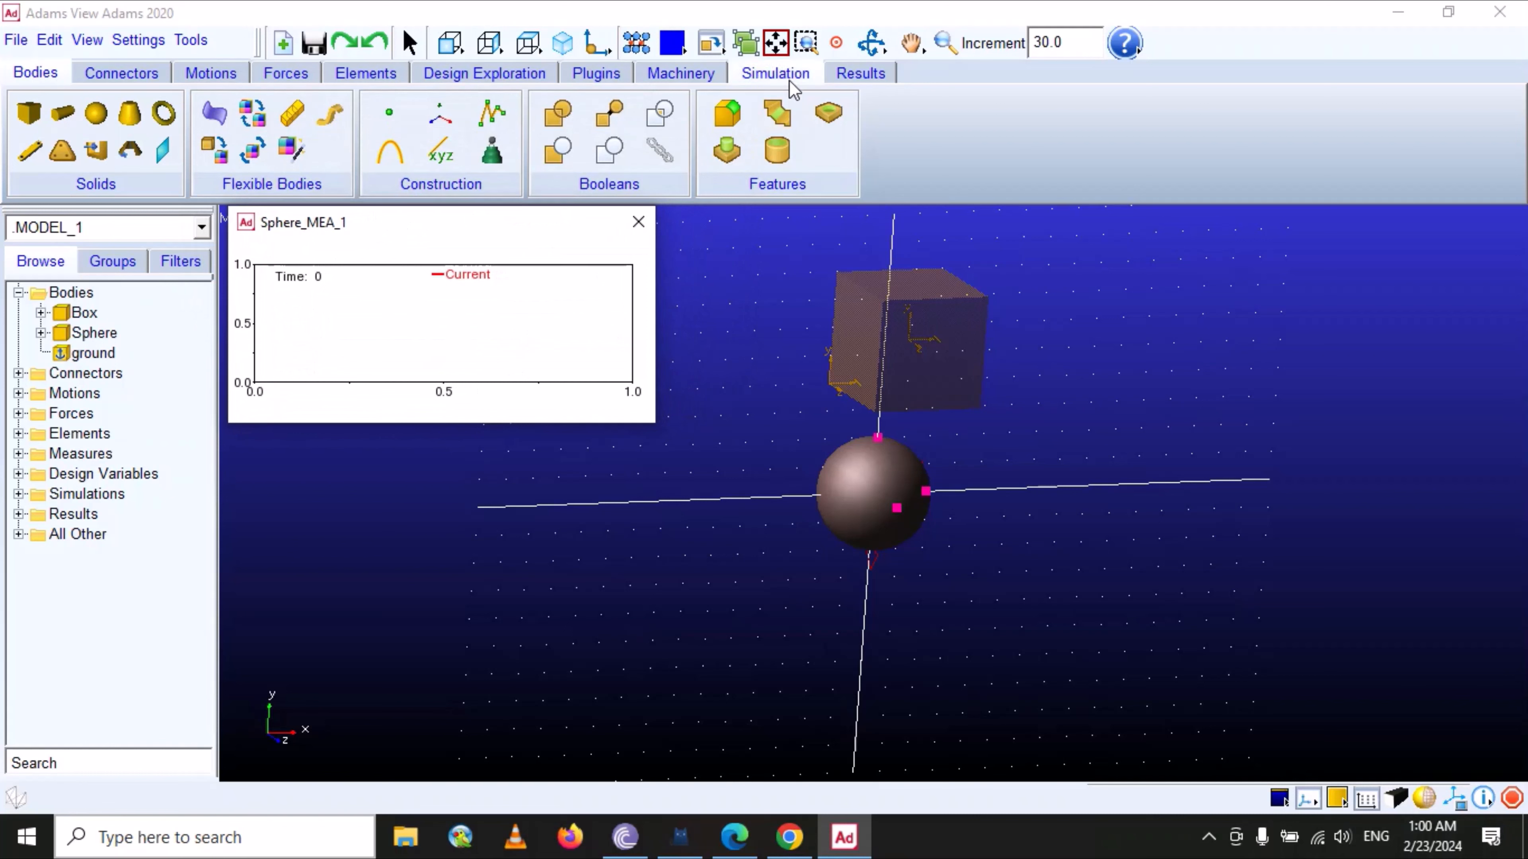
- Run an interactive simulation with end time 1 and 50 steps, and bring the falling bodies into view
left_click(776, 73)
left_click(296, 125)
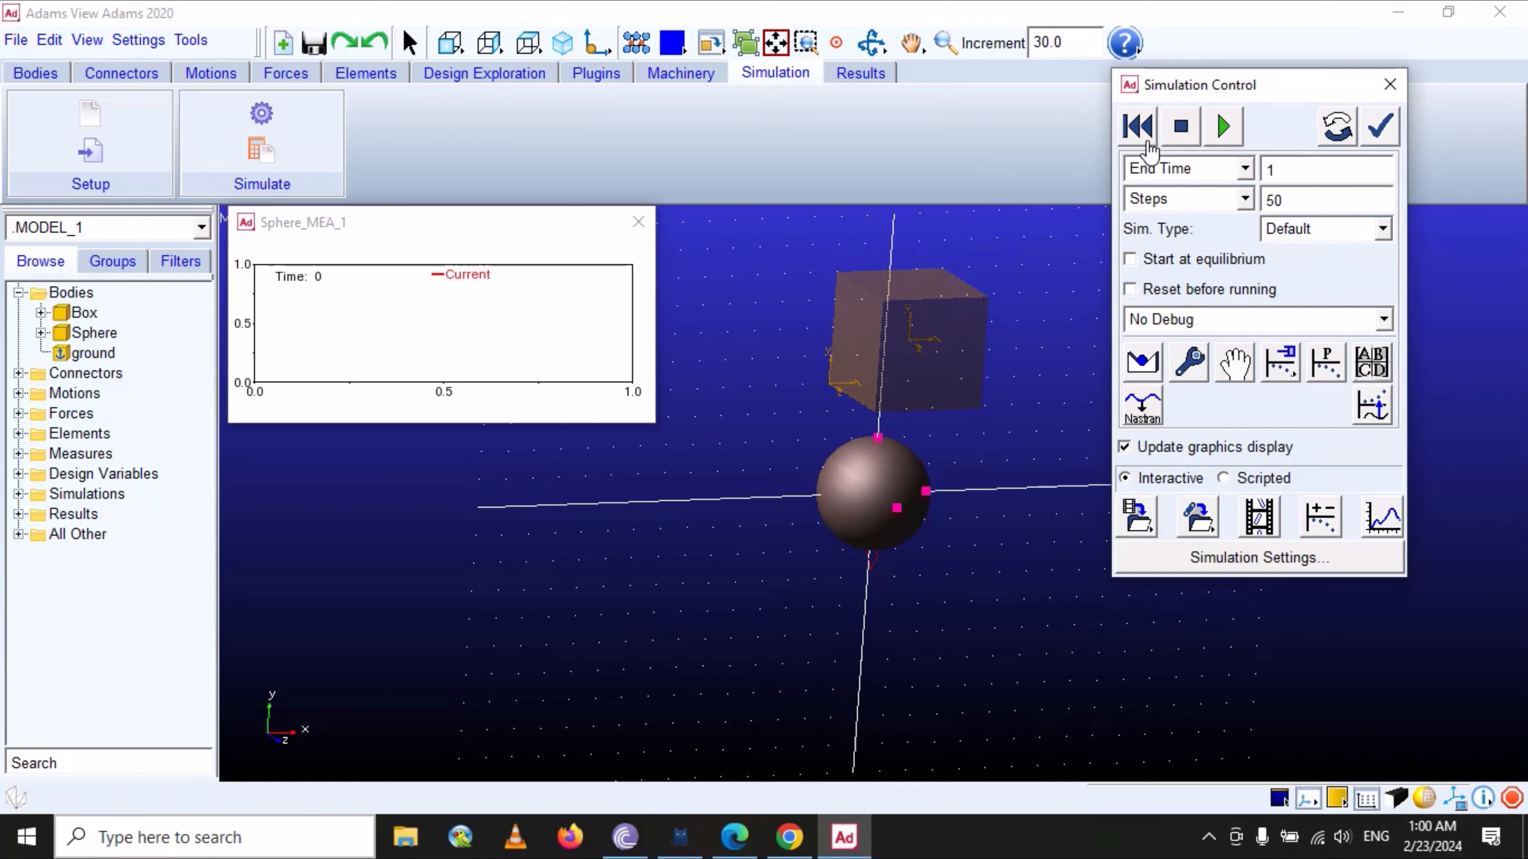
left_click(1221, 127)
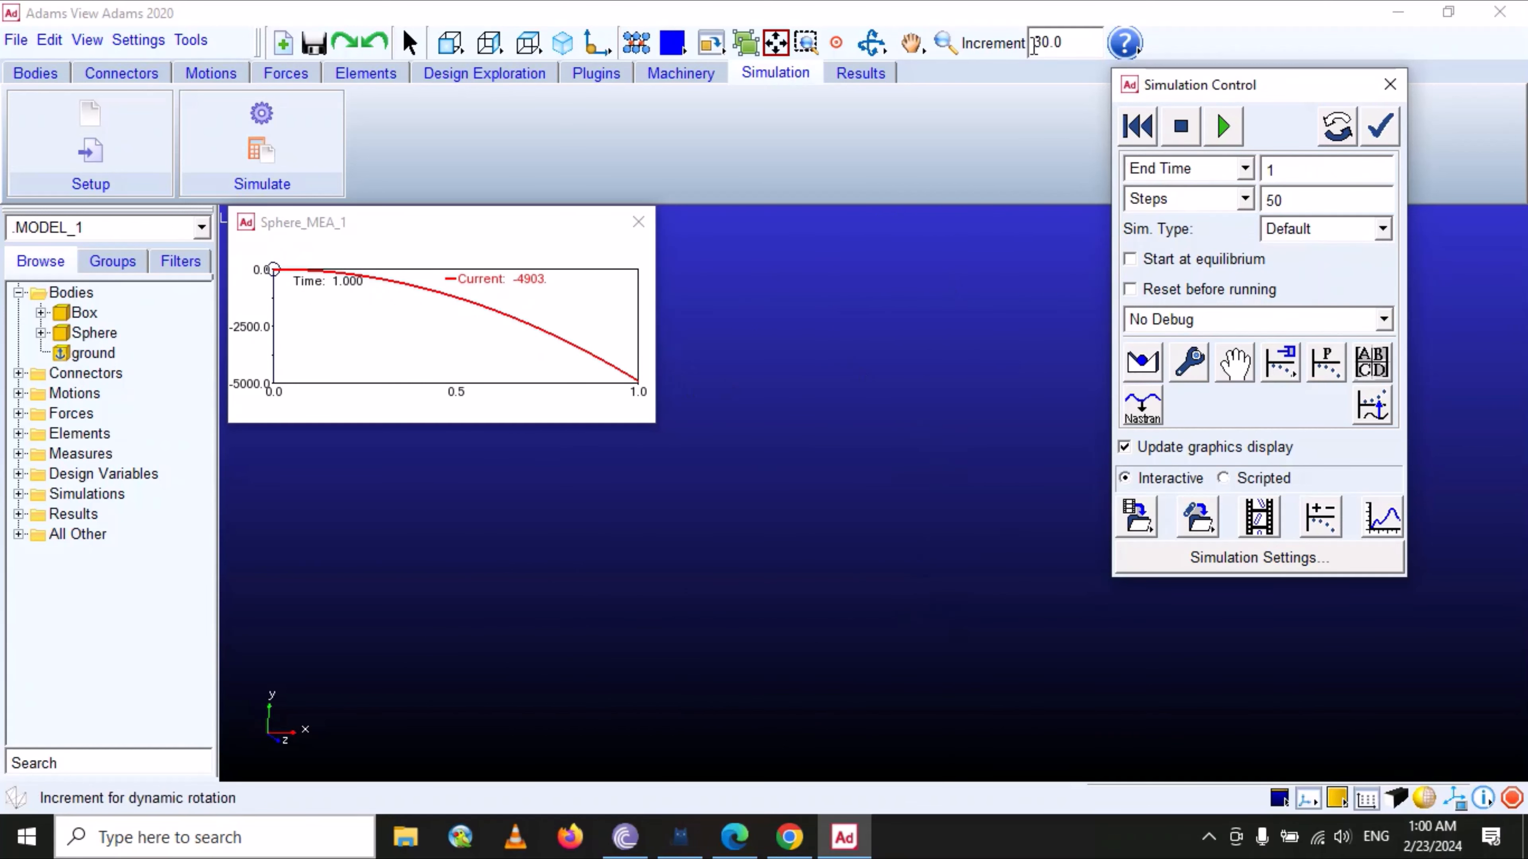
left_click(945, 42)
left_click_drag(991, 482, 1004, 646)
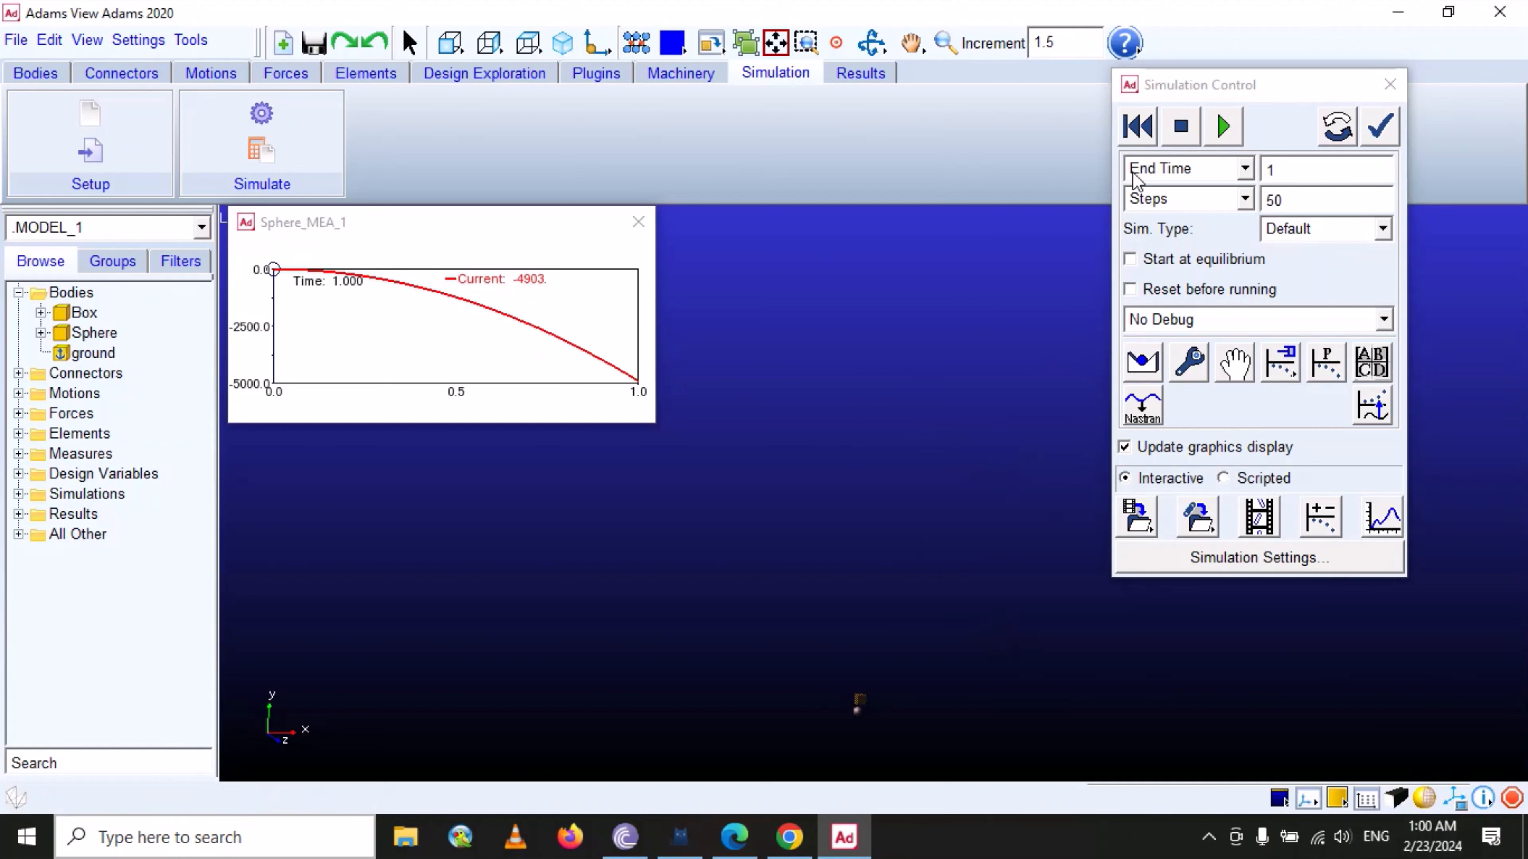
- Reset the model, rerun the simulation with 500 steps and close the Sphere's position strip chart
left_click(1137, 127)
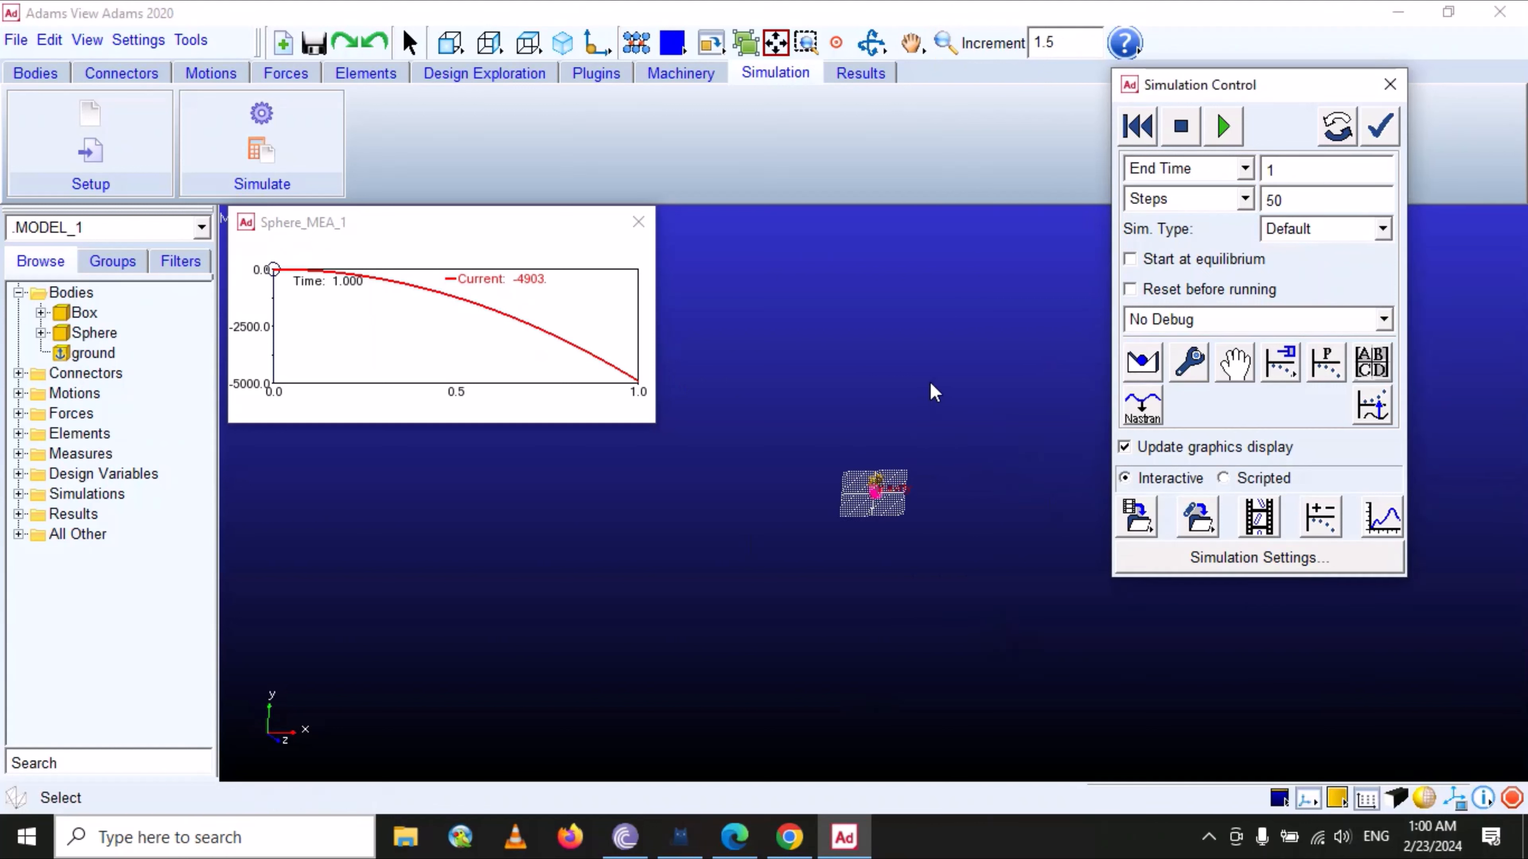
left_click(1292, 202)
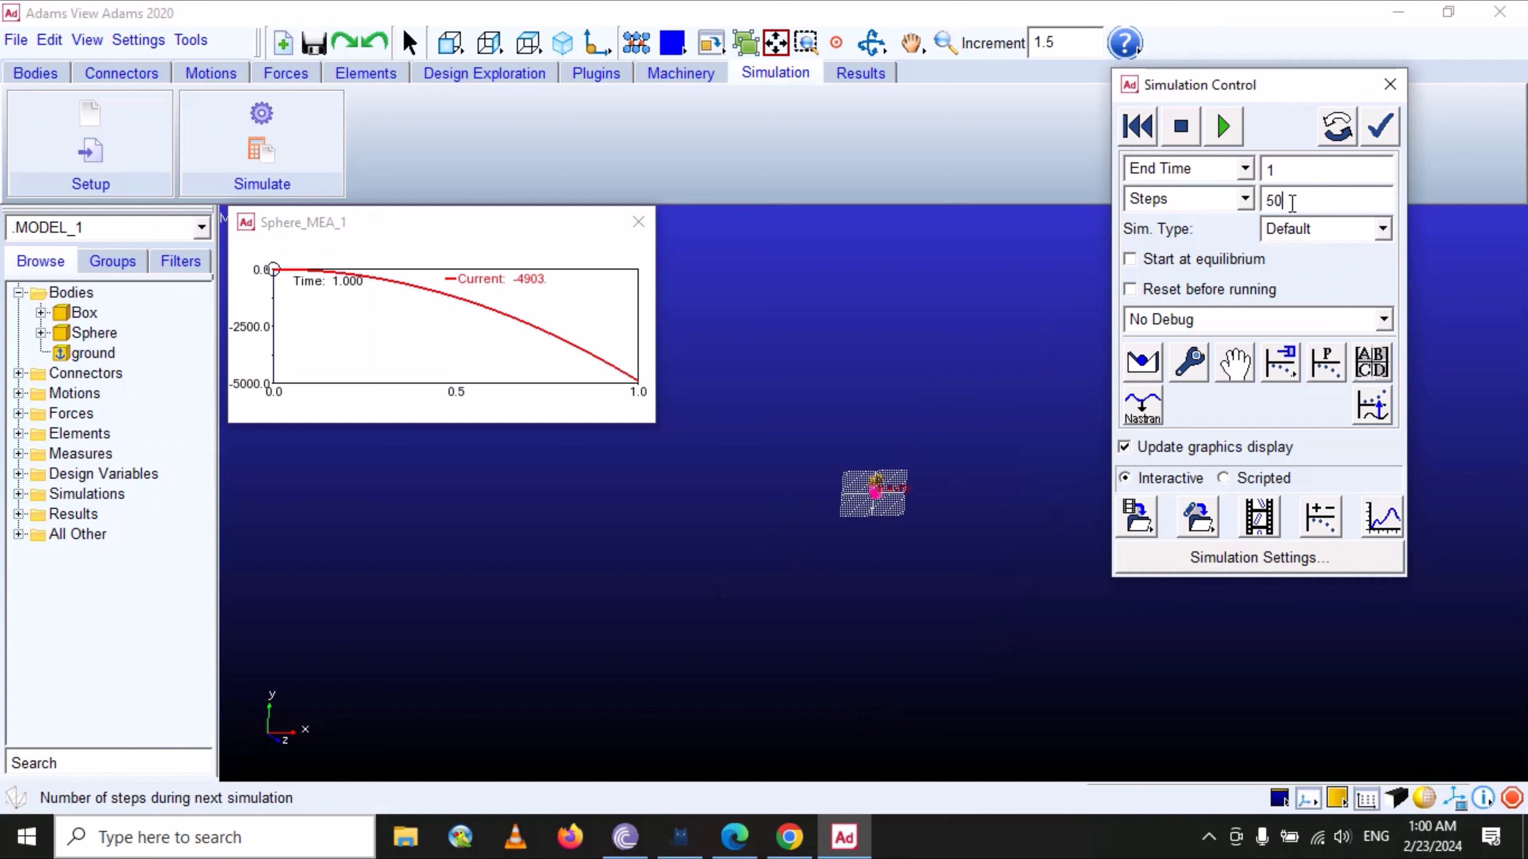
type("0")
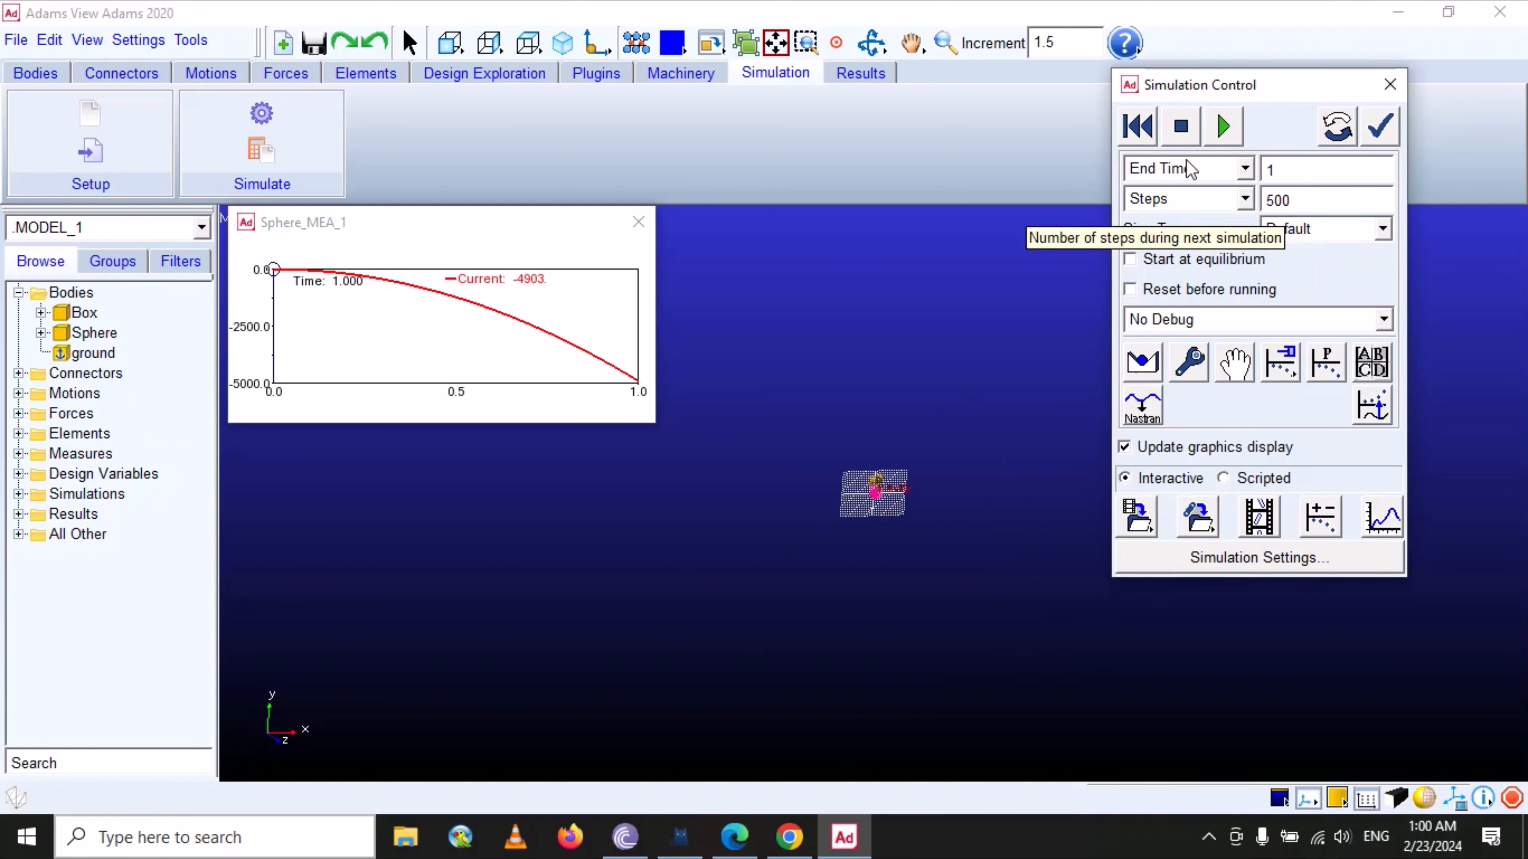
left_click(1225, 126)
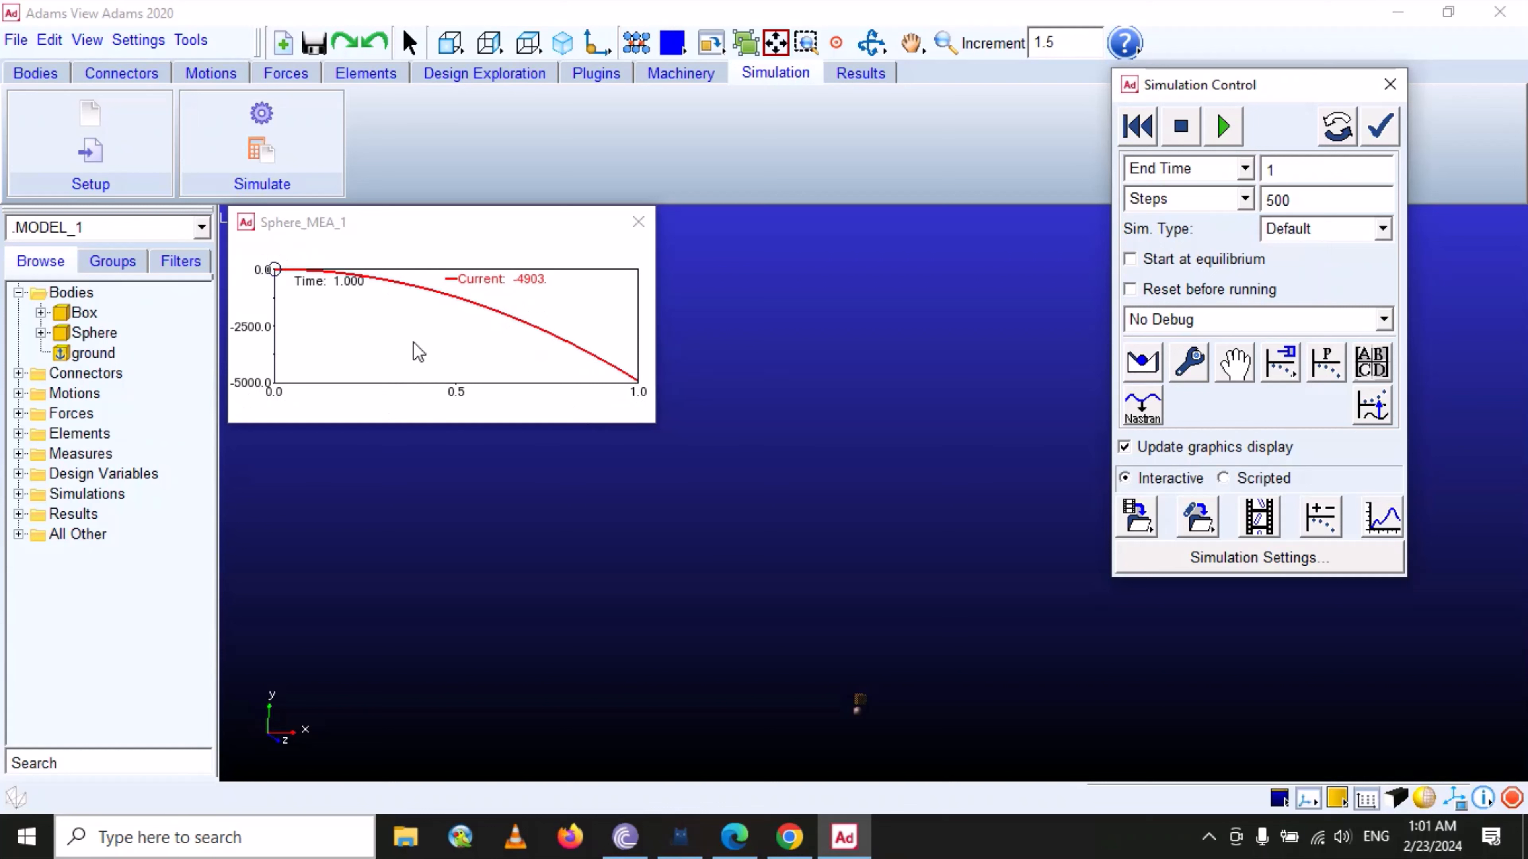
left_click(639, 224)
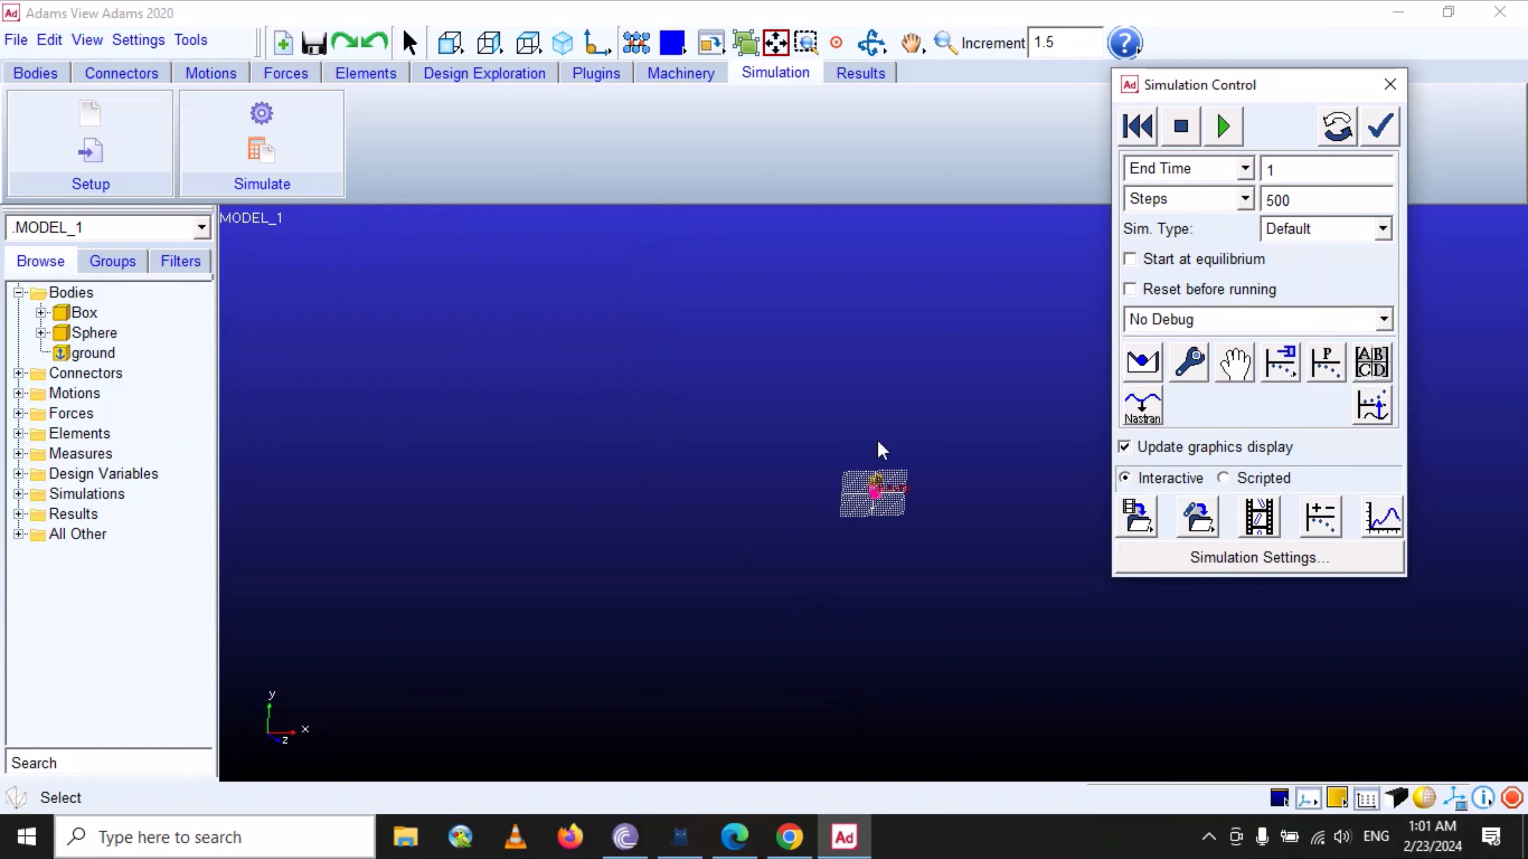
- Create a measure of the Sphere's CM velocity in the Y component with a strip chart
left_click(946, 42)
left_click_drag(860, 579, 866, 443)
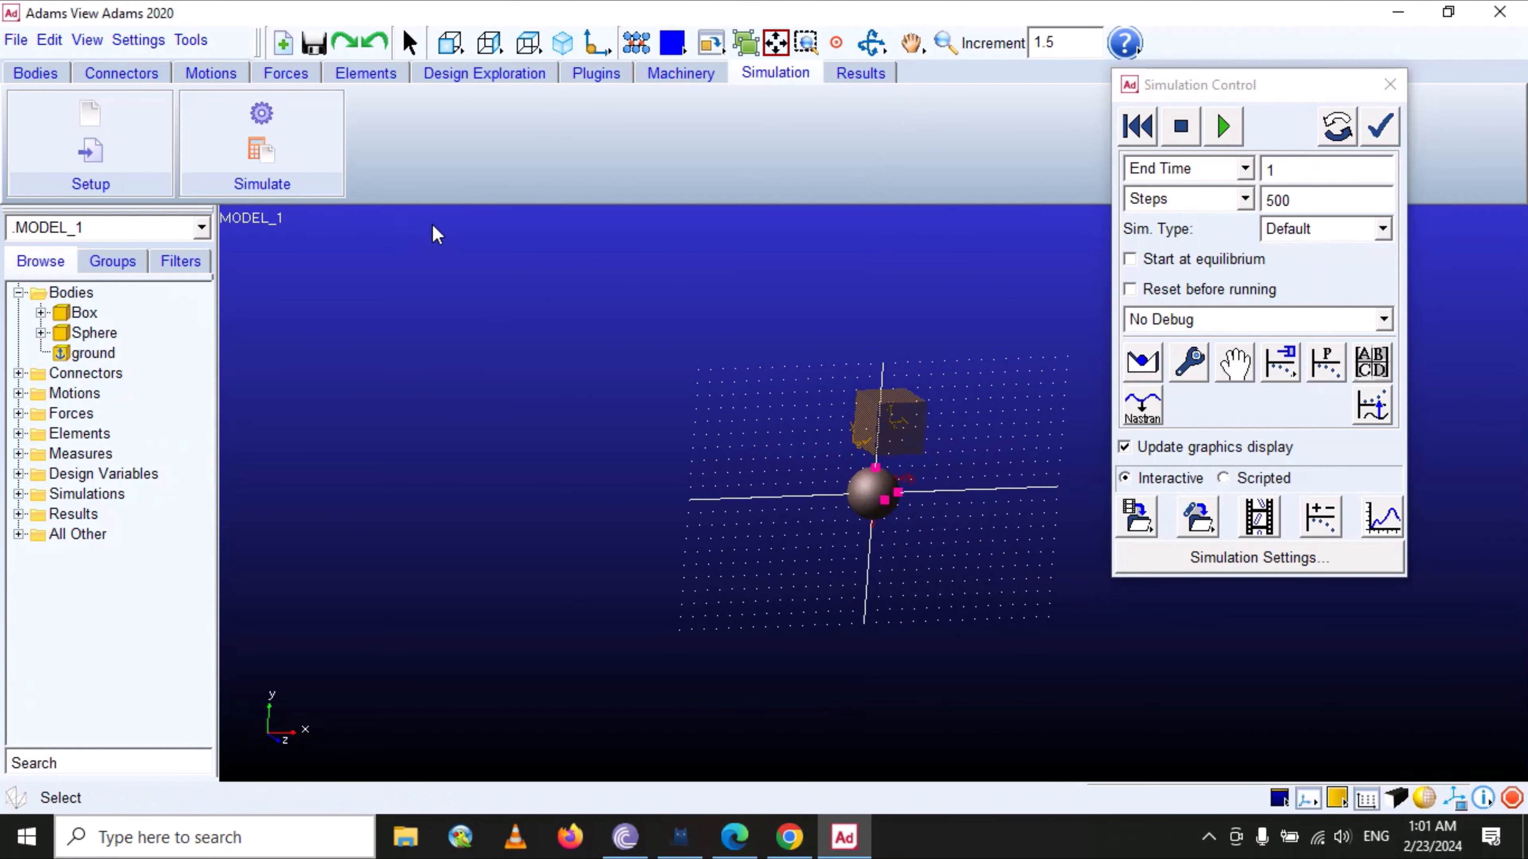
right_click(103, 338)
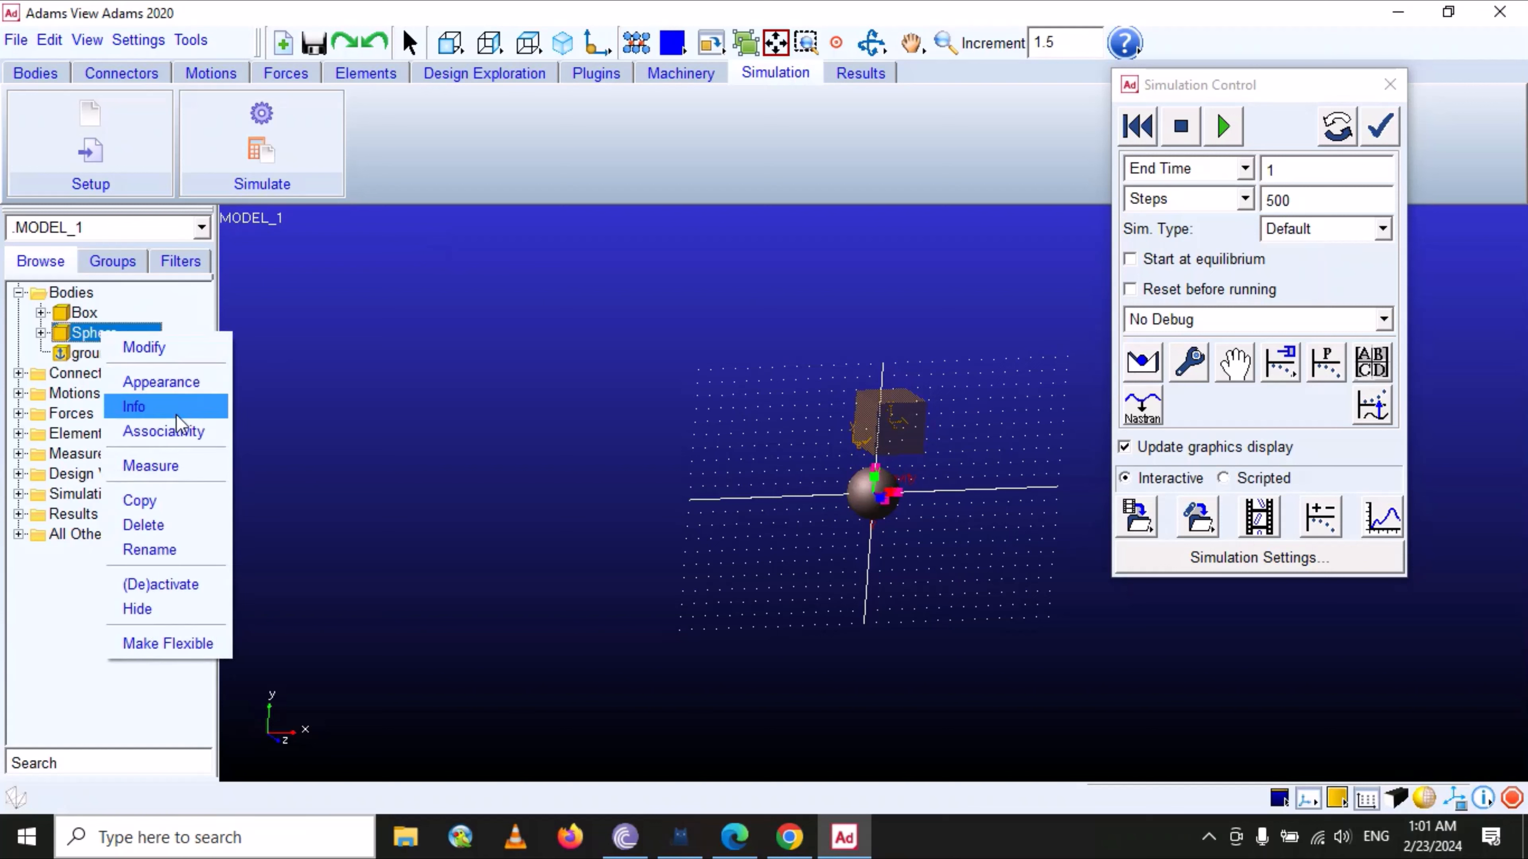
left_click(175, 467)
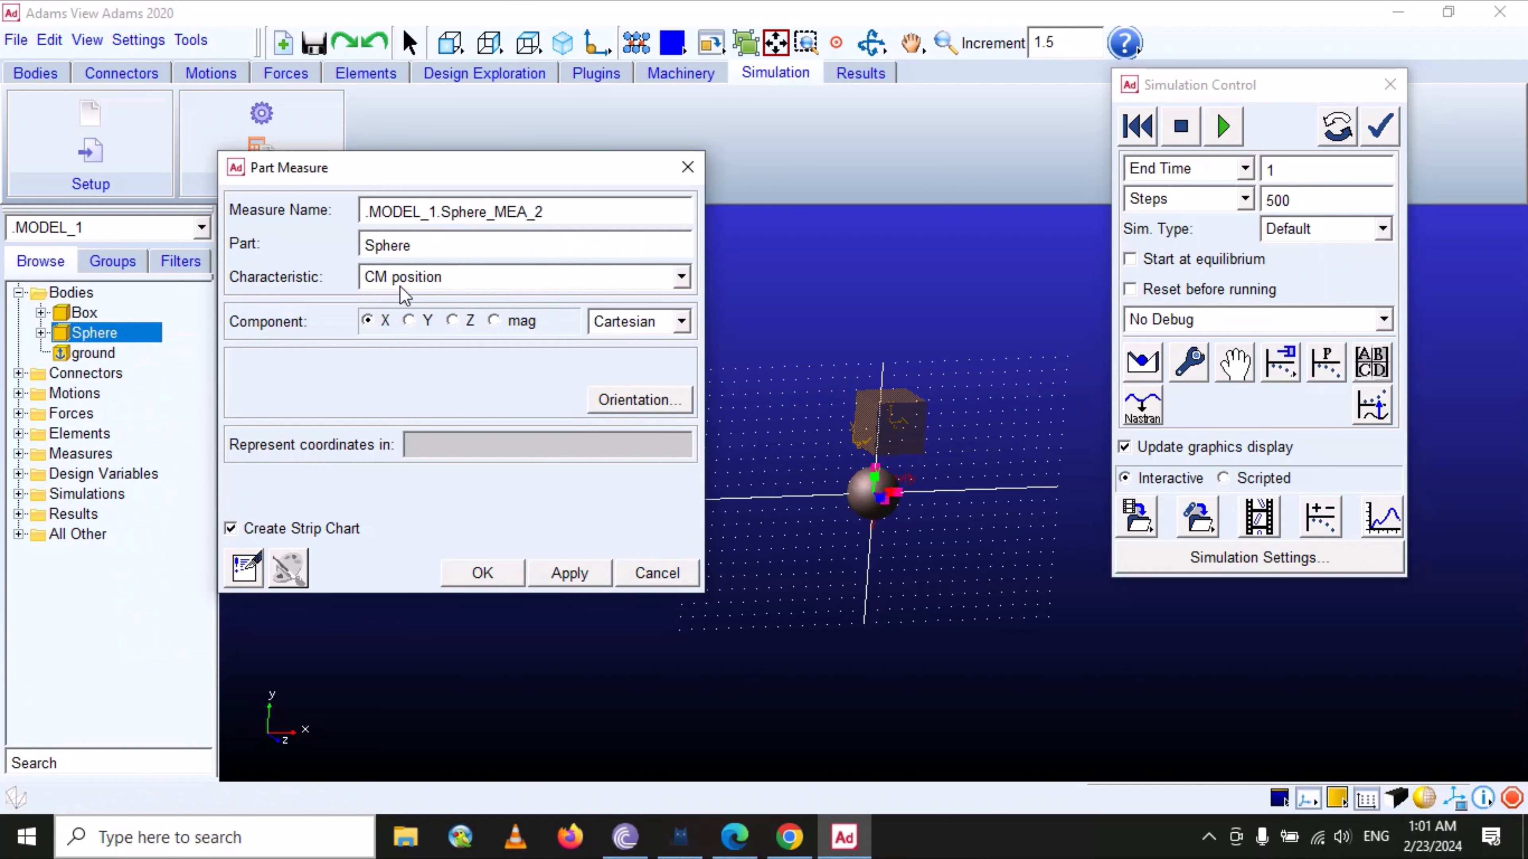
left_click(682, 280)
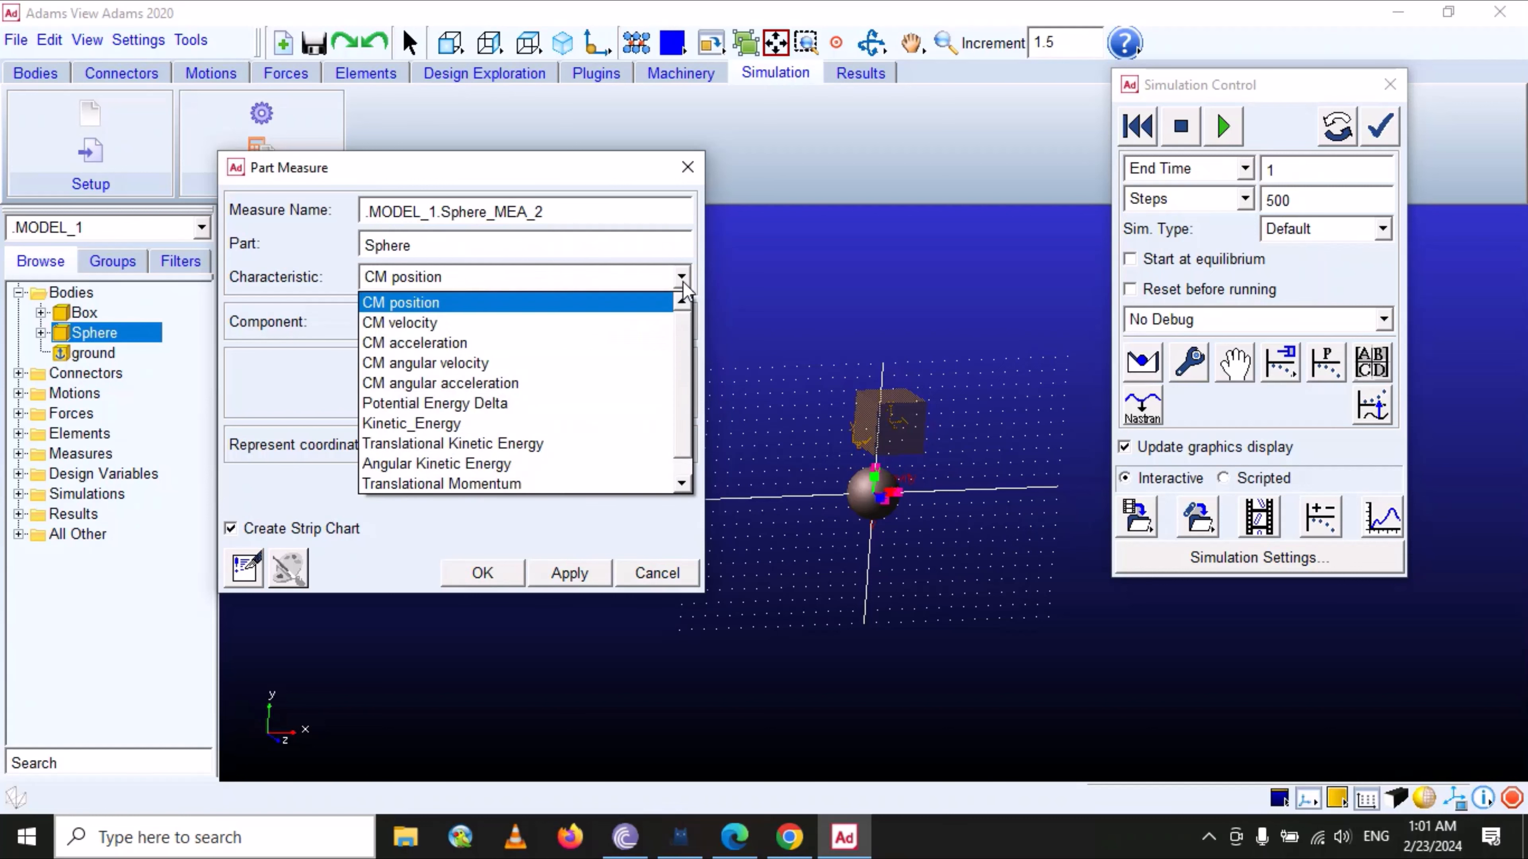
left_click(423, 325)
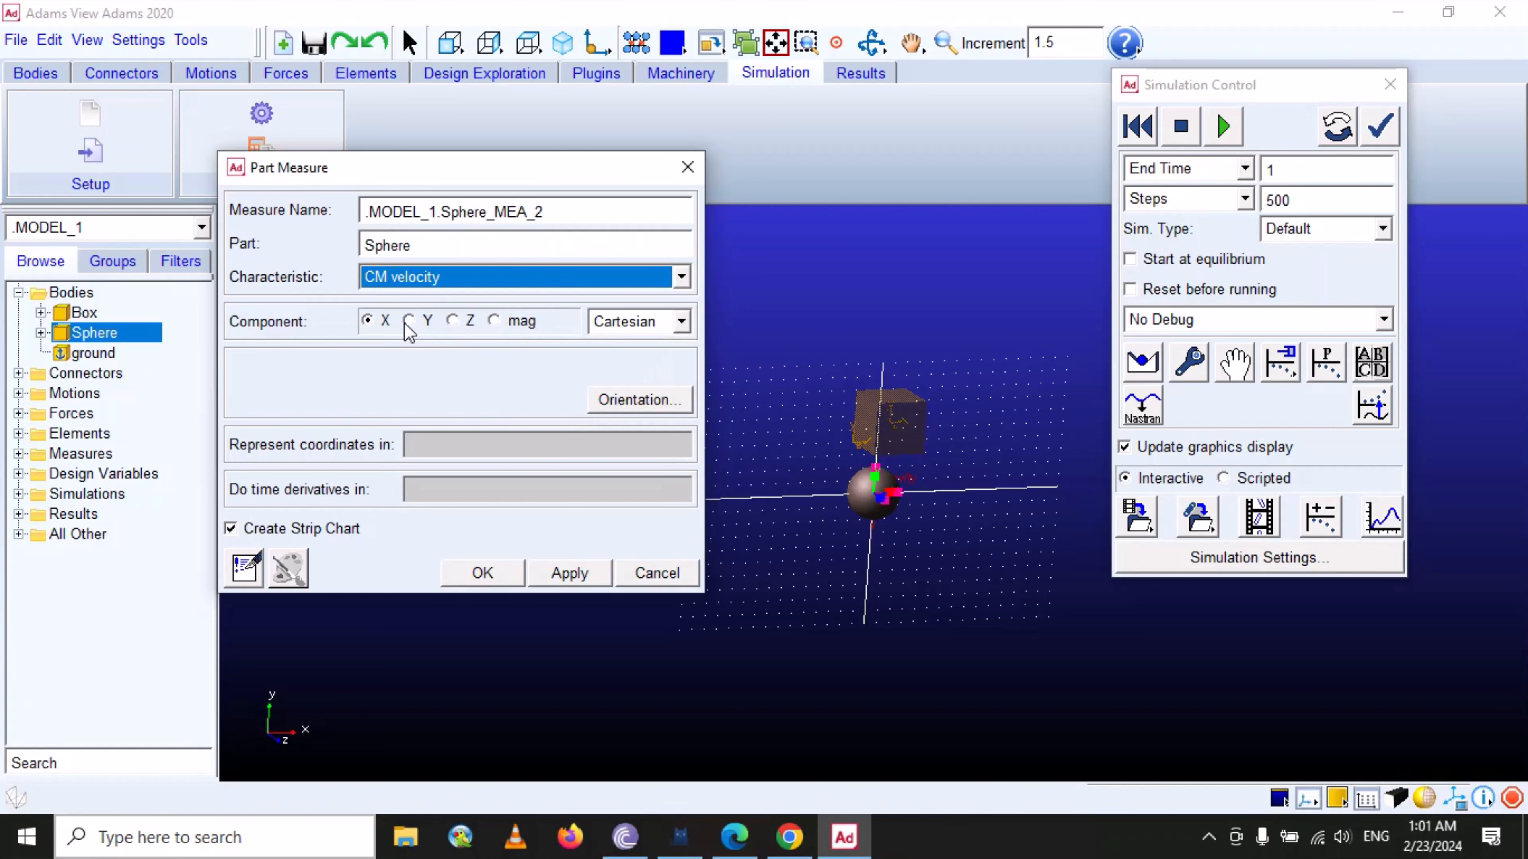
left_click(409, 321)
left_click(497, 577)
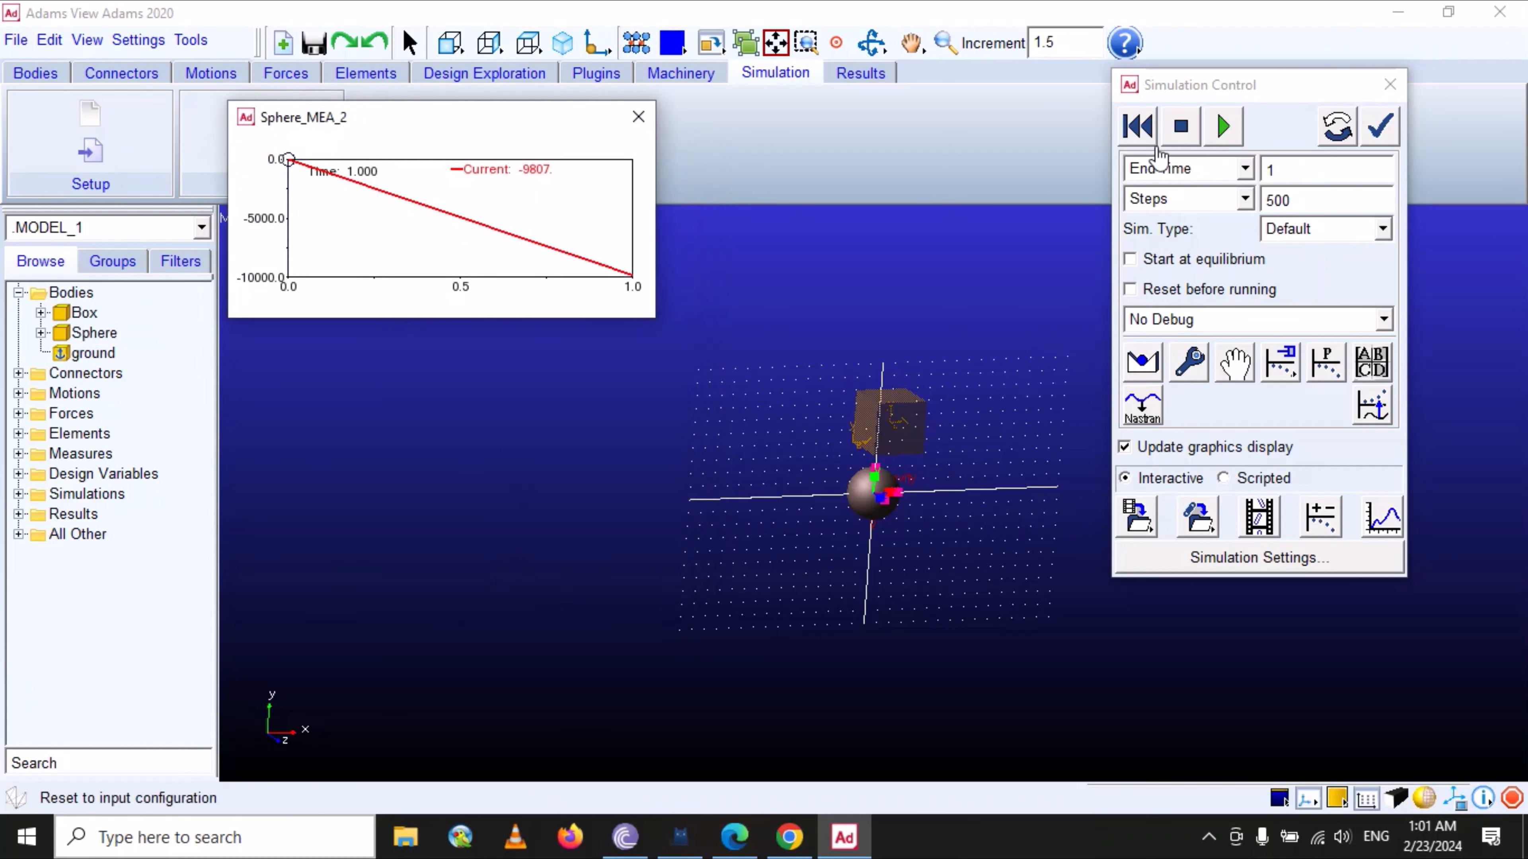
- Reset and rerun the 500-step simulation for the velocity measure, and close its strip chart
left_click(1141, 135)
left_click(1214, 129)
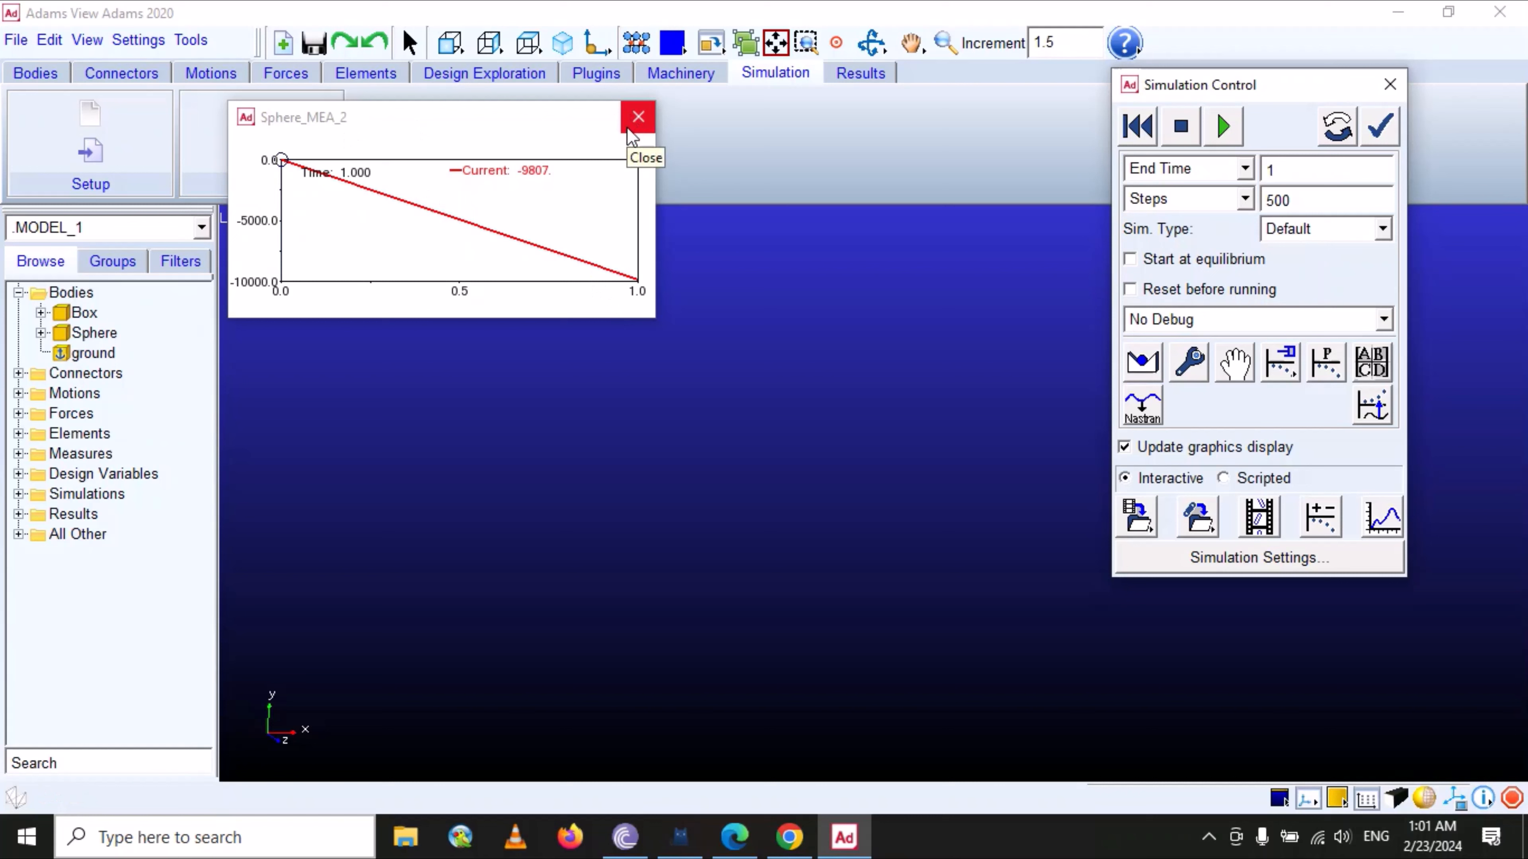
left_click(638, 117)
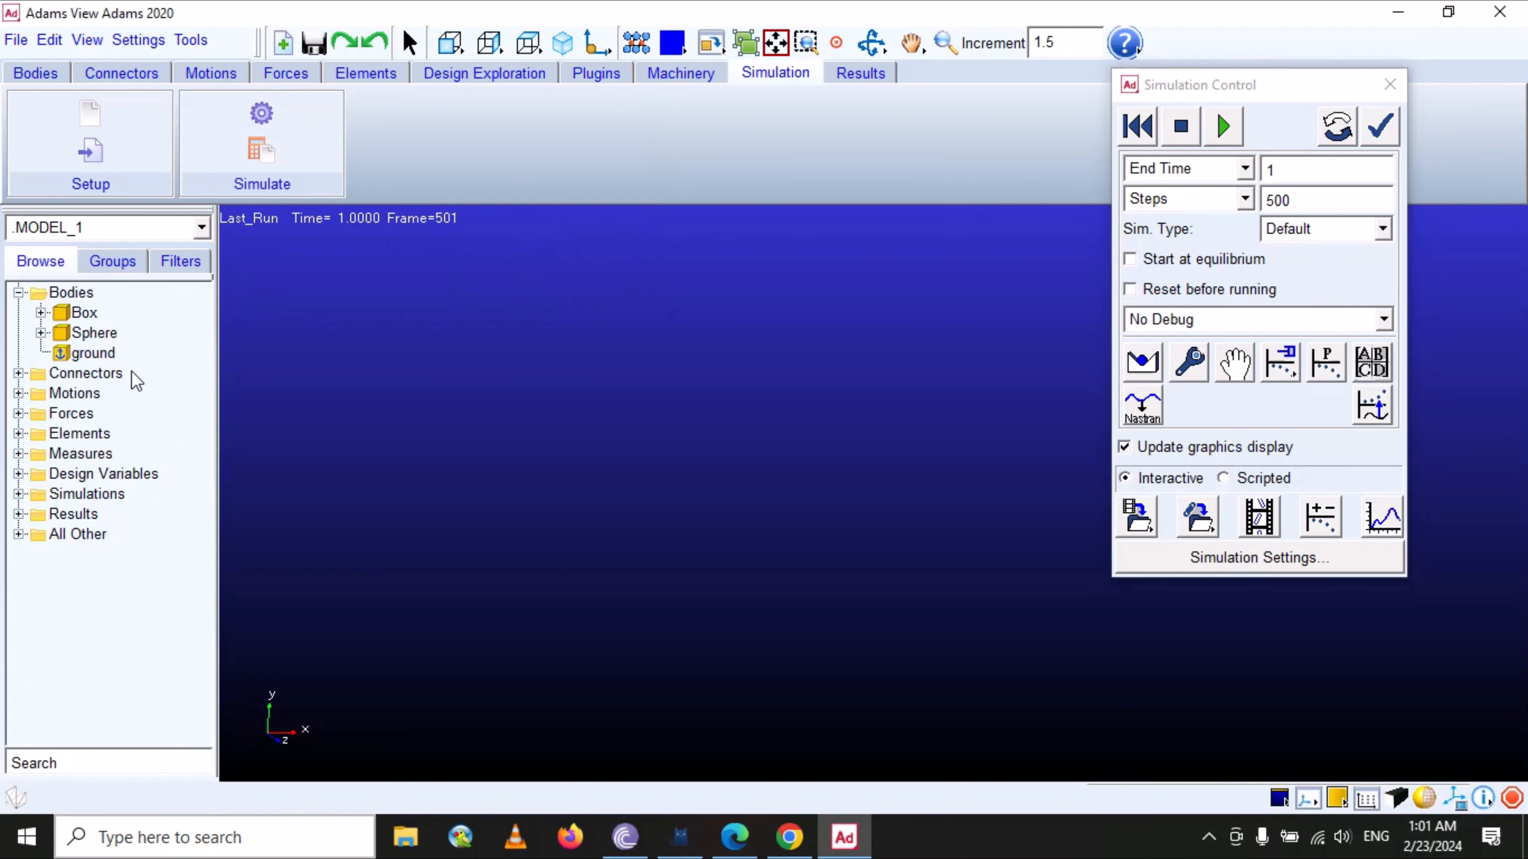
- Create a measure of the Sphere's CM position in the X component with a strip chart
right_click(112, 334)
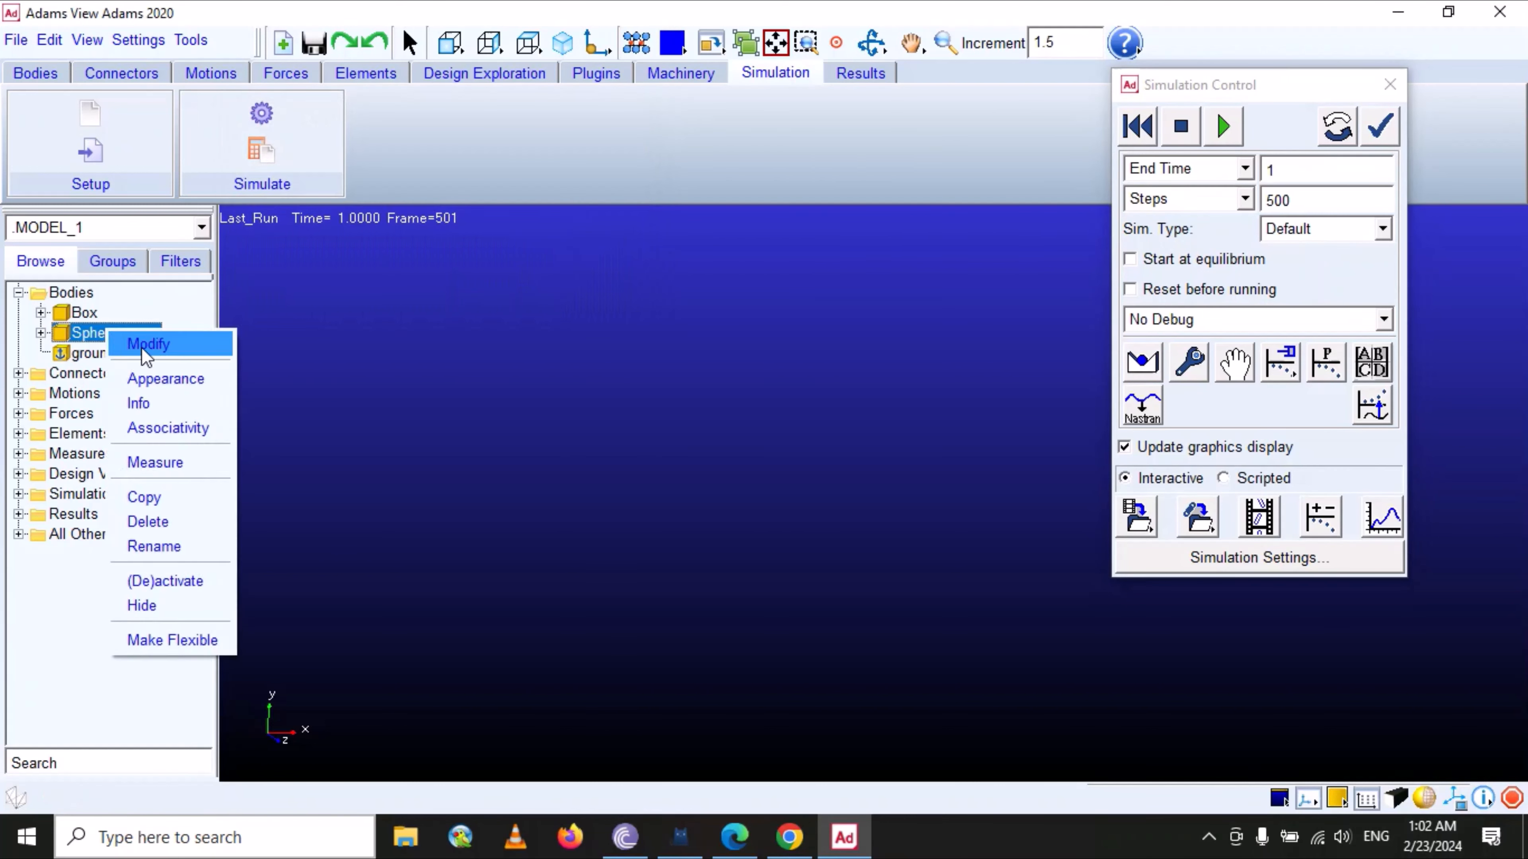
left_click(158, 463)
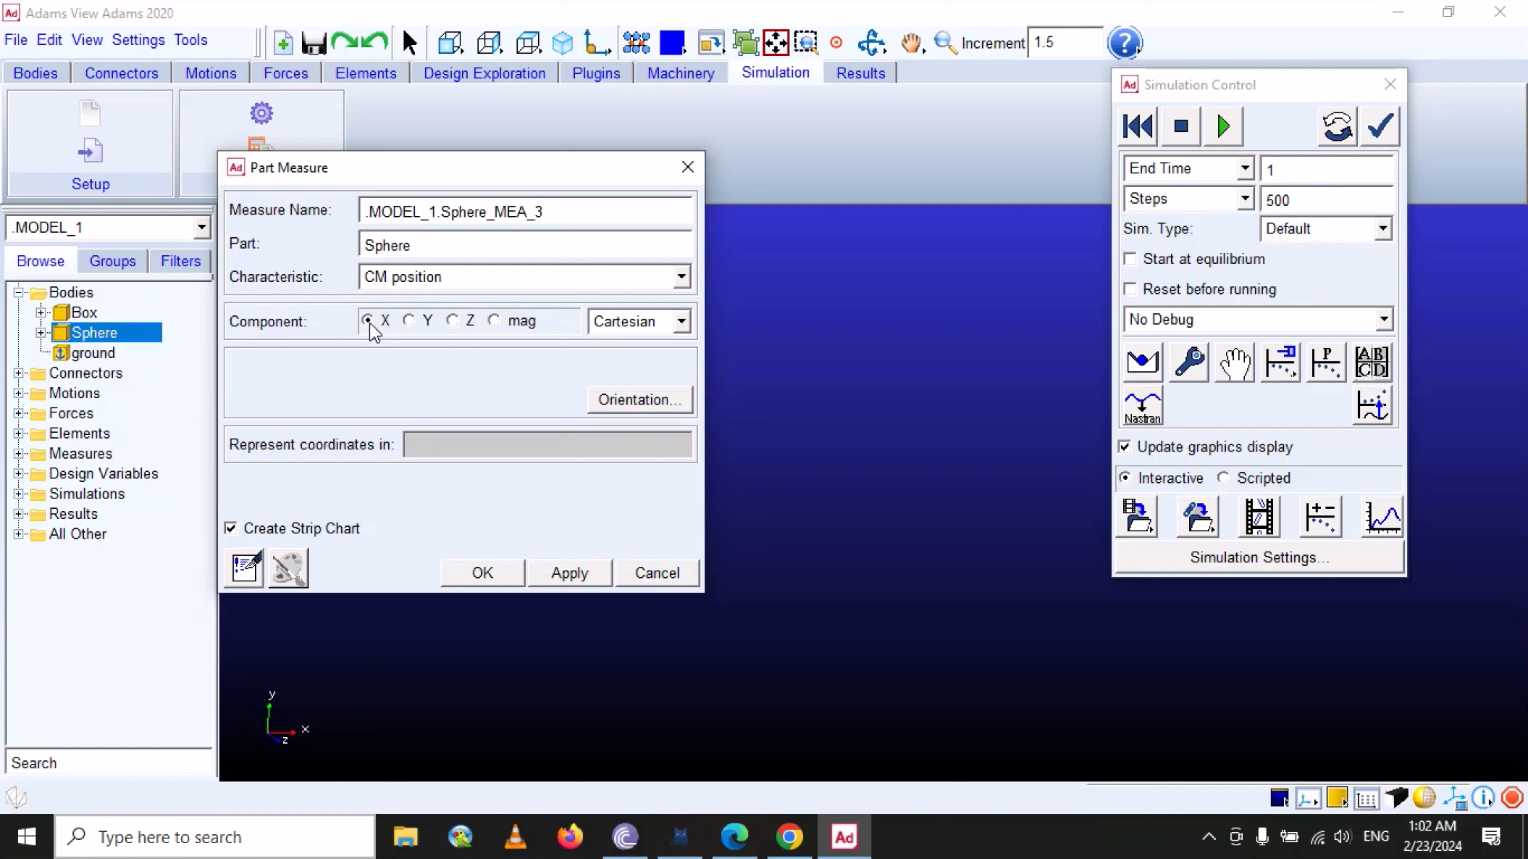
left_click(481, 574)
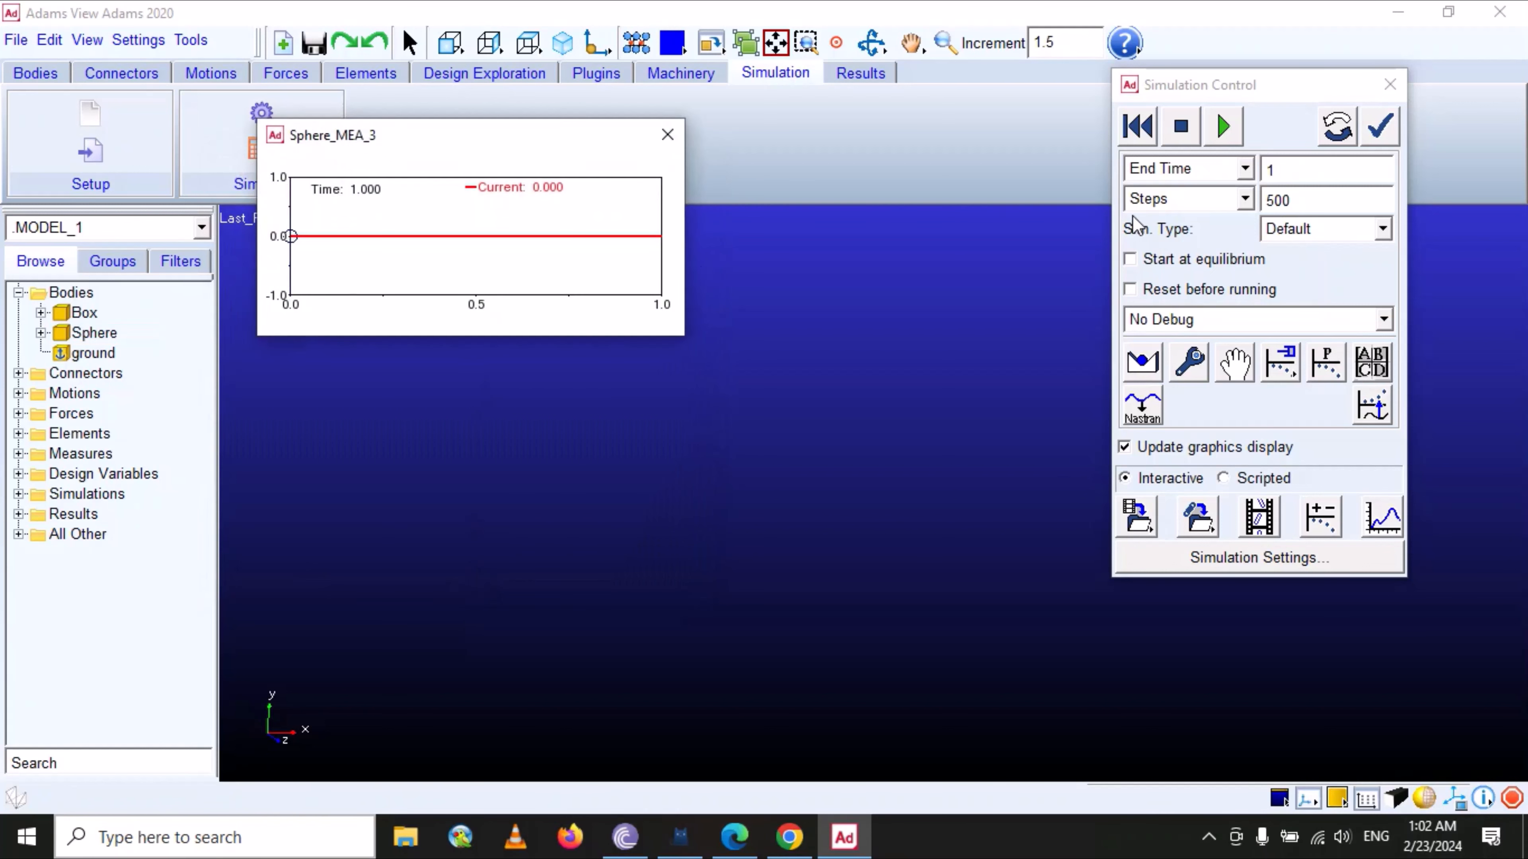
- Reset and rerun the 500-step simulation for the X position measure, close its strip chart and reset the model
left_click(1138, 126)
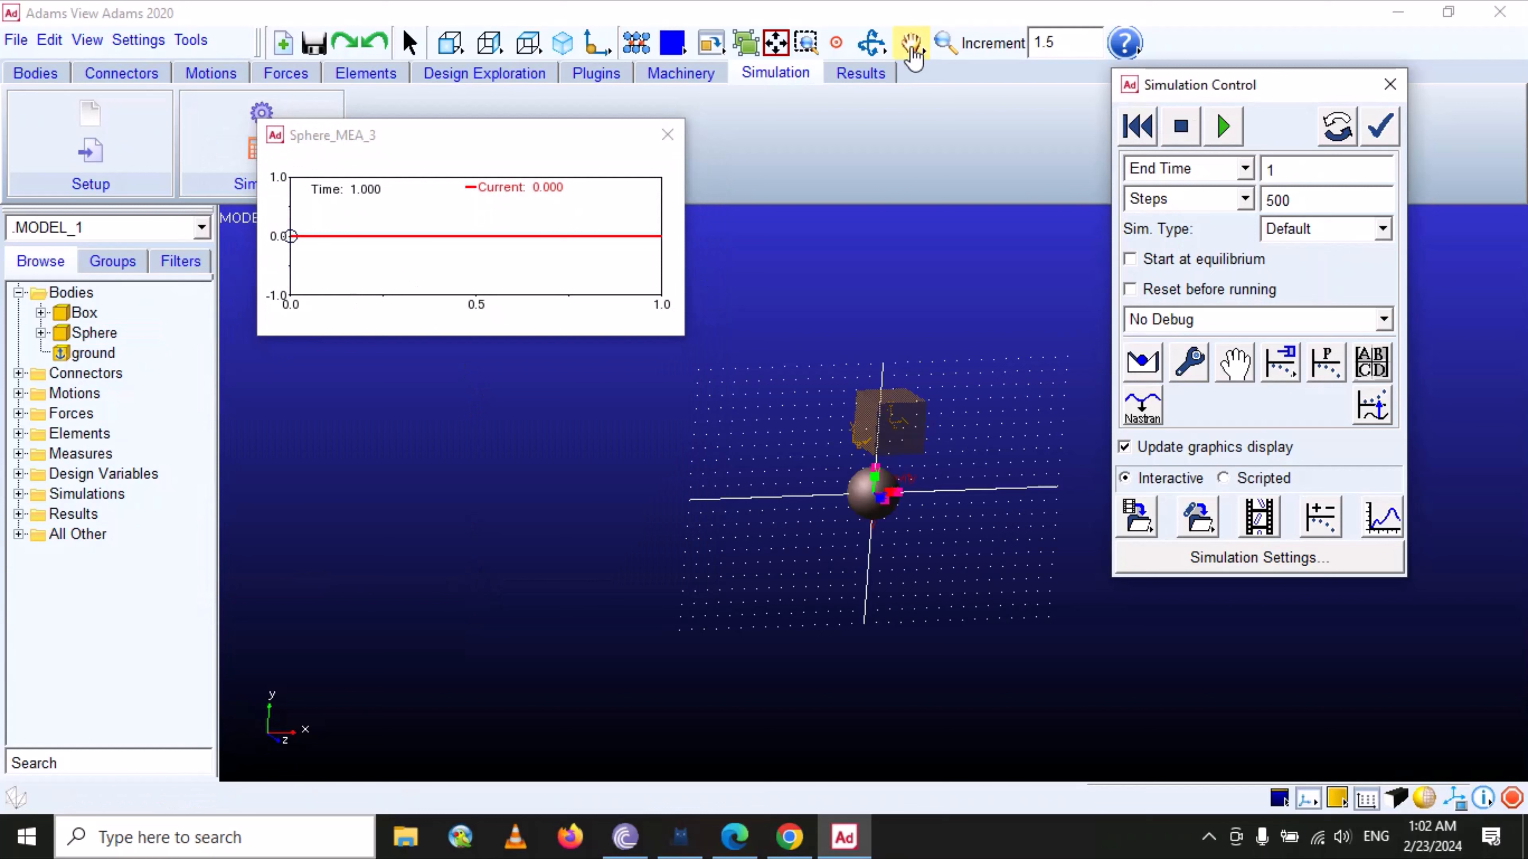
left_click(947, 45)
left_click_drag(946, 265, 953, 342)
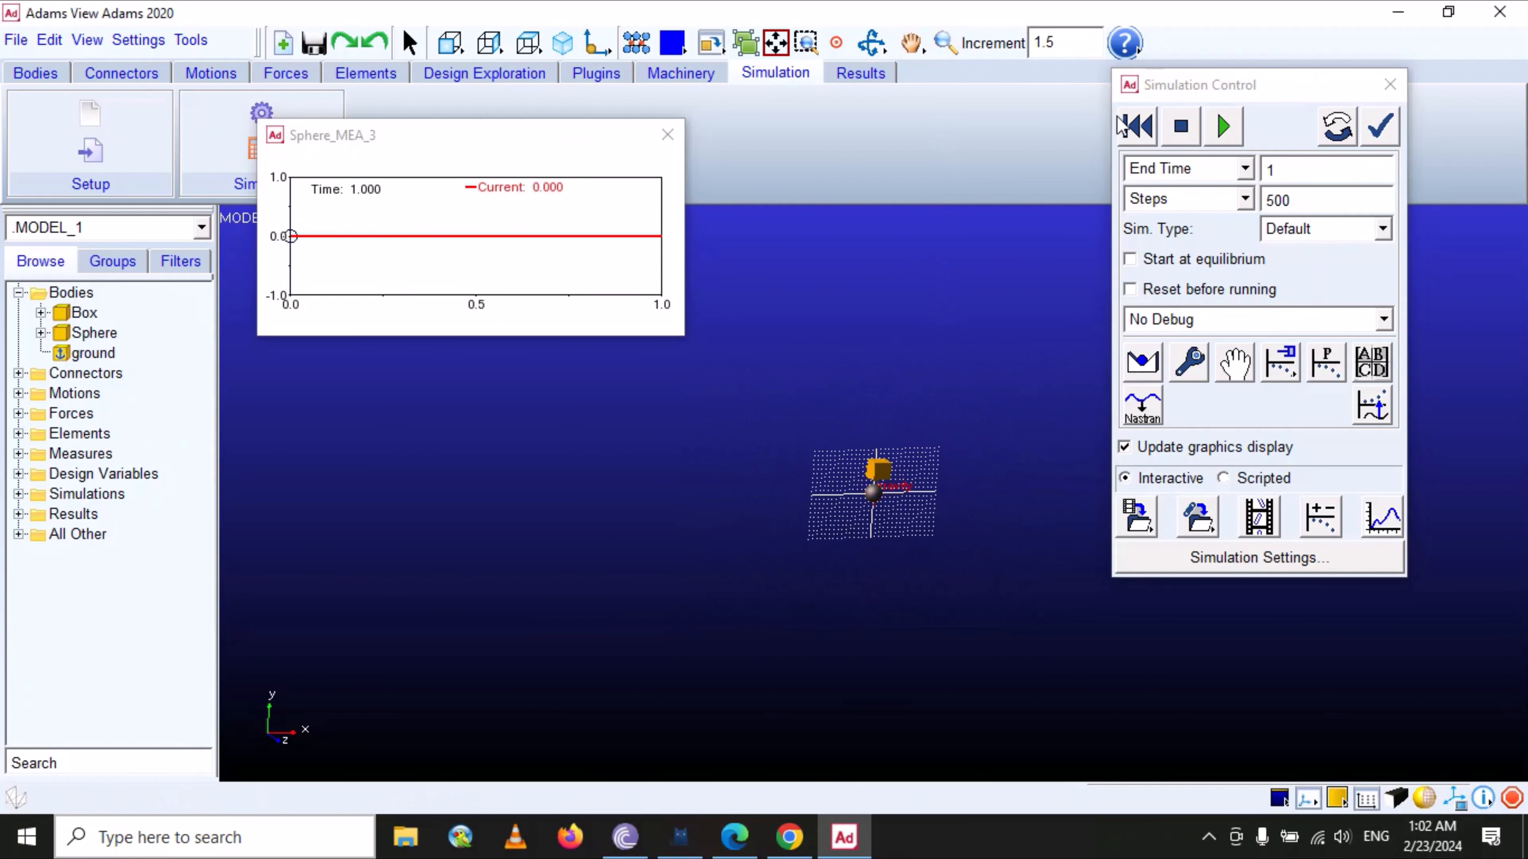
left_click(1223, 127)
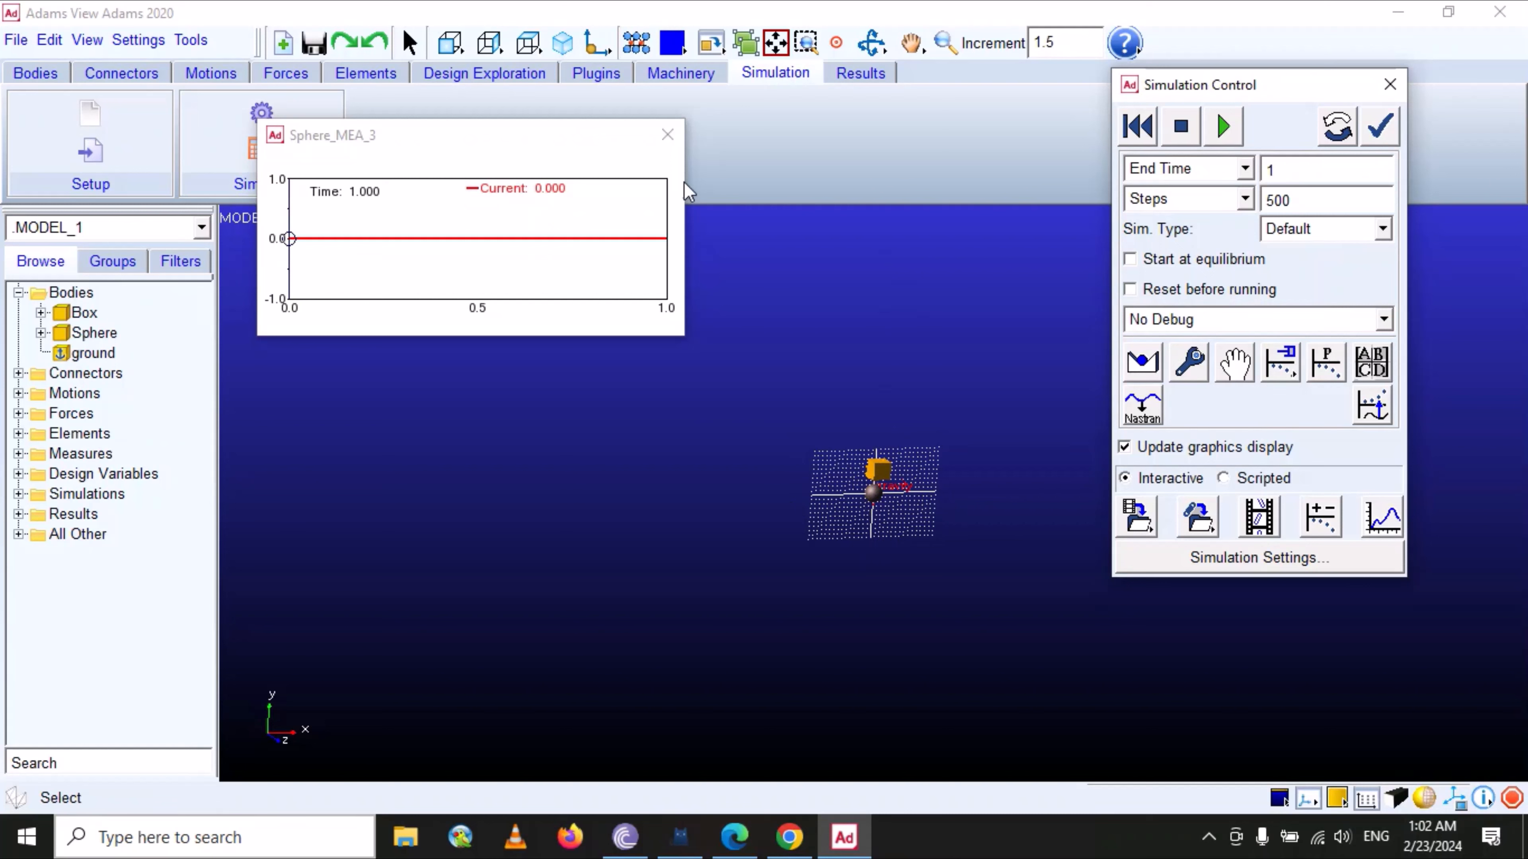
left_click(667, 135)
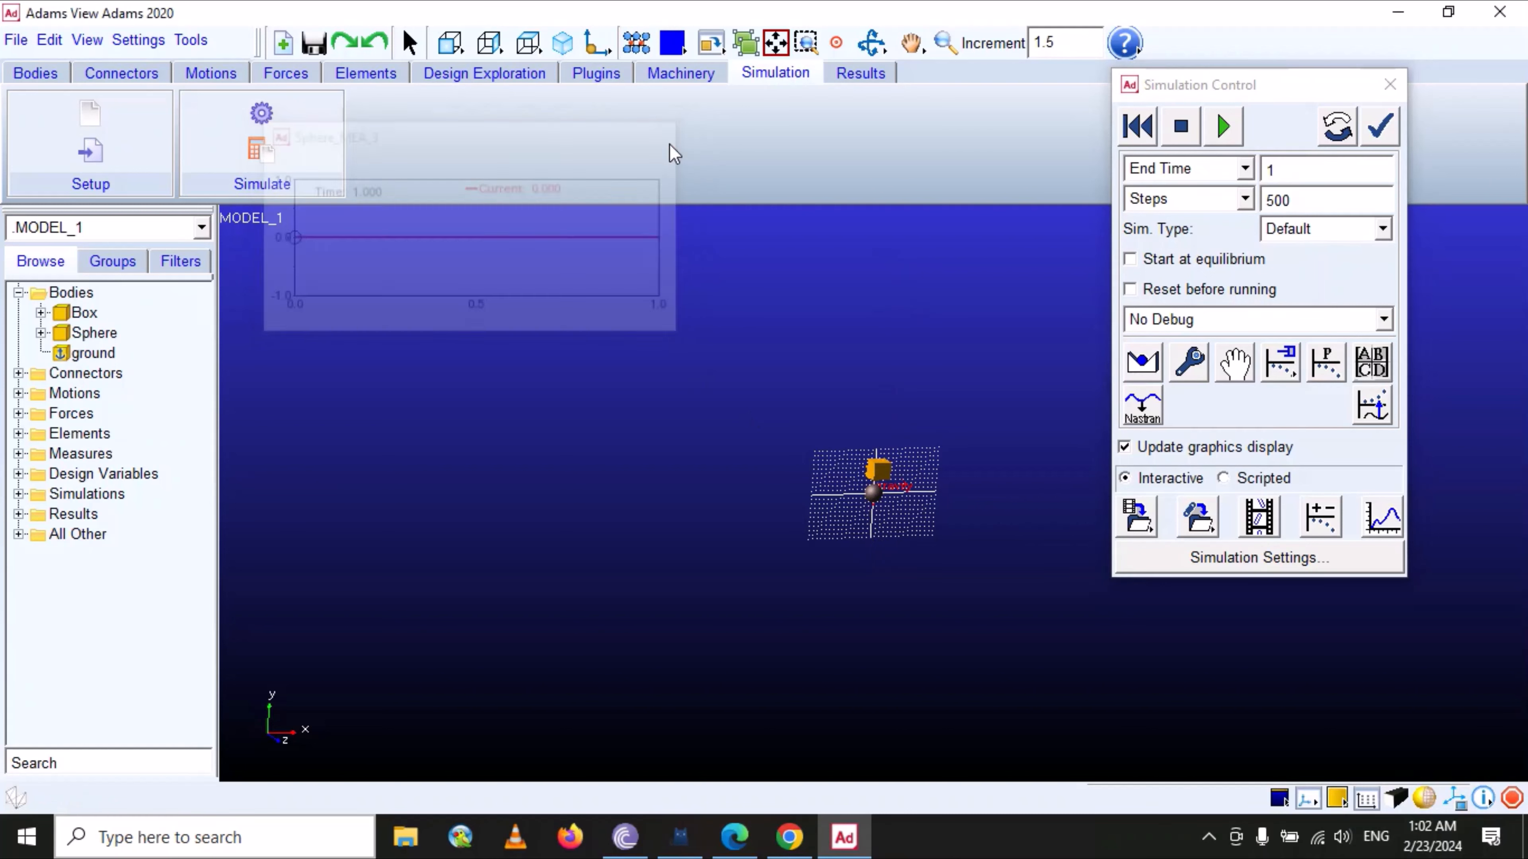
left_click(1151, 130)
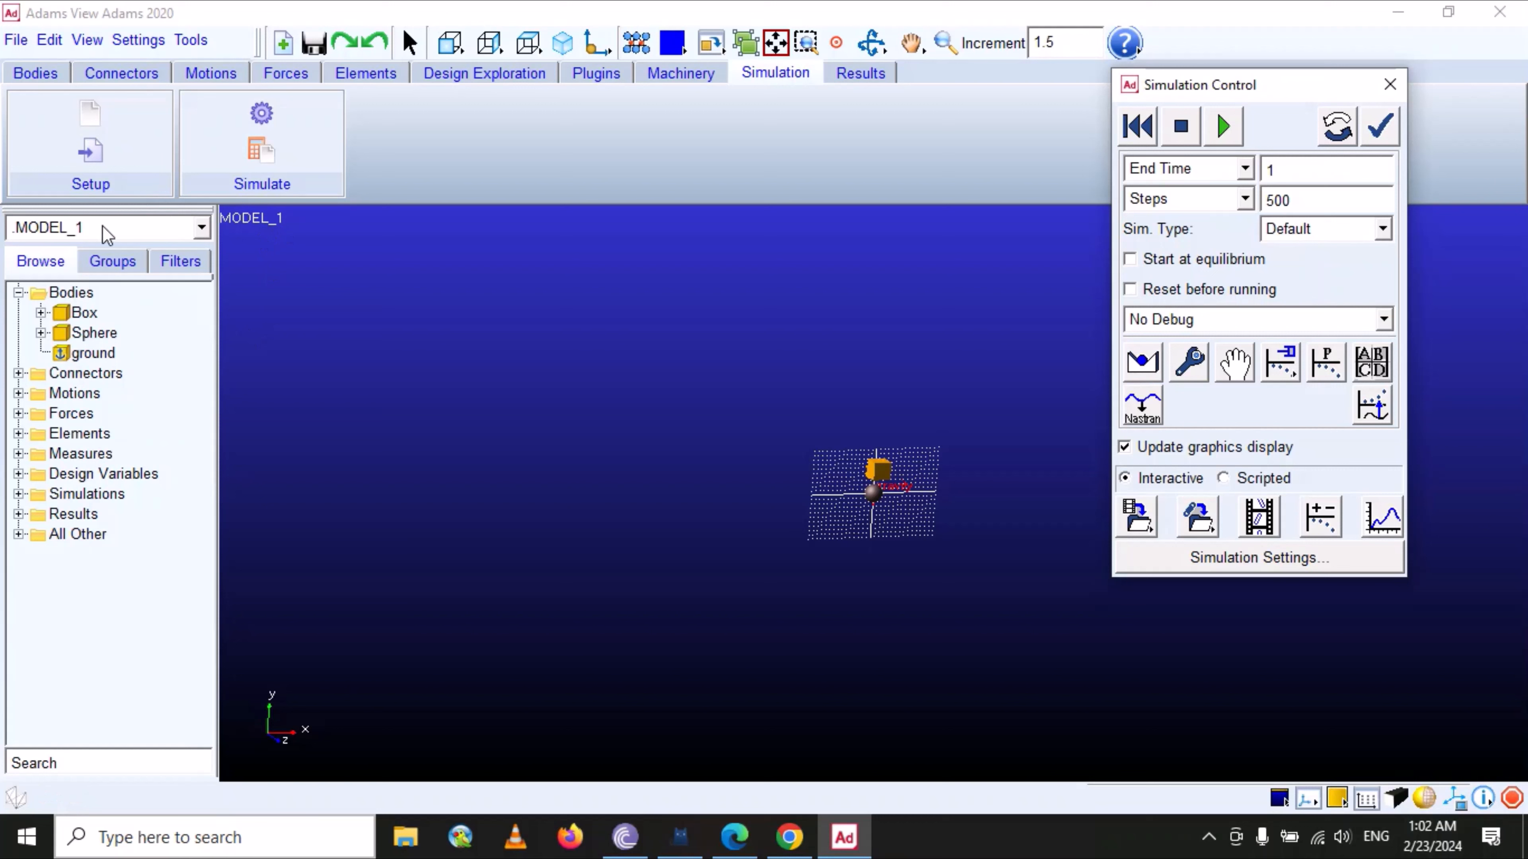
- Delete the Box body together with all its dependents
right_click(100, 336)
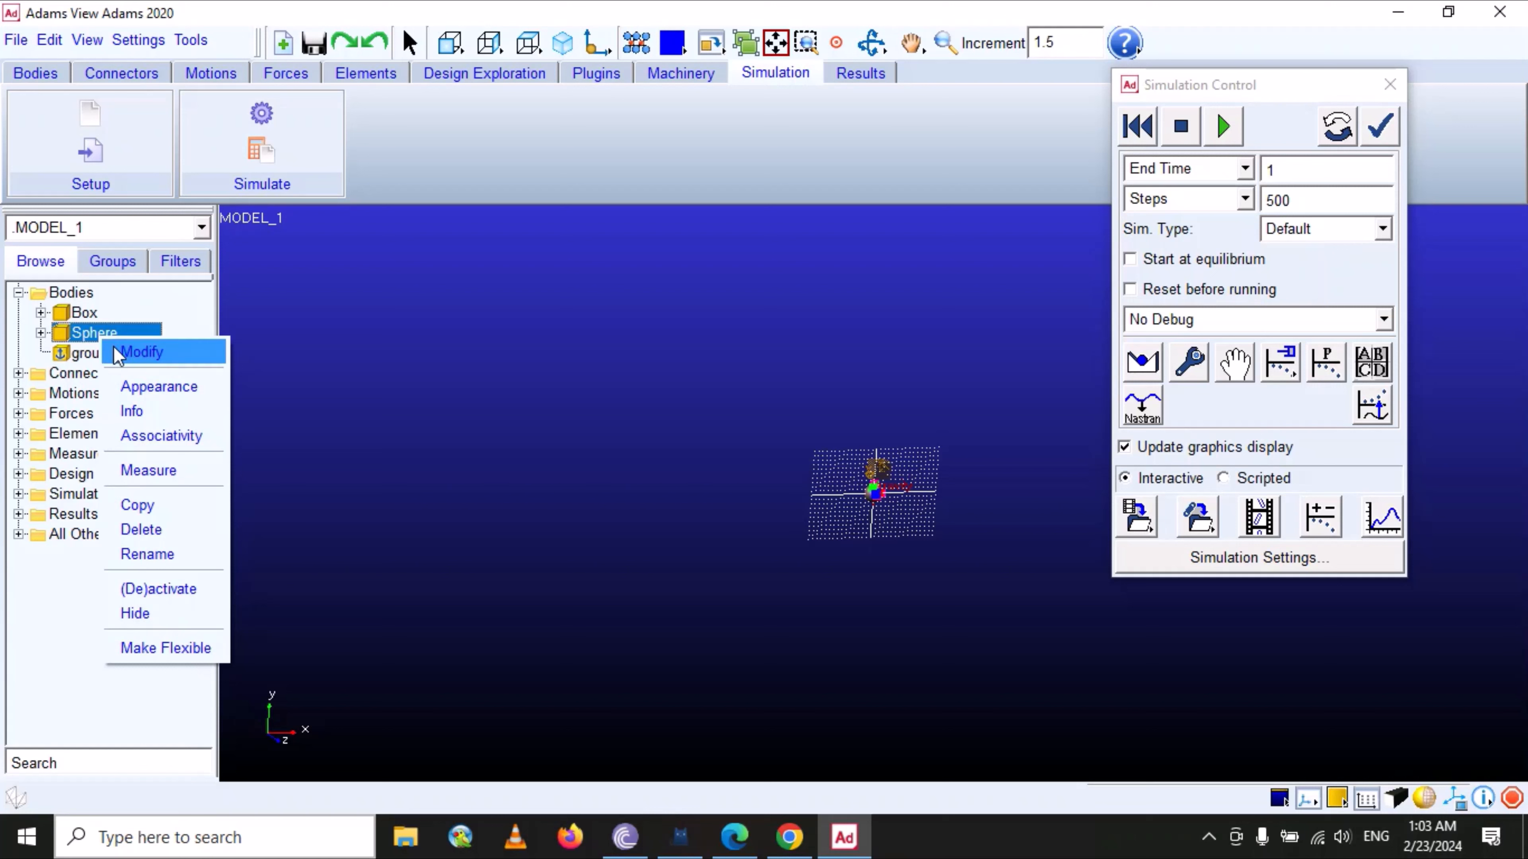
left_click(90, 313)
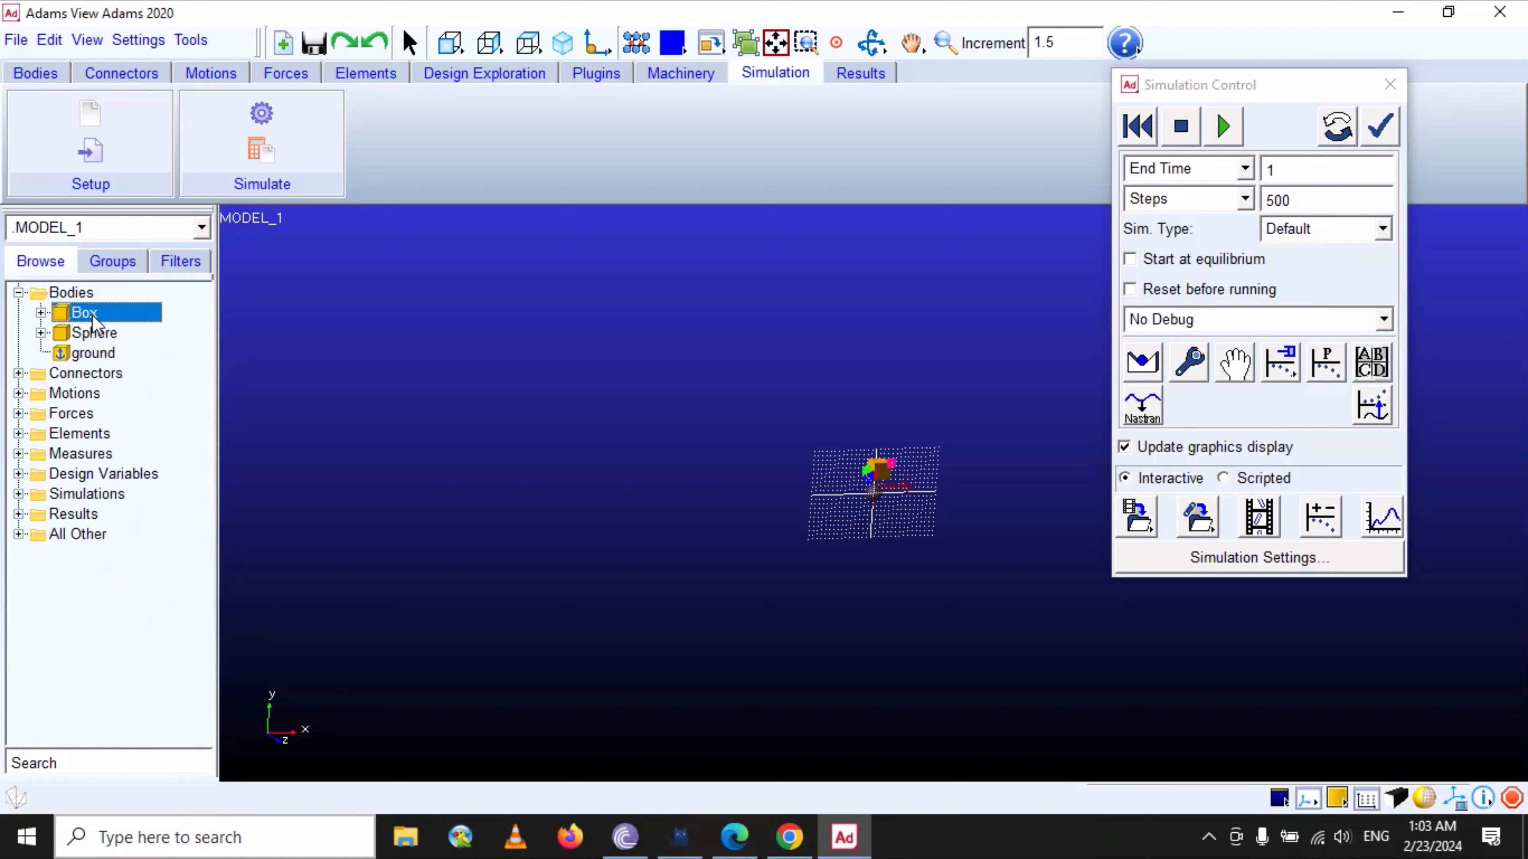
right_click(96, 314)
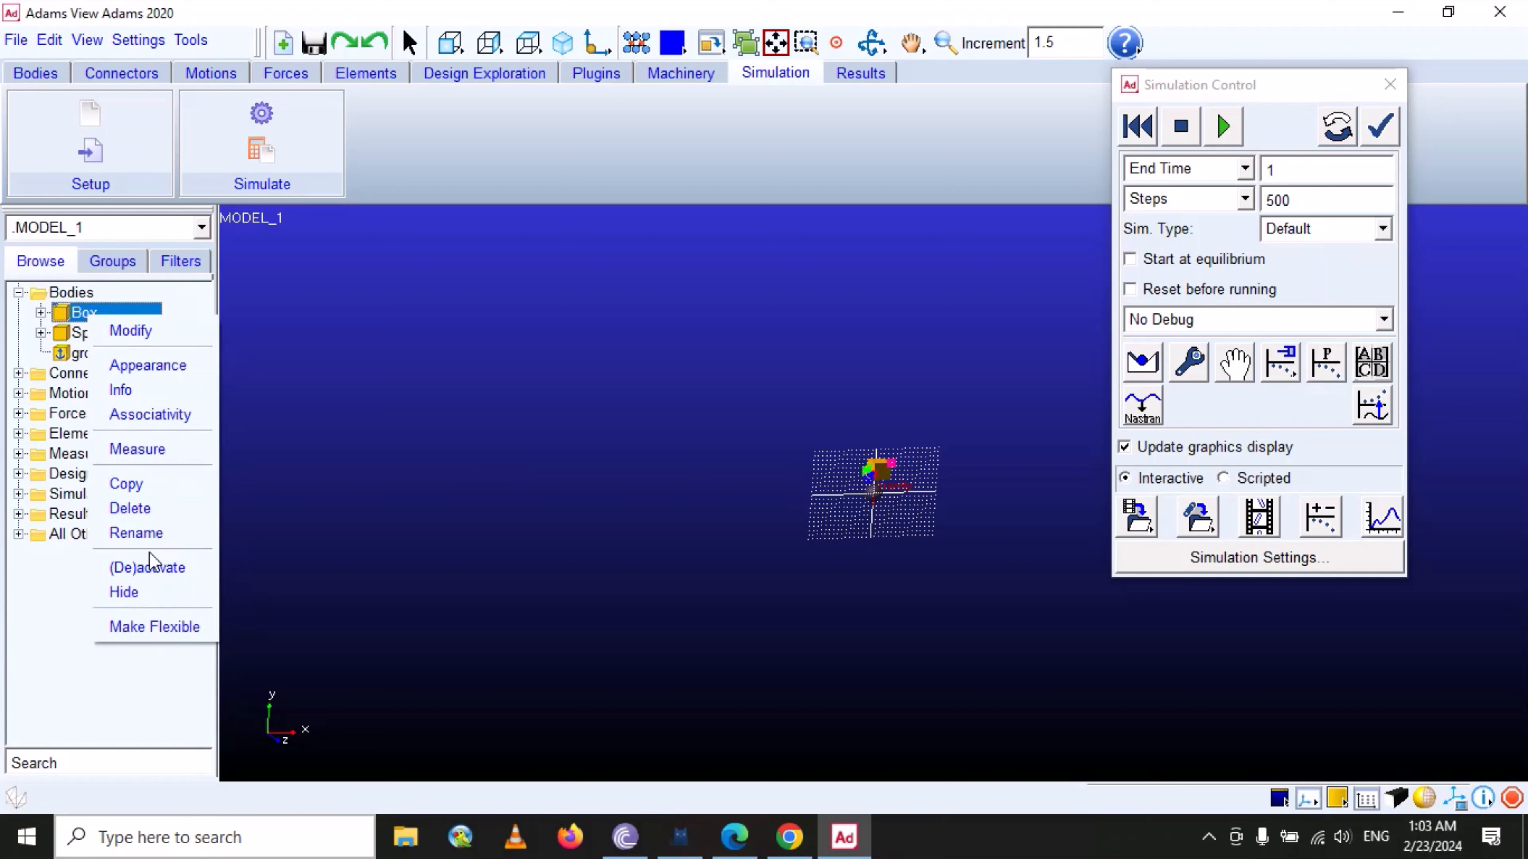
left_click(149, 512)
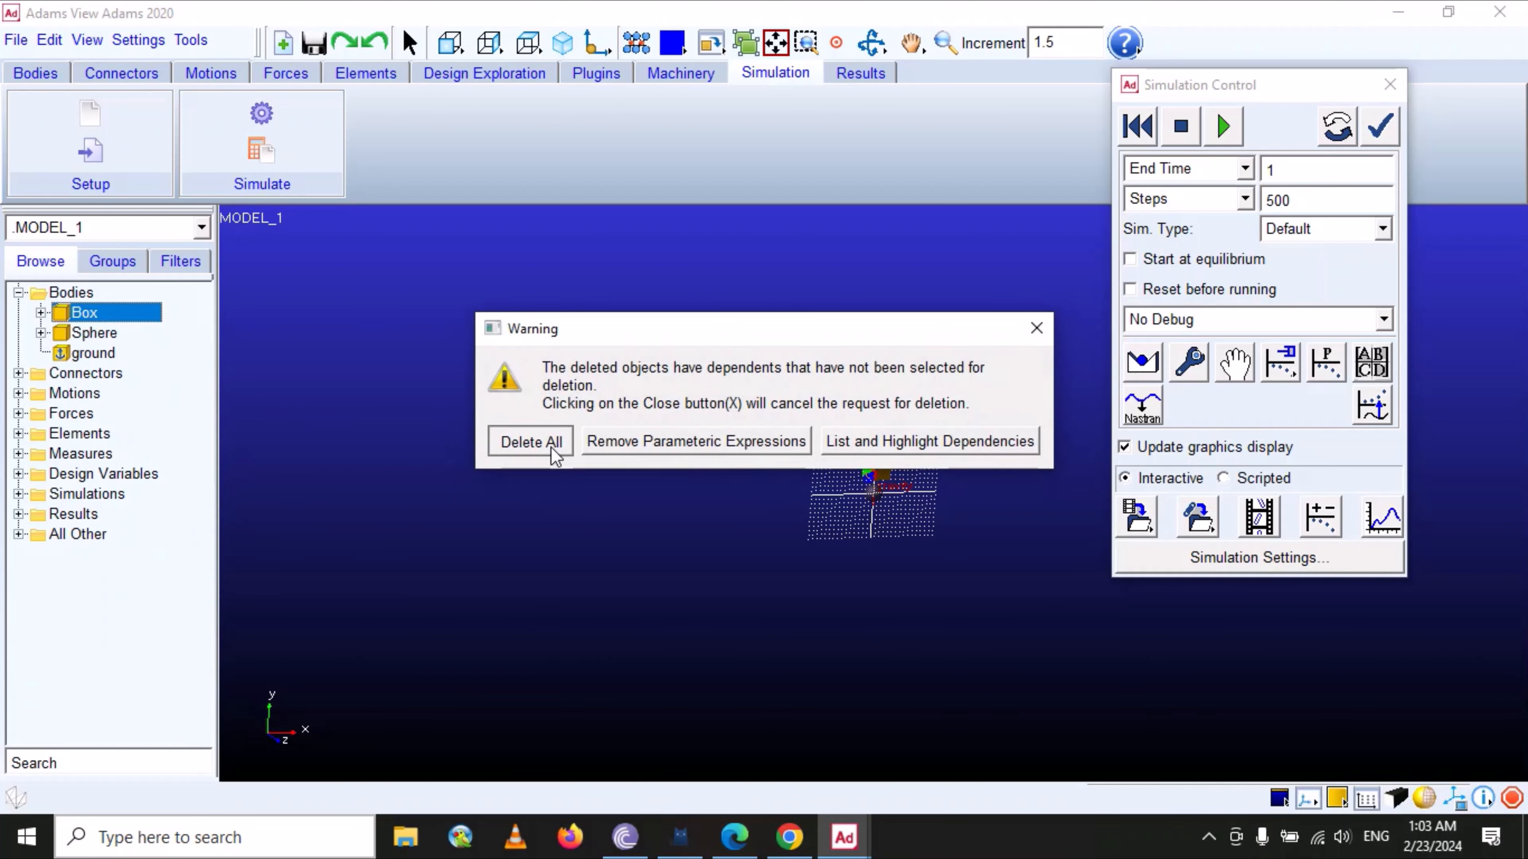
left_click(517, 441)
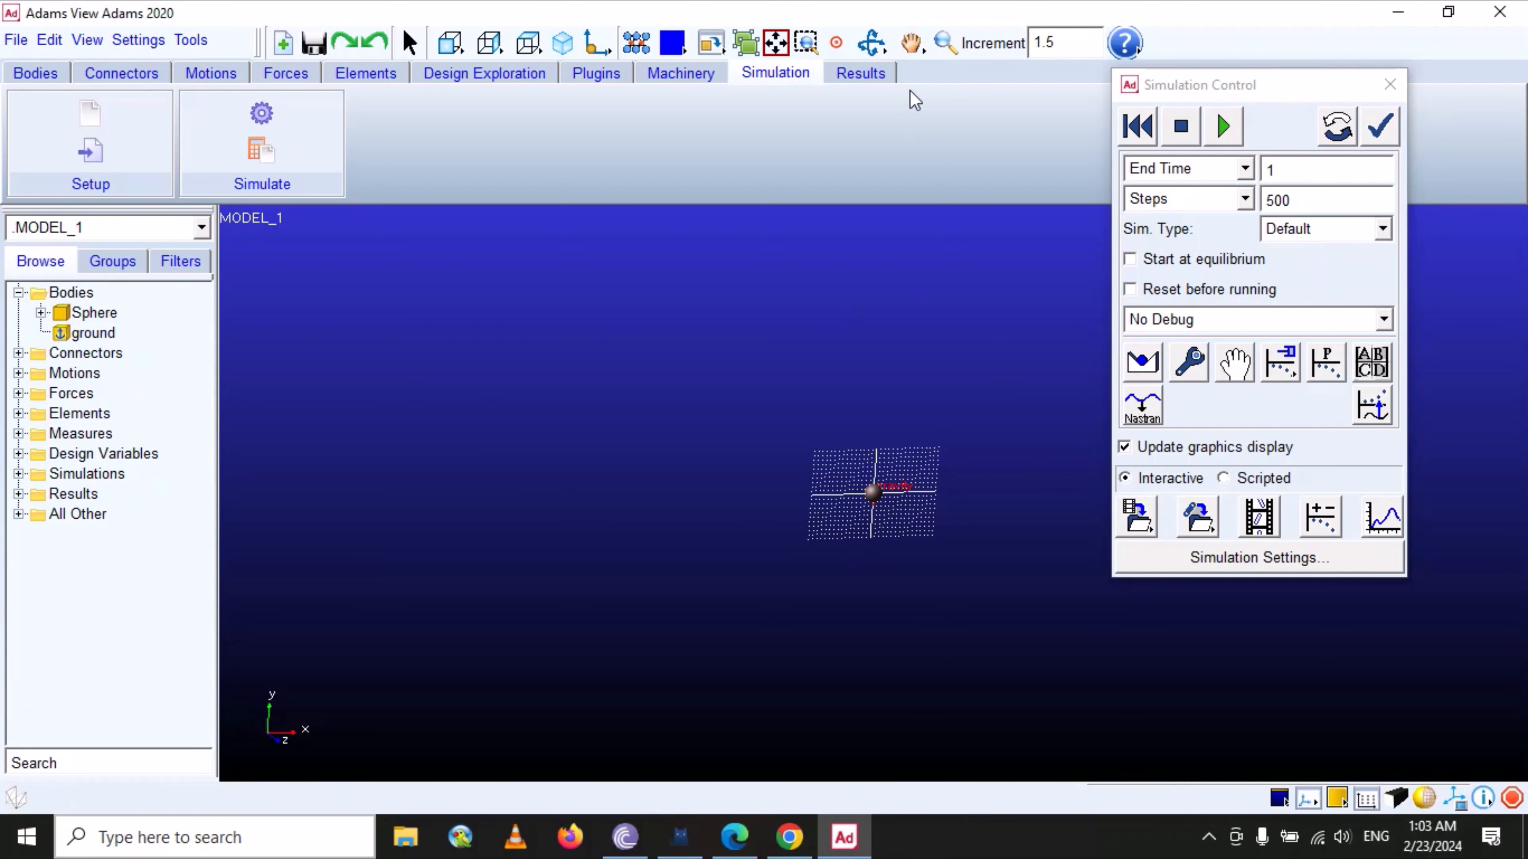
- Examine the Sphere's available operations and its activation options, leaving them unchanged
left_click(944, 43)
left_click_drag(903, 508, 912, 380)
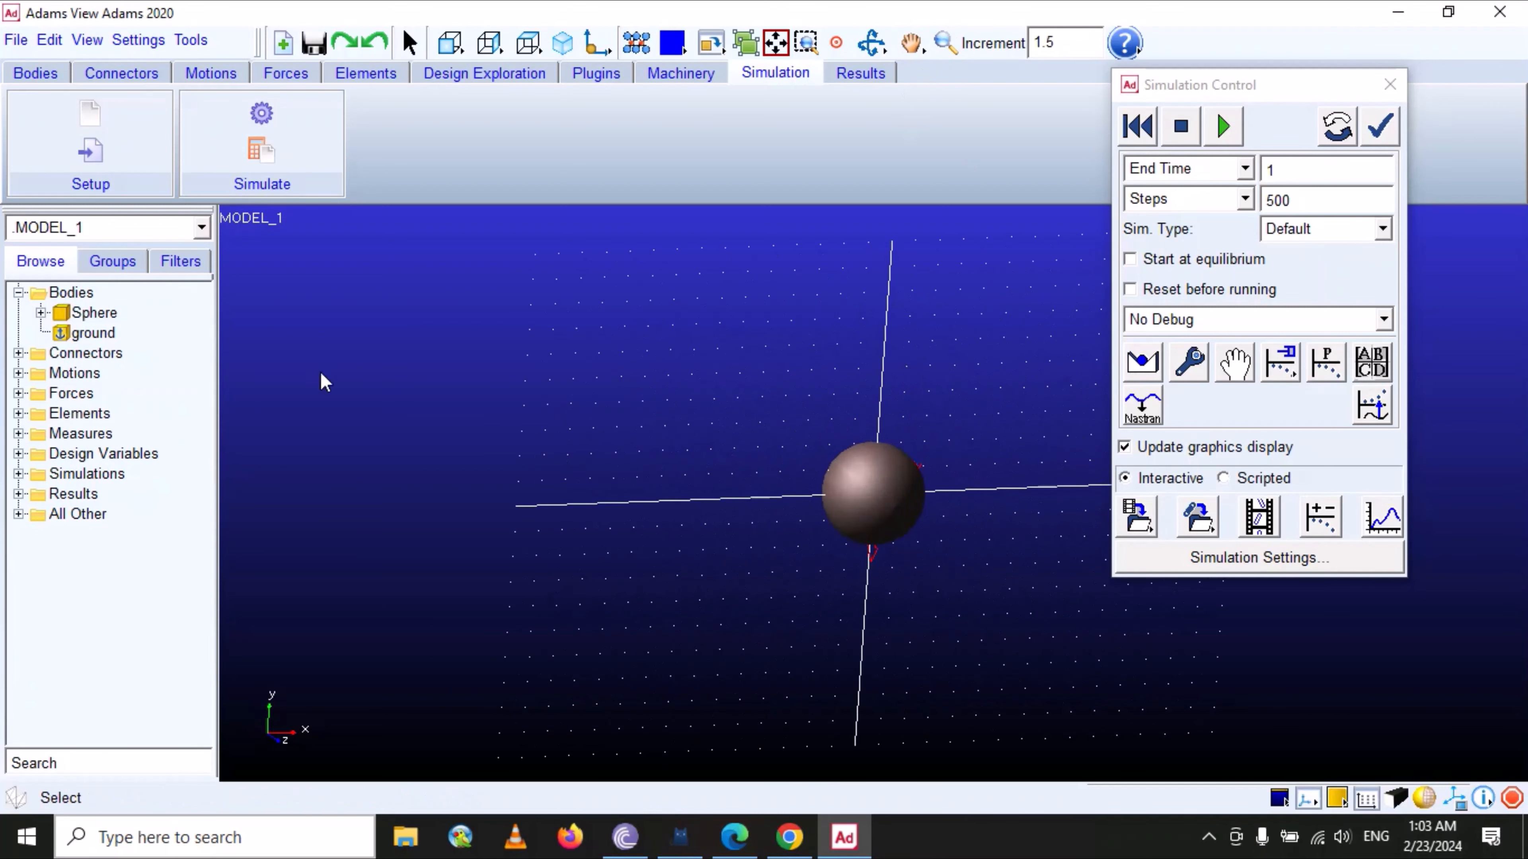
right_click(88, 294)
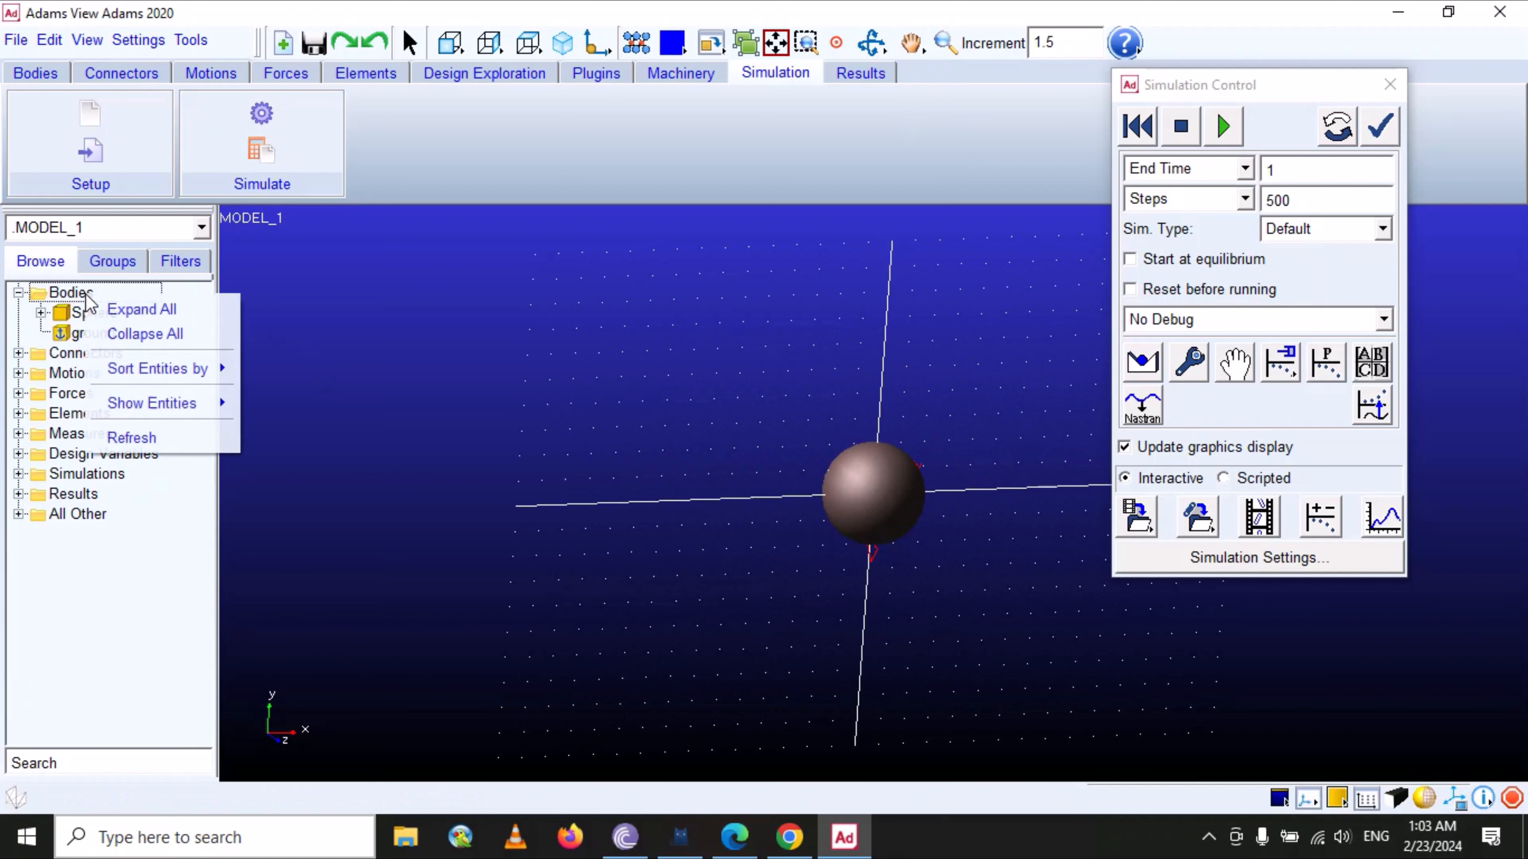
right_click(67, 313)
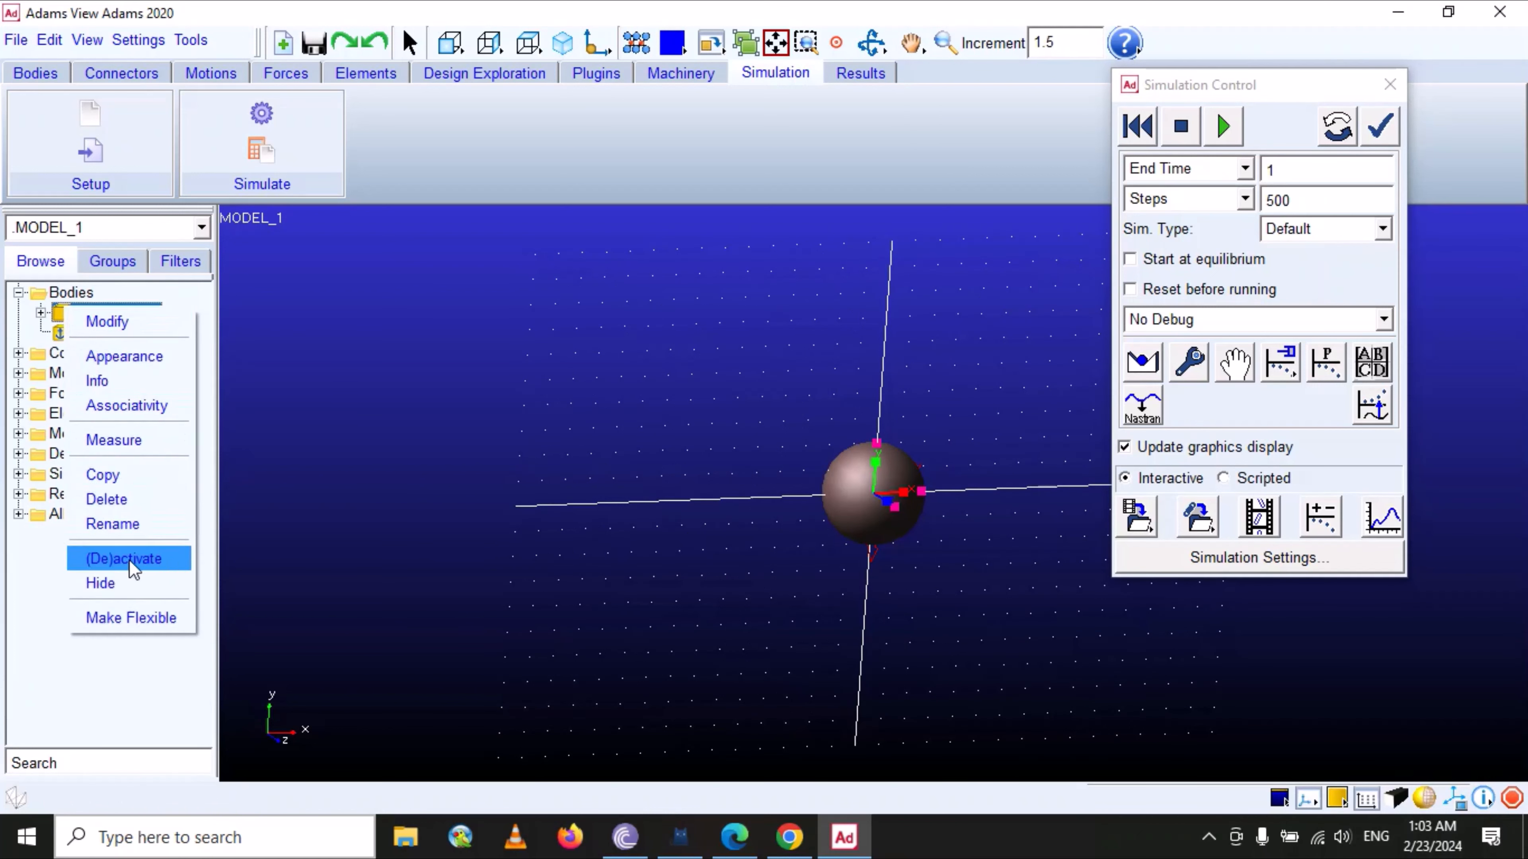
left_click(517, 521)
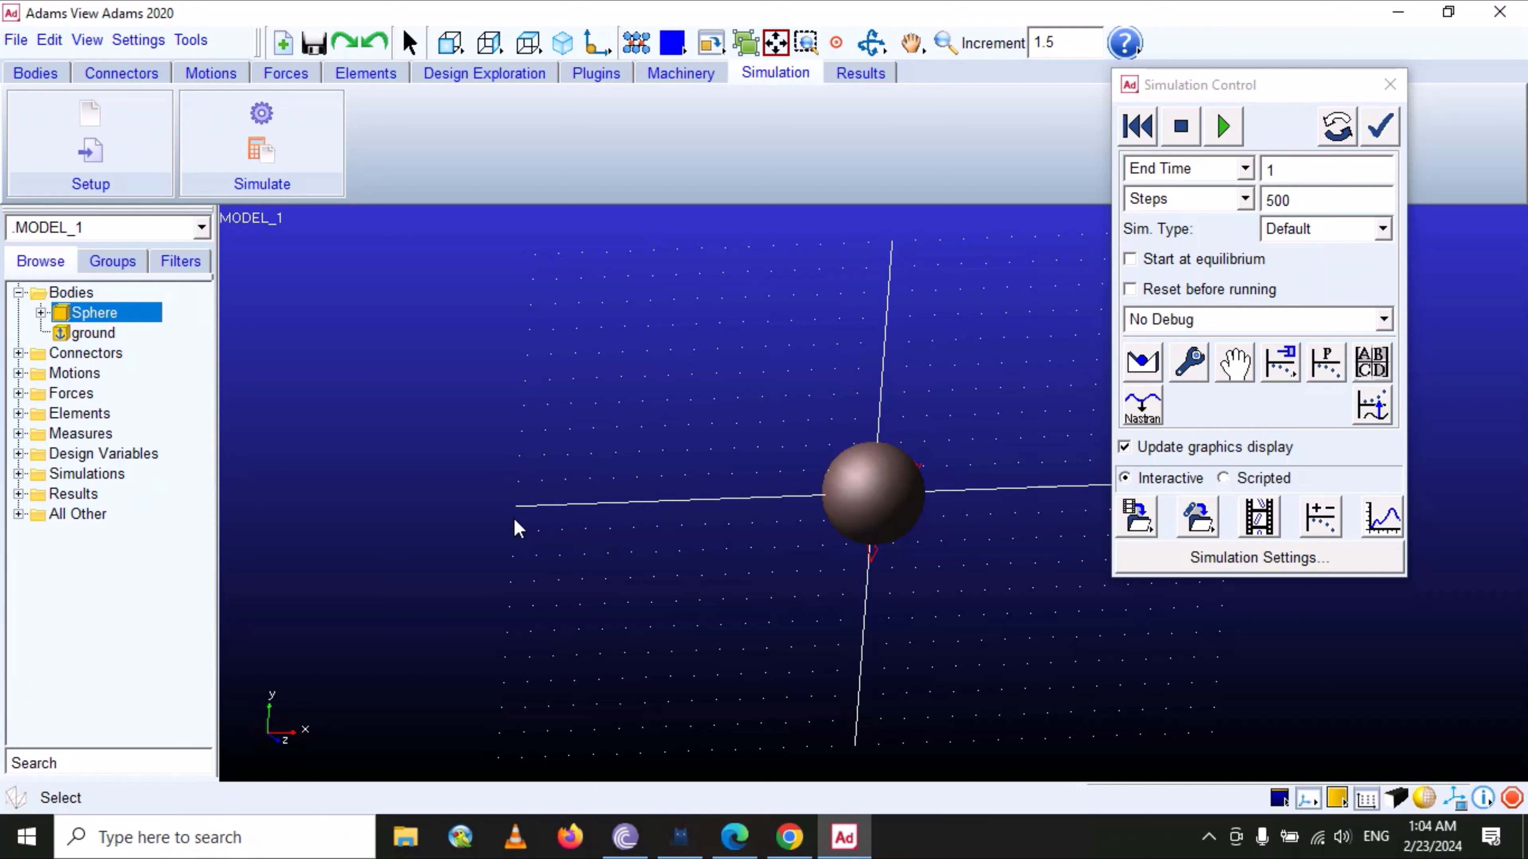
right_click(128, 321)
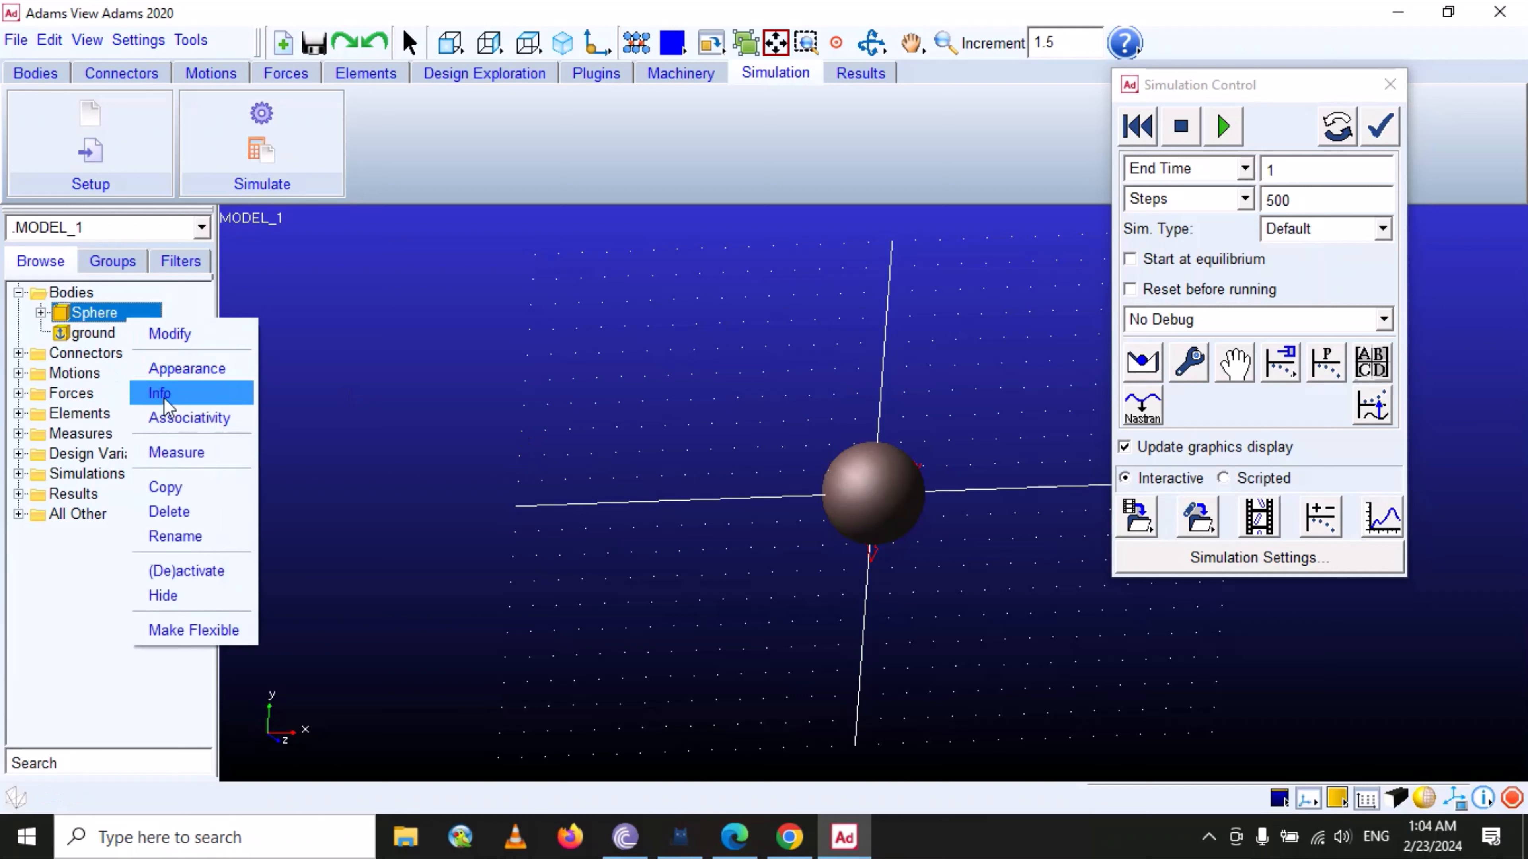
left_click(192, 571)
left_click_drag(933, 240, 756, 199)
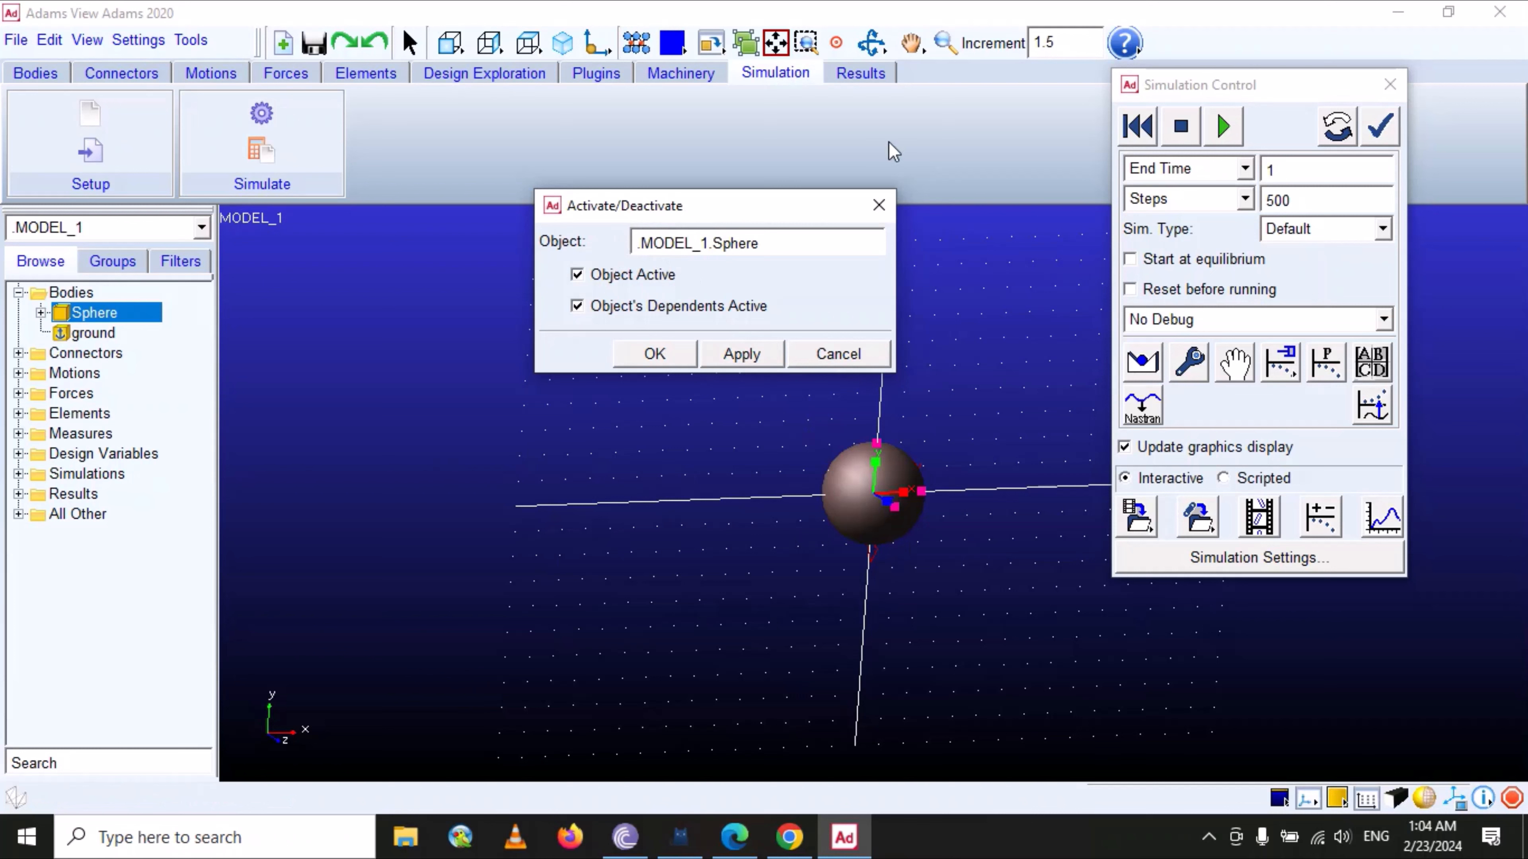
left_click(879, 205)
- Create a box as a new part above the Sphere, with length, height and depth of 20 cm
left_click(54, 74)
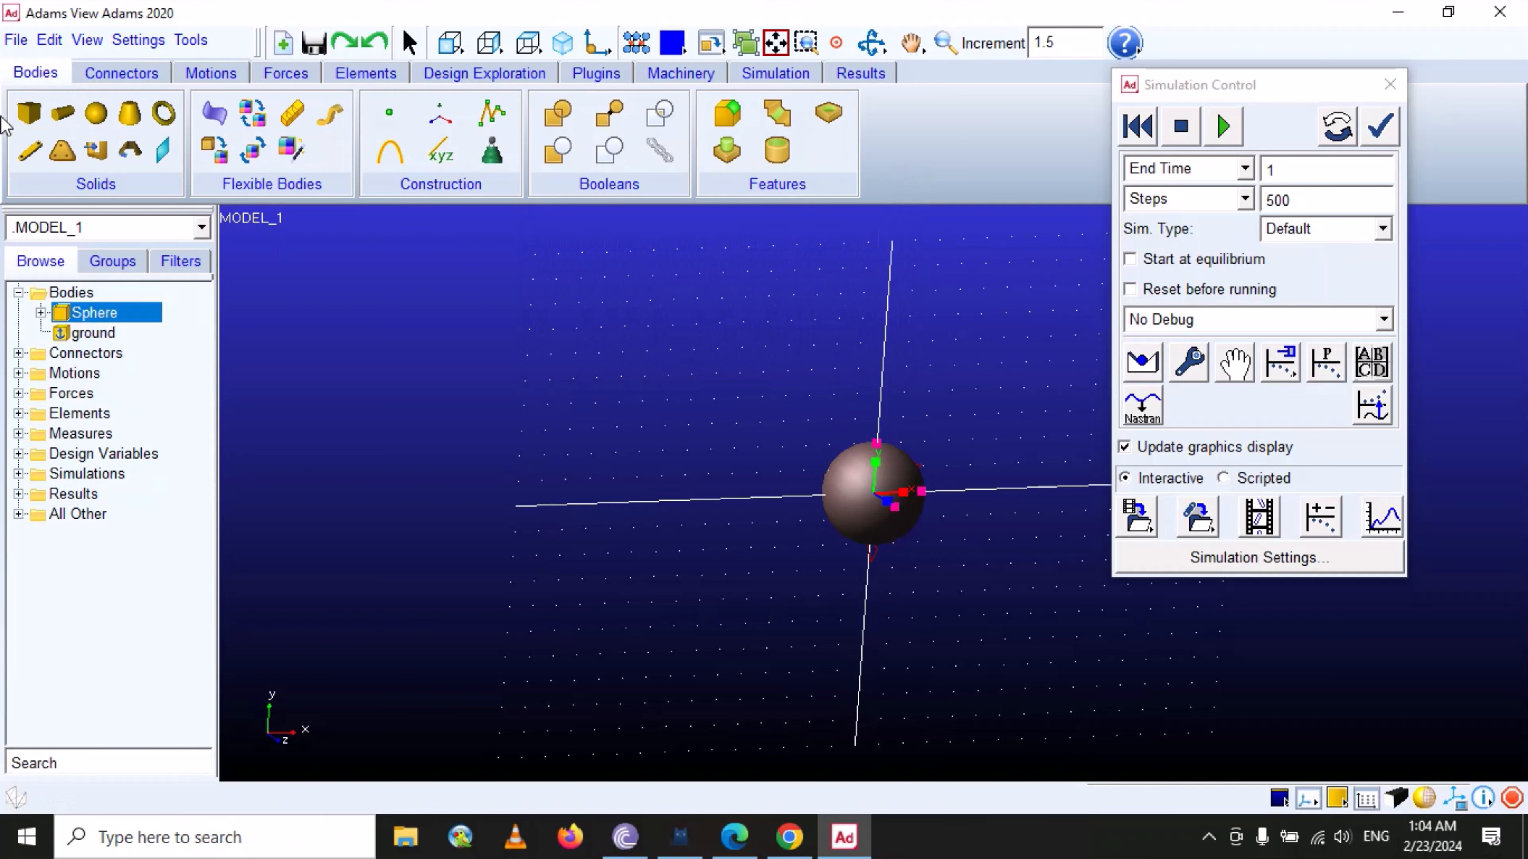
left_click(28, 113)
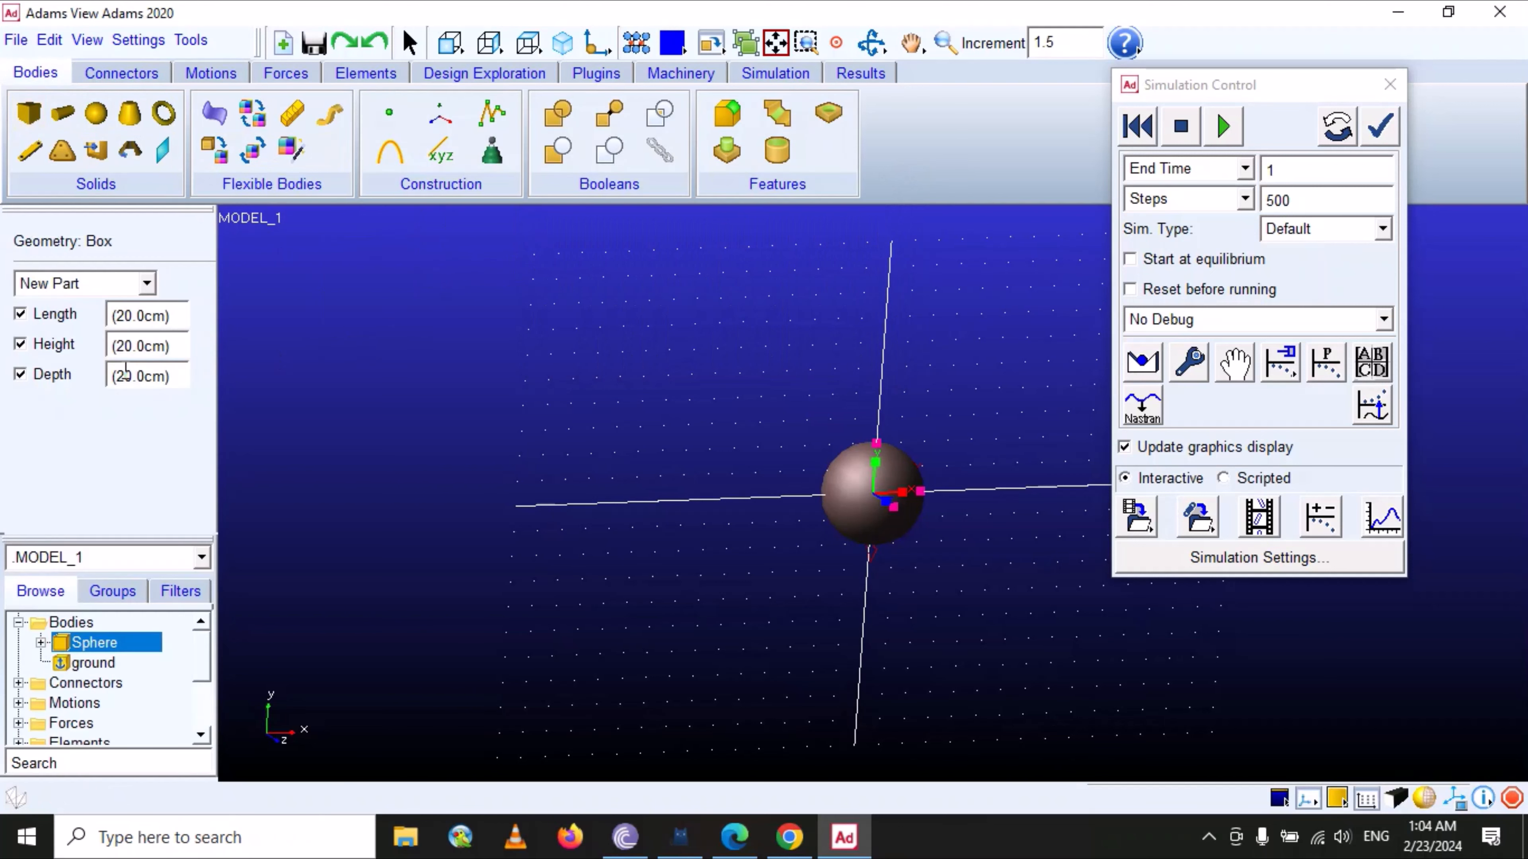
left_click(837, 366)
- Deactivate the new box part PART_3 along with its dependents
right_click(118, 312)
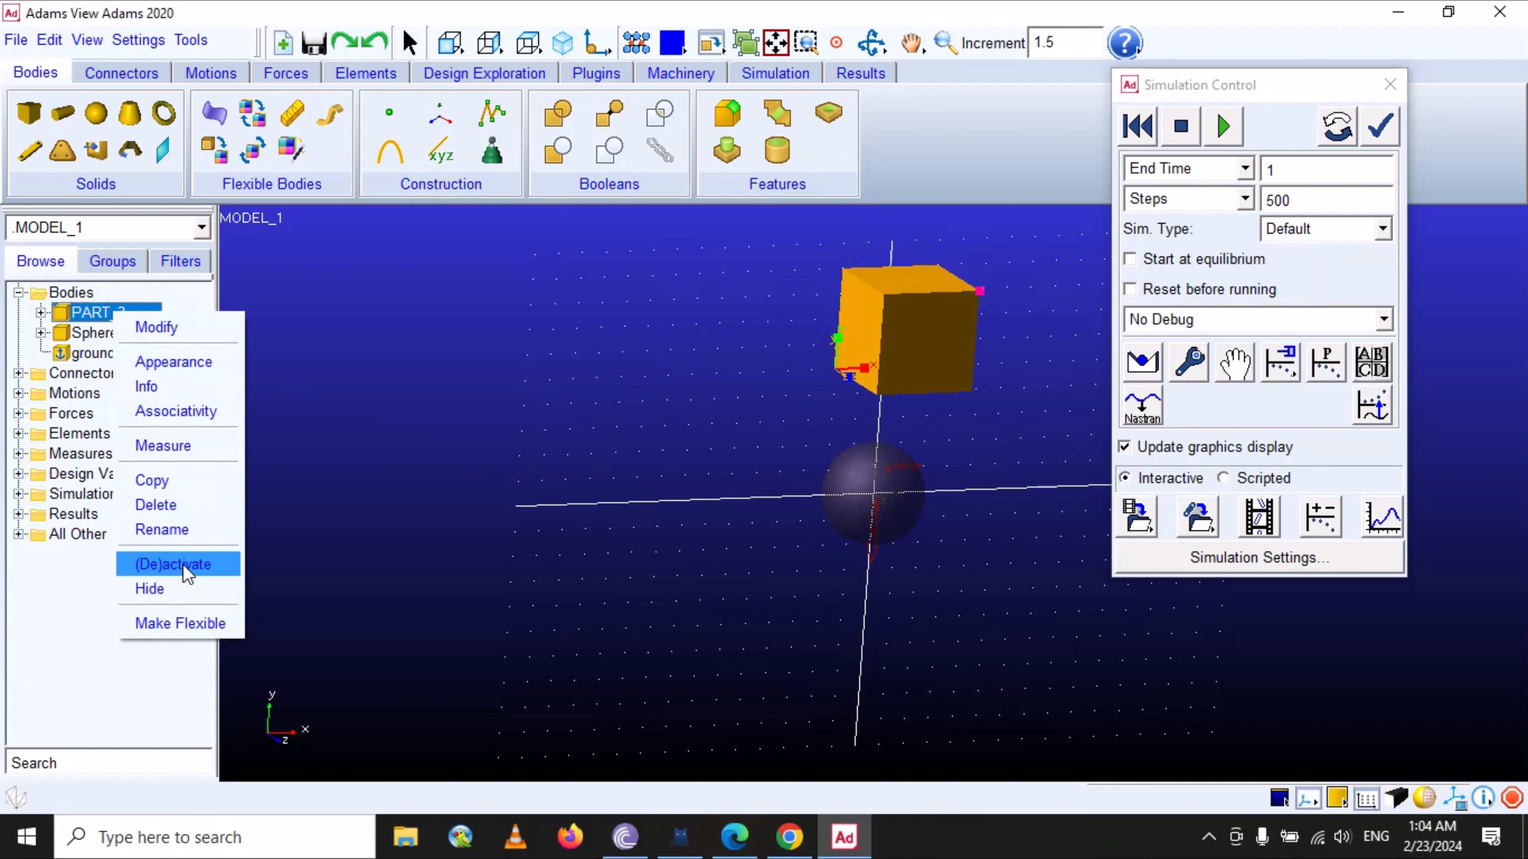
left_click(188, 574)
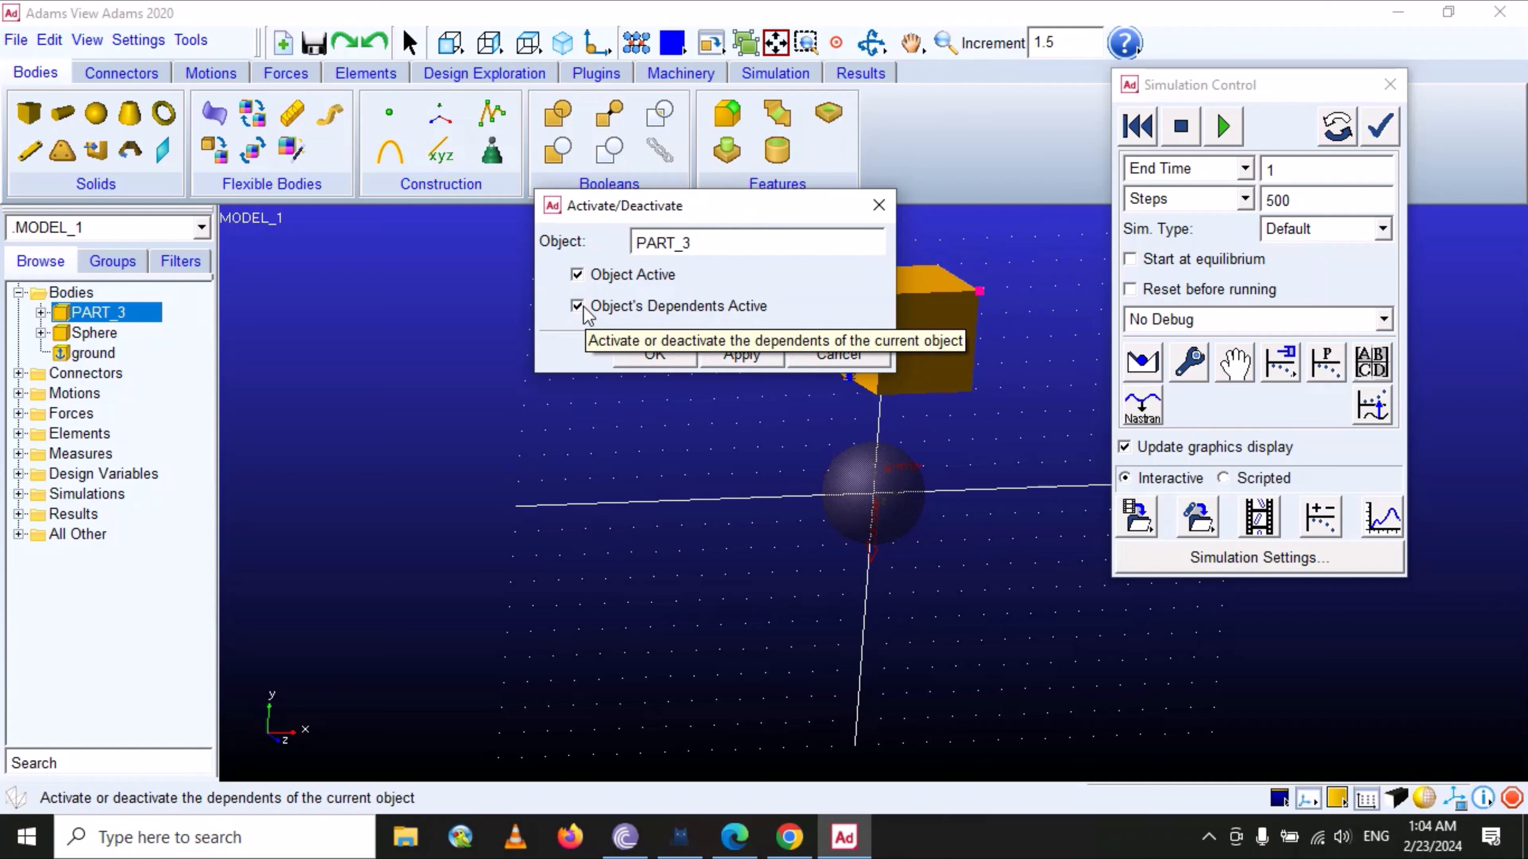
left_click(584, 278)
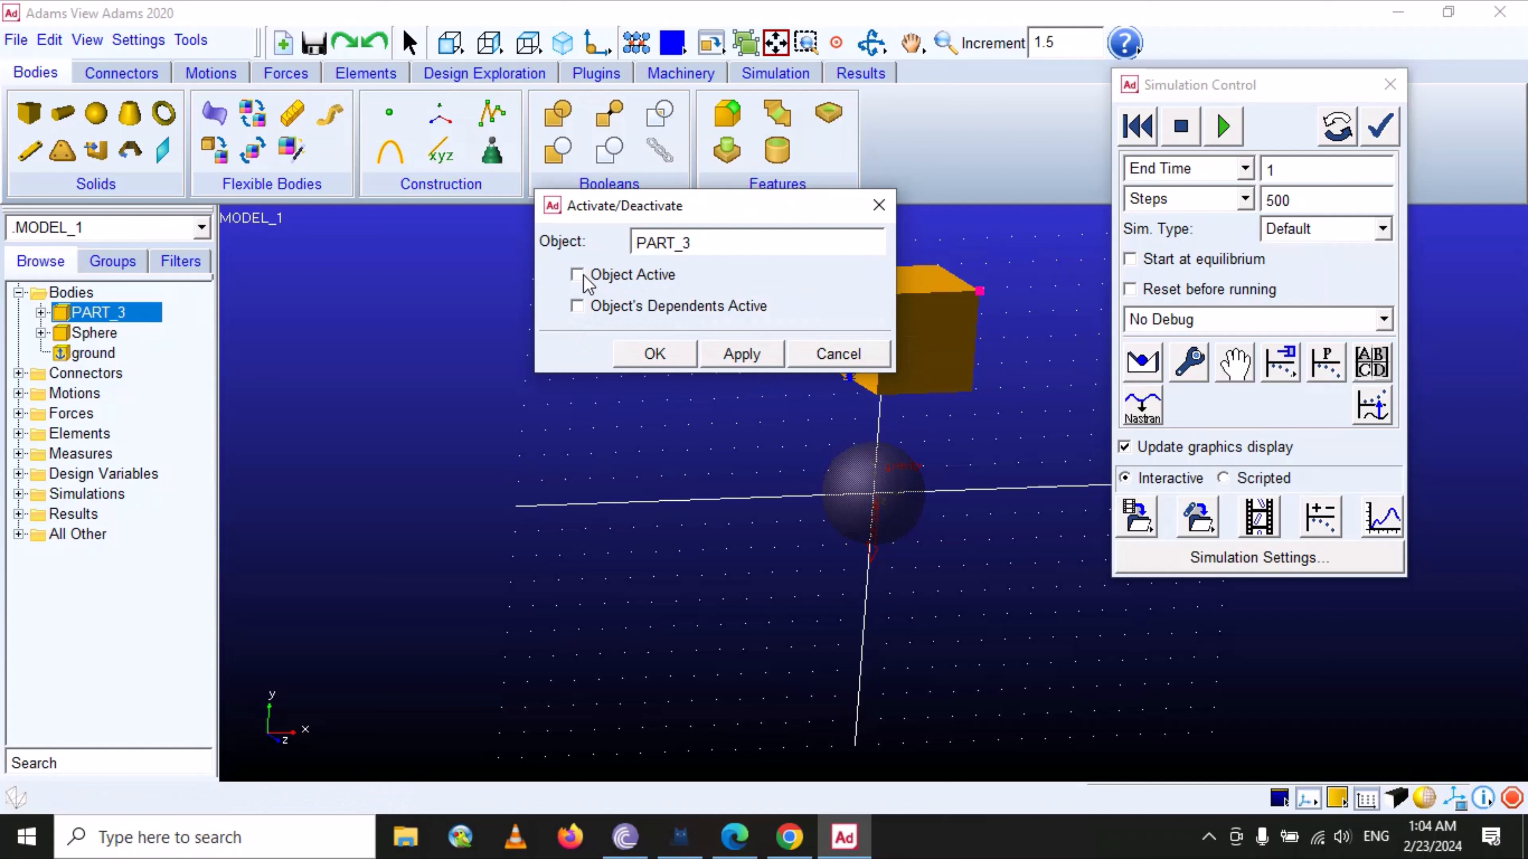
left_click(740, 355)
left_click(665, 356)
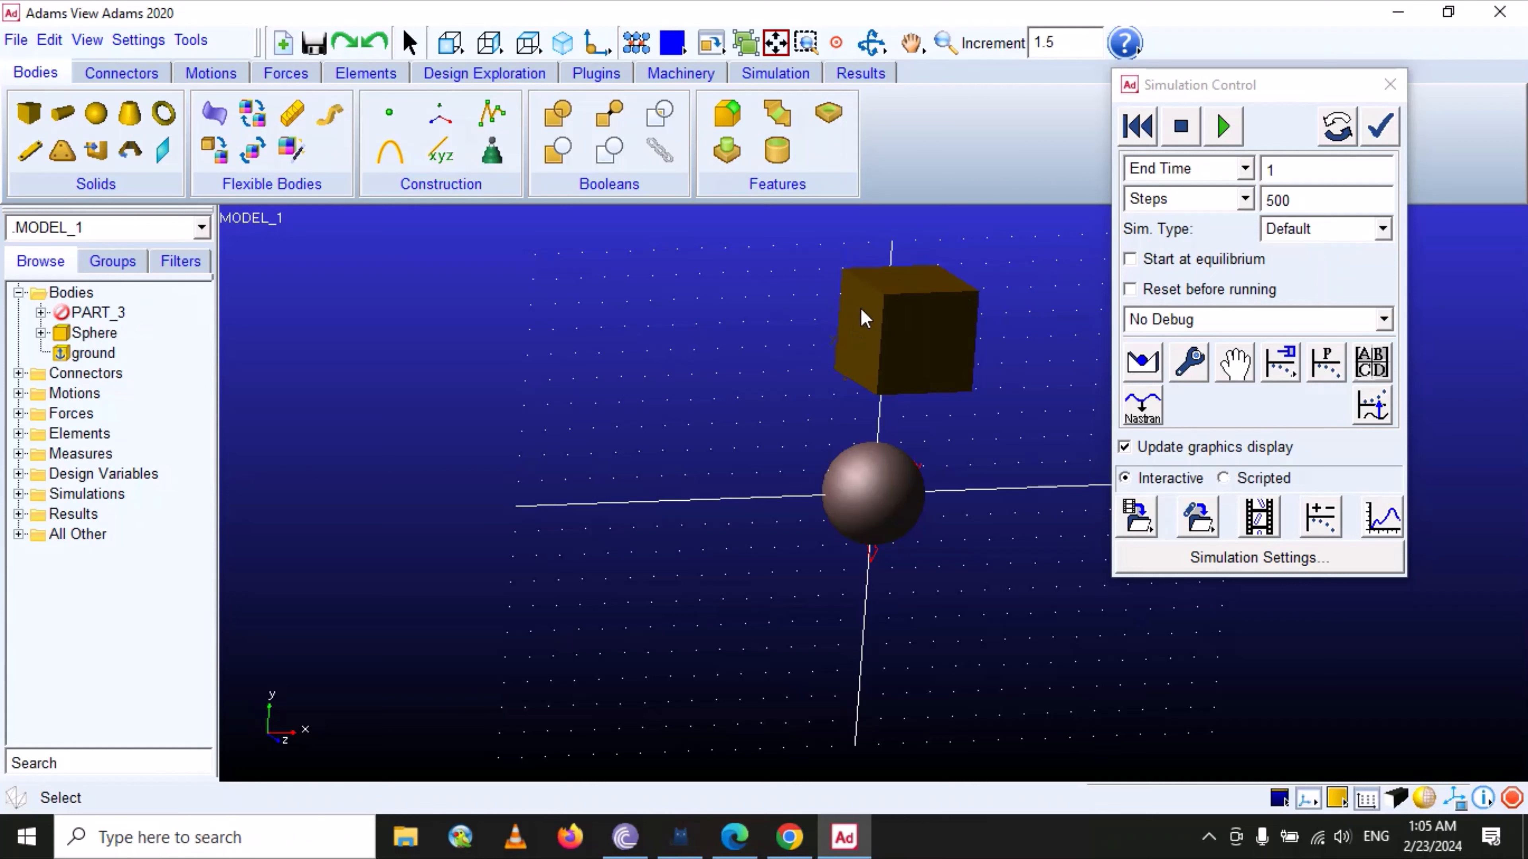
- Reactivate the box part PART_3 and its dependents
right_click(115, 312)
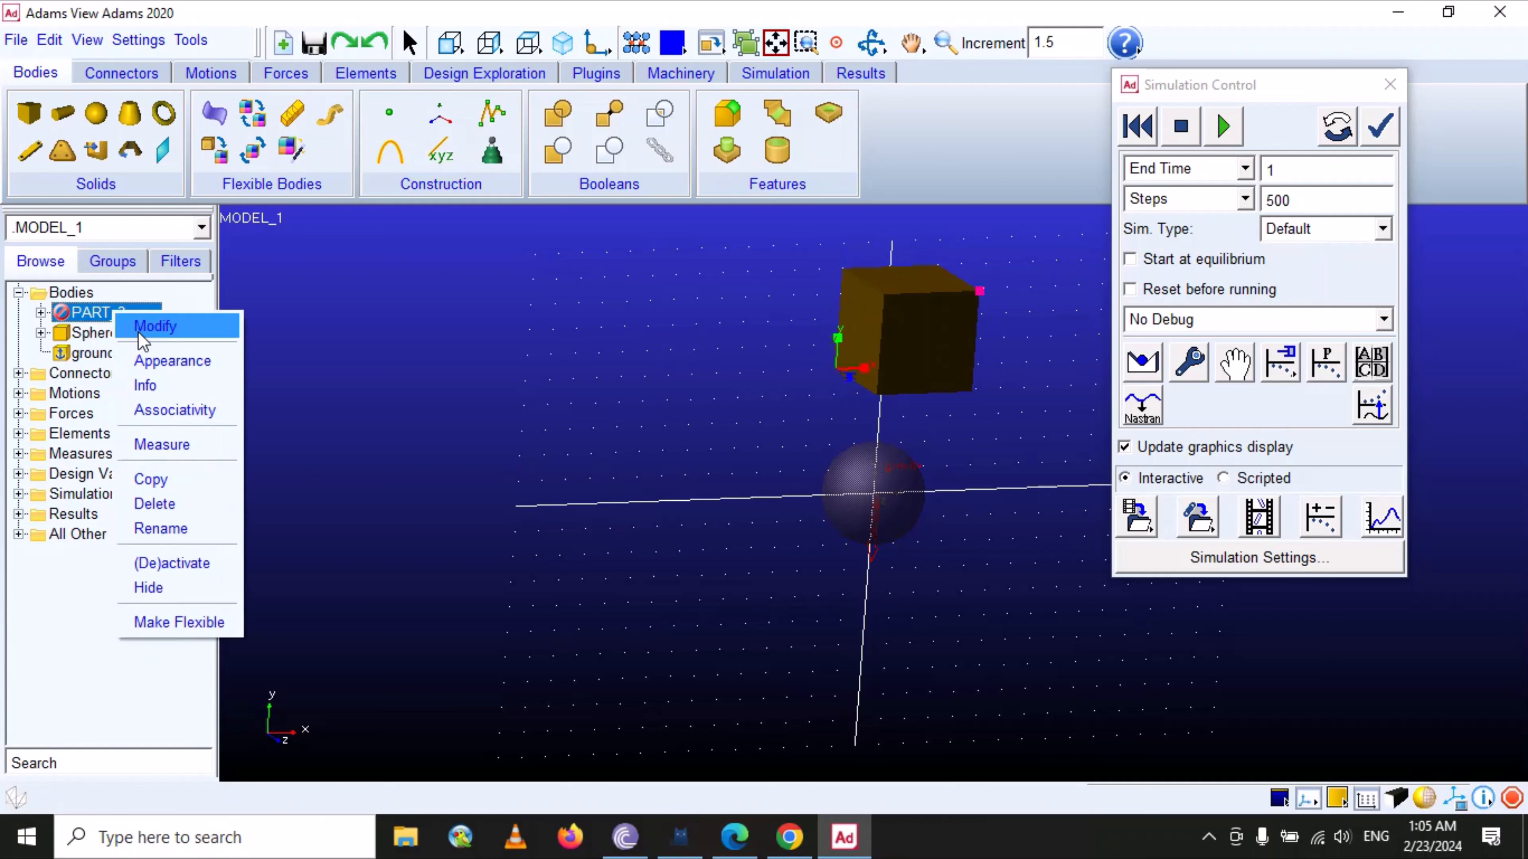
left_click(171, 566)
left_click(578, 276)
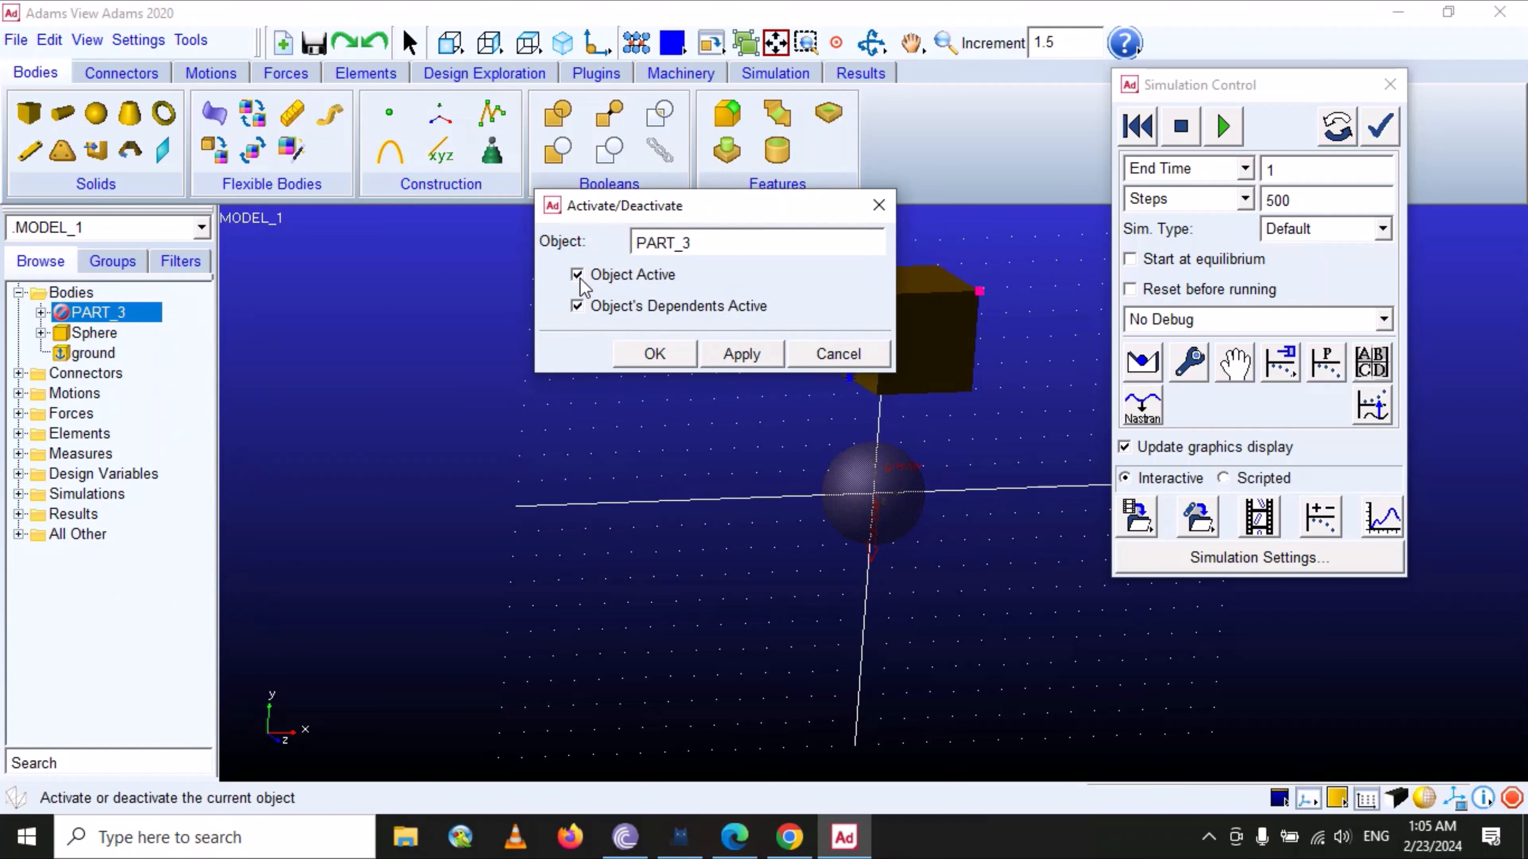
left_click(741, 354)
left_click(654, 354)
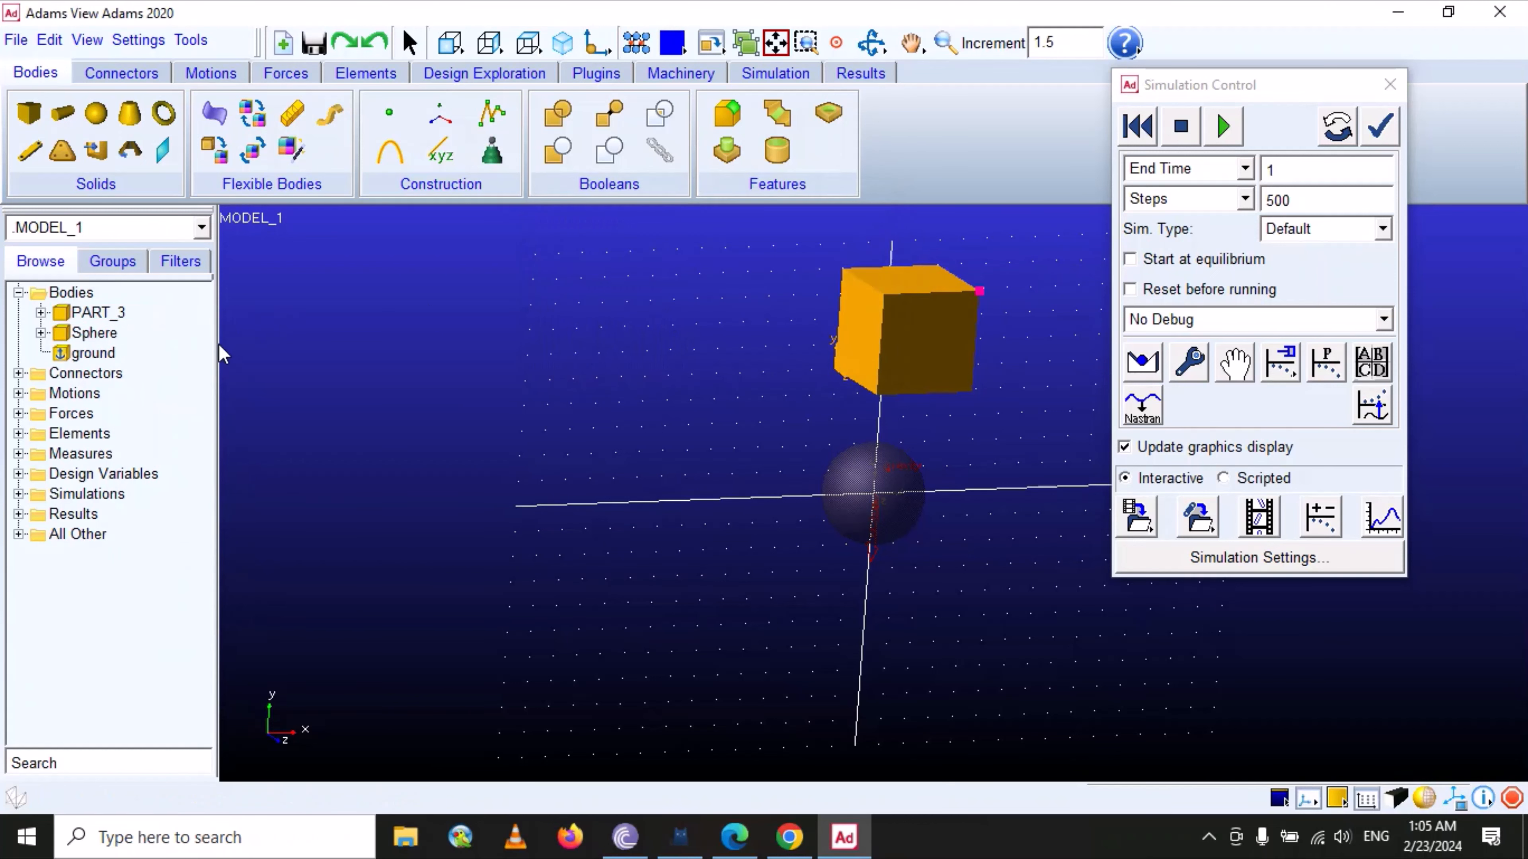
right_click(114, 312)
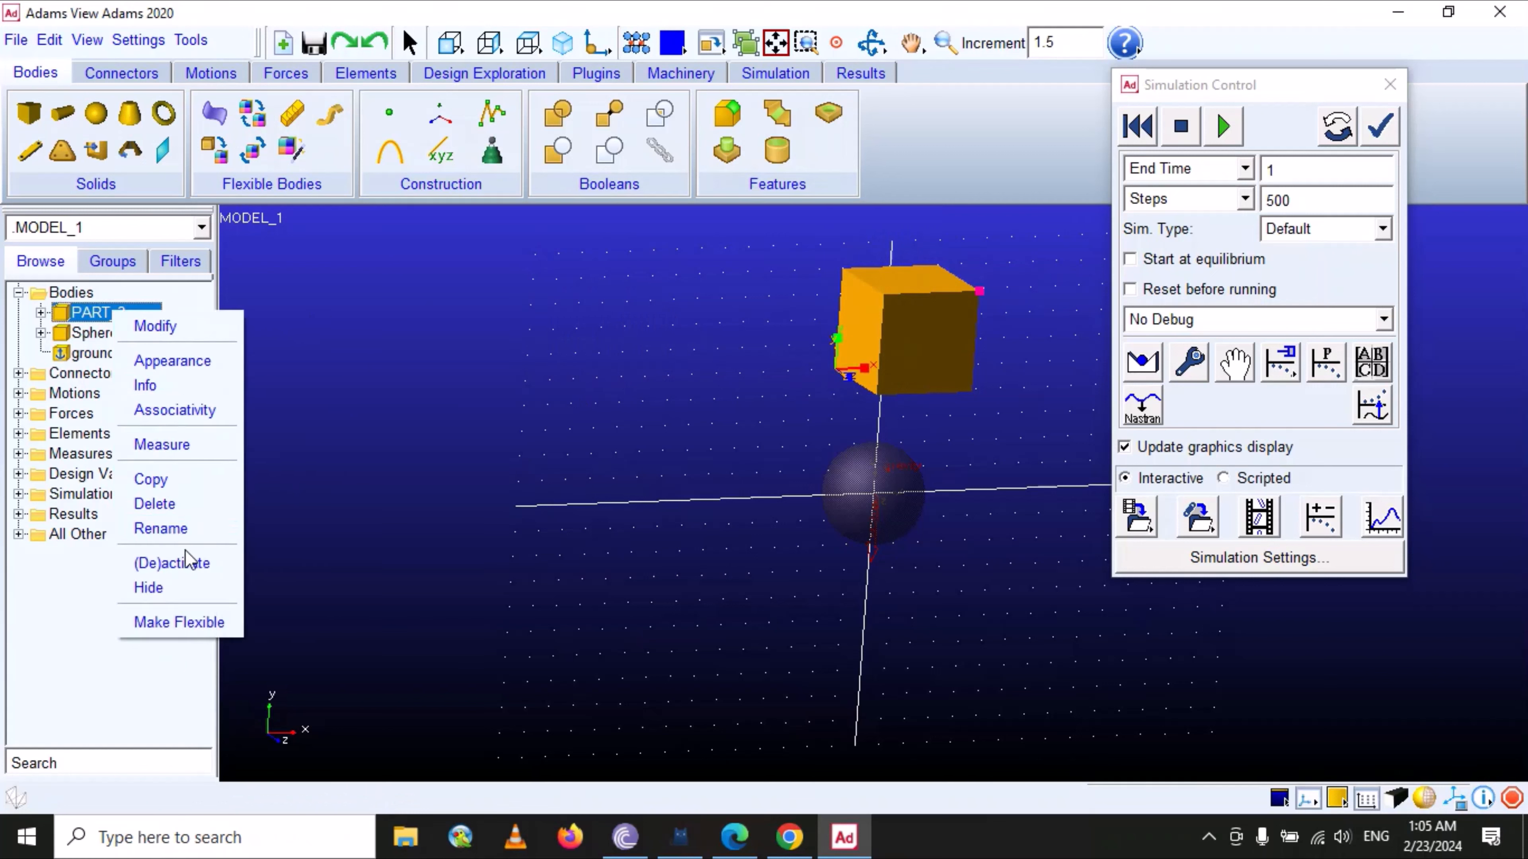
left_click(606, 392)
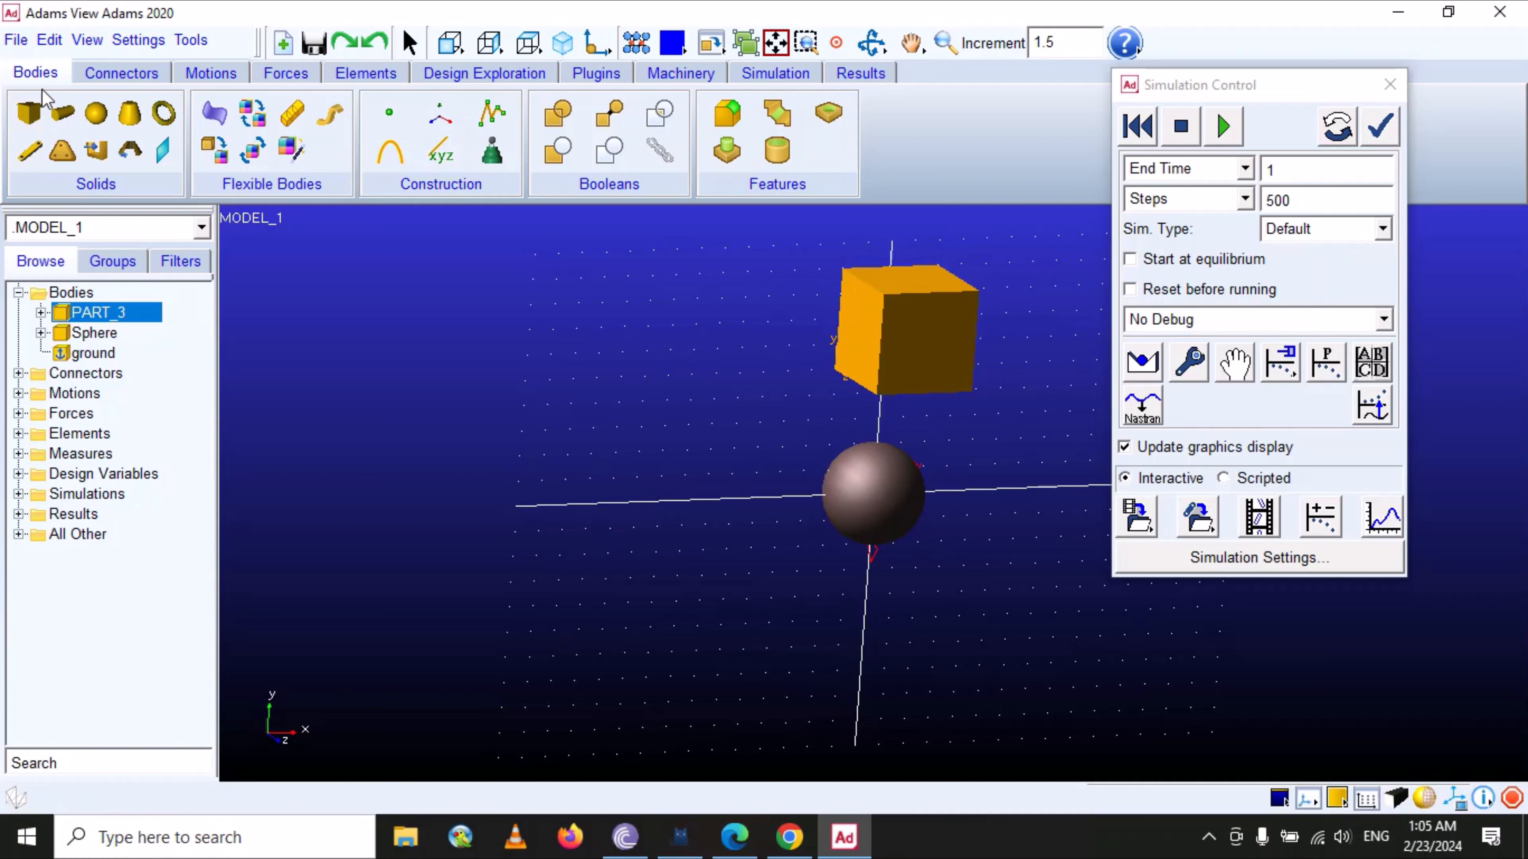
left_click(121, 73)
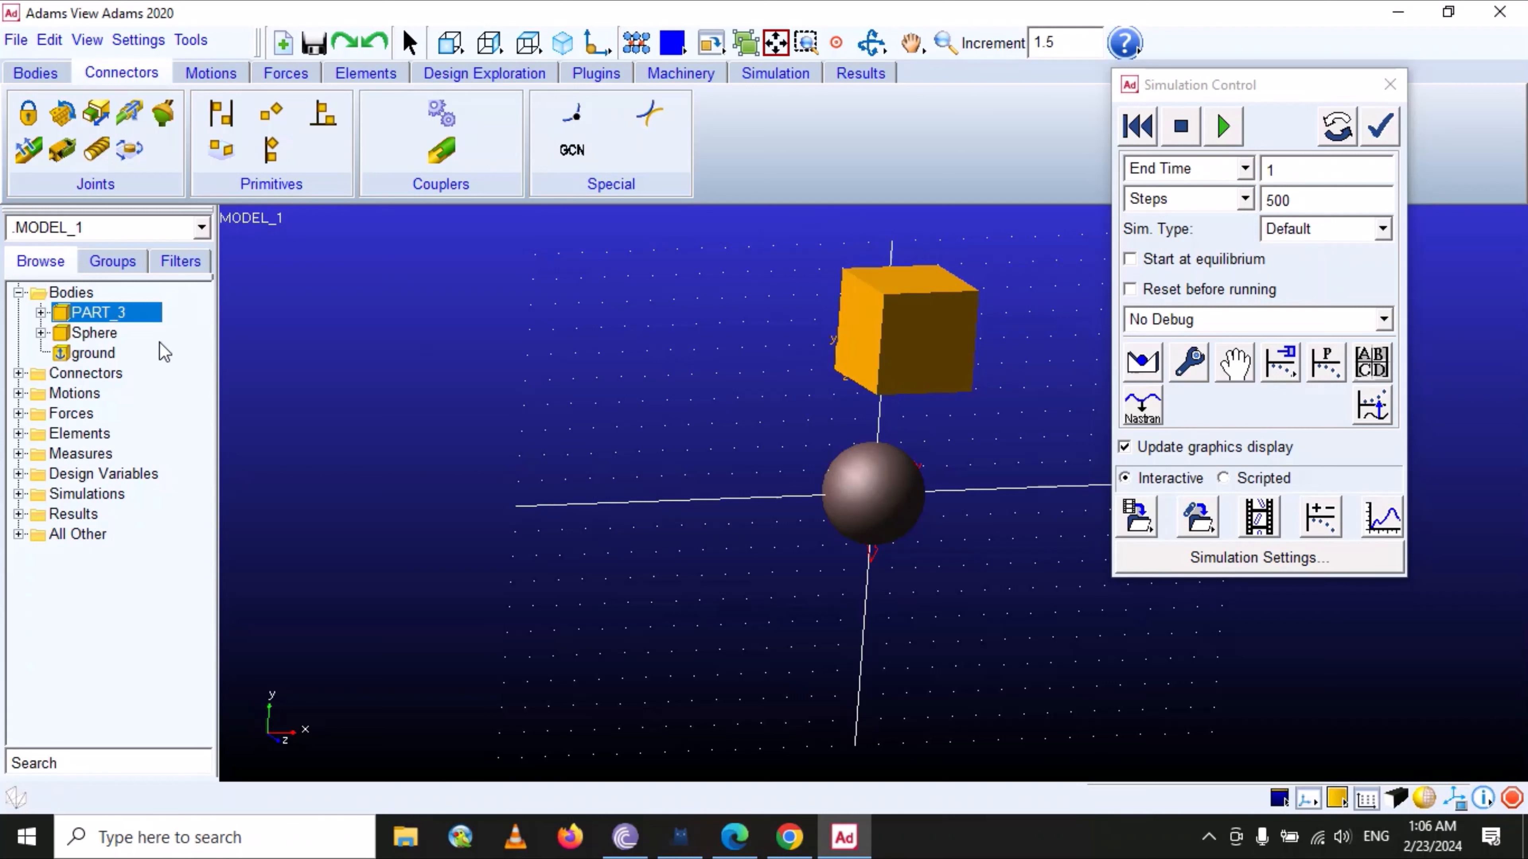
- Hide the box part PART_3 and show it again
right_click(143, 322)
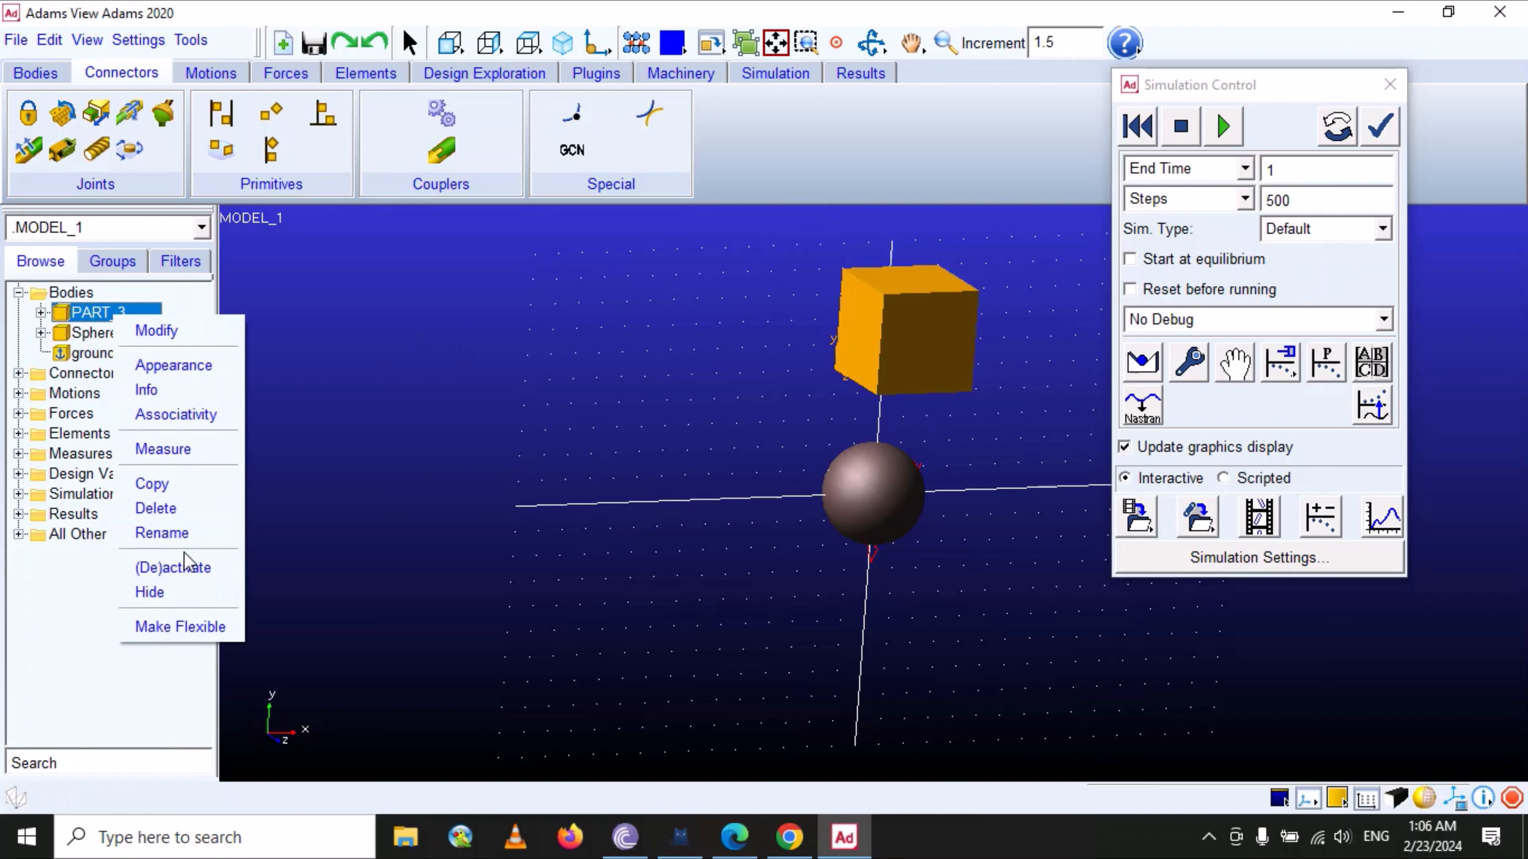
left_click(168, 592)
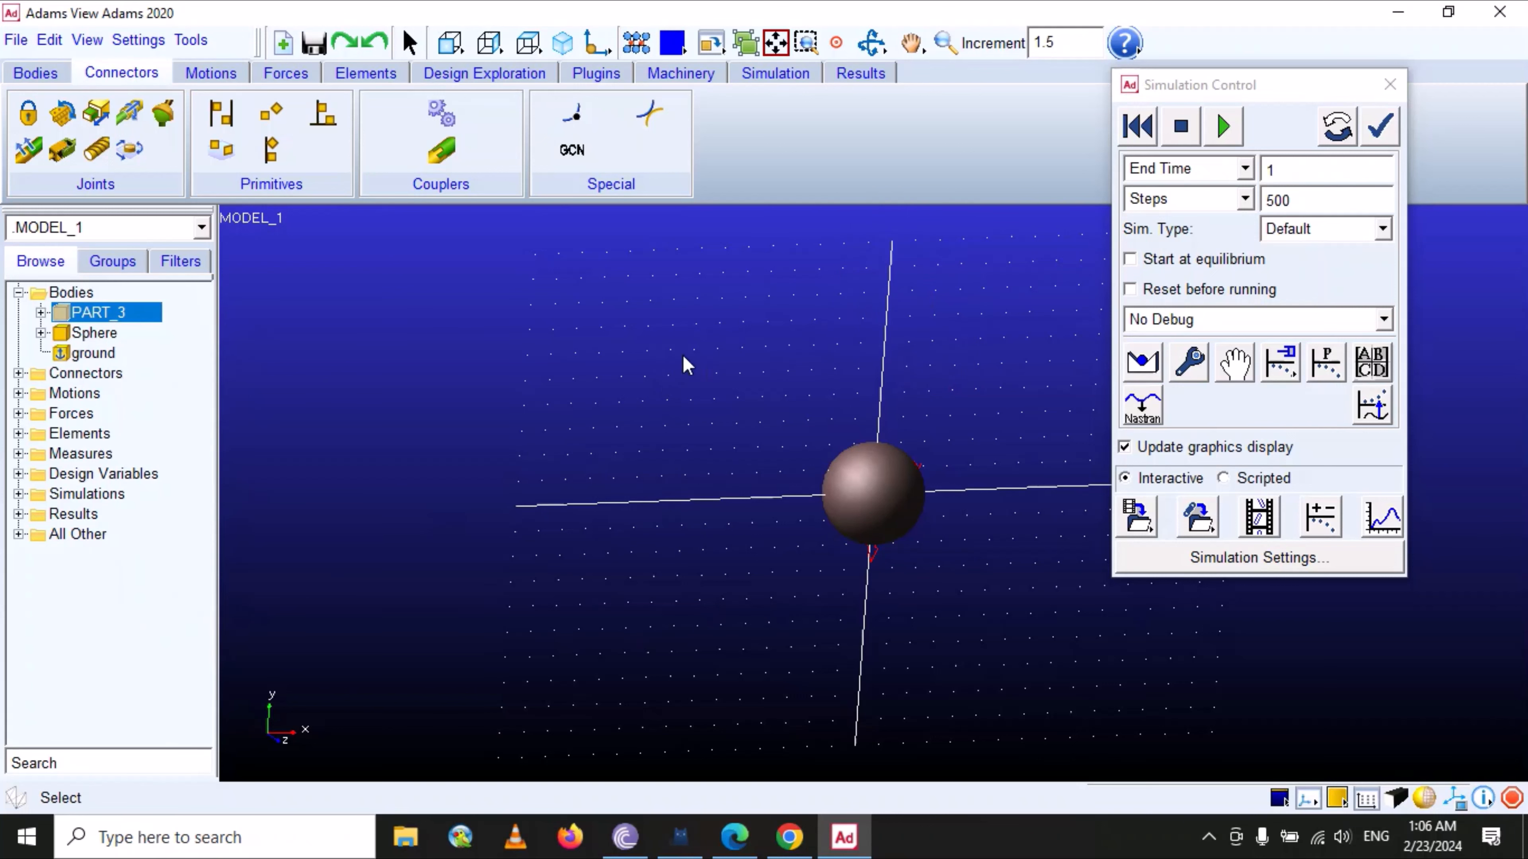
right_click(146, 312)
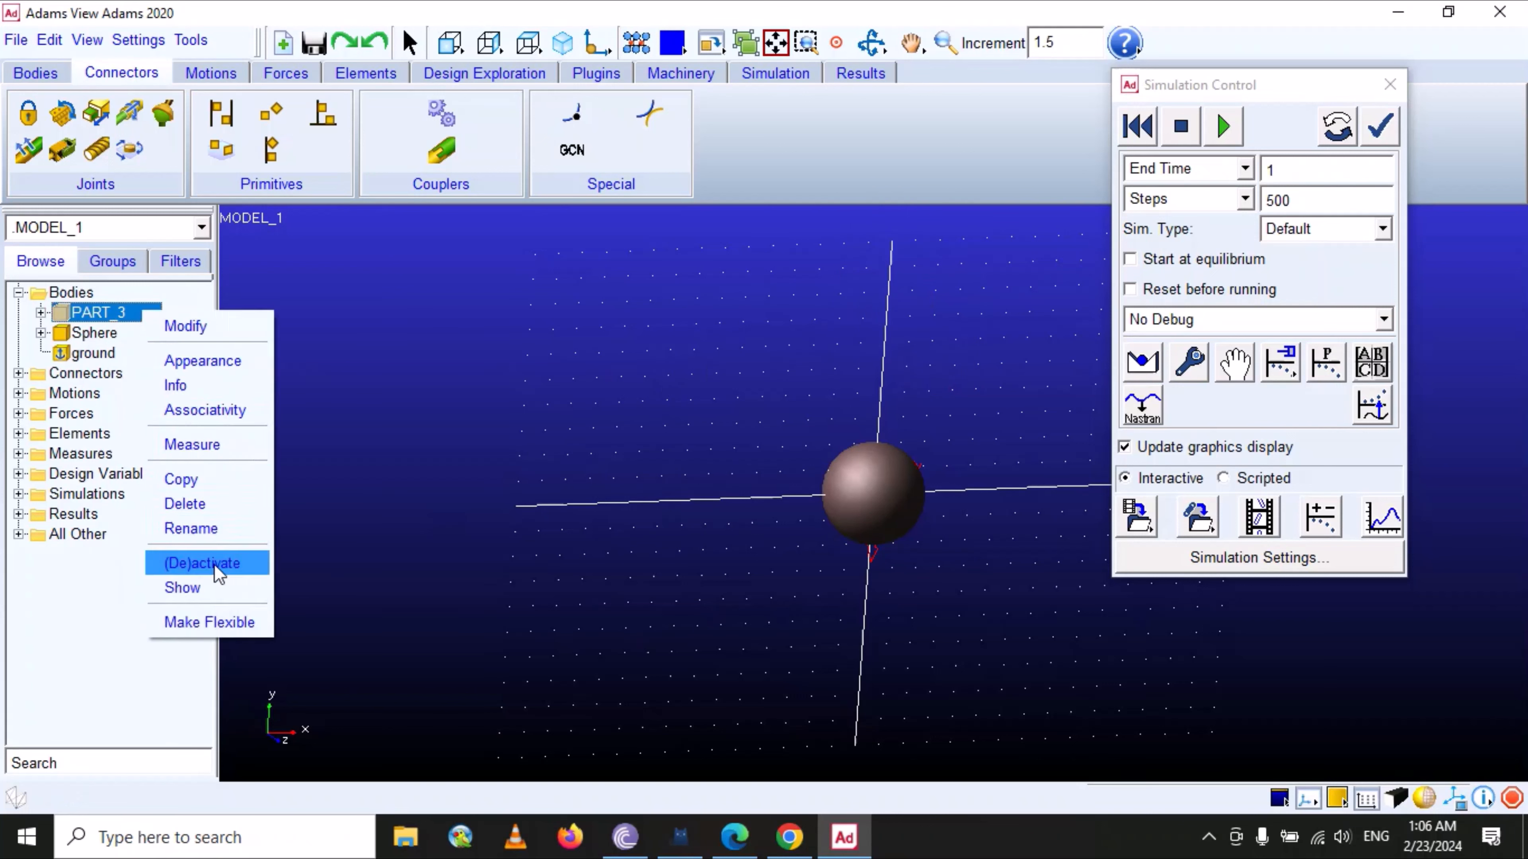
left_click(207, 588)
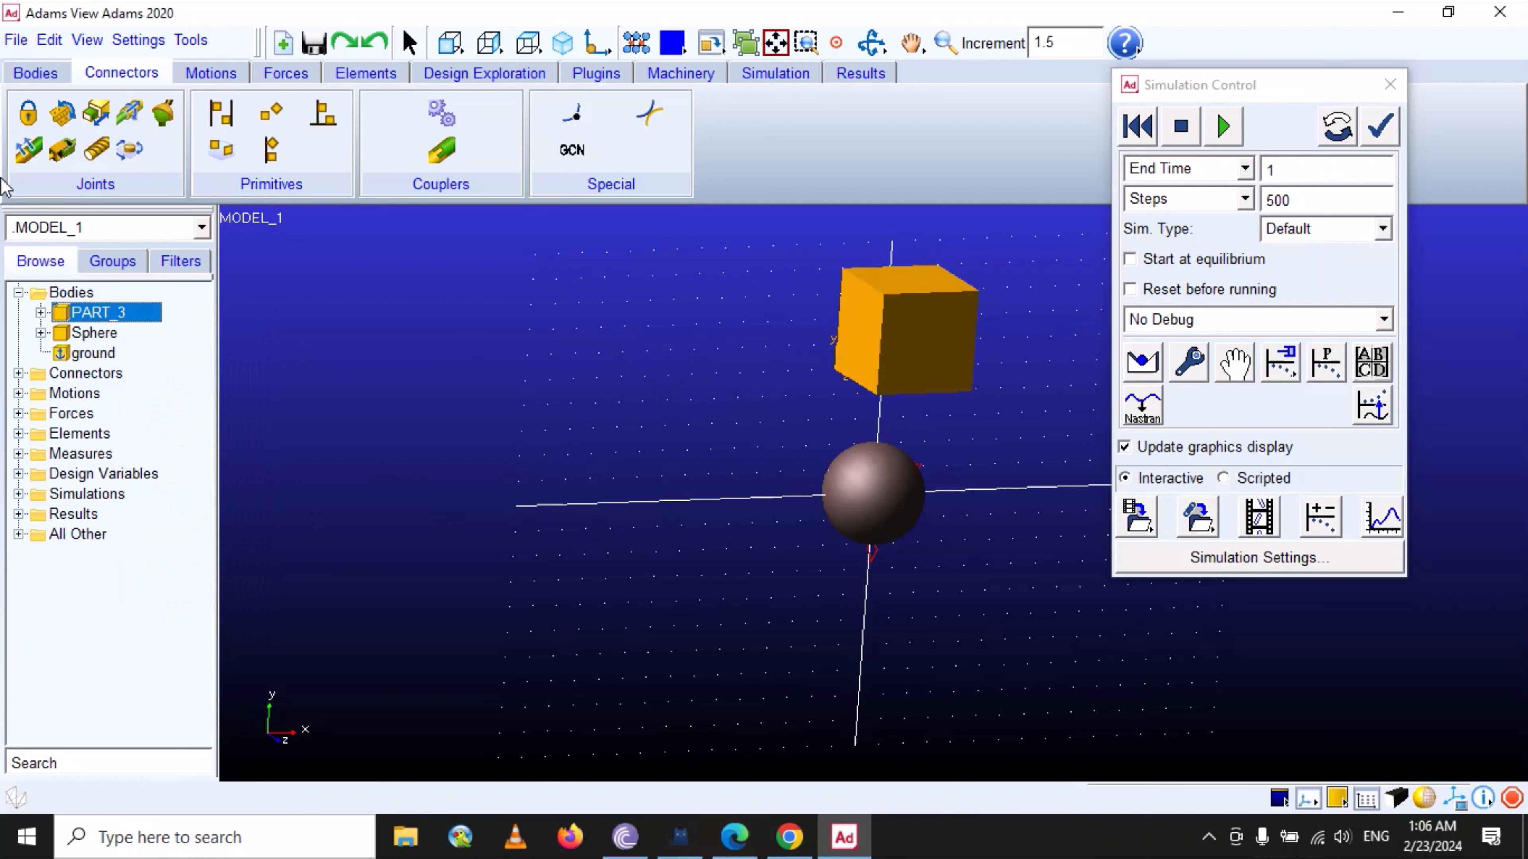
right_click(130, 312)
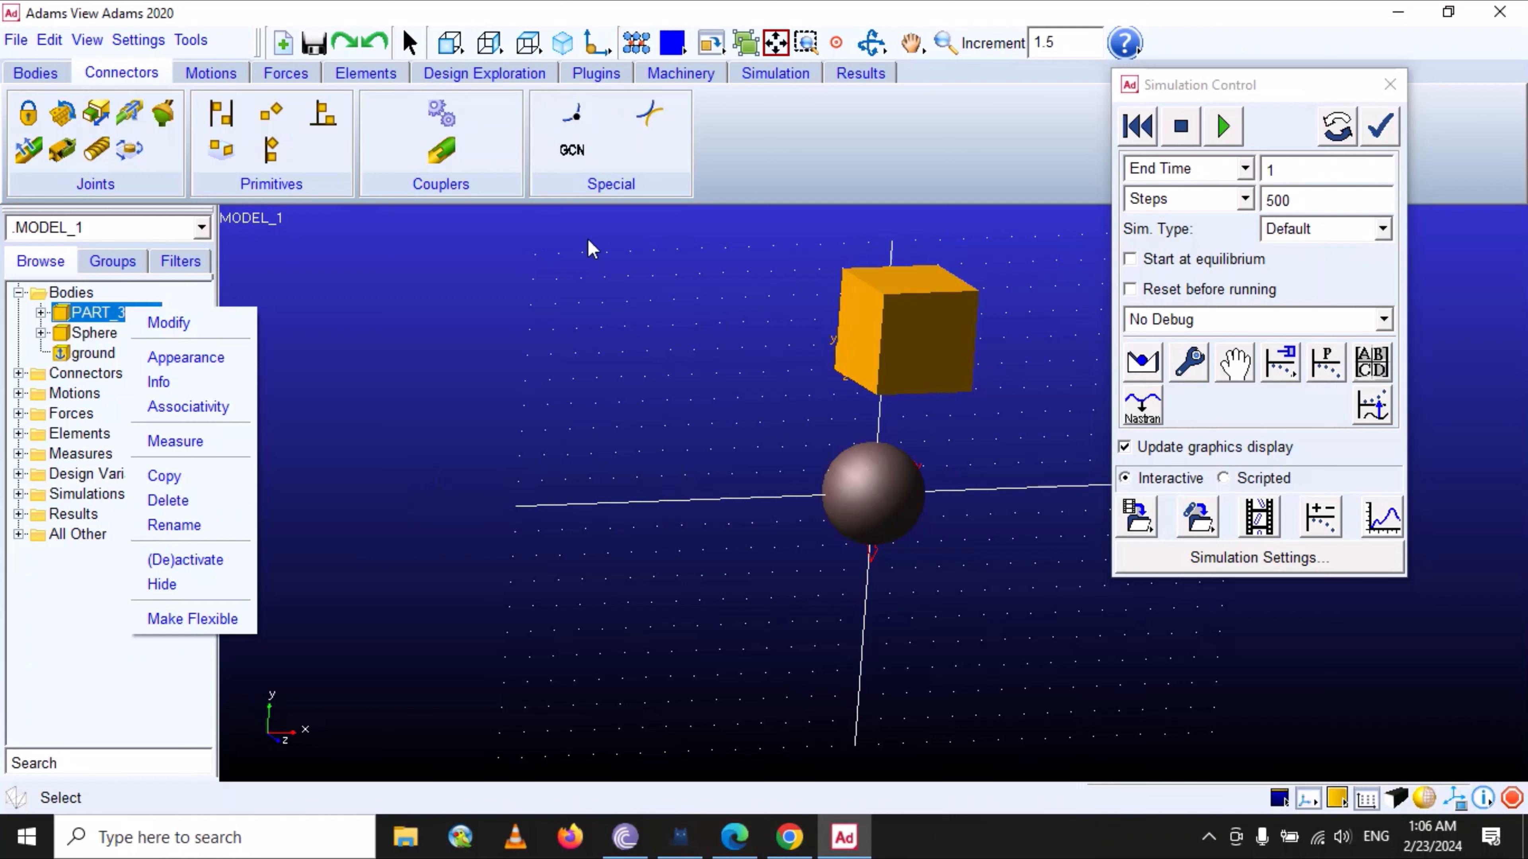
left_click(579, 296)
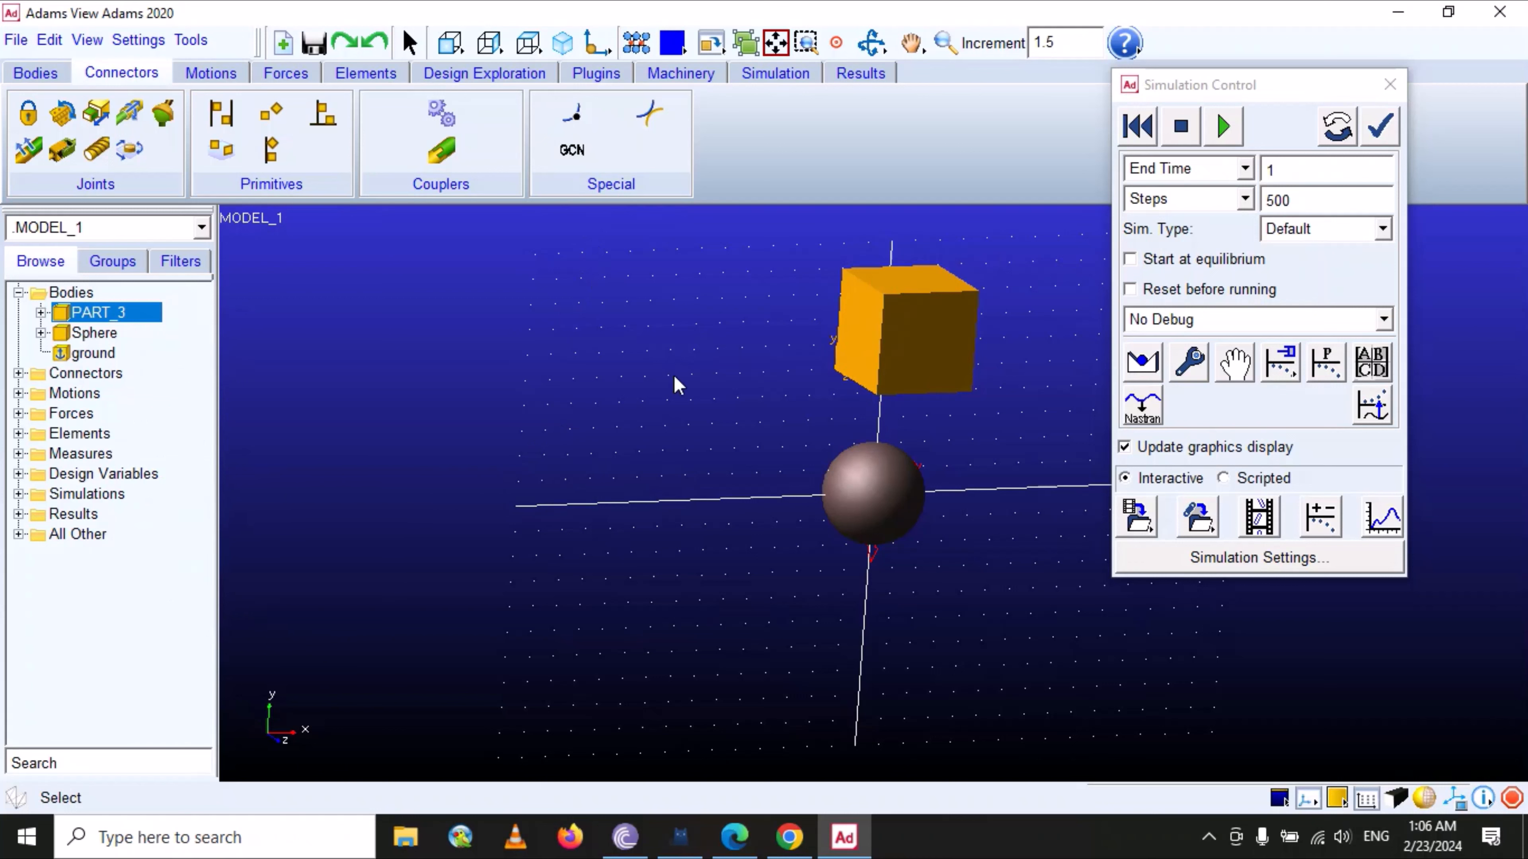
right_click(119, 320)
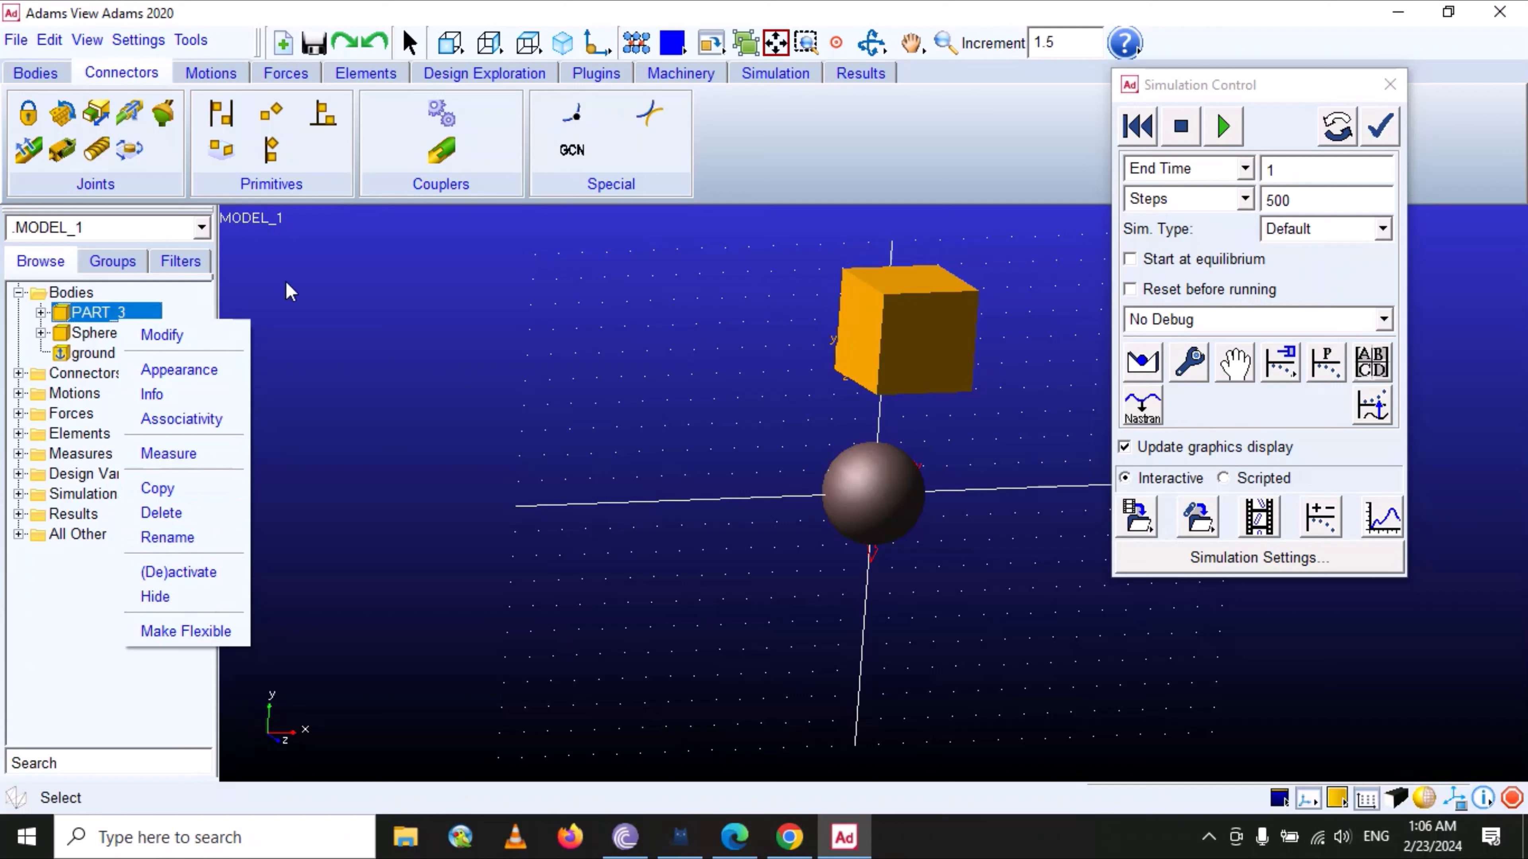
left_click(52, 44)
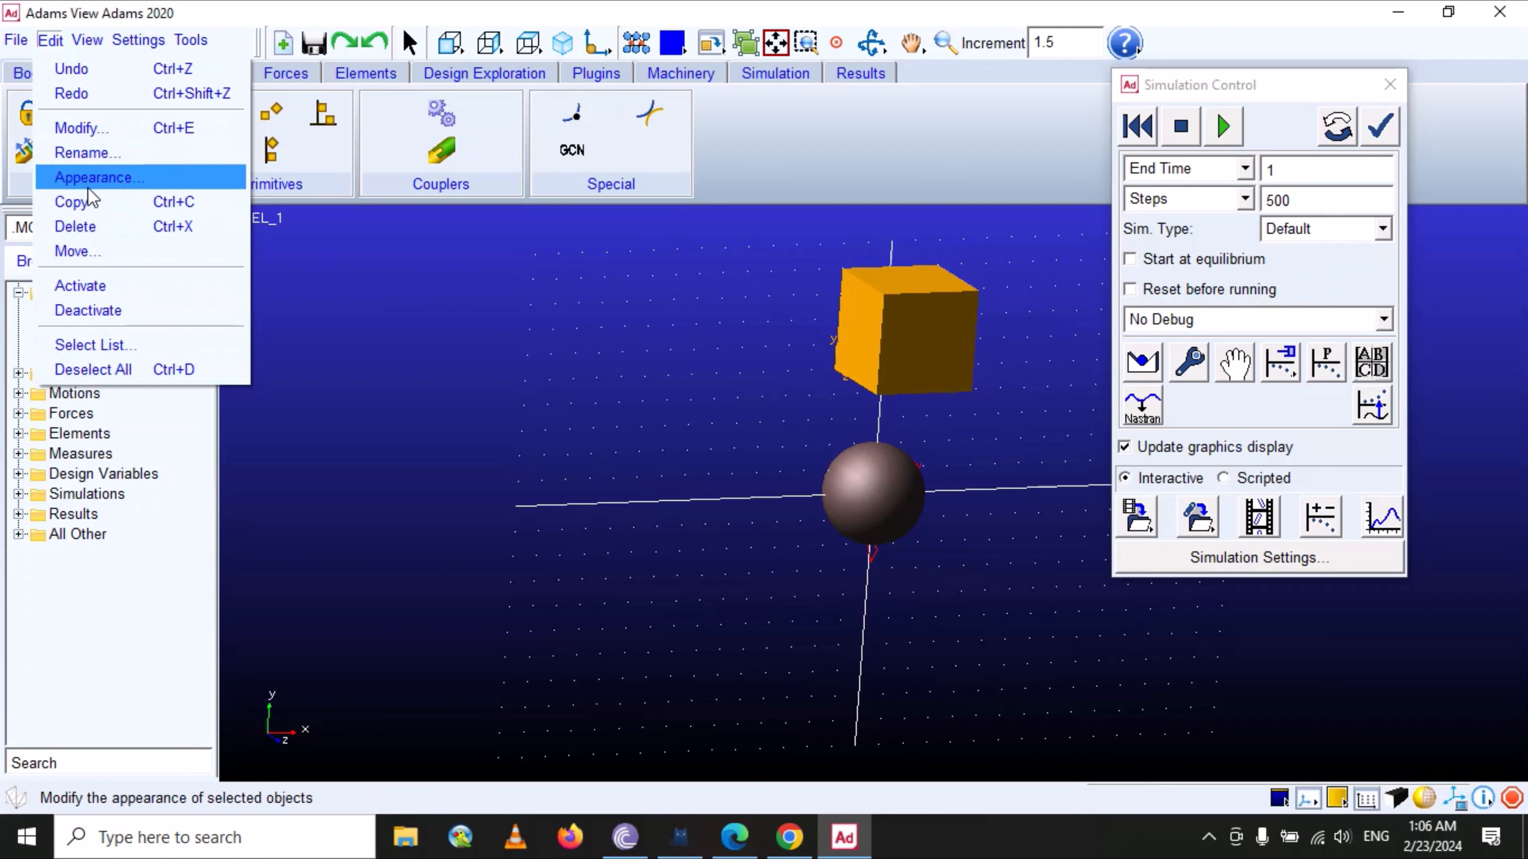
left_click(388, 359)
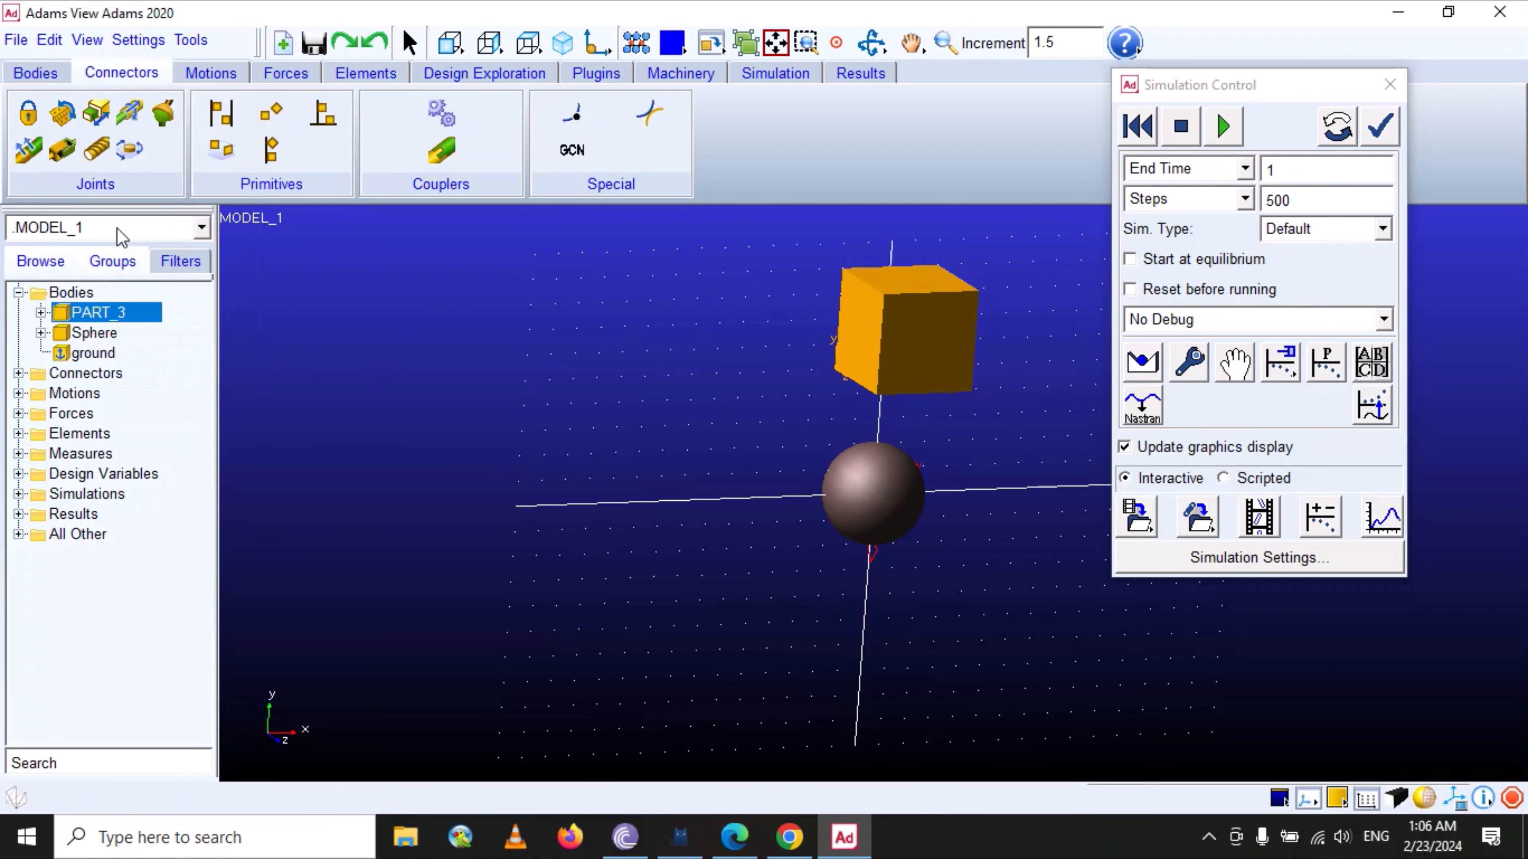
left_click(50, 42)
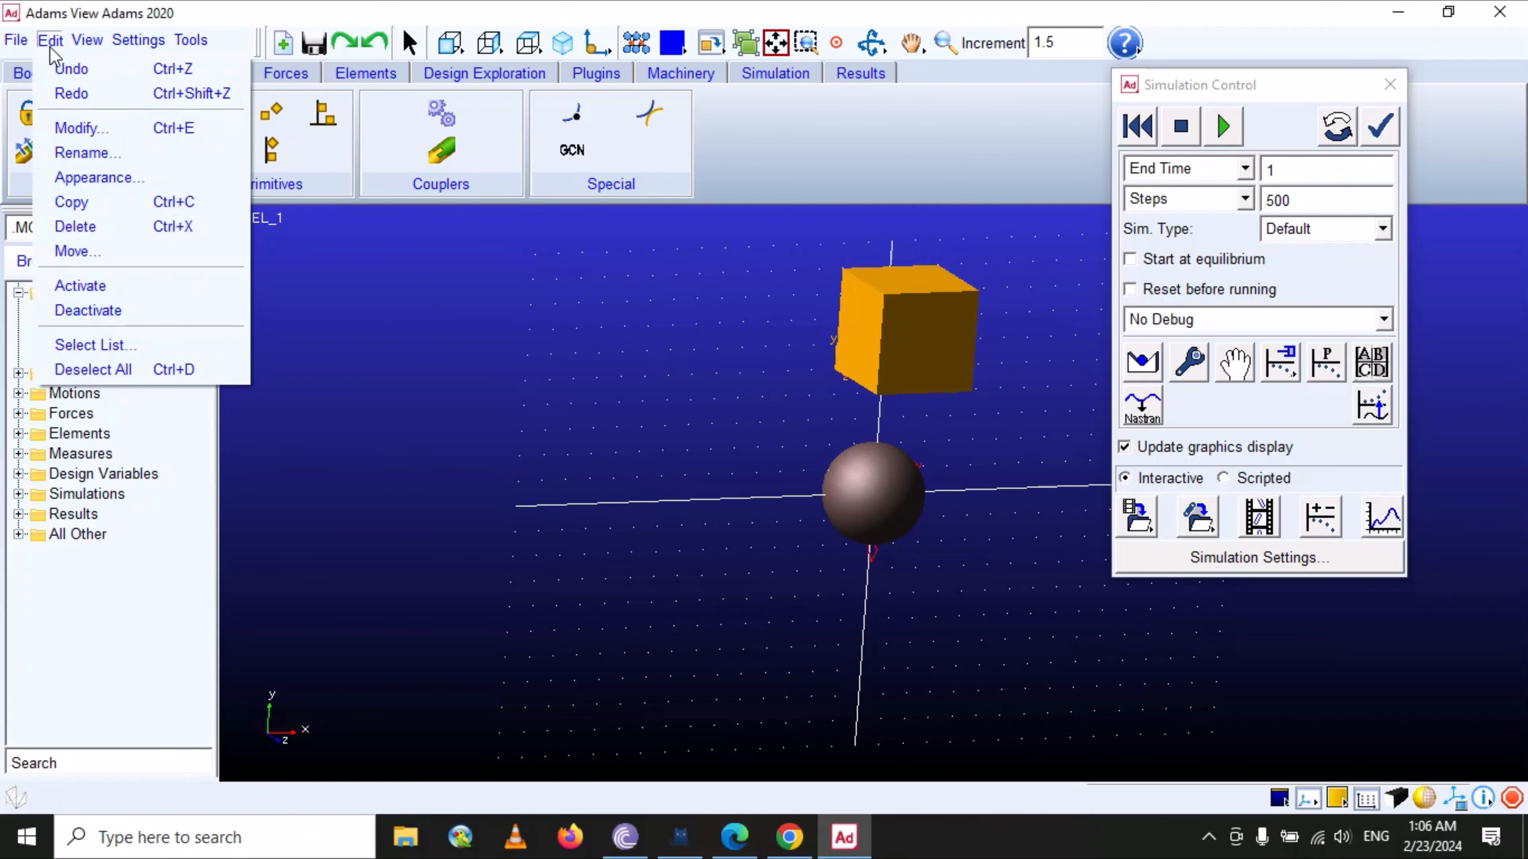
mouse_move(87, 40)
left_click(435, 373)
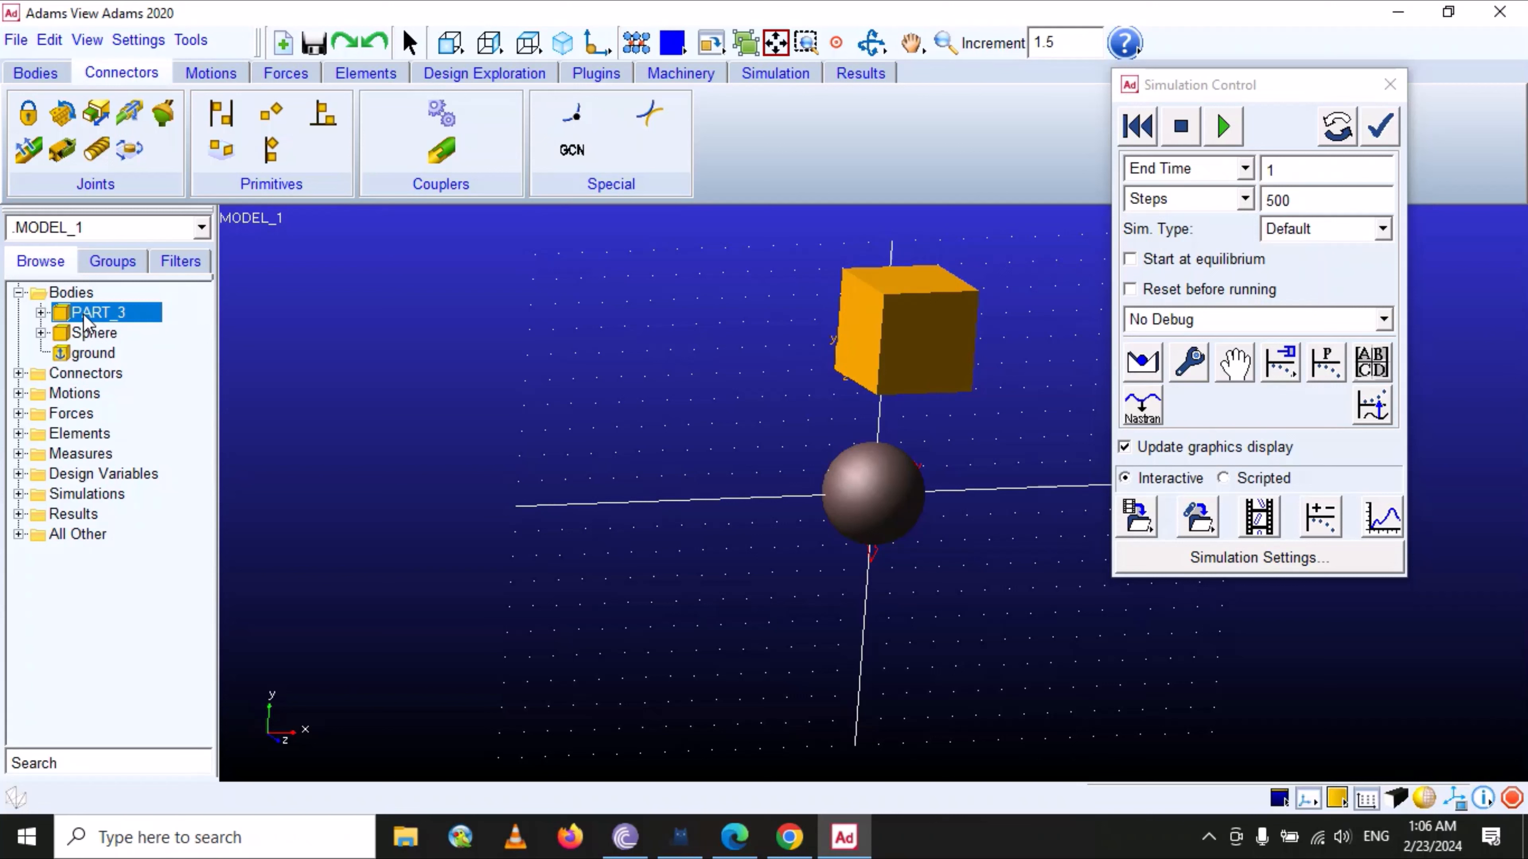
left_click(54, 42)
left_click(416, 307)
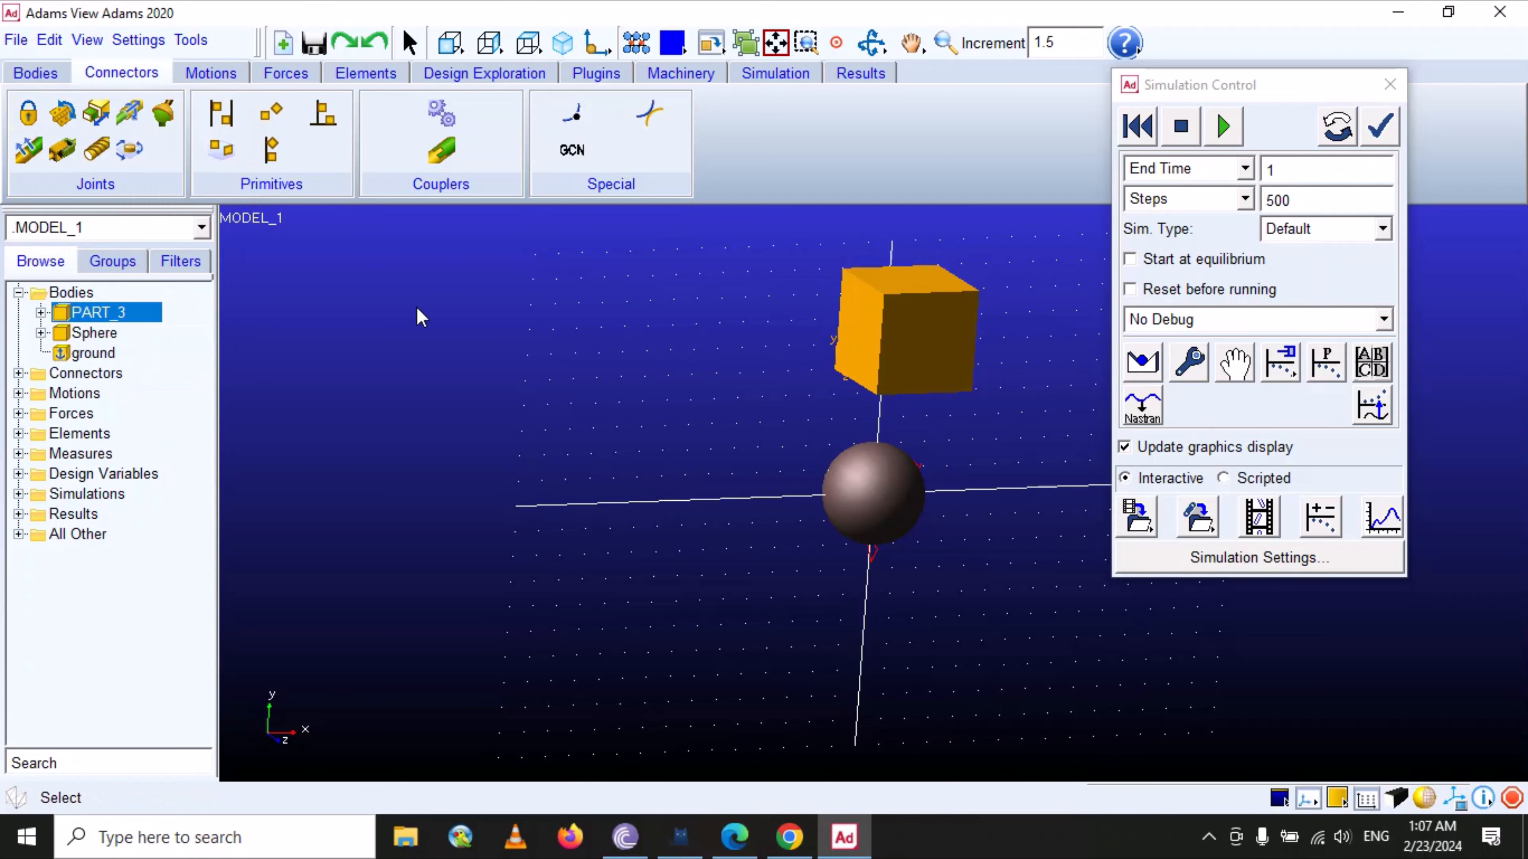
right_click(97, 311)
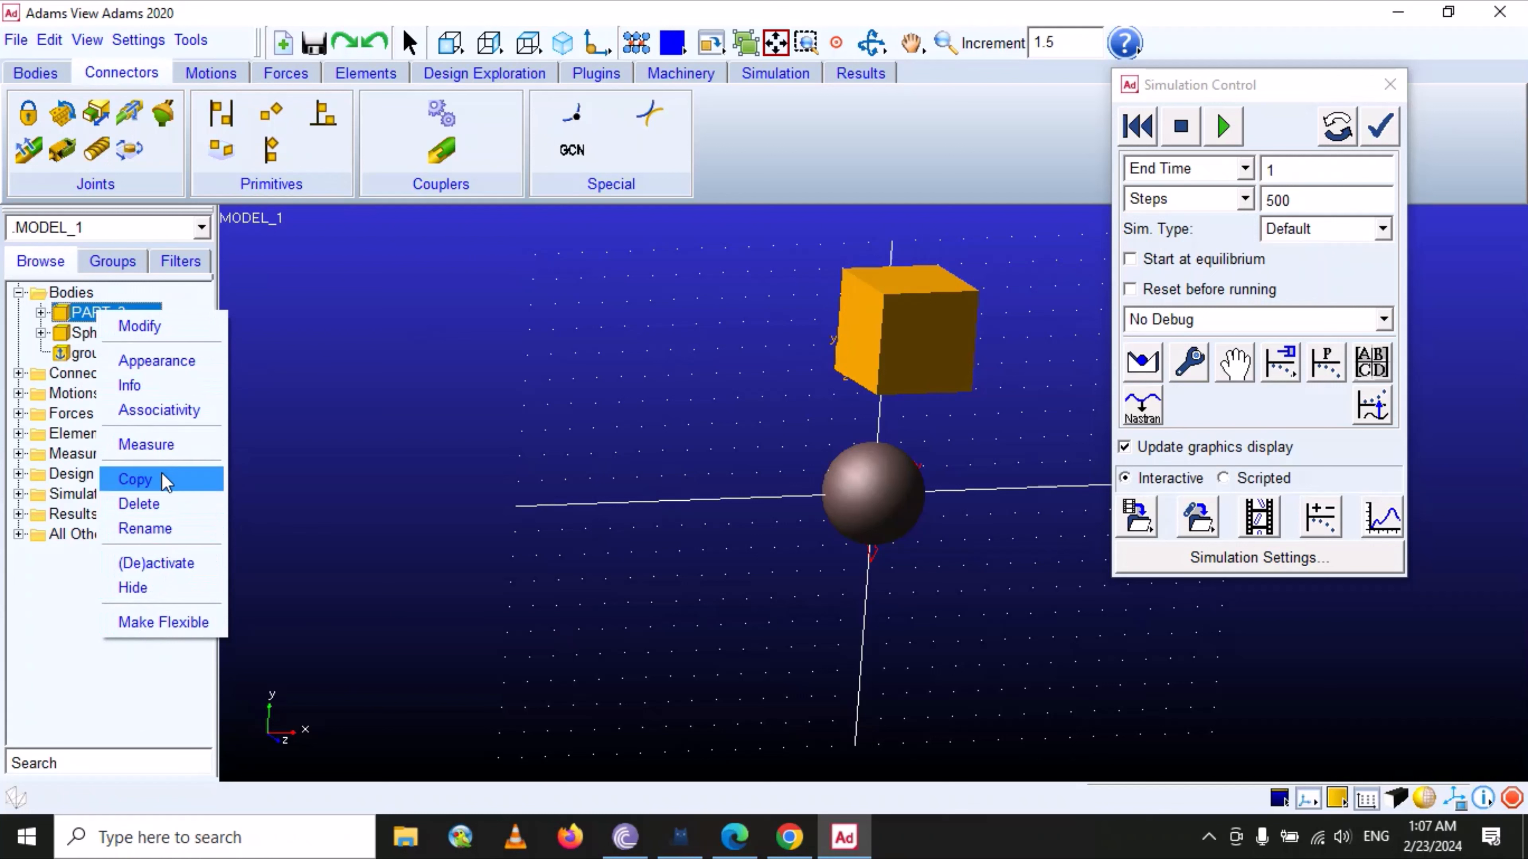
left_click(382, 332)
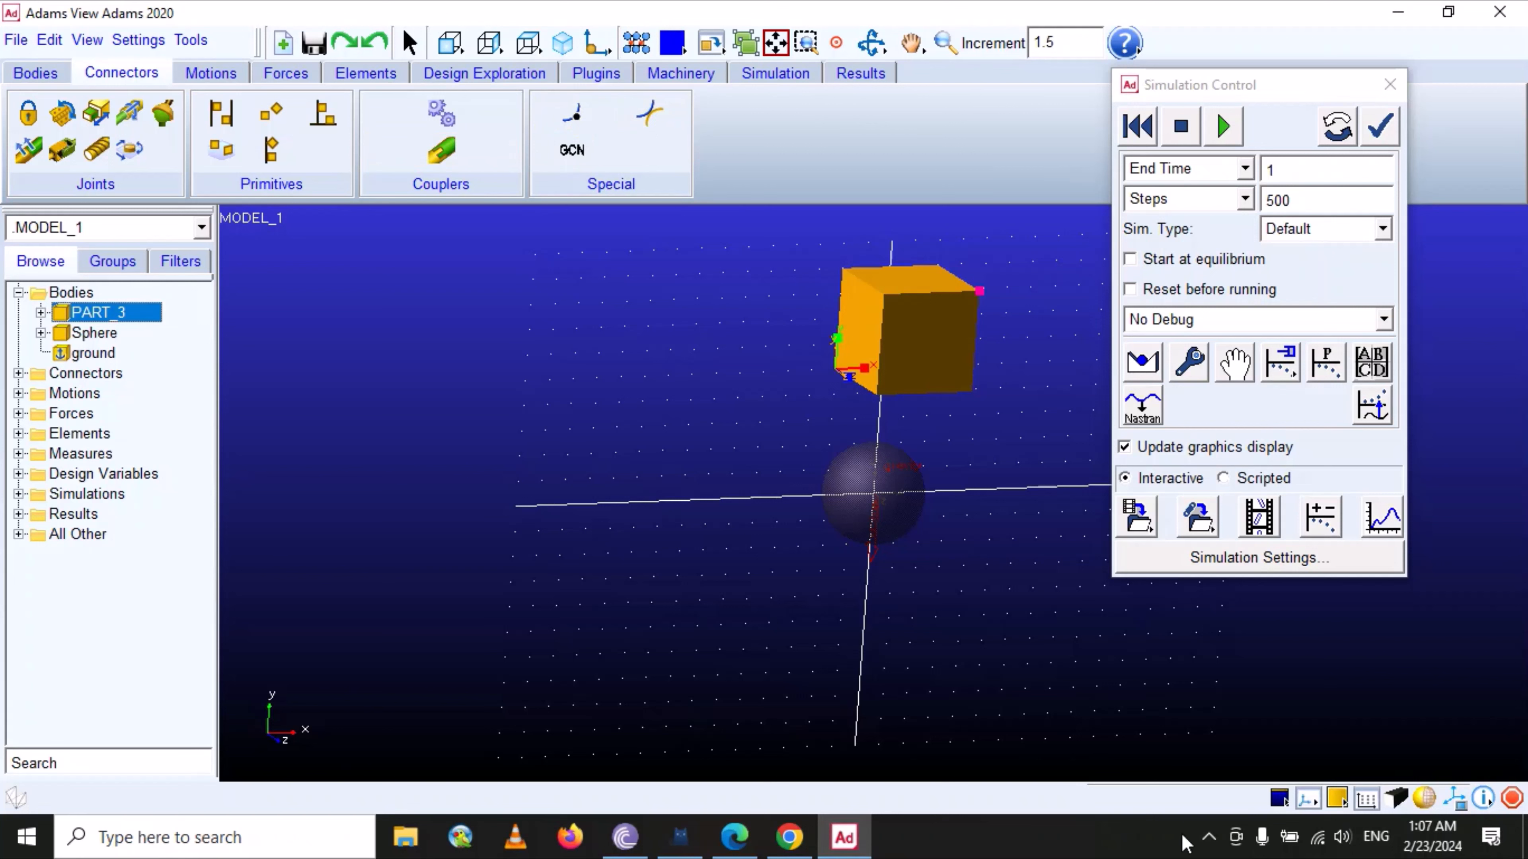
left_click(1209, 837)
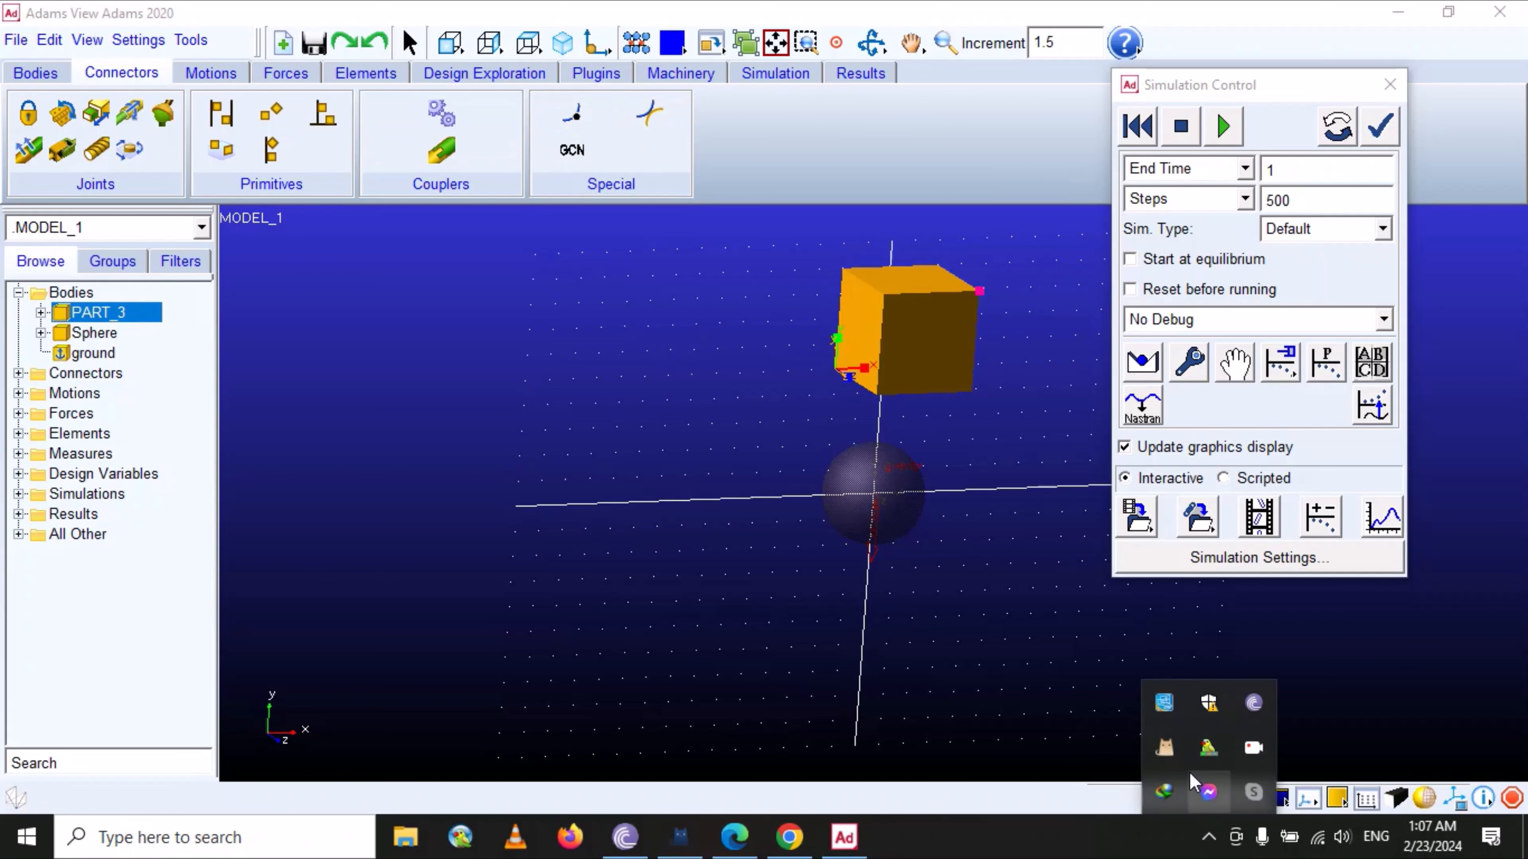
left_click(1255, 752)
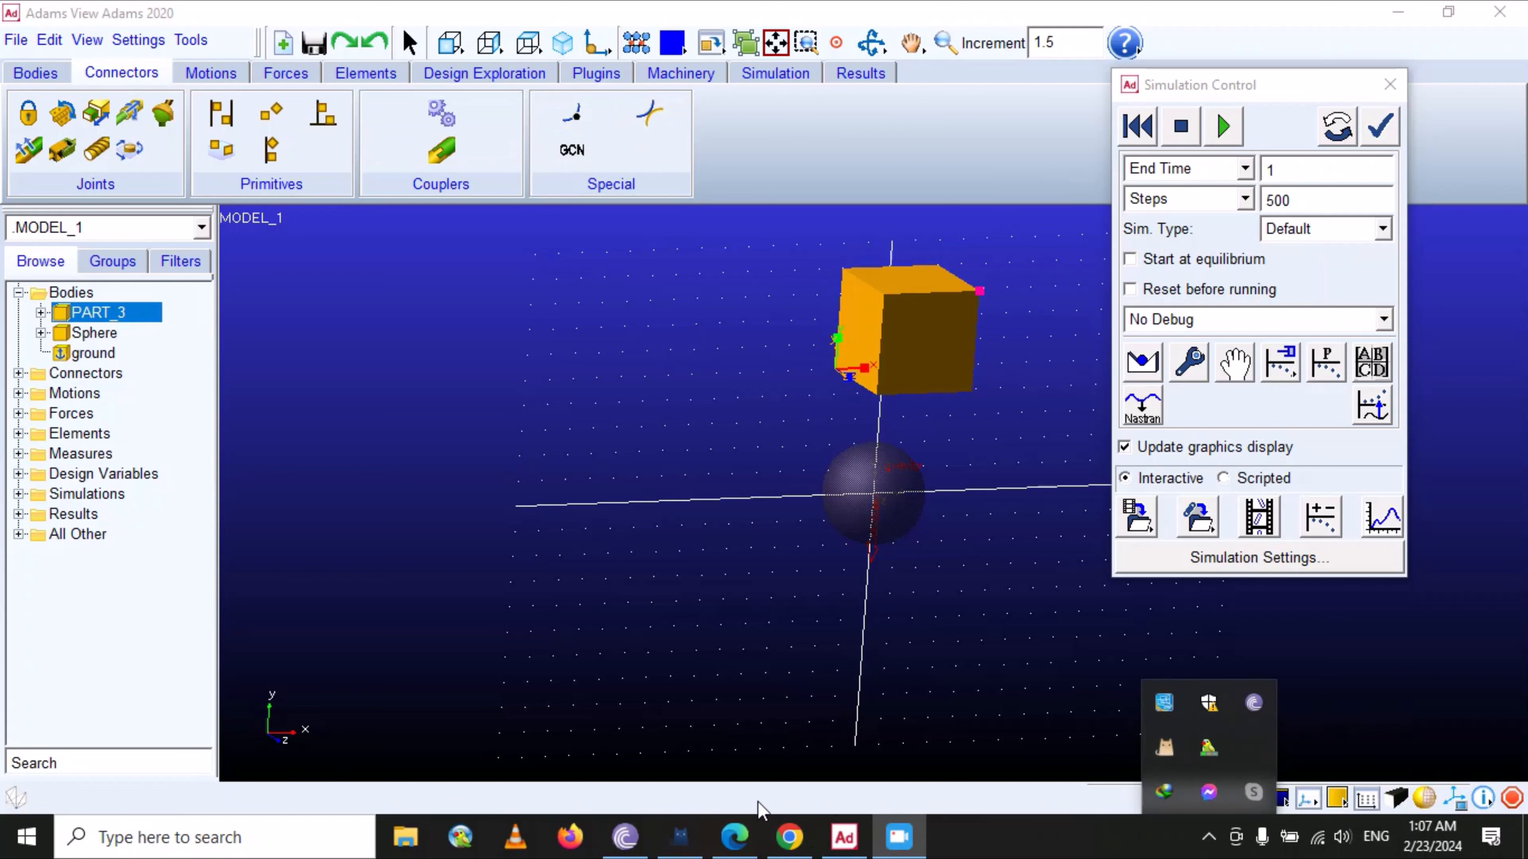